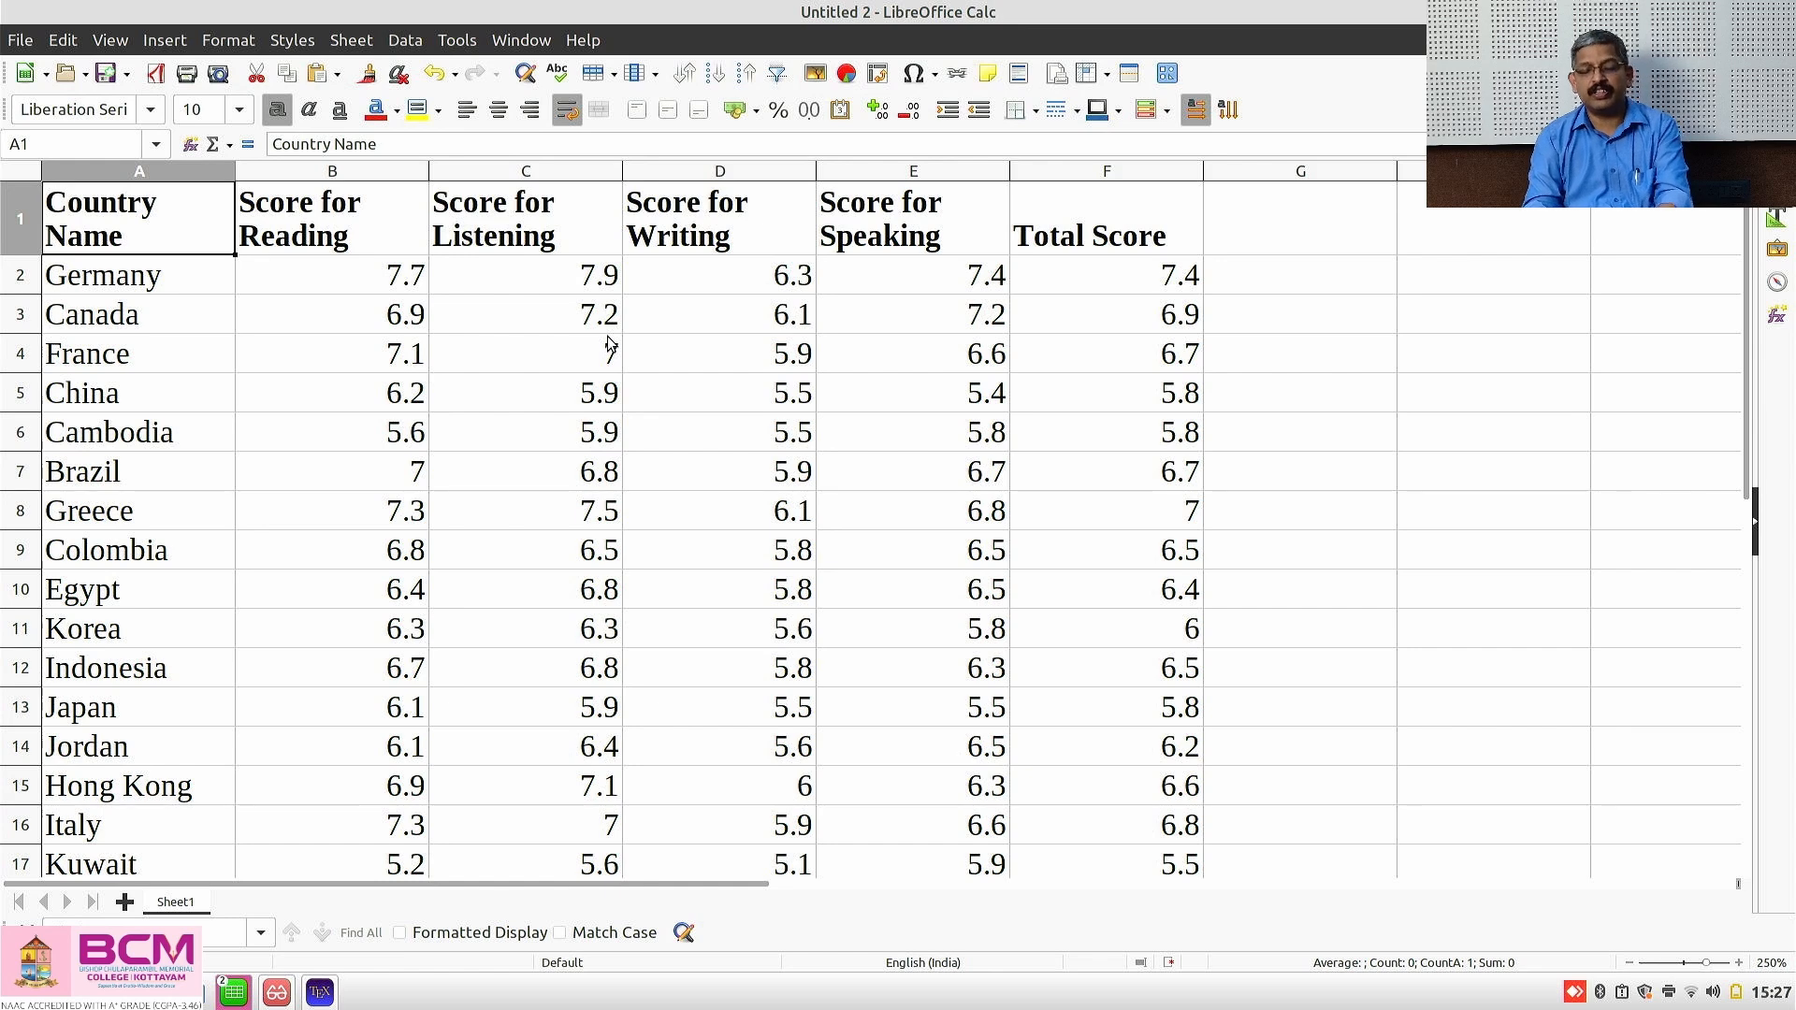
# Switch to the One Sample slides and read how to calculate the differences in the Wilcoxon Signed Rank Test
pyautogui.hotkey('alt', 'Tab')
pyautogui.hotkey('alt', 'Tab')
pyautogui.hotkey('alt', 'Tab')
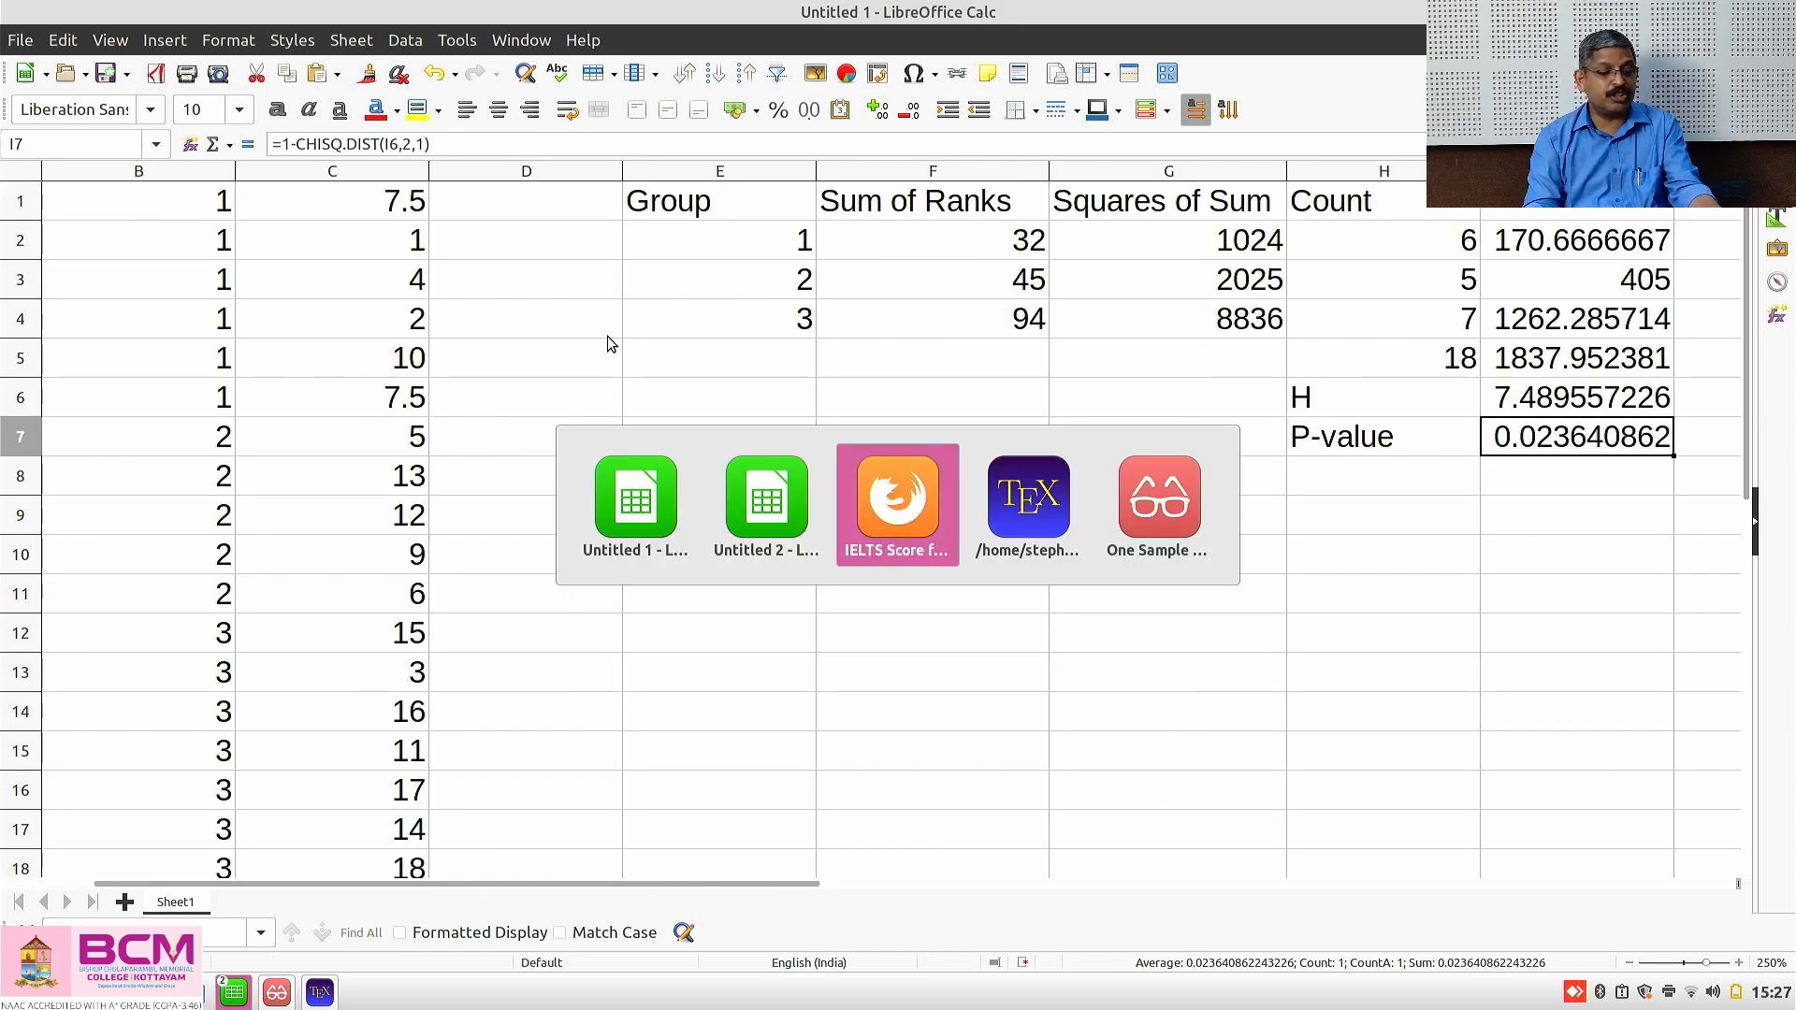
pyautogui.hotkey('alt', 'Tab')
pyautogui.hotkey('alt', 'Tab')
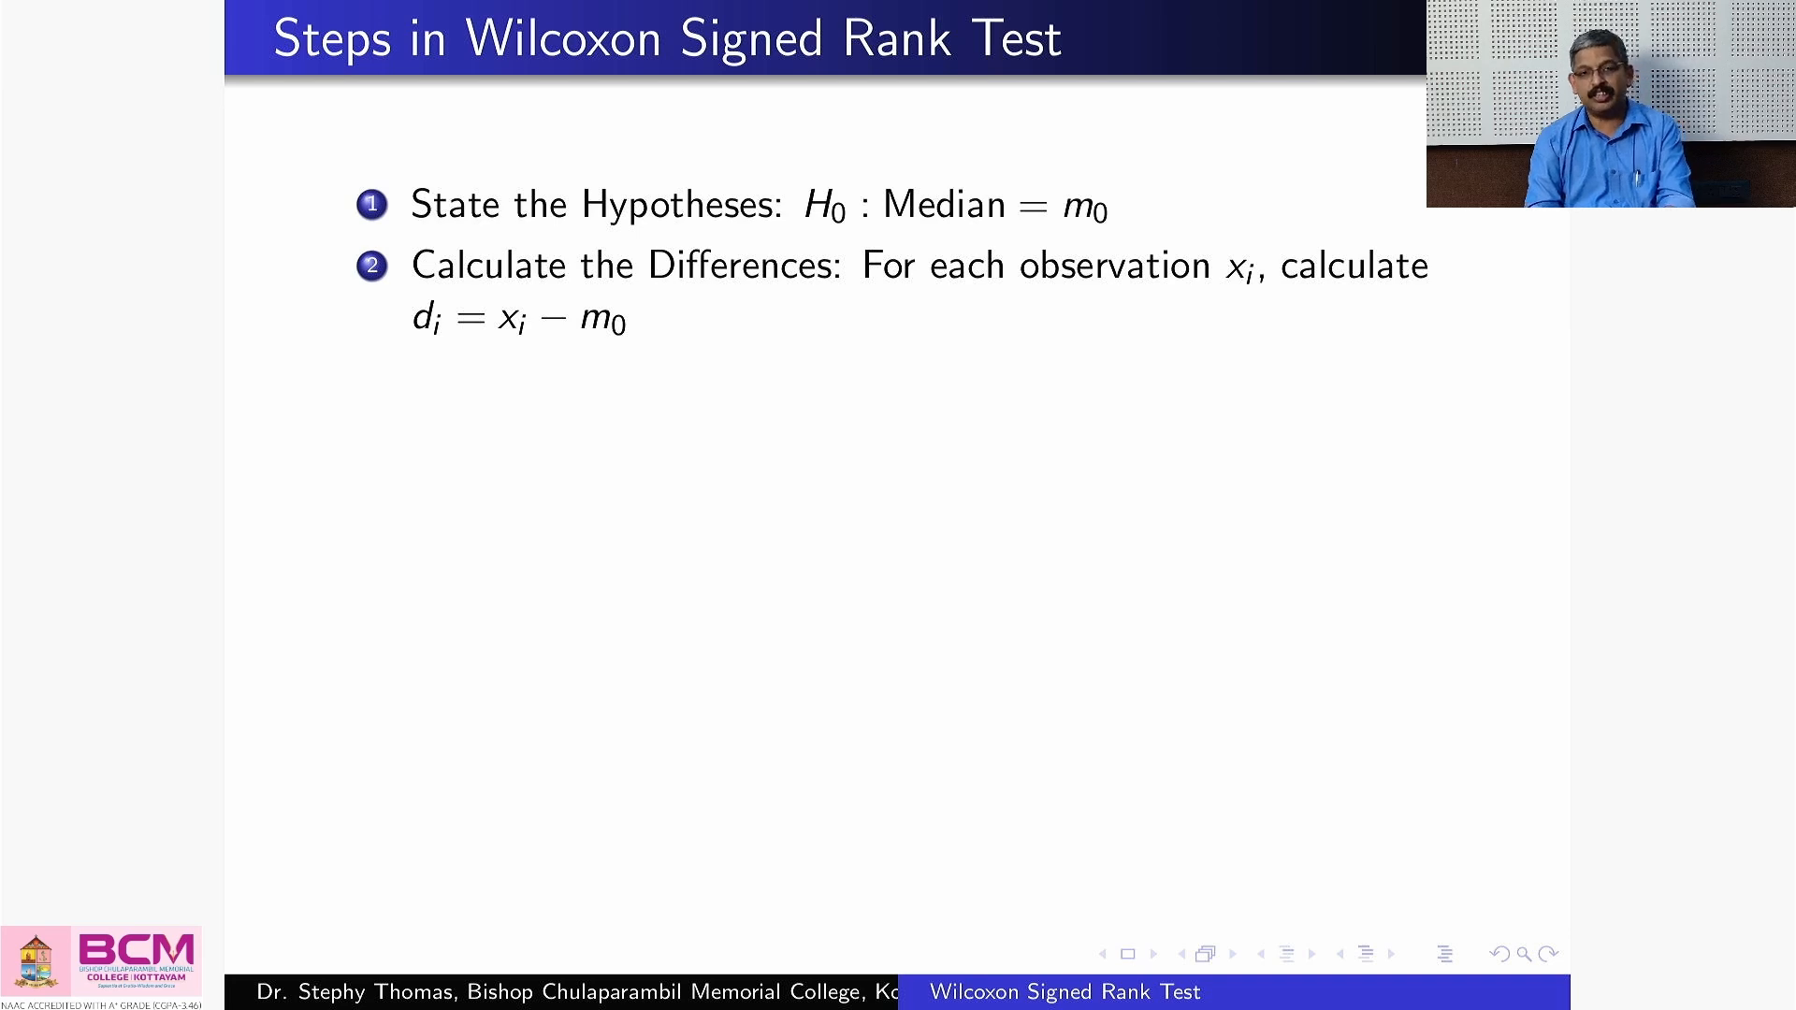
# Switch back to the Untitled 2 spreadsheet with the country scores
pyautogui.hotkey('alt', 'Tab')
pyautogui.hotkey('alt', 'Tab')
pyautogui.hotkey('alt', 'Tab')
pyautogui.hotkey('alt', 'Tab')
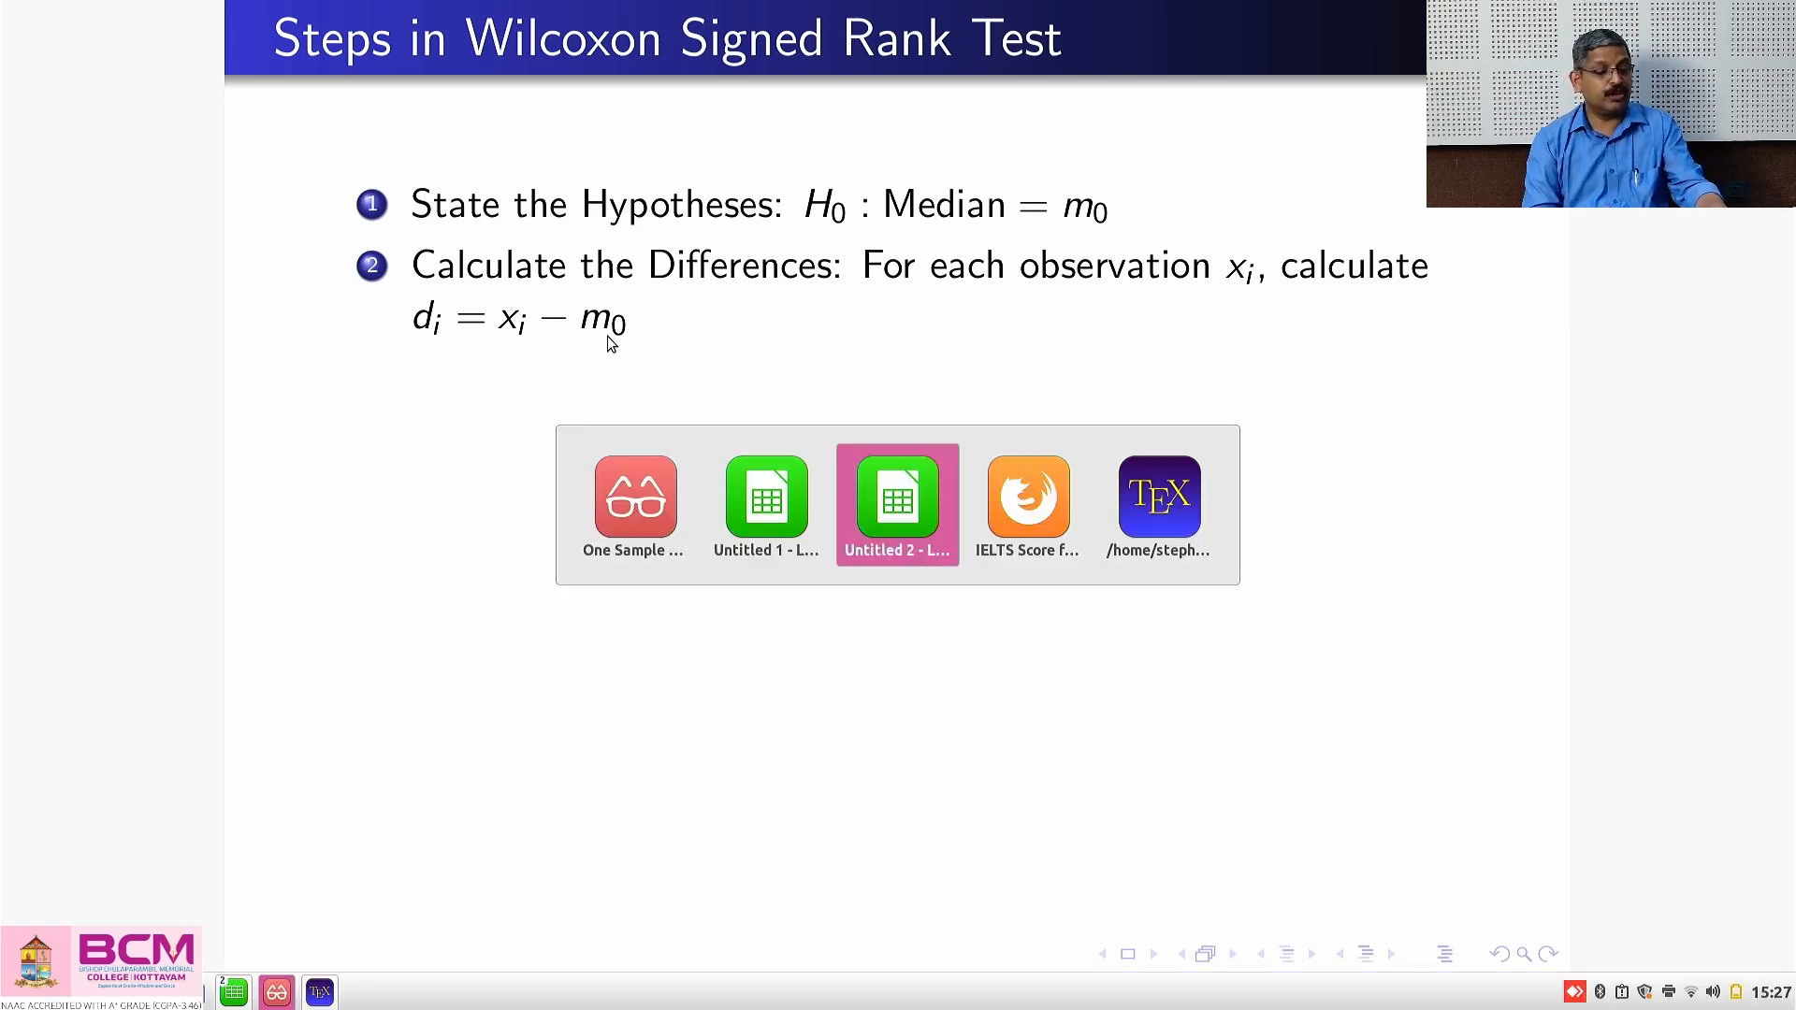
pyautogui.hotkey('alt', 'Tab')
pyautogui.hotkey('alt', 'Tab')
pyautogui.hotkey('alt', 'Tab')
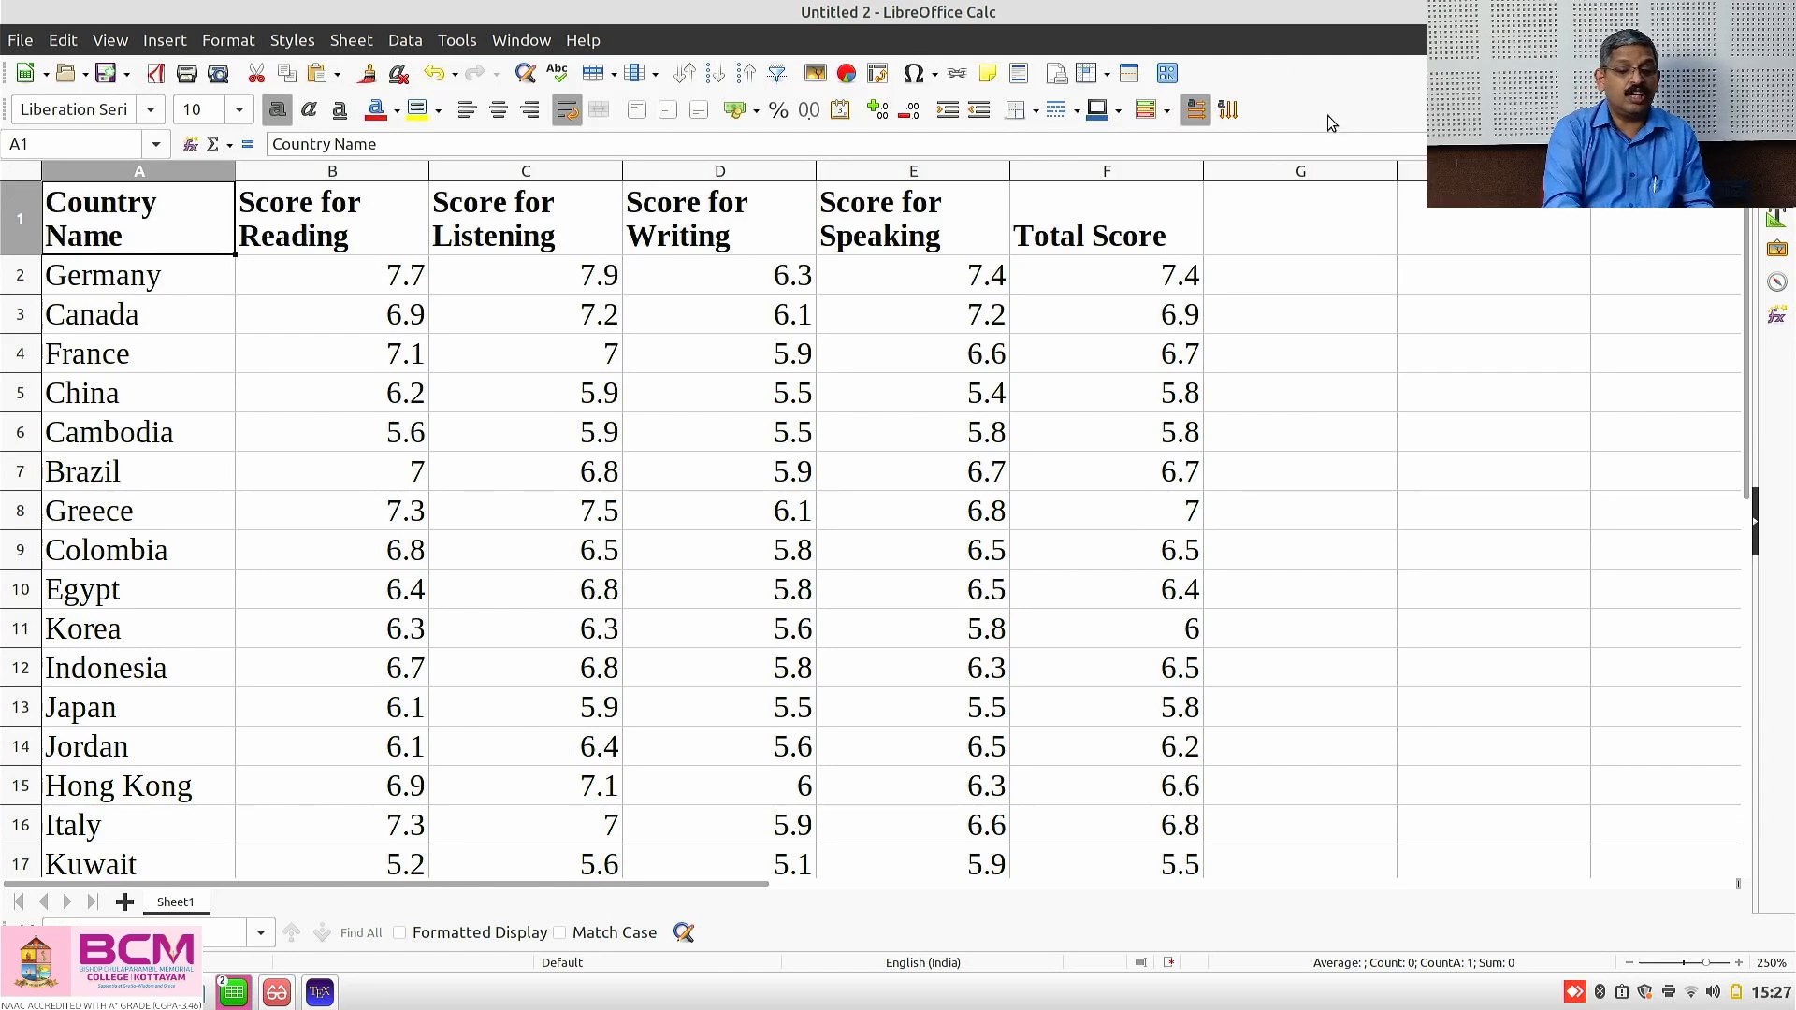
# Subtract 7 from each country's Total Score in column G, using =F2-7 in G2 and filling it through row 34
pyautogui.click(1288, 292)
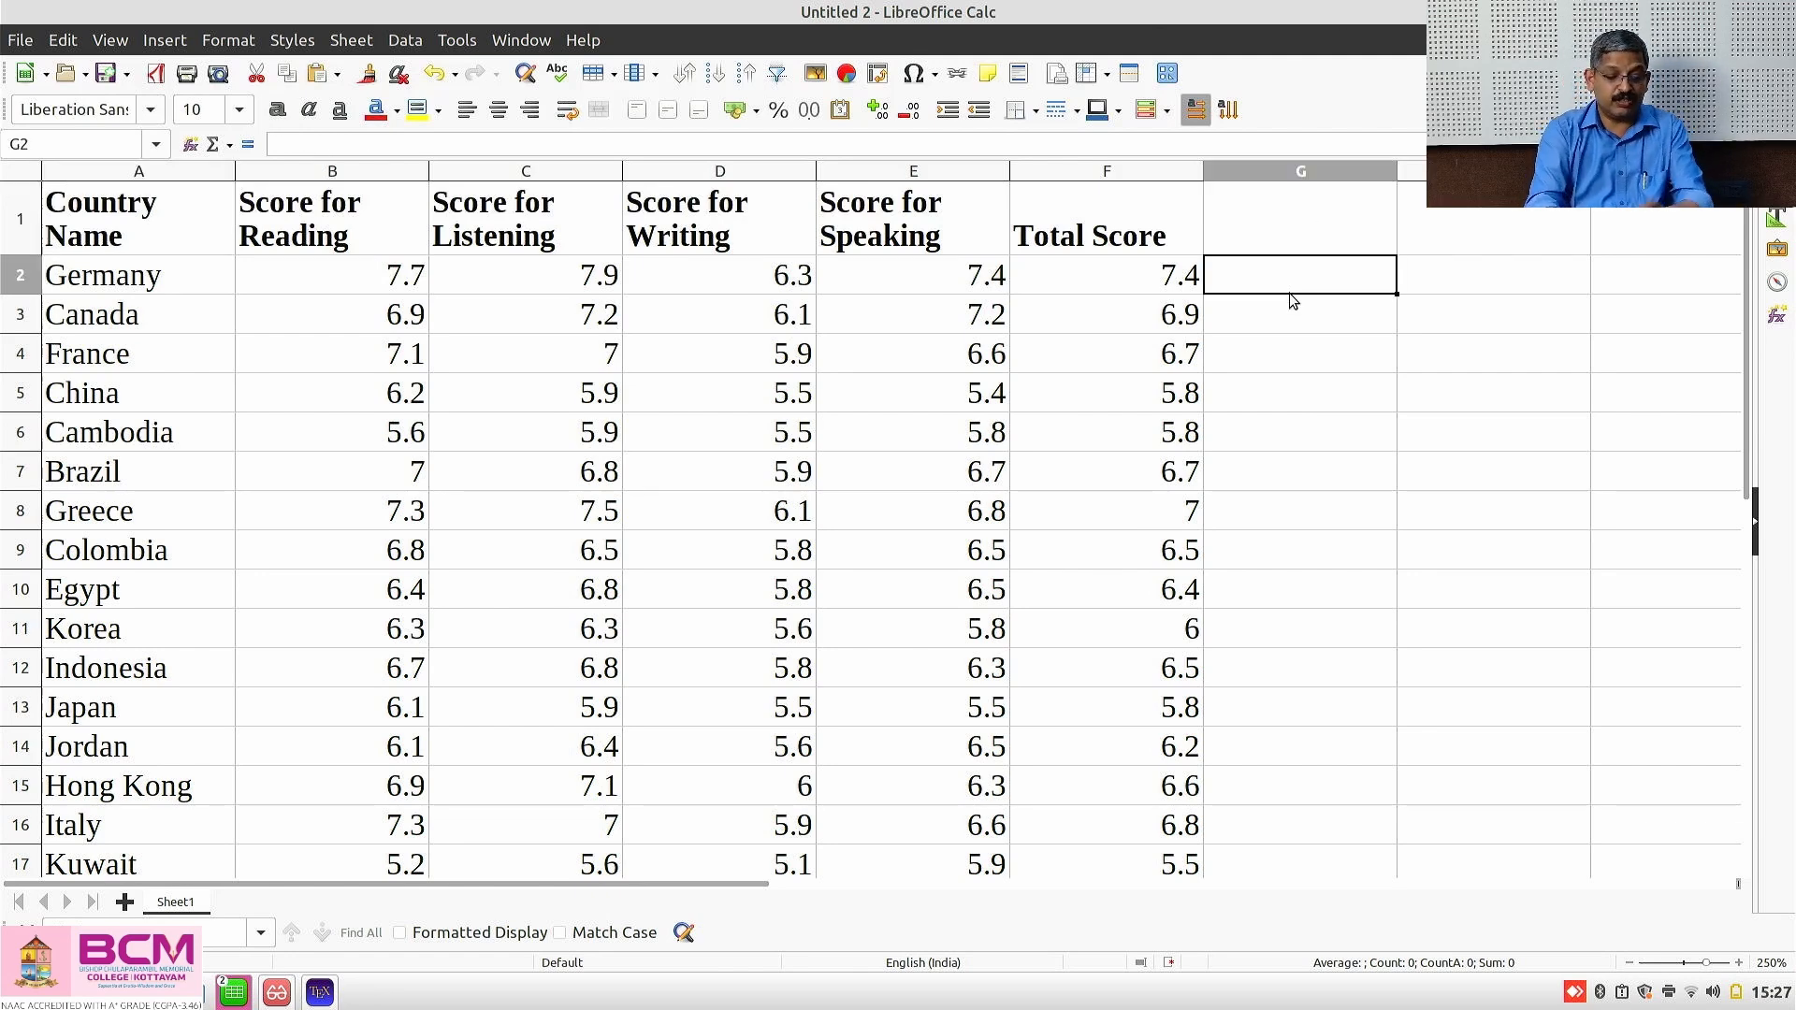
pyautogui.write('=')
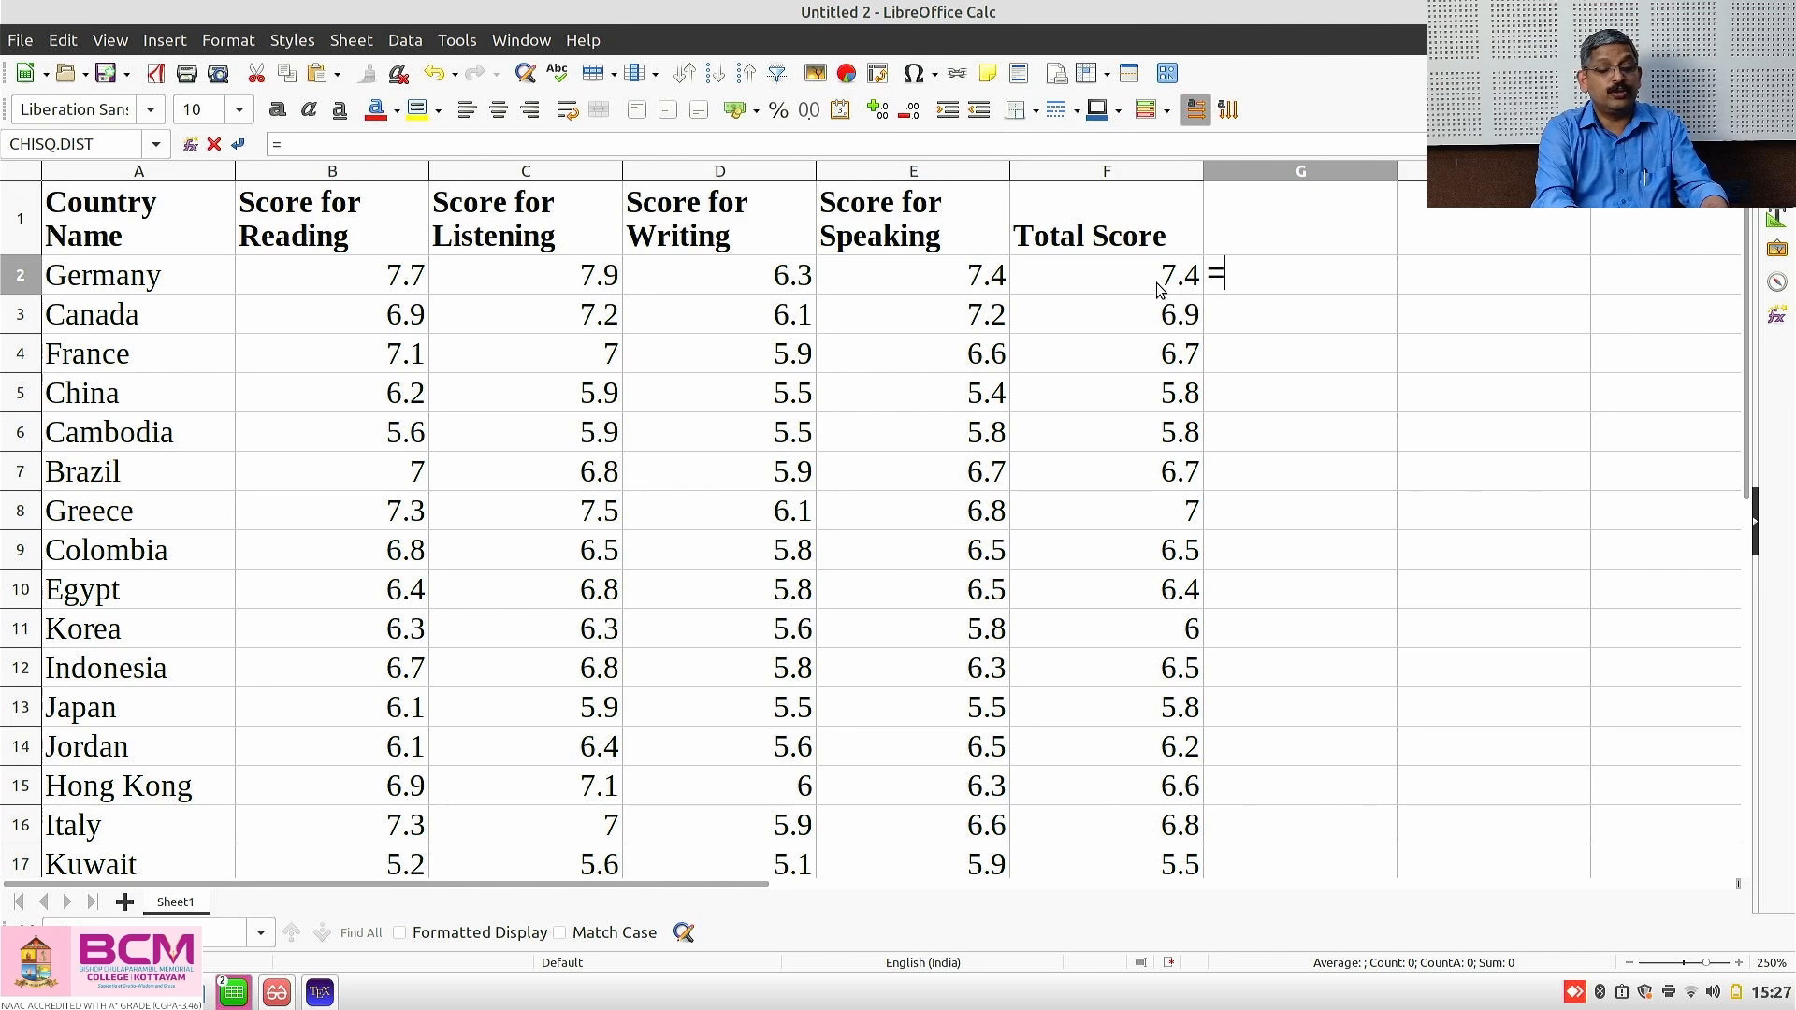
pyautogui.click(1157, 289)
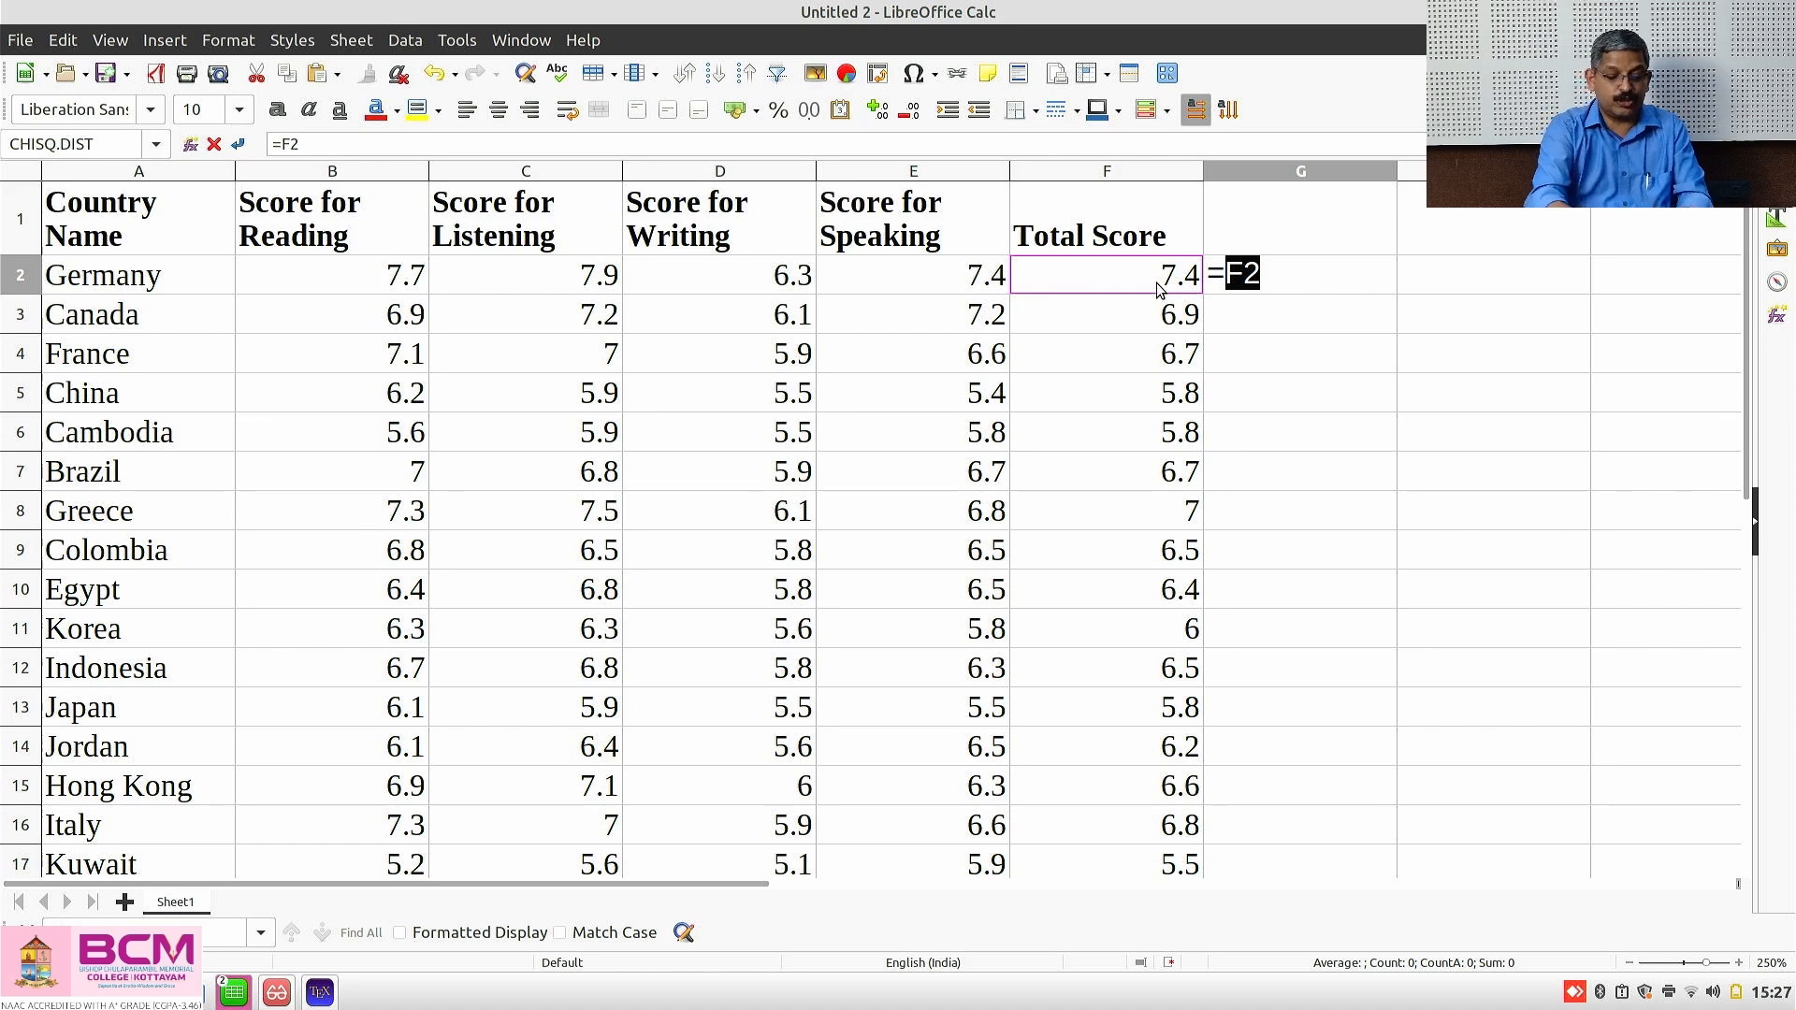
pyautogui.write('-7')
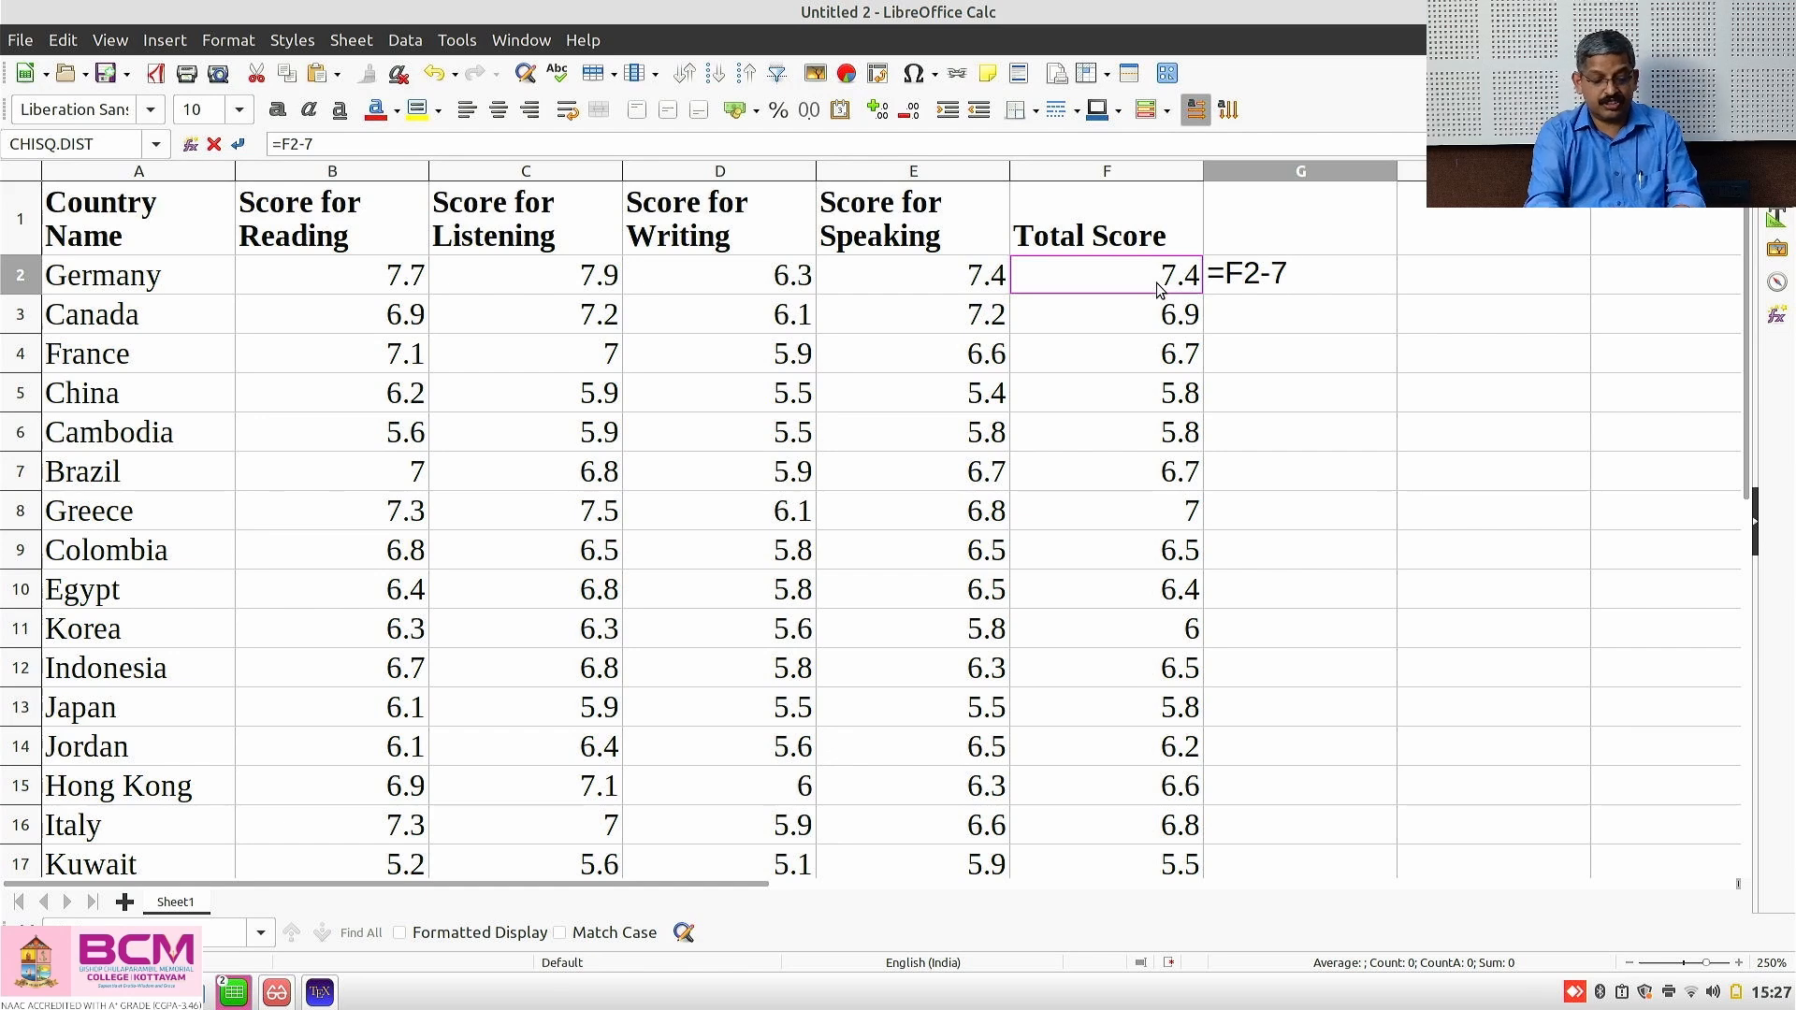
pyautogui.press('Return')
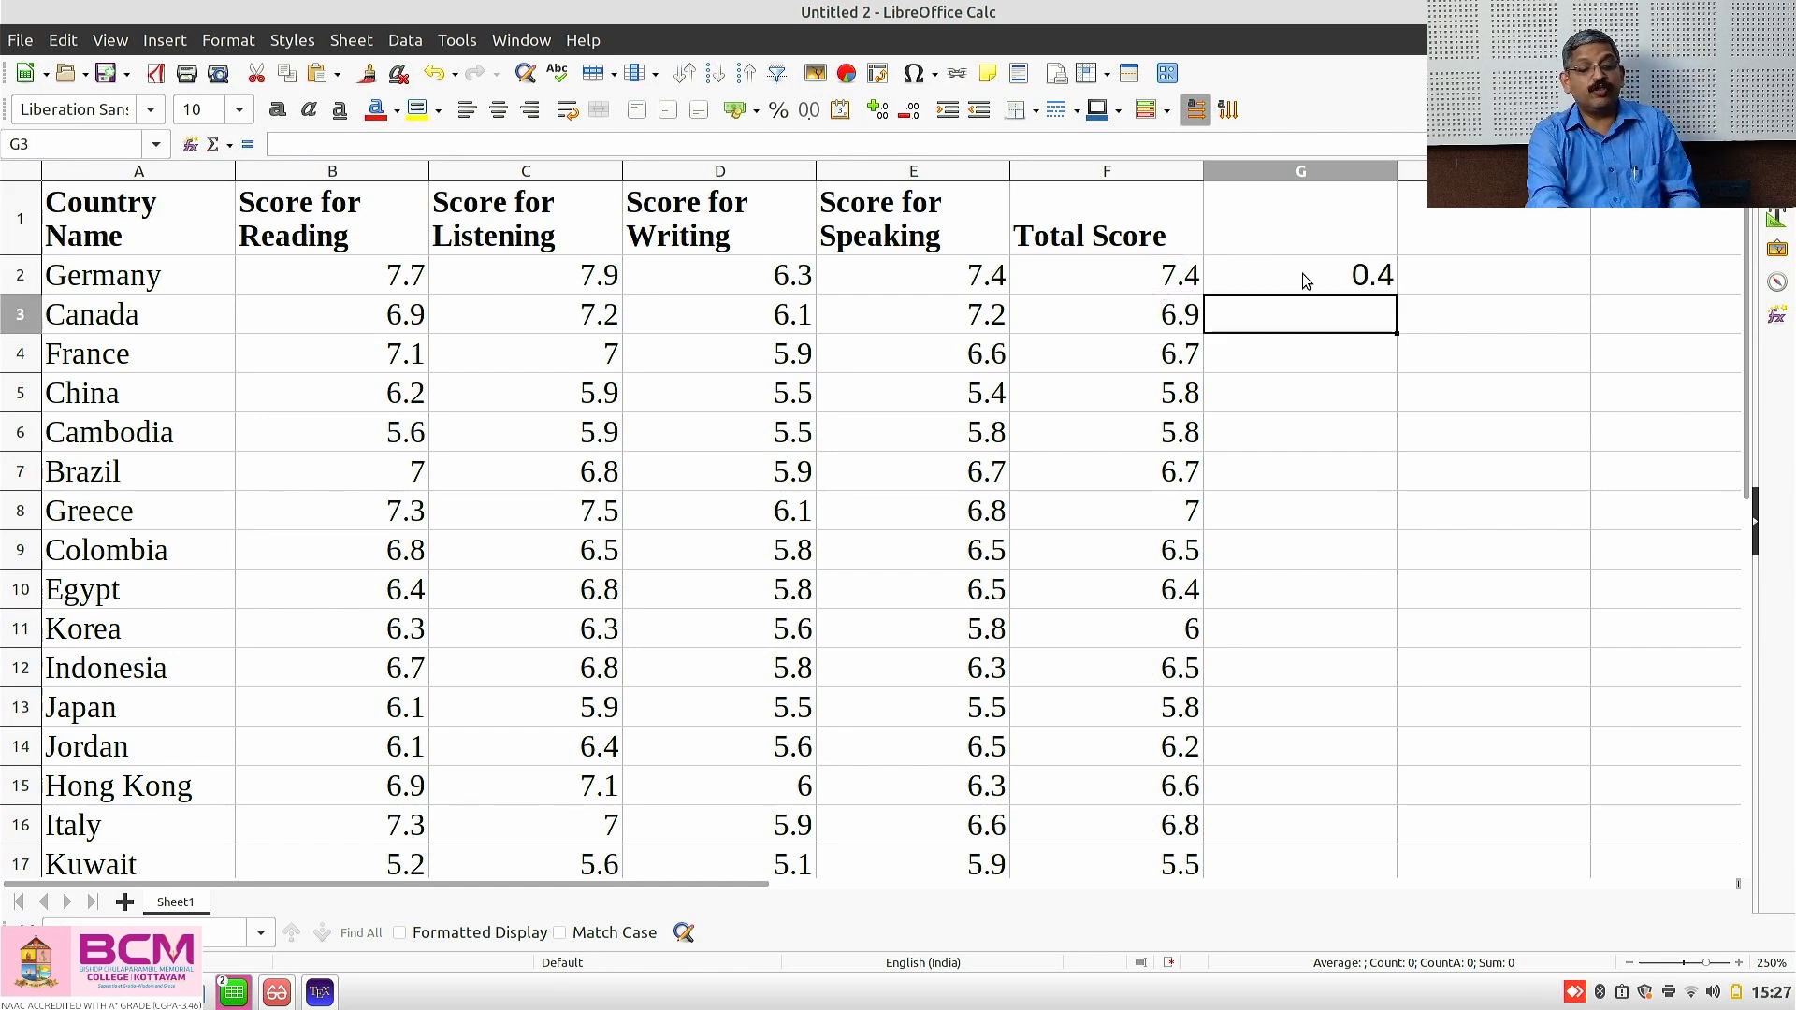
pyautogui.click(1347, 267)
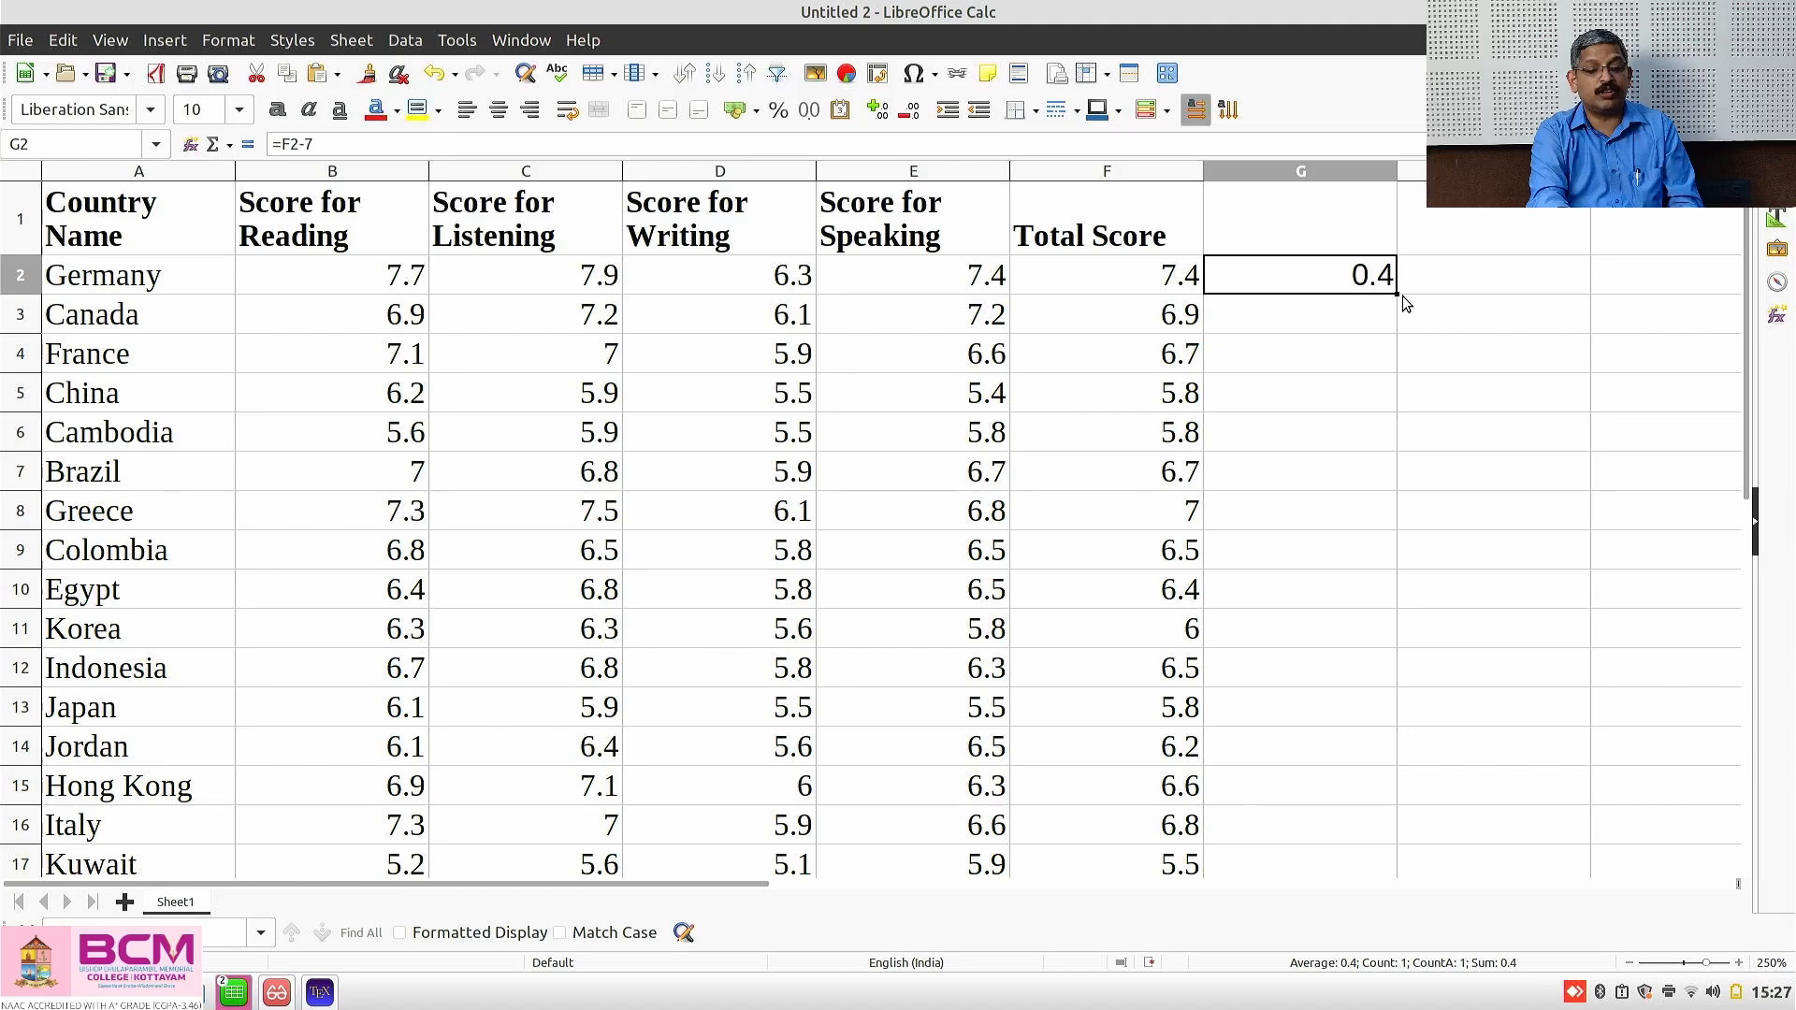
pyautogui.doubleClick(1395, 294)
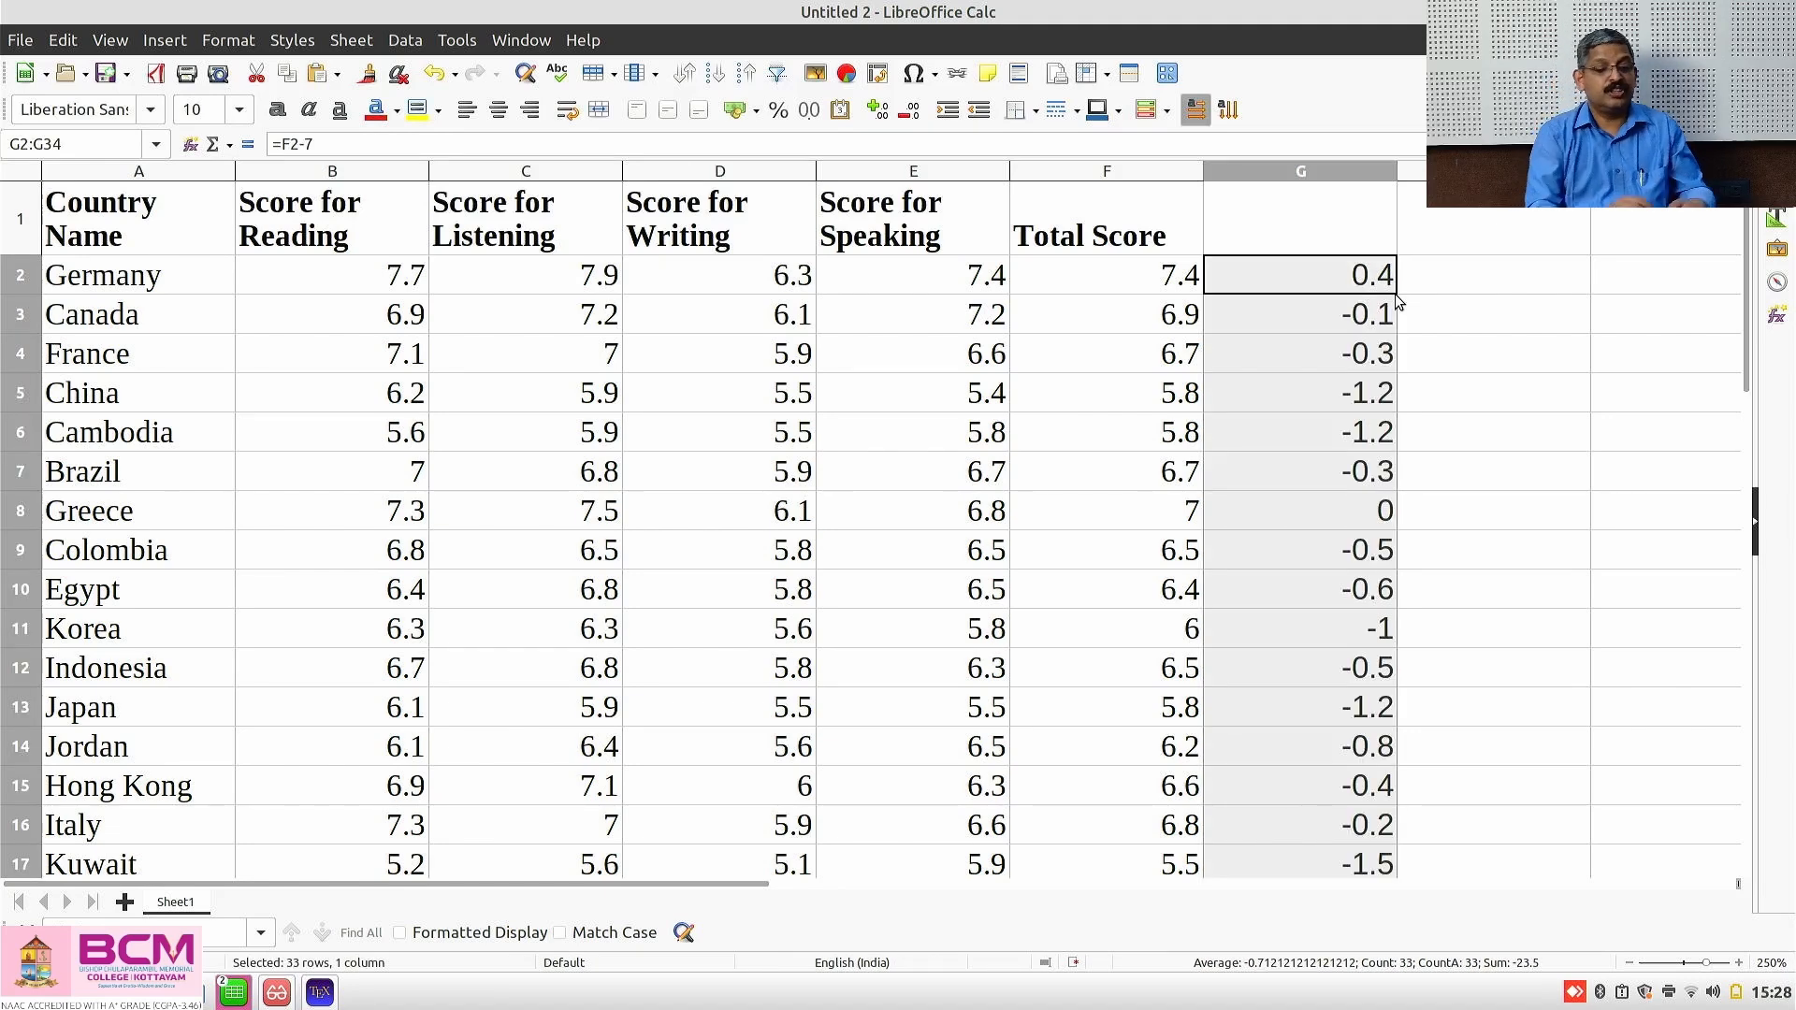
# Enter the heading "Difference" in cell G1
pyautogui.click(1303, 222)
pyautogui.write('D')
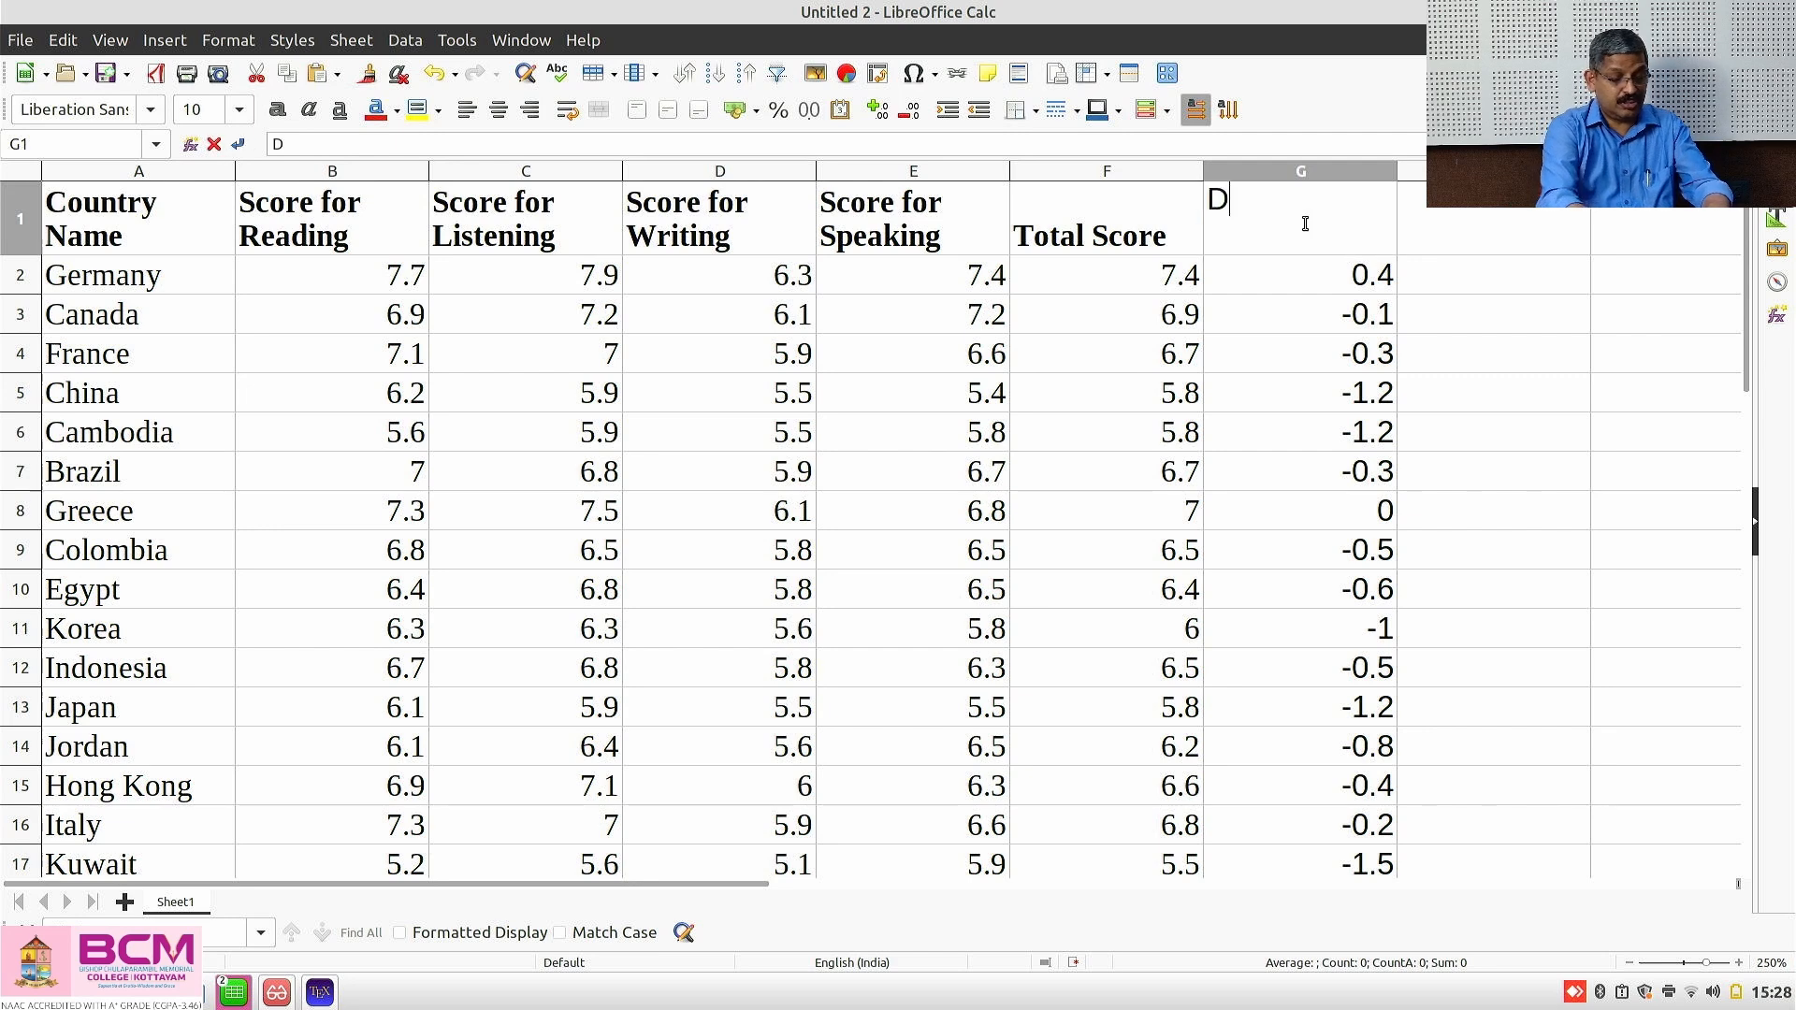
pyautogui.write('ifference')
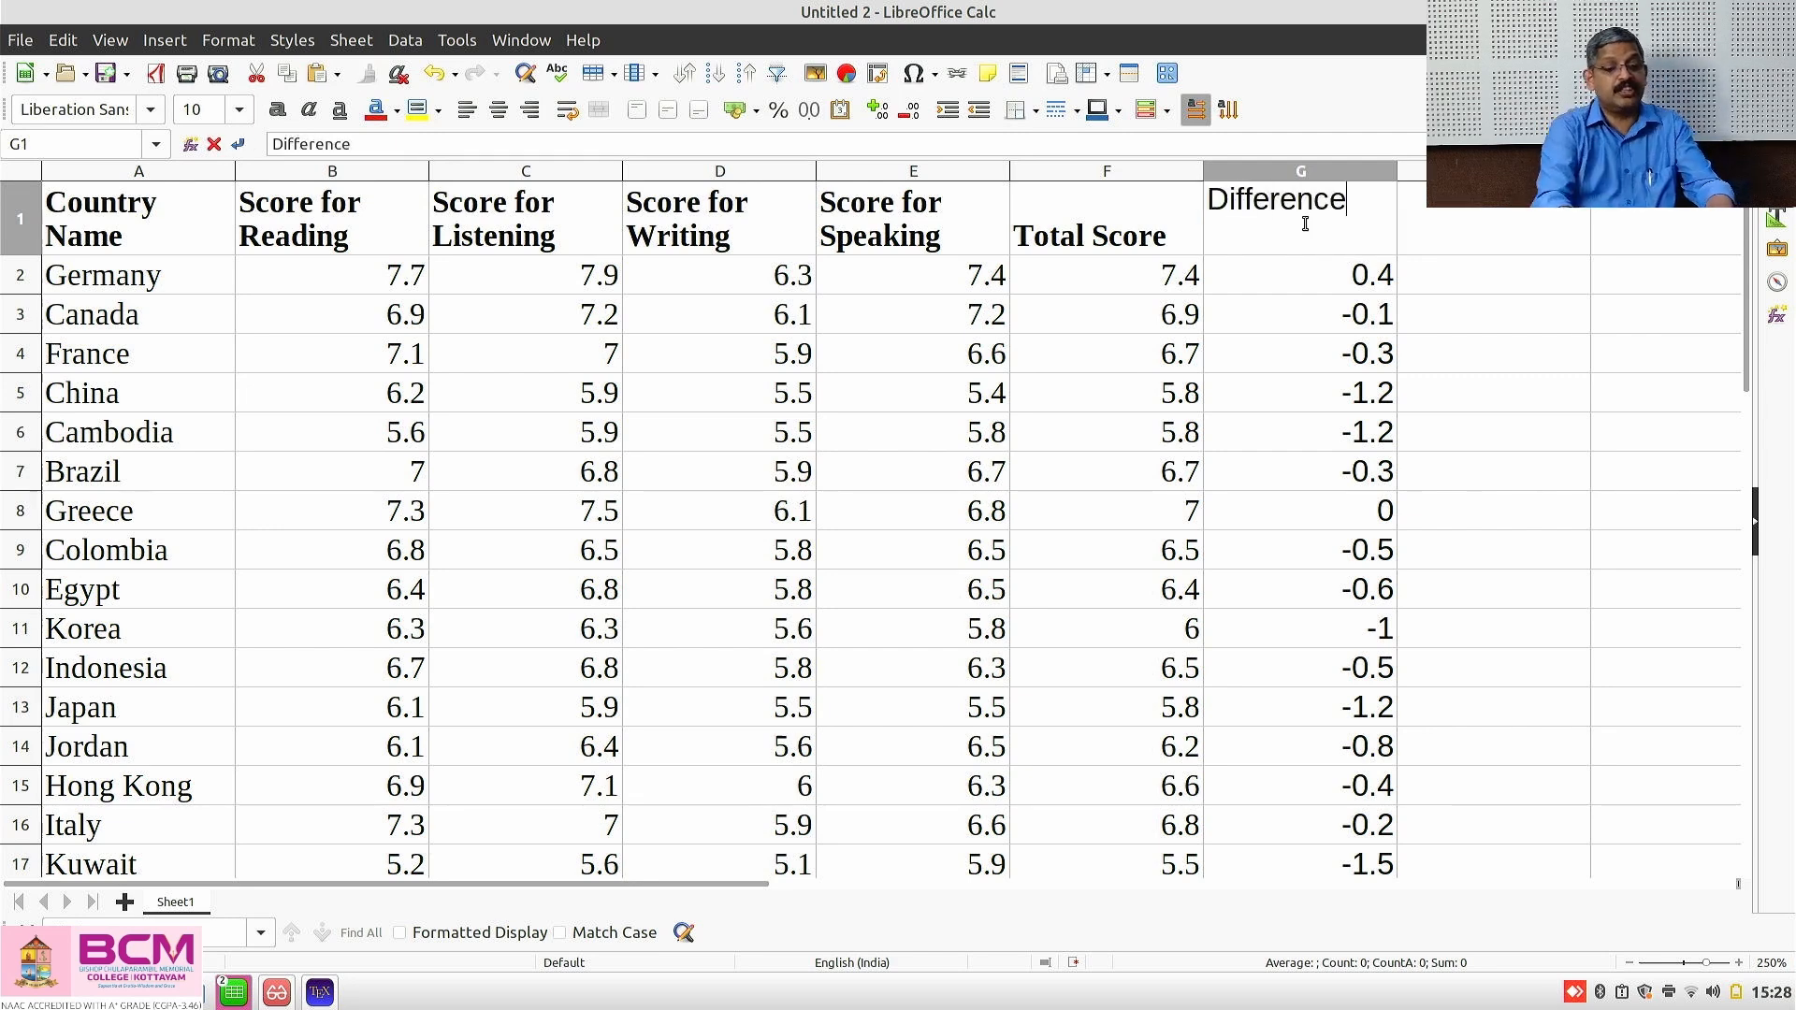
pyautogui.press('Tab')
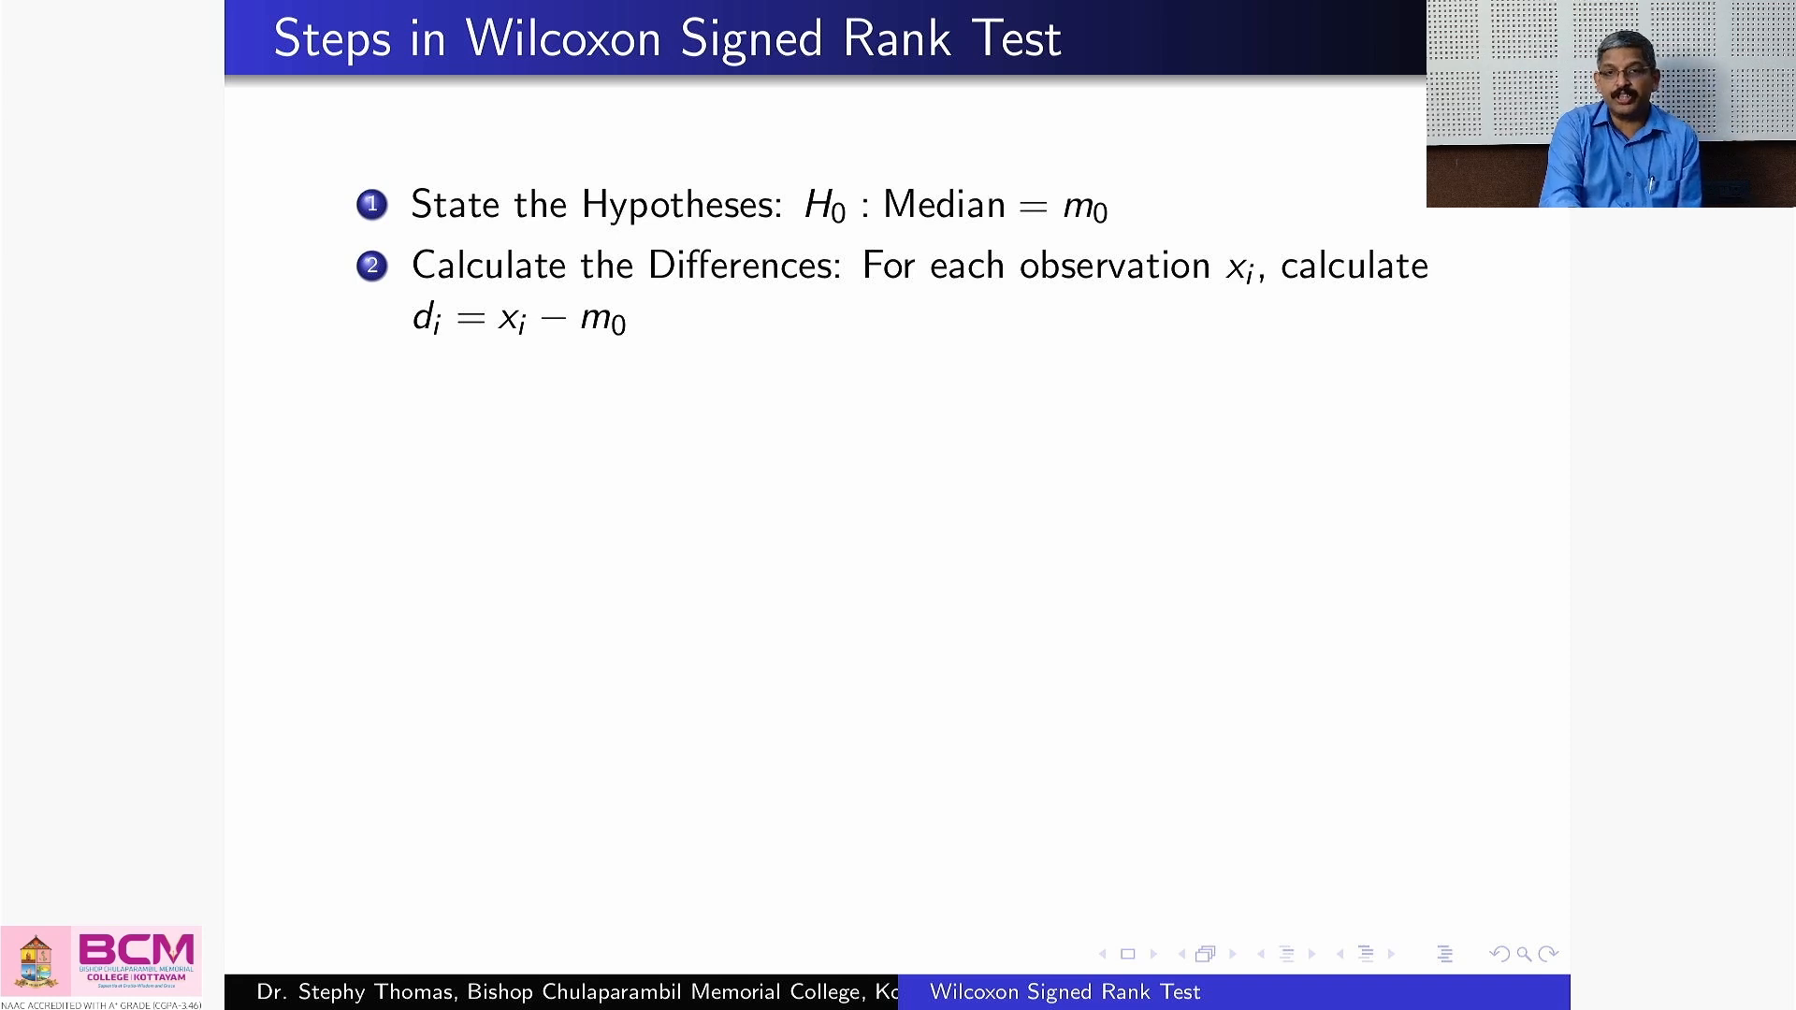
# Reveal the third step of the Wilcoxon Signed Rank Test on the slides and return to the Untitled 2 spreadsheet
pyautogui.press('Right')
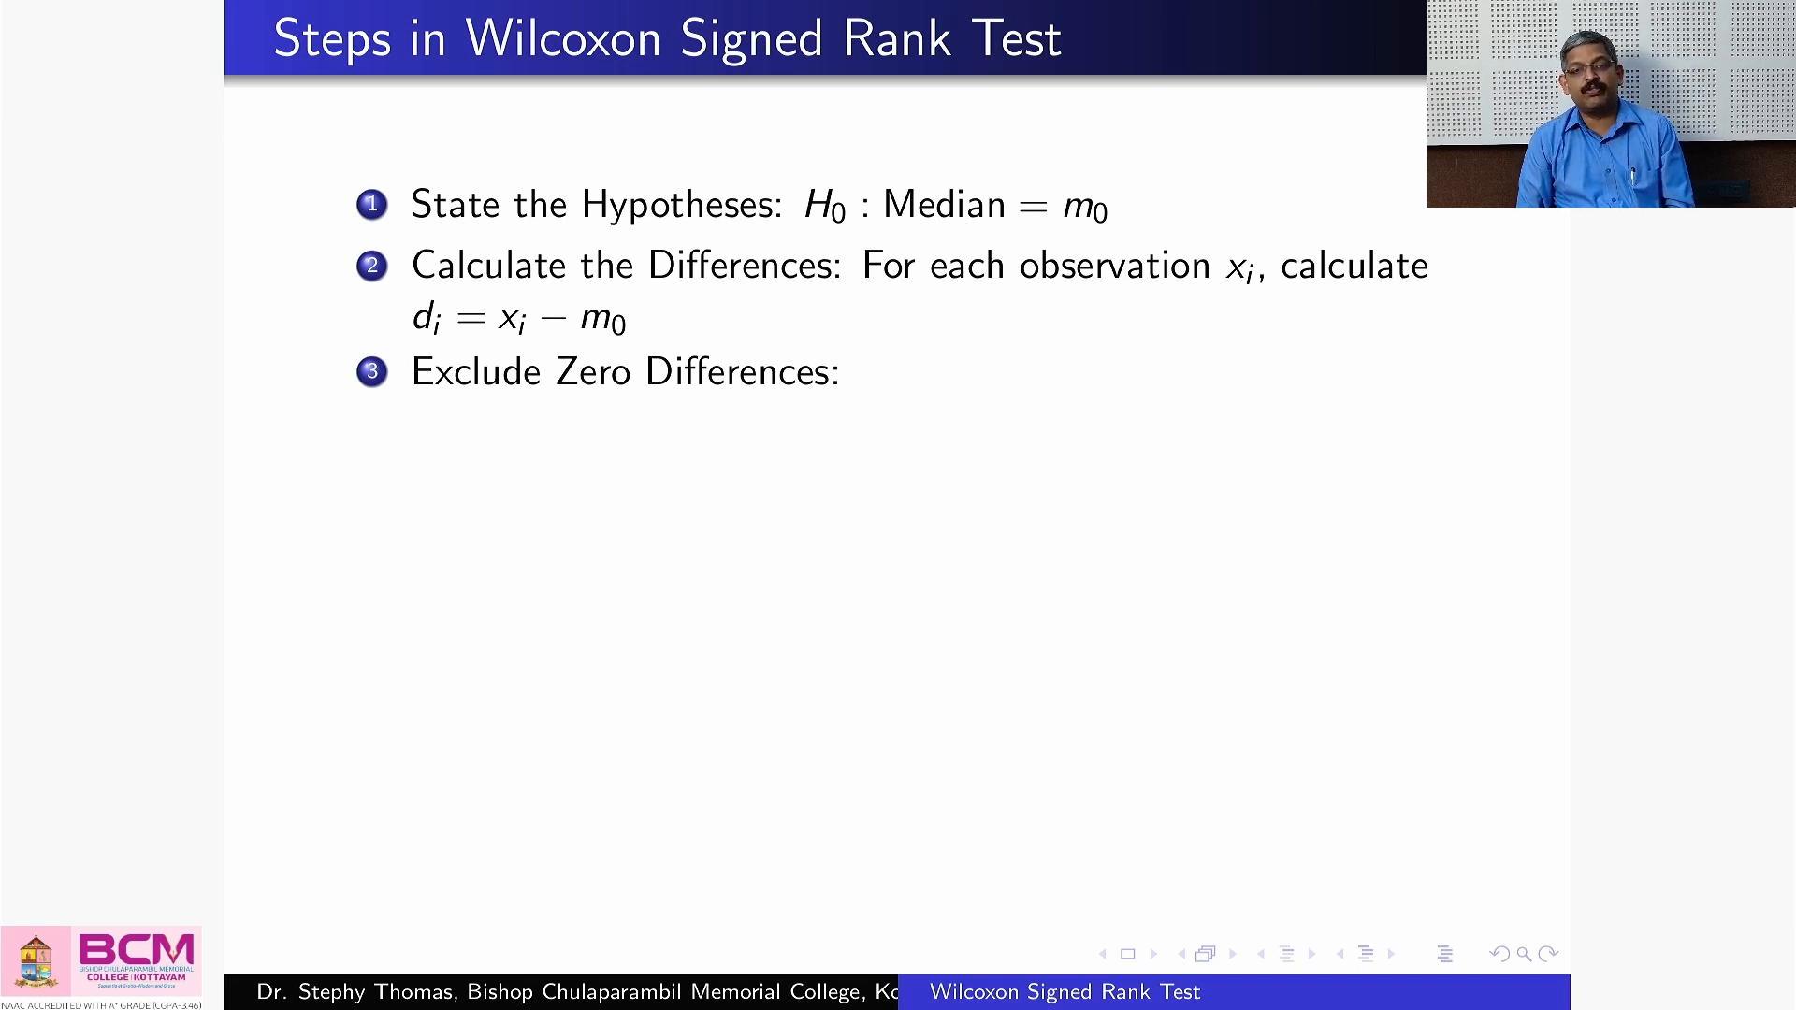
pyautogui.hotkey('alt', 'Tab')
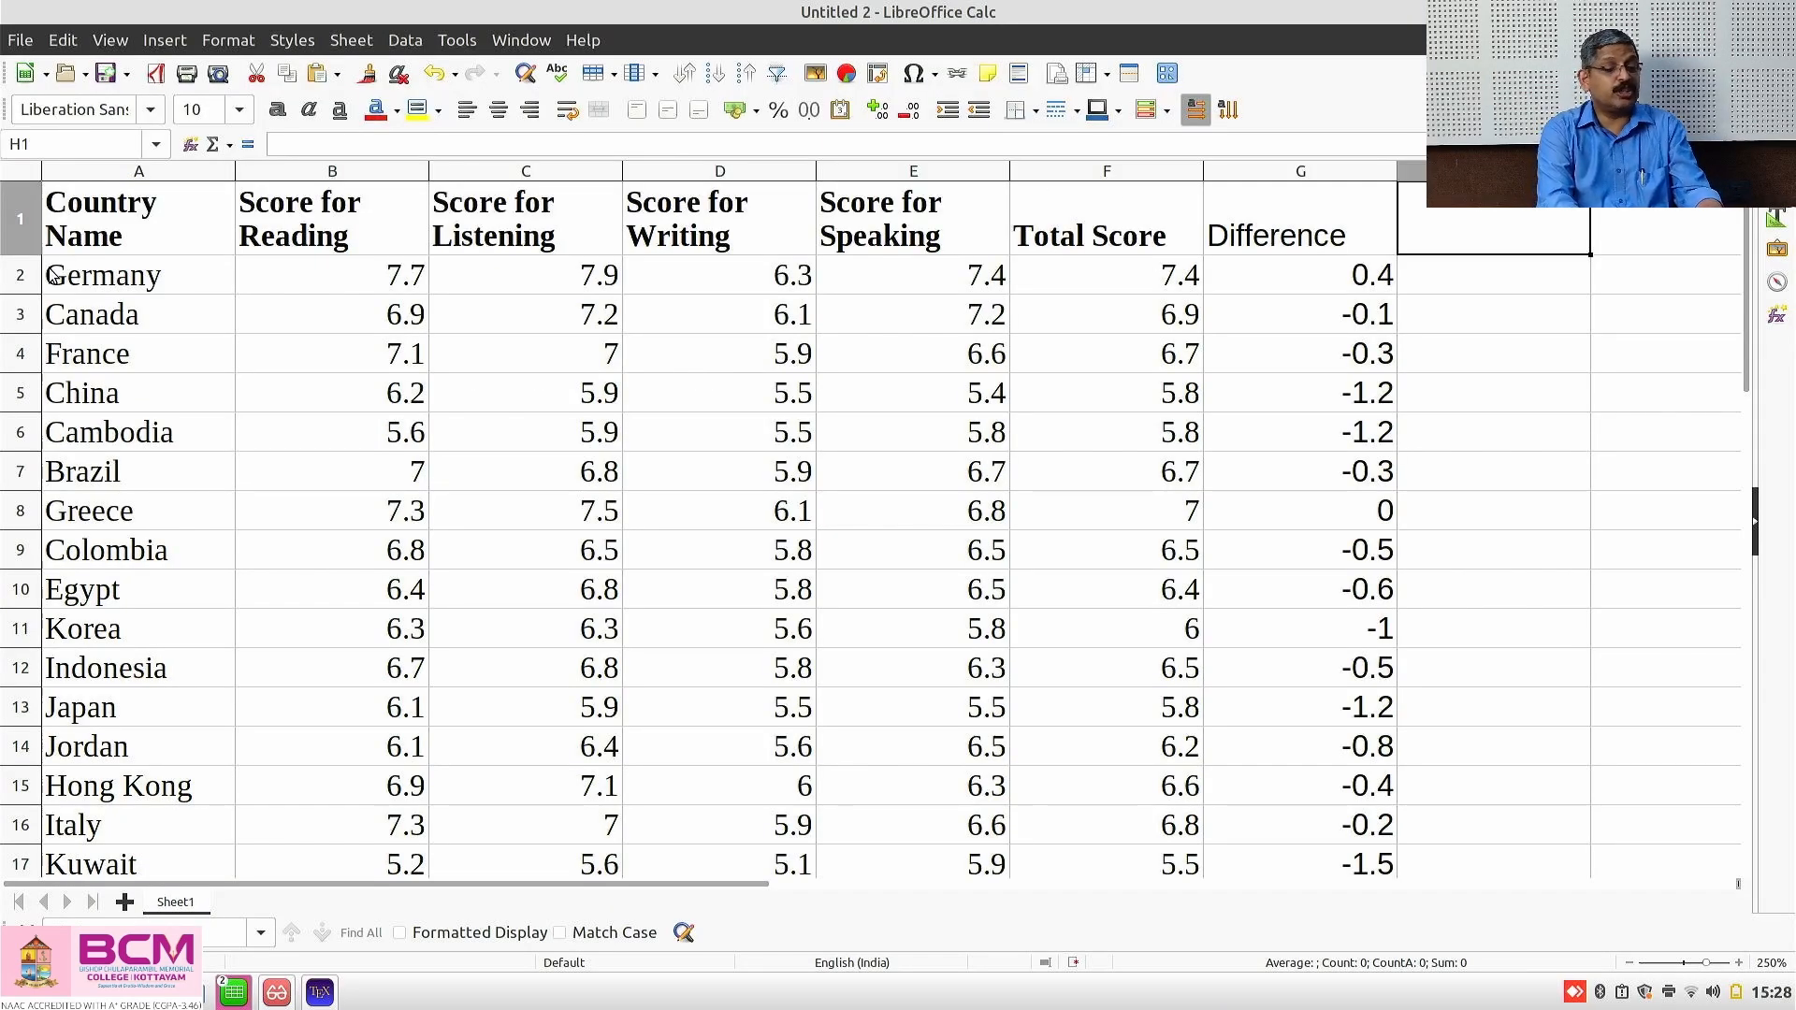
pyautogui.hotkey('alt', 'Tab')
pyautogui.hotkey('alt', 'Tab')
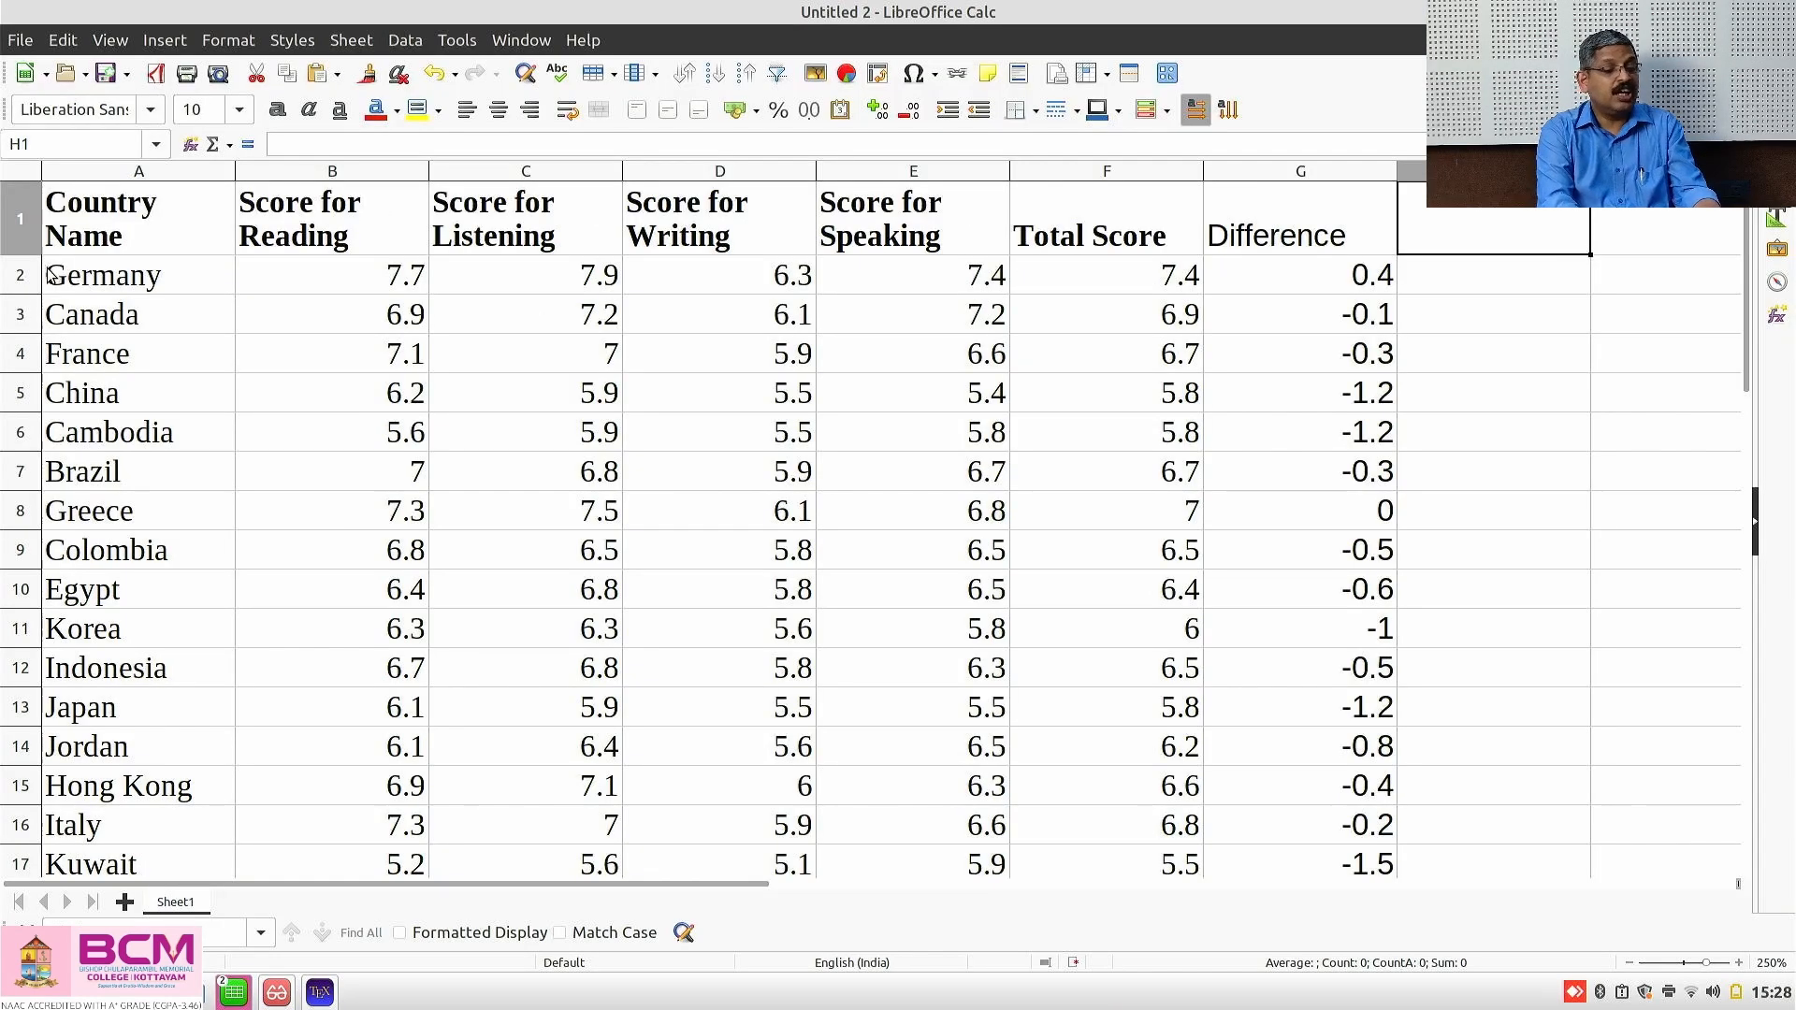
# Sort the whole data table A1:G34 by Difference in ascending order
pyautogui.click(99, 228)
pyautogui.hotkey('ctrl', 'shift', 'Right')
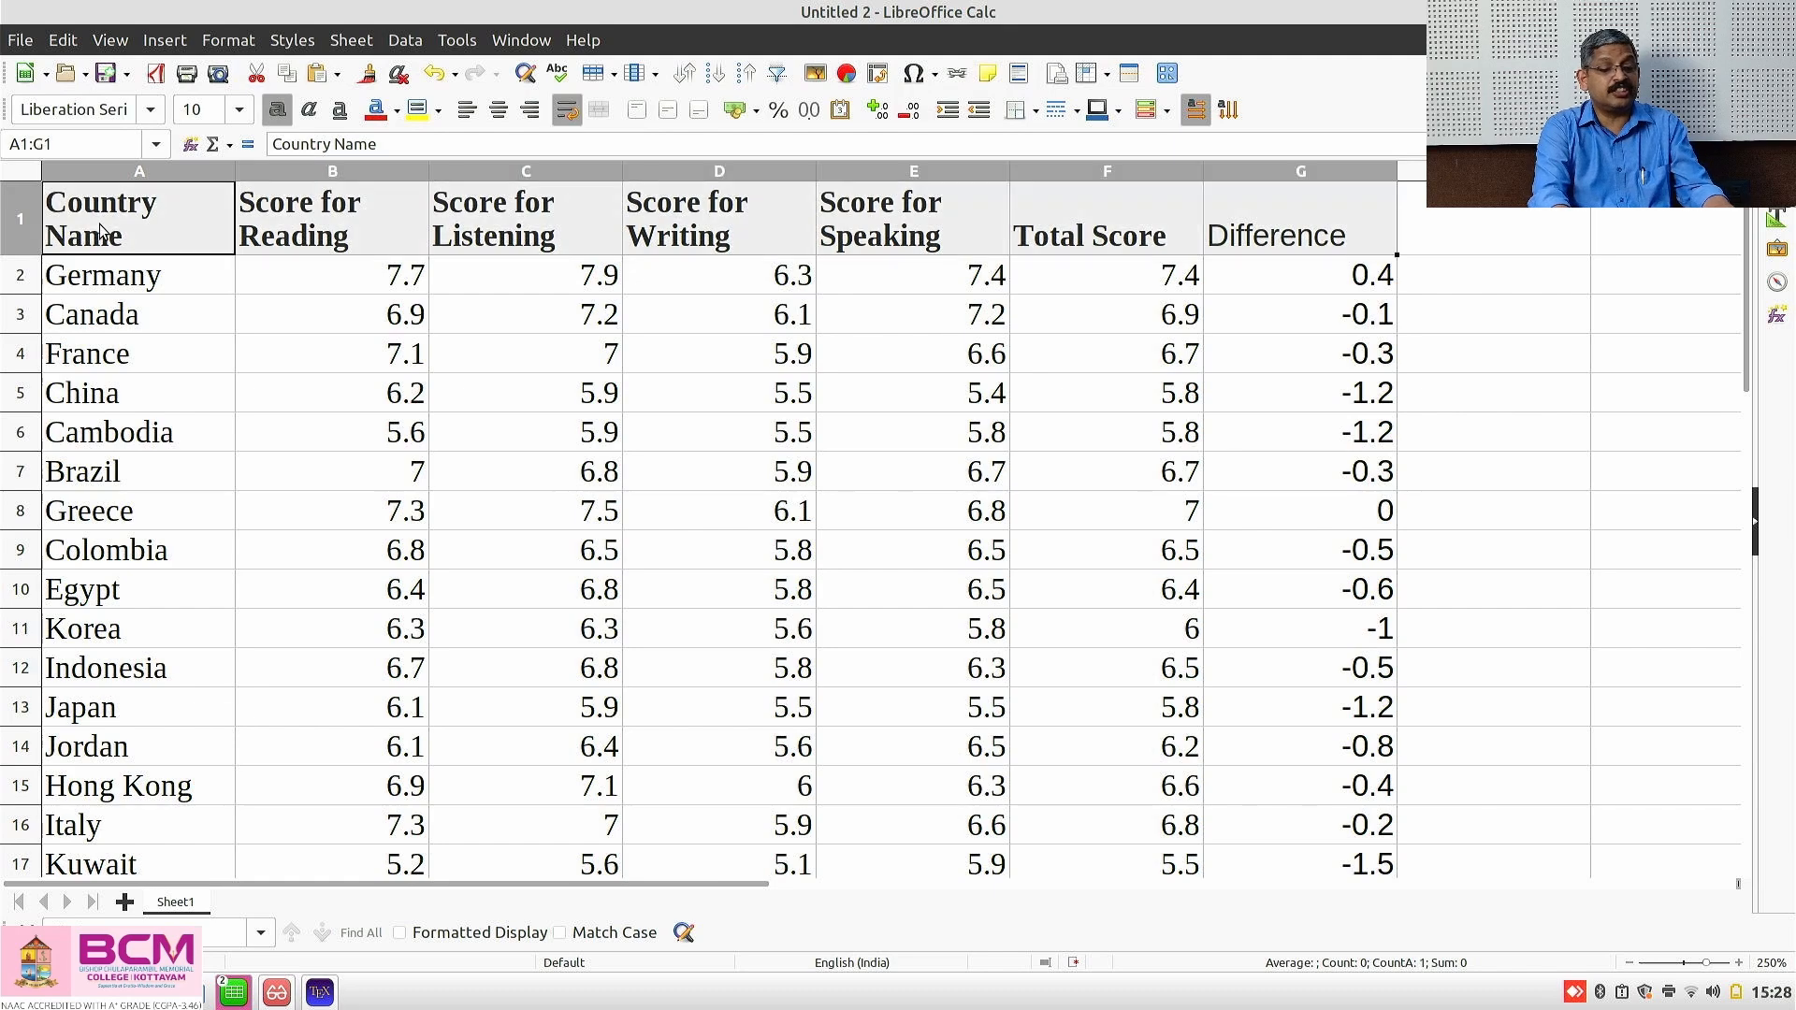
pyautogui.hotkey('ctrl', 'shift', 'Down')
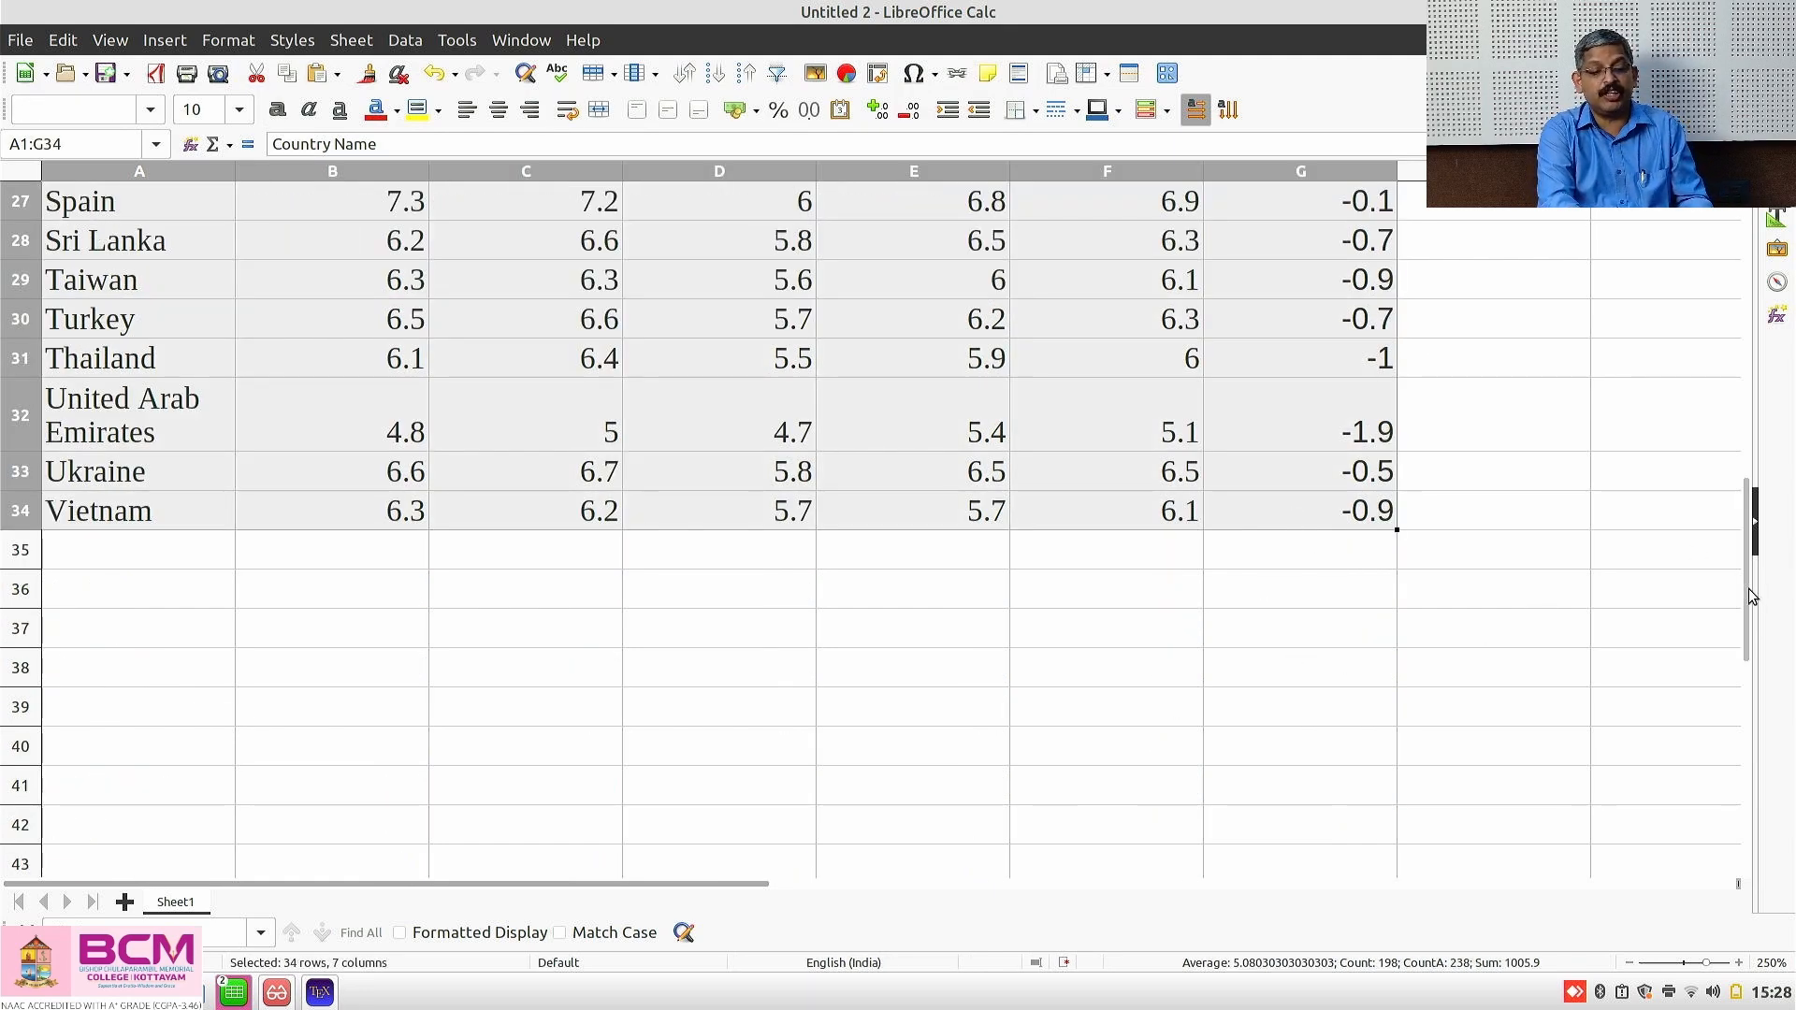
pyautogui.moveTo(1749, 591); pyautogui.dragTo(1720, 228)
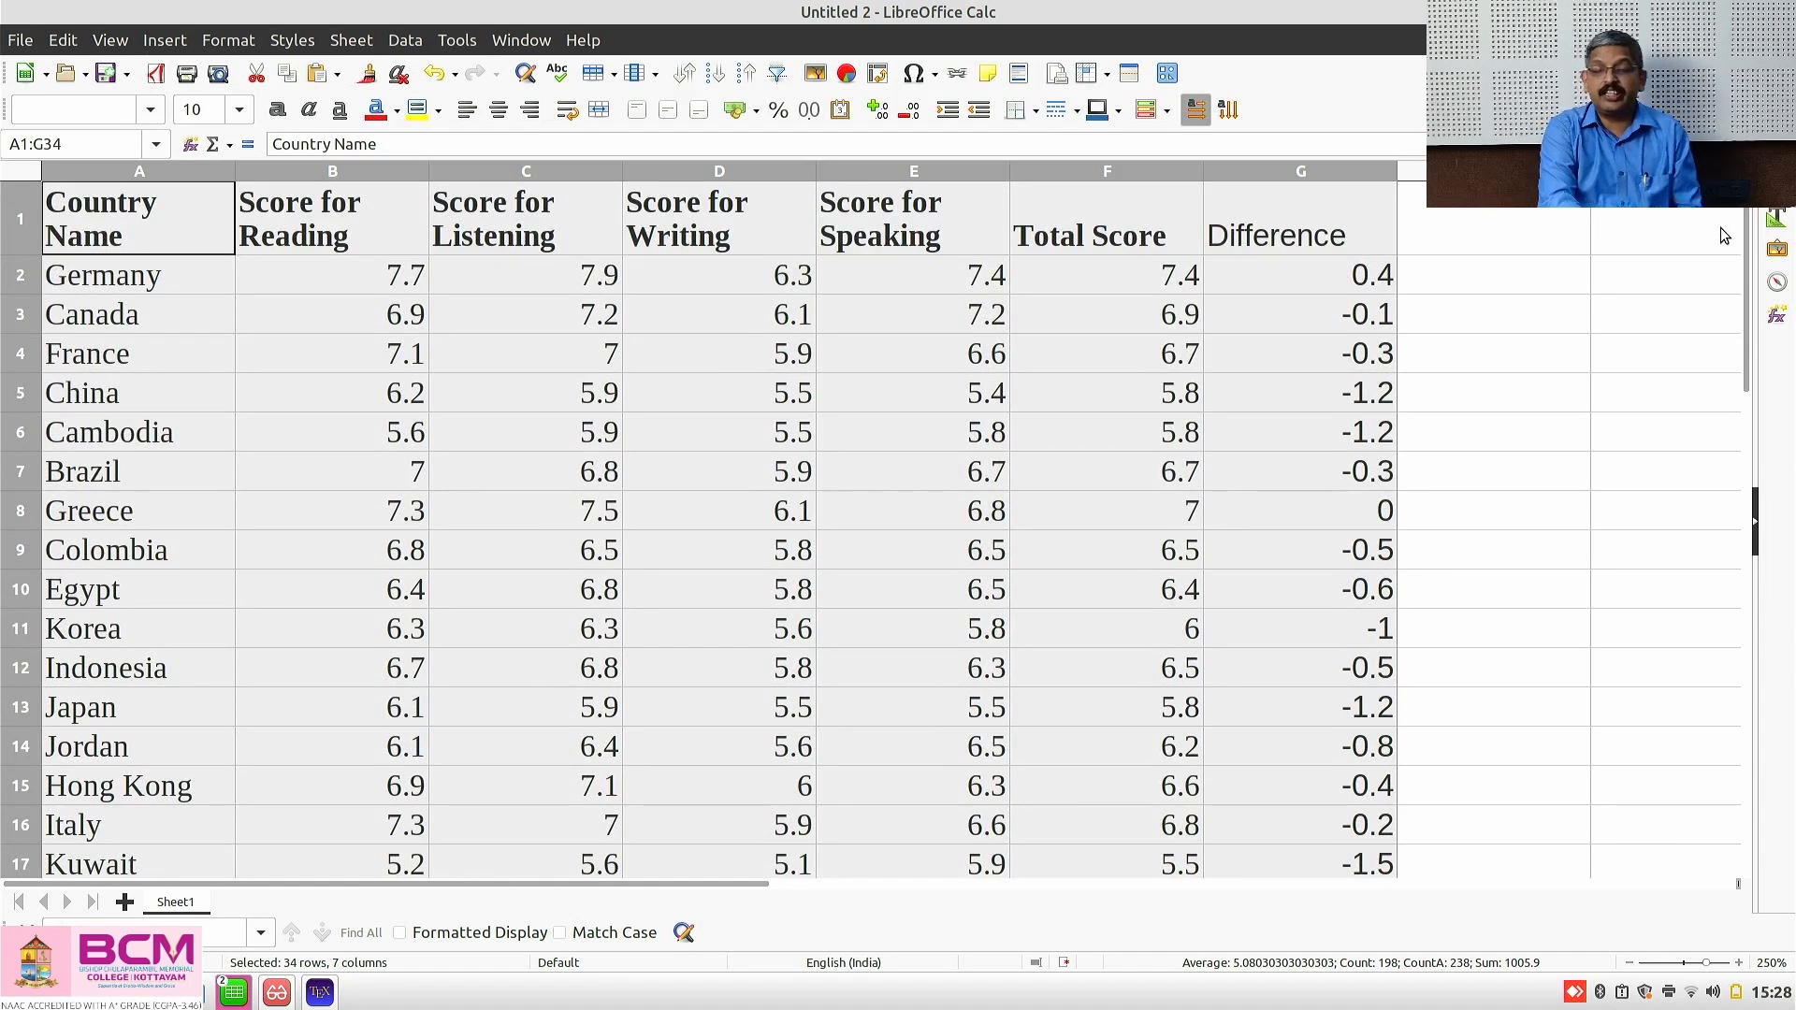
pyautogui.click(406, 42)
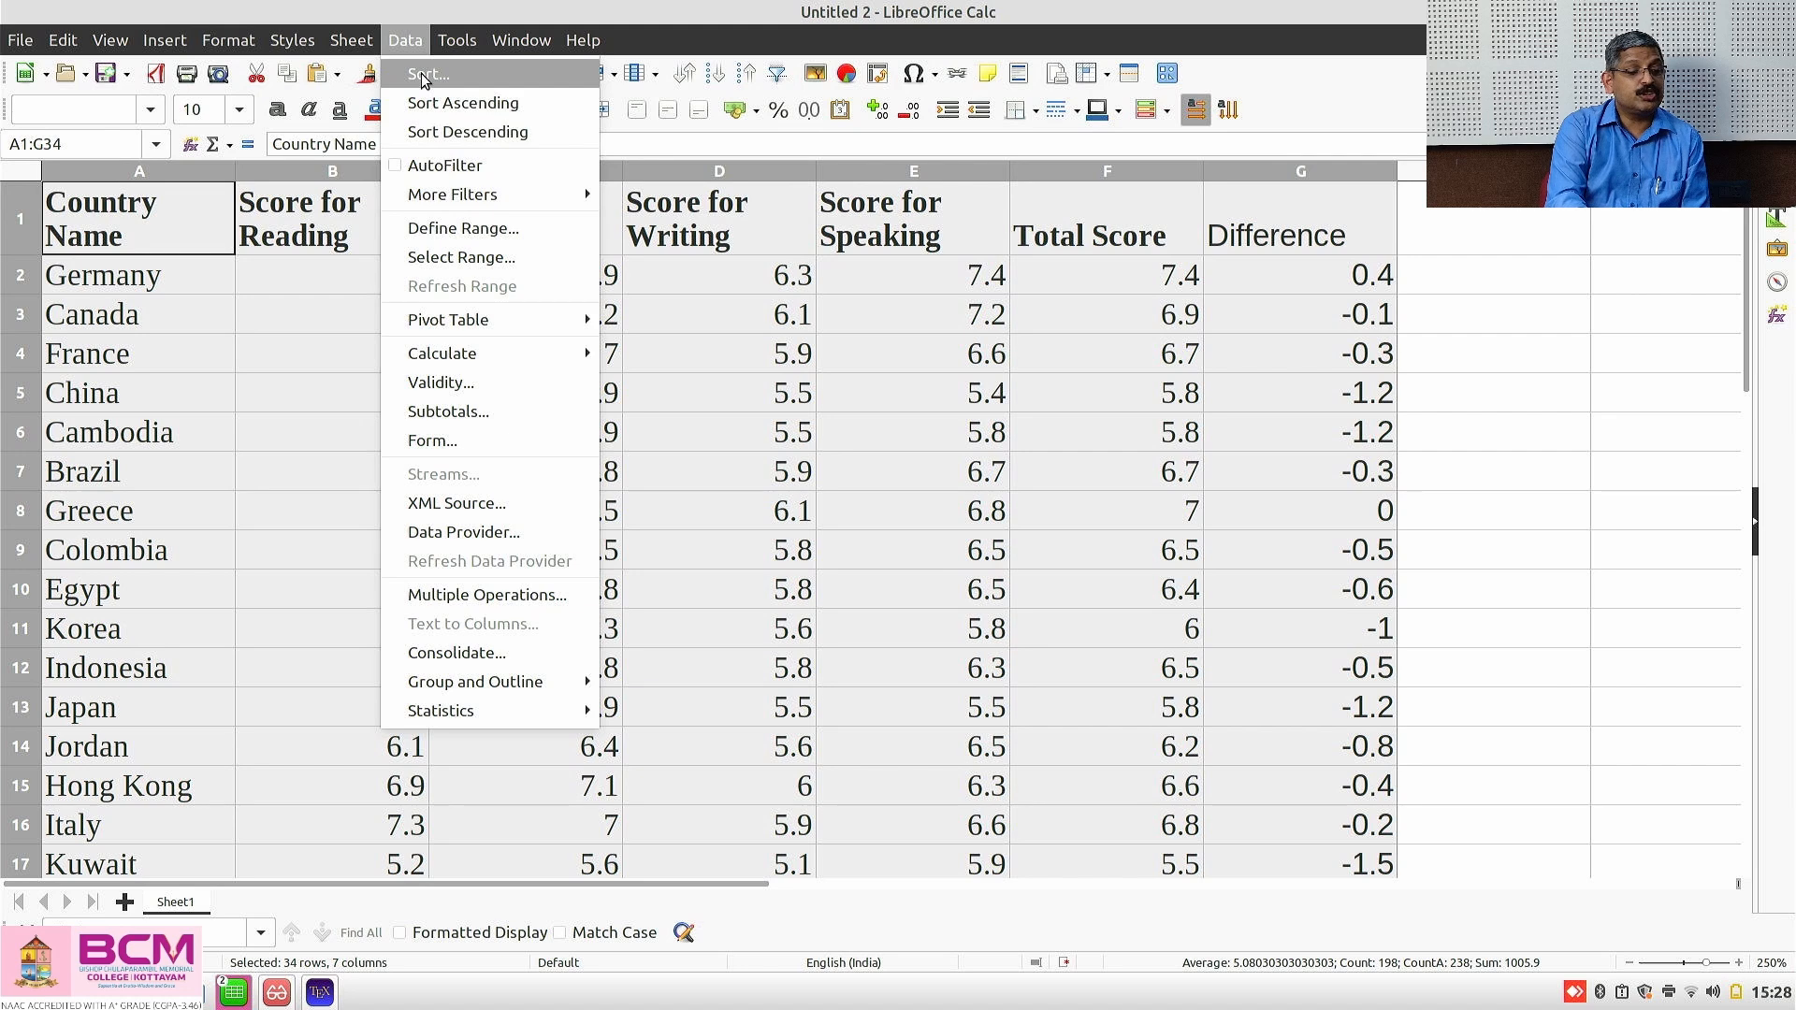
pyautogui.click(423, 77)
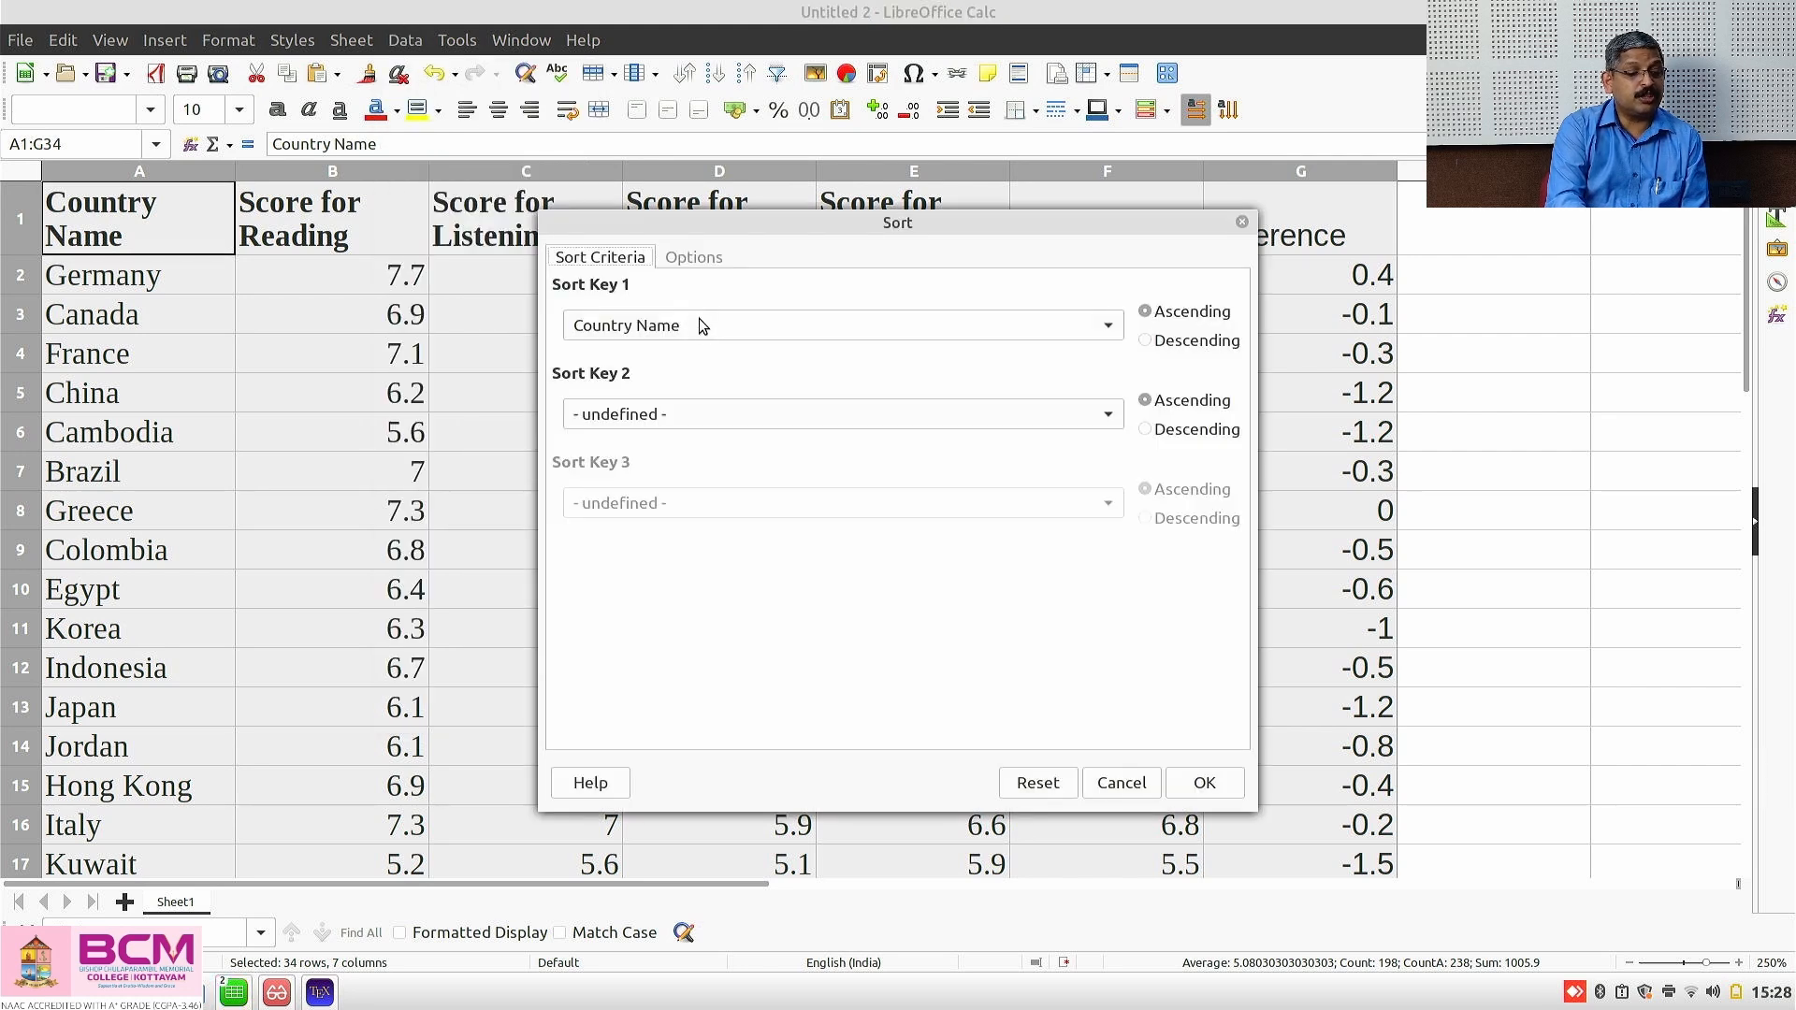
pyautogui.click(703, 324)
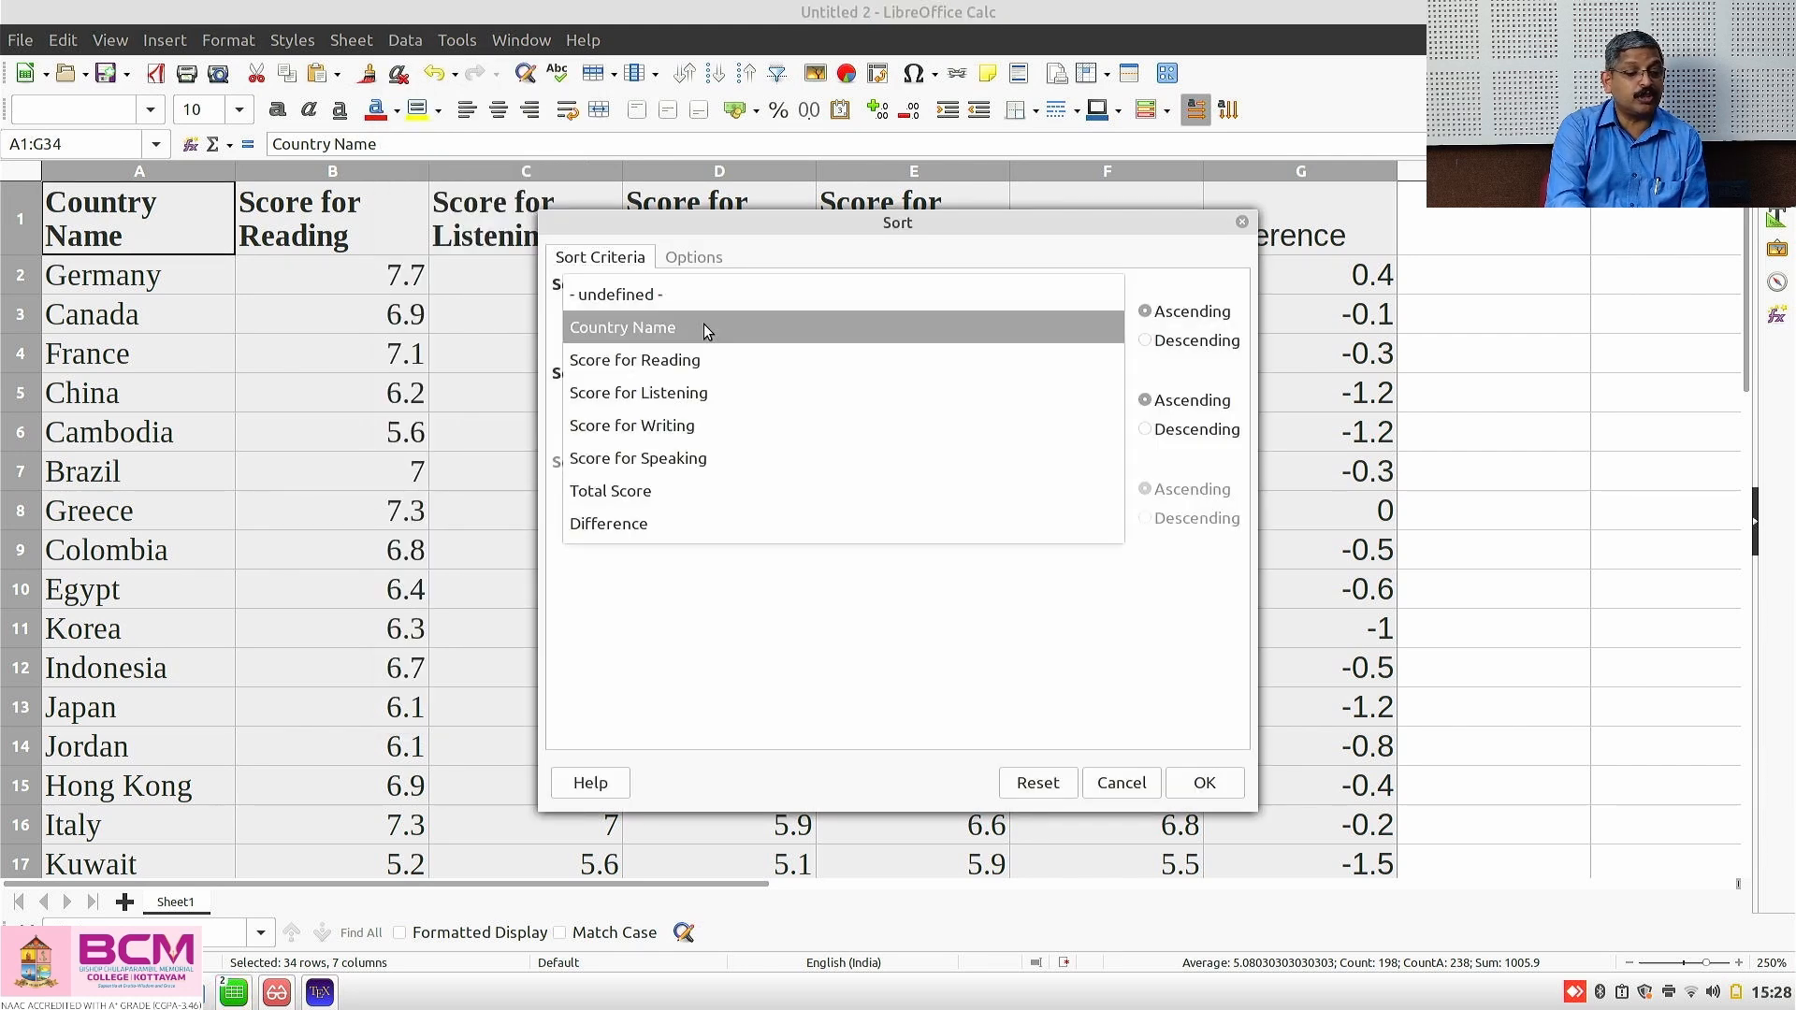
pyautogui.click(698, 532)
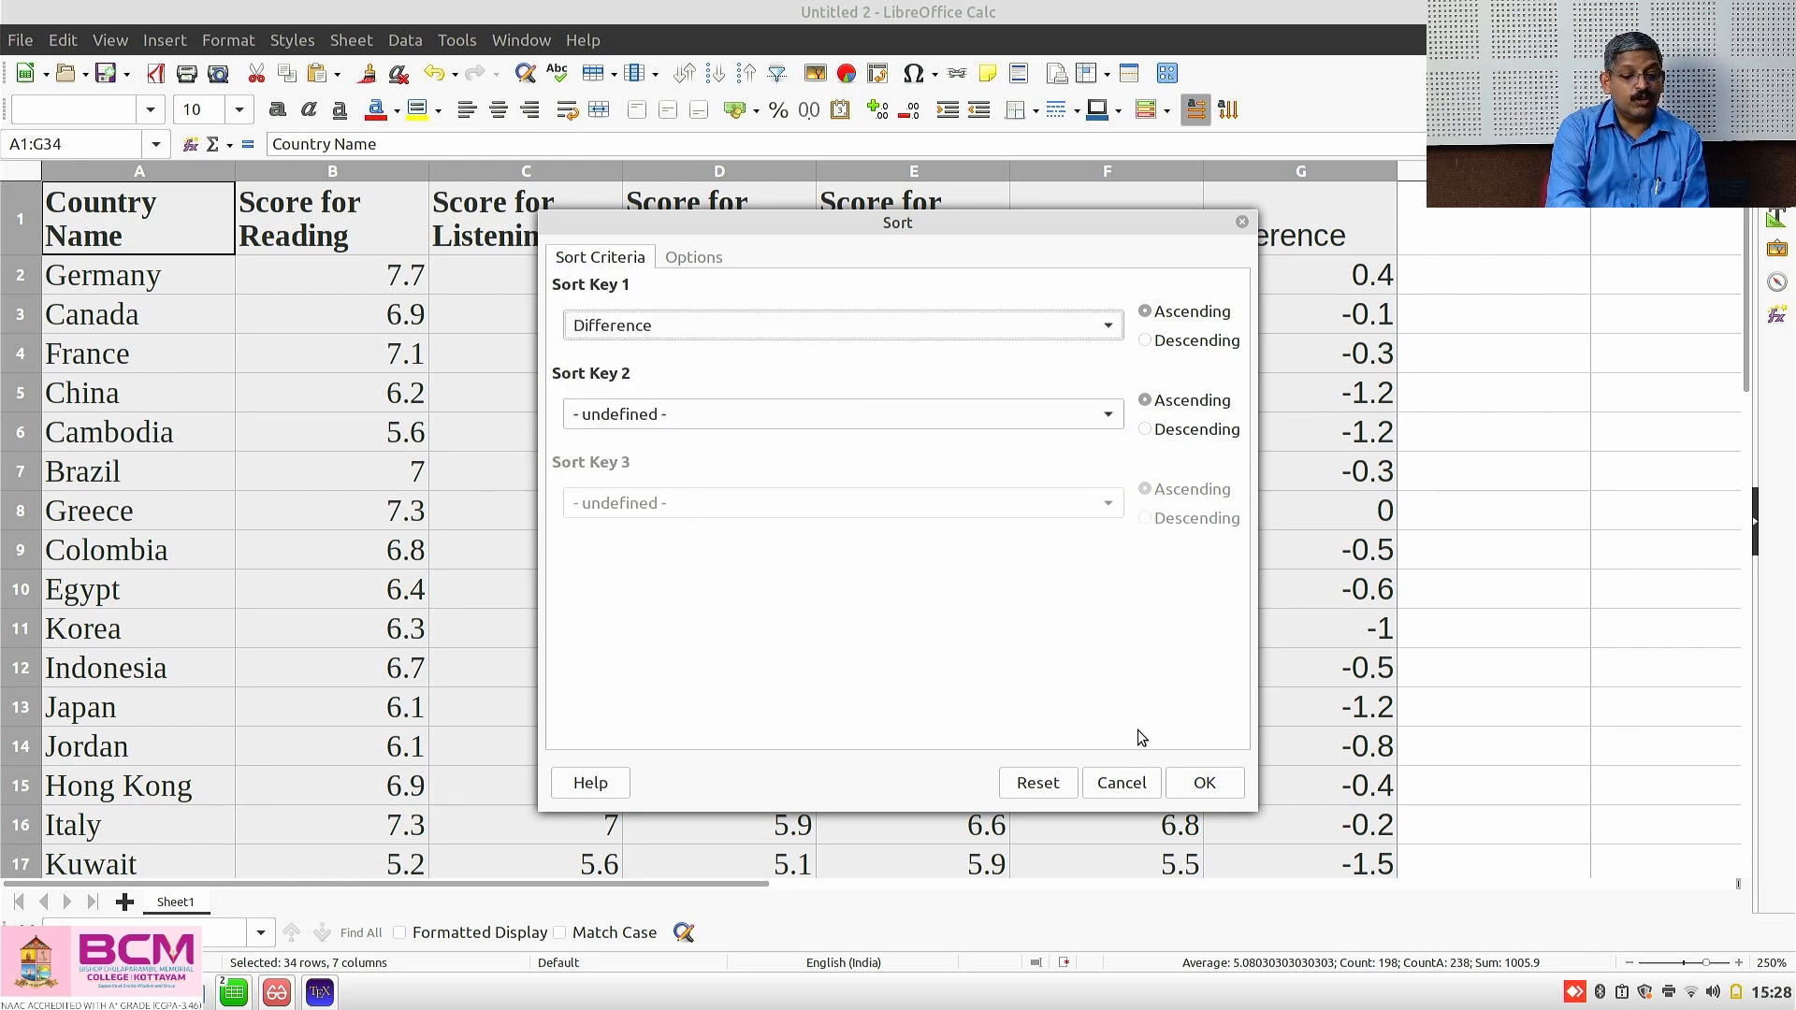
pyautogui.click(1202, 795)
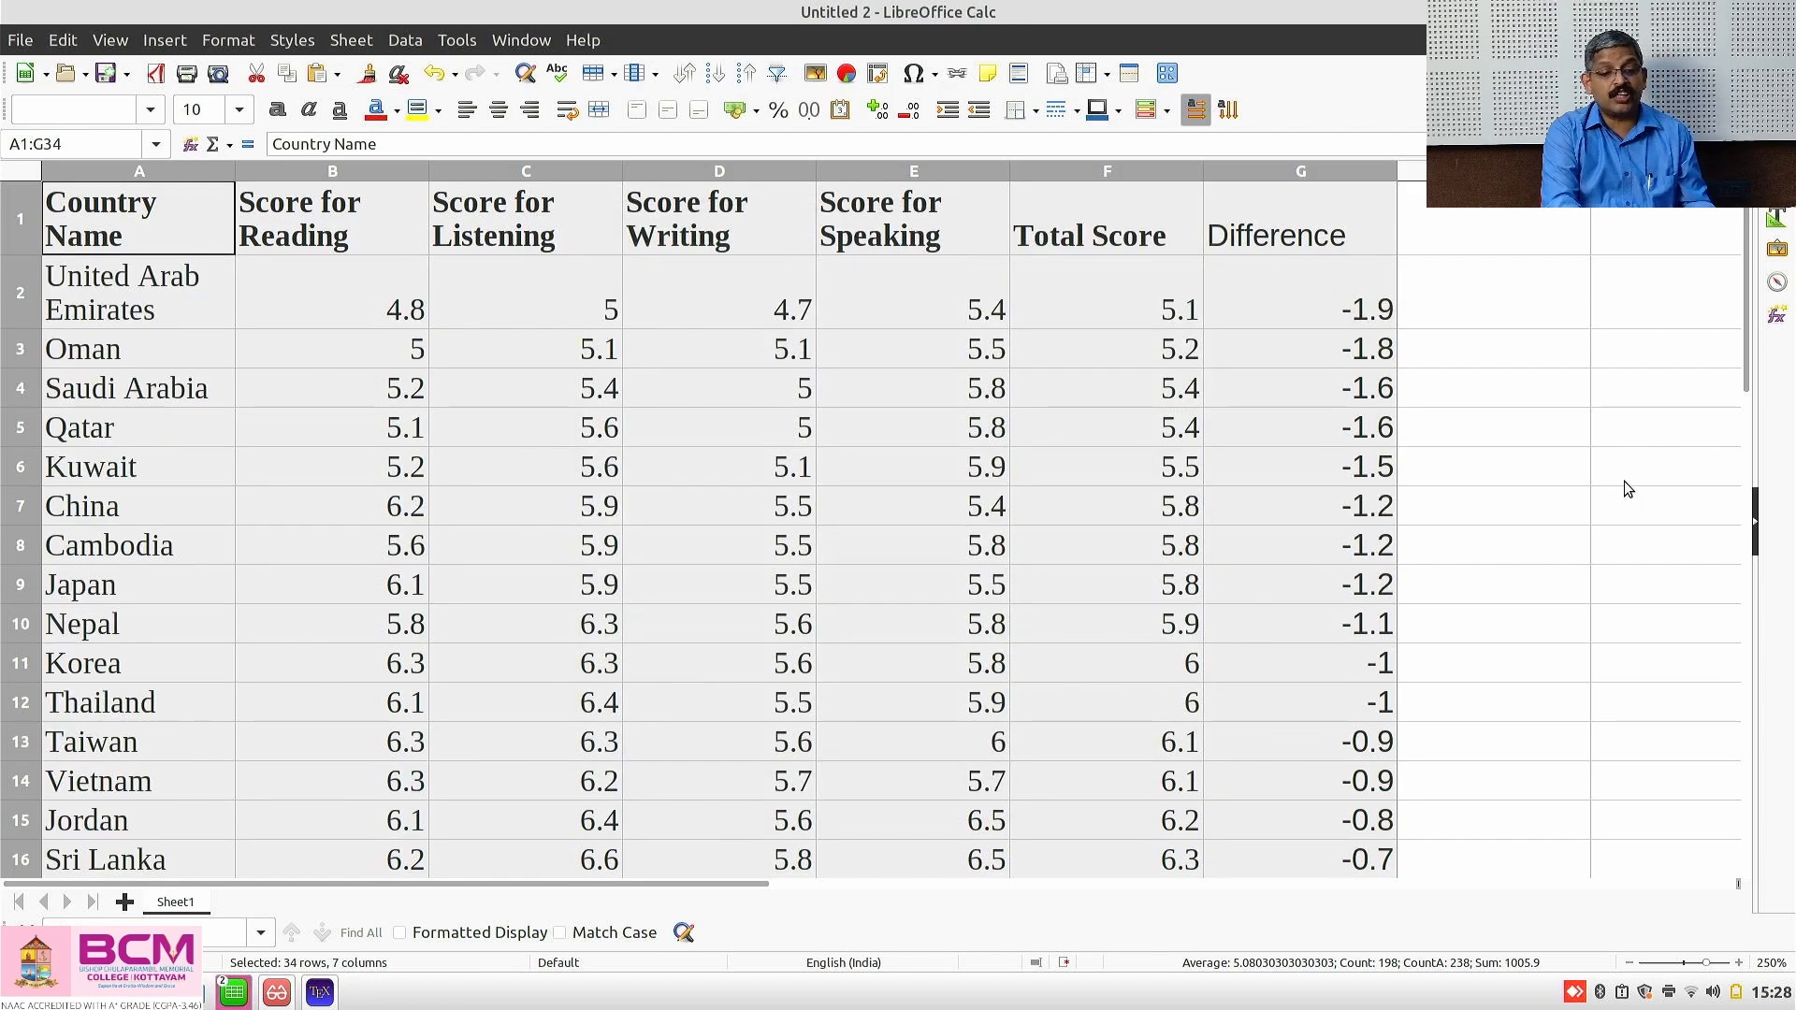
# Look over the sorted differences and enter the heading "Absolute Difference" in cell H1
pyautogui.moveTo(1752, 302); pyautogui.dragTo(1750, 562)
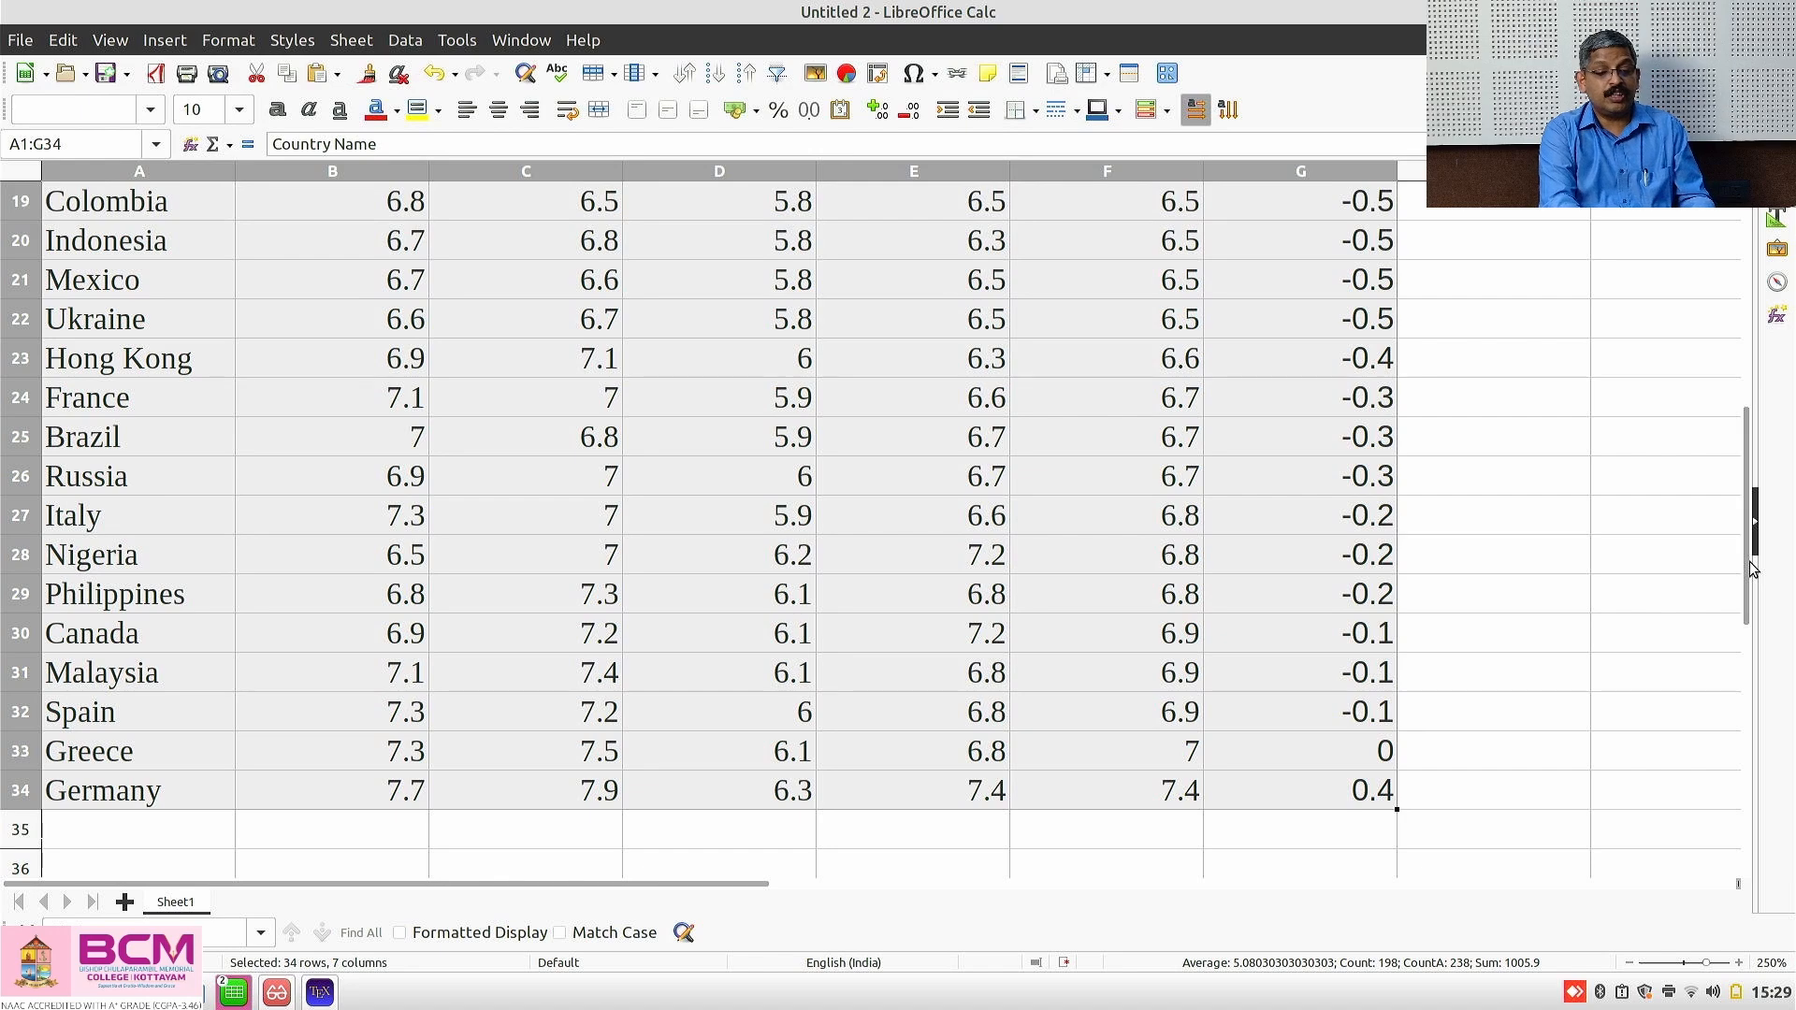
pyautogui.scroll(6, 1731, 368)
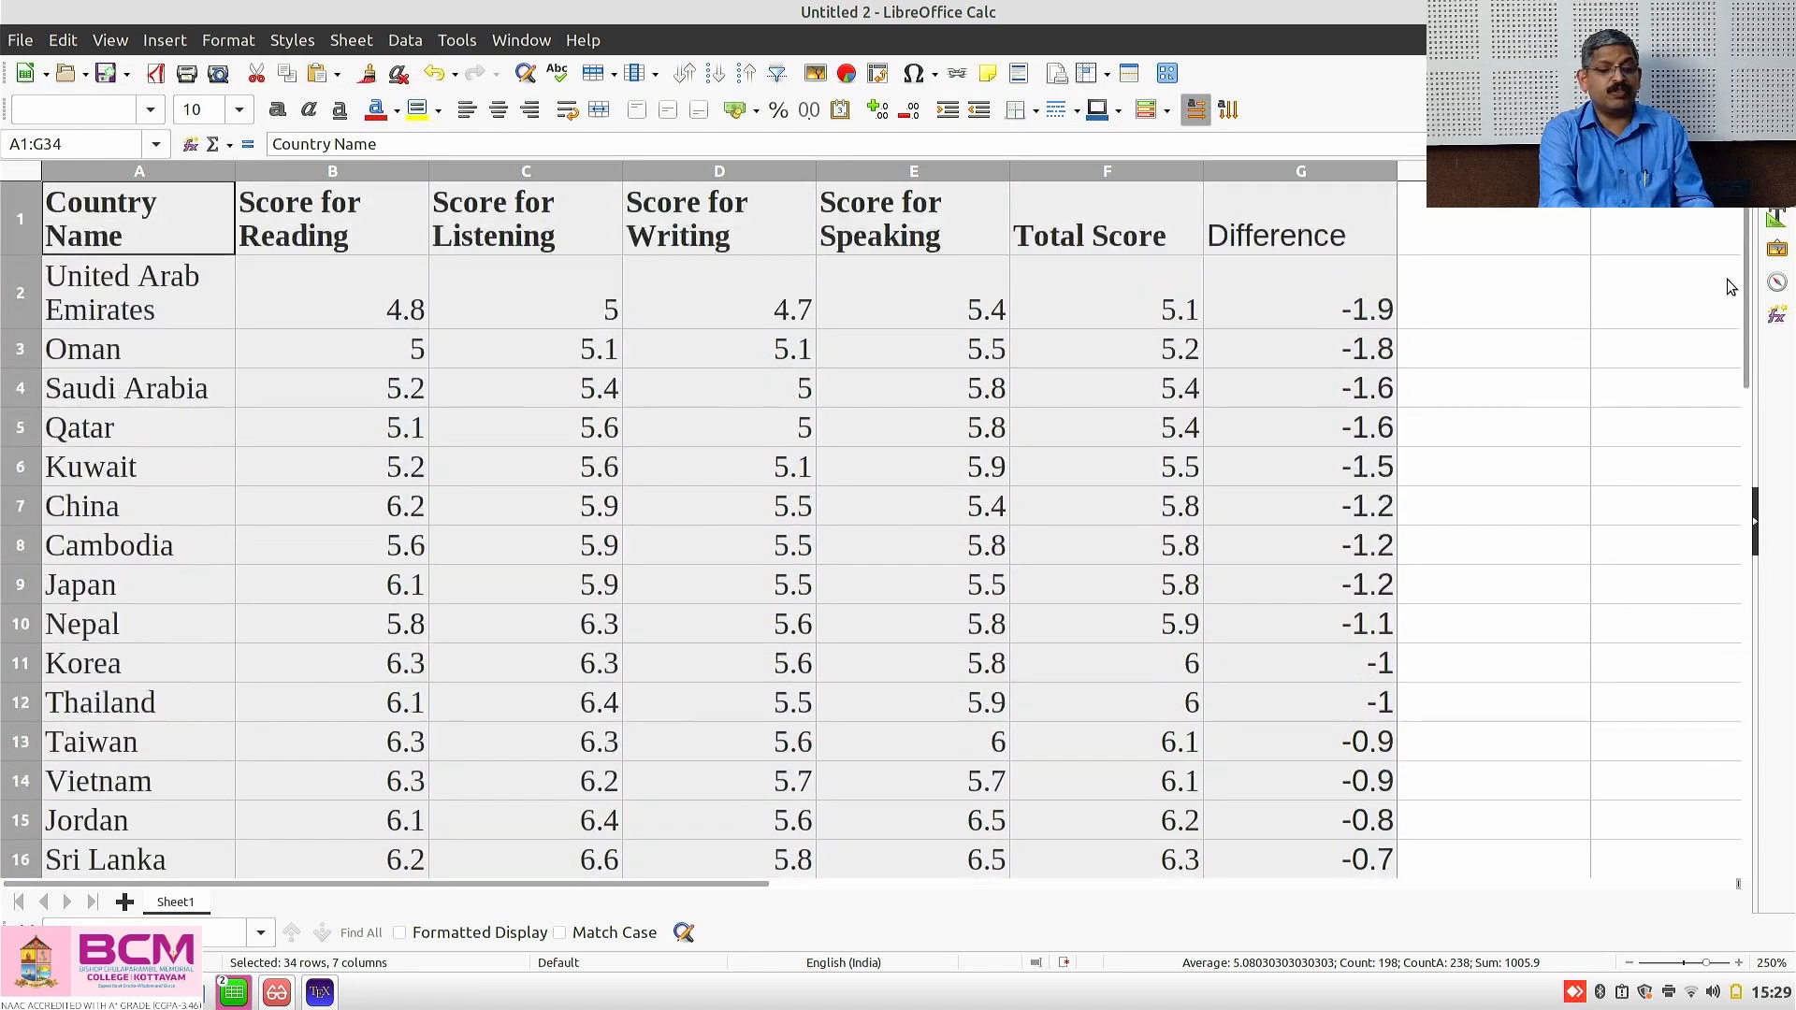
pyautogui.click(1464, 238)
pyautogui.write('A')
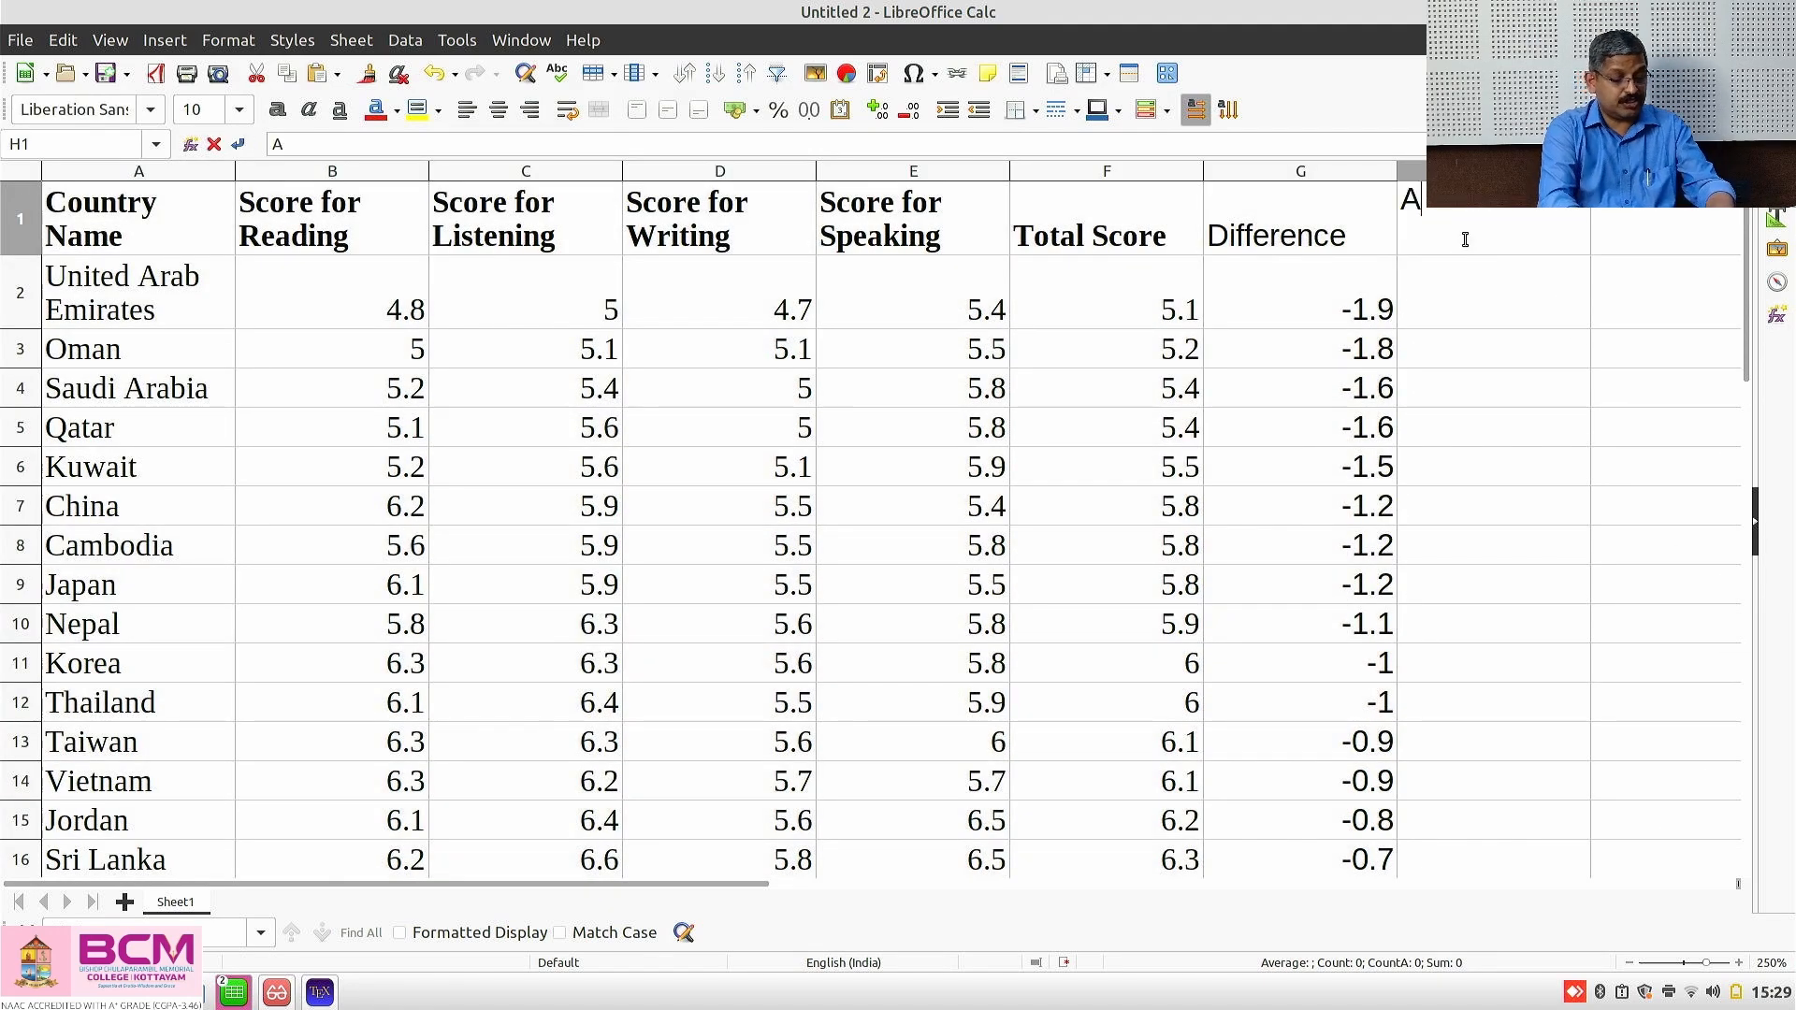
pyautogui.write('bsolute')
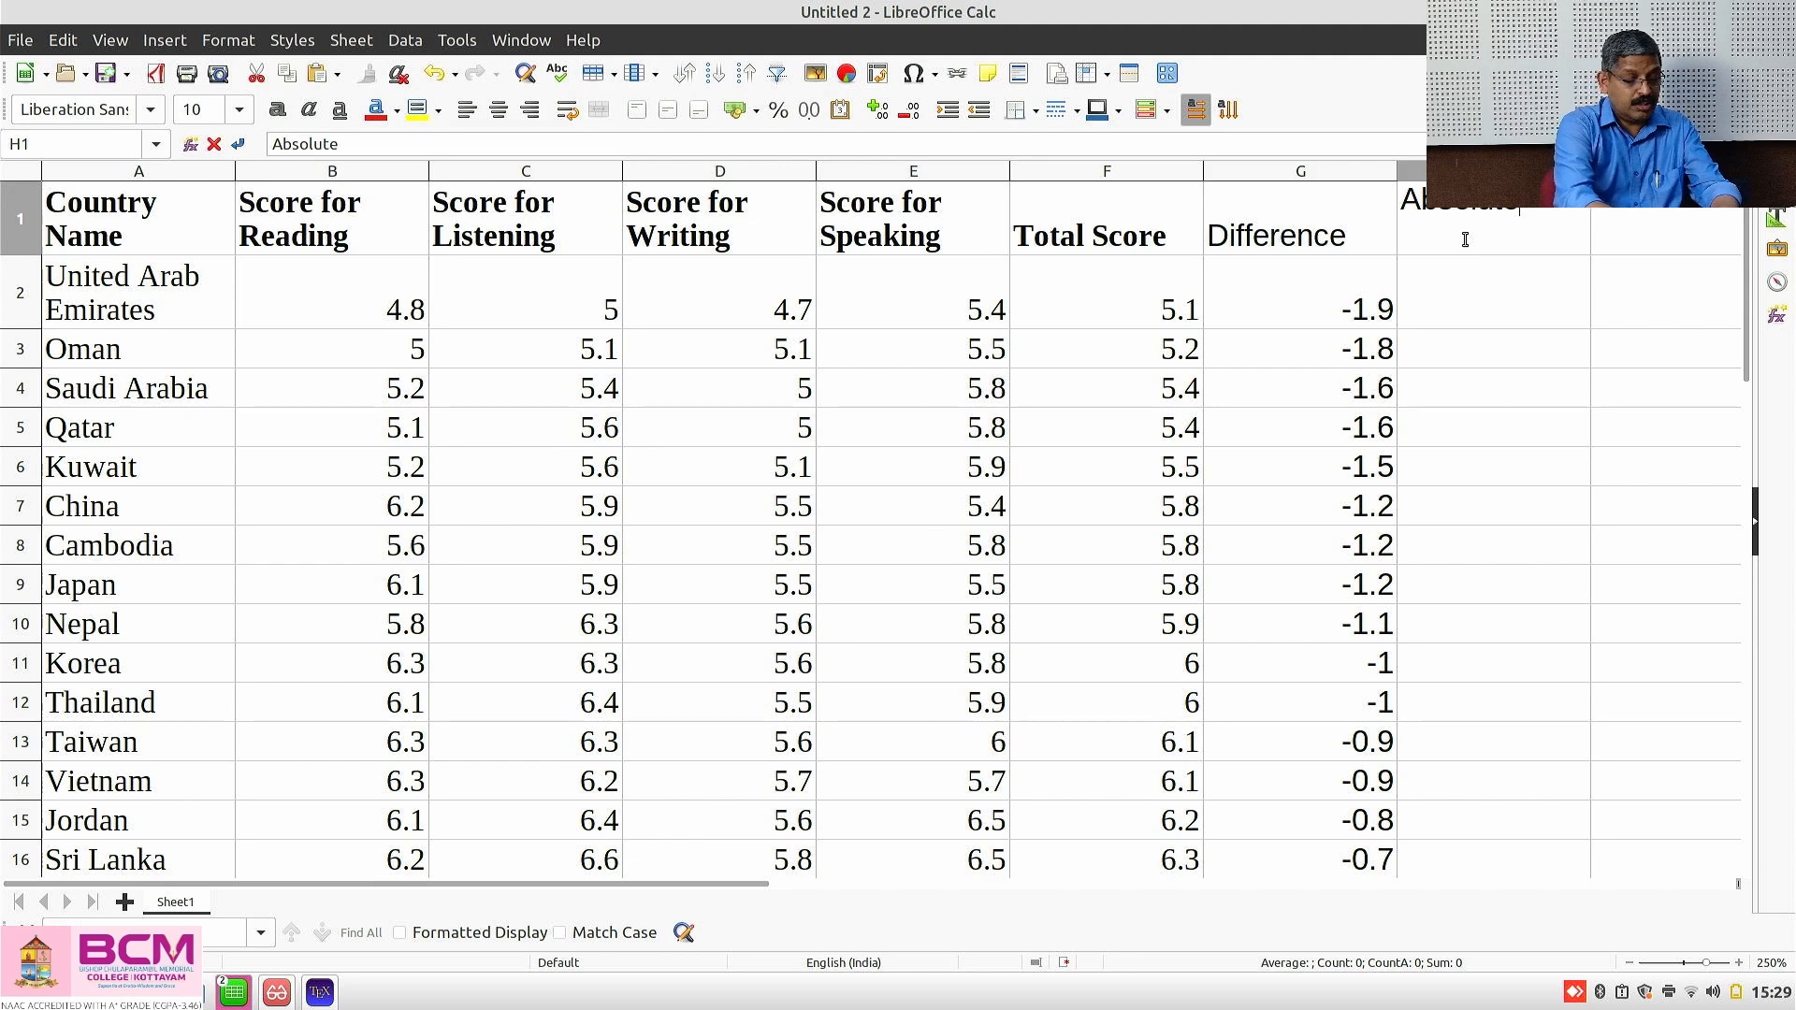
pyautogui.write(' Difference')
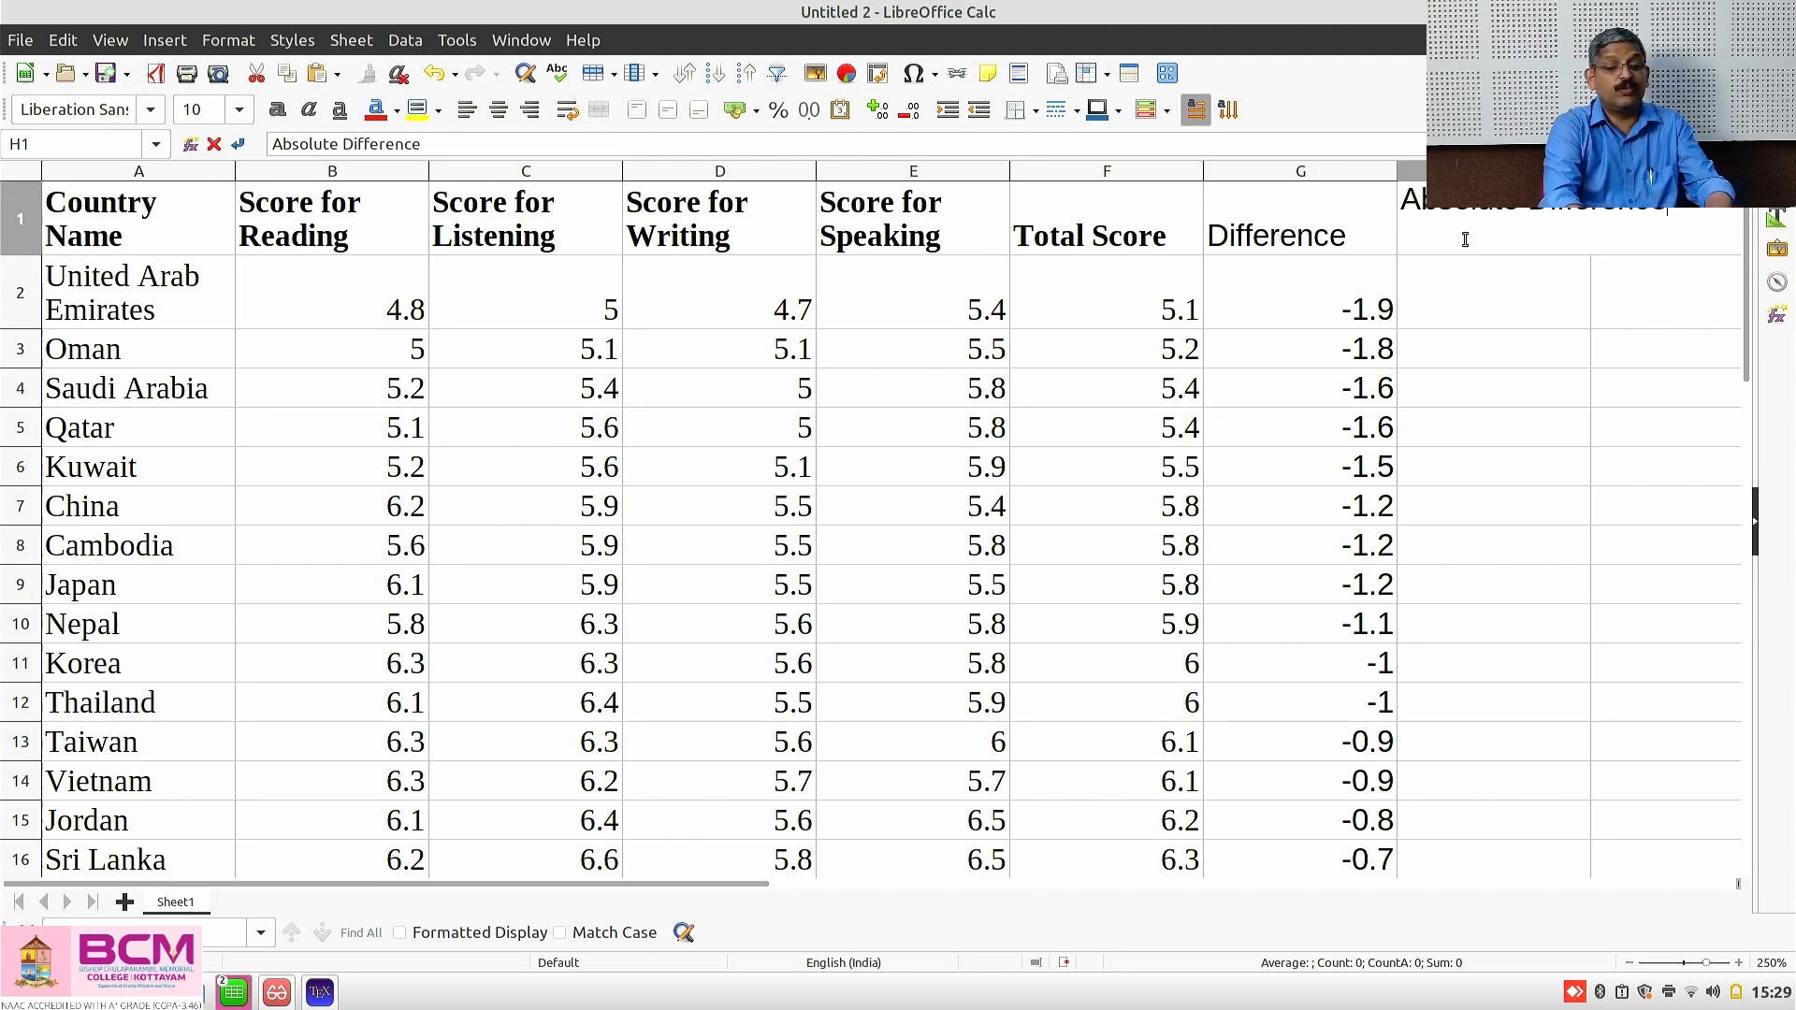
pyautogui.press('Return')
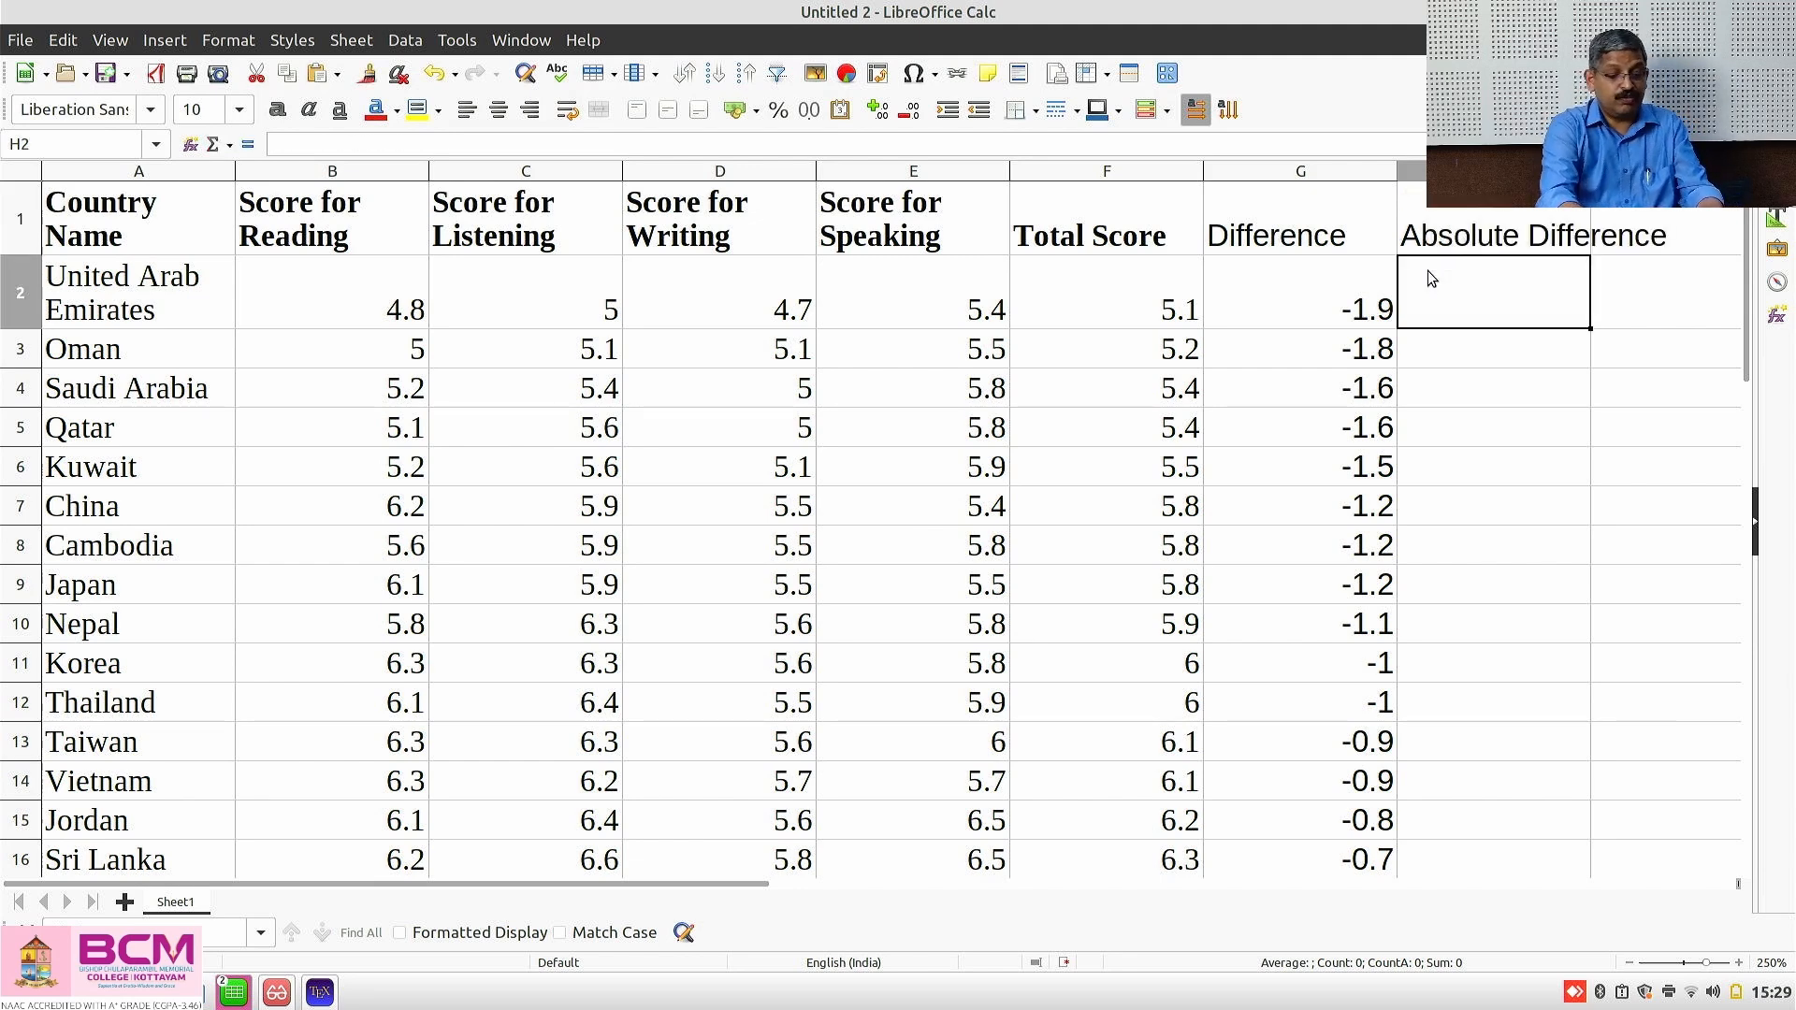
# Calculate the absolute difference in H2 with =ABS(G2) and fill the formula down to H34
pyautogui.write('=ab')
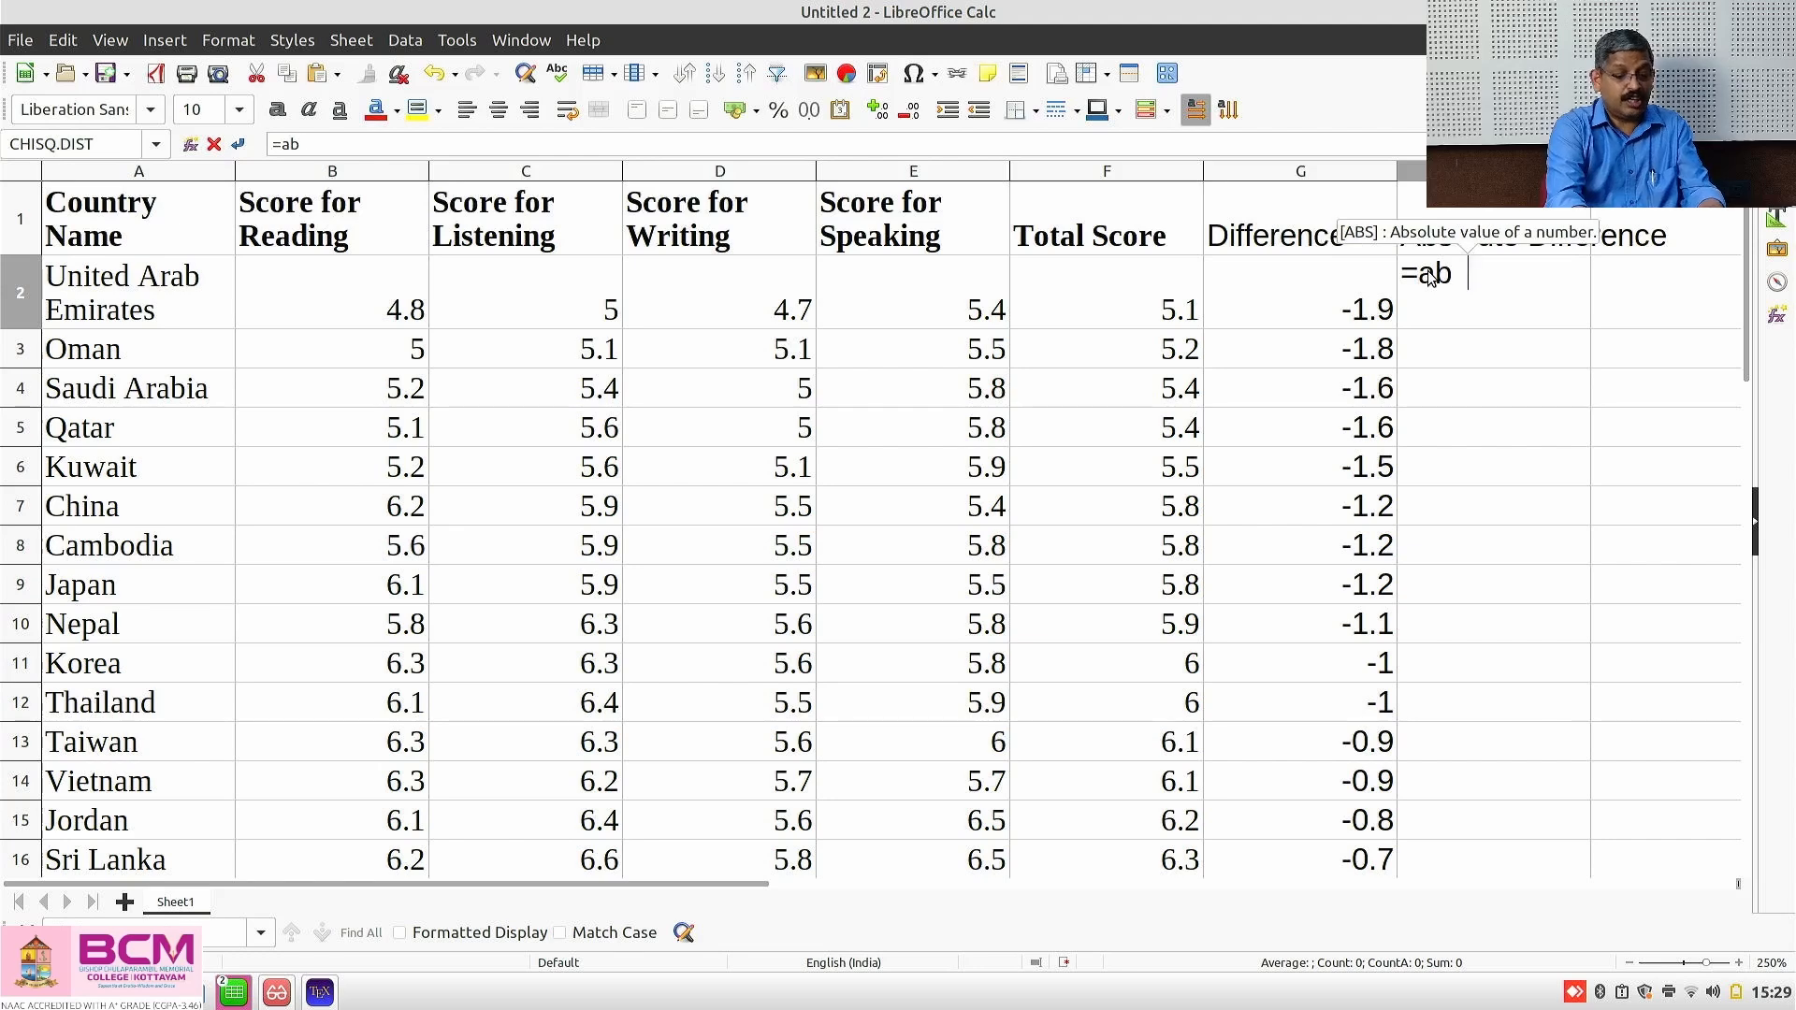
pyautogui.write('s(')
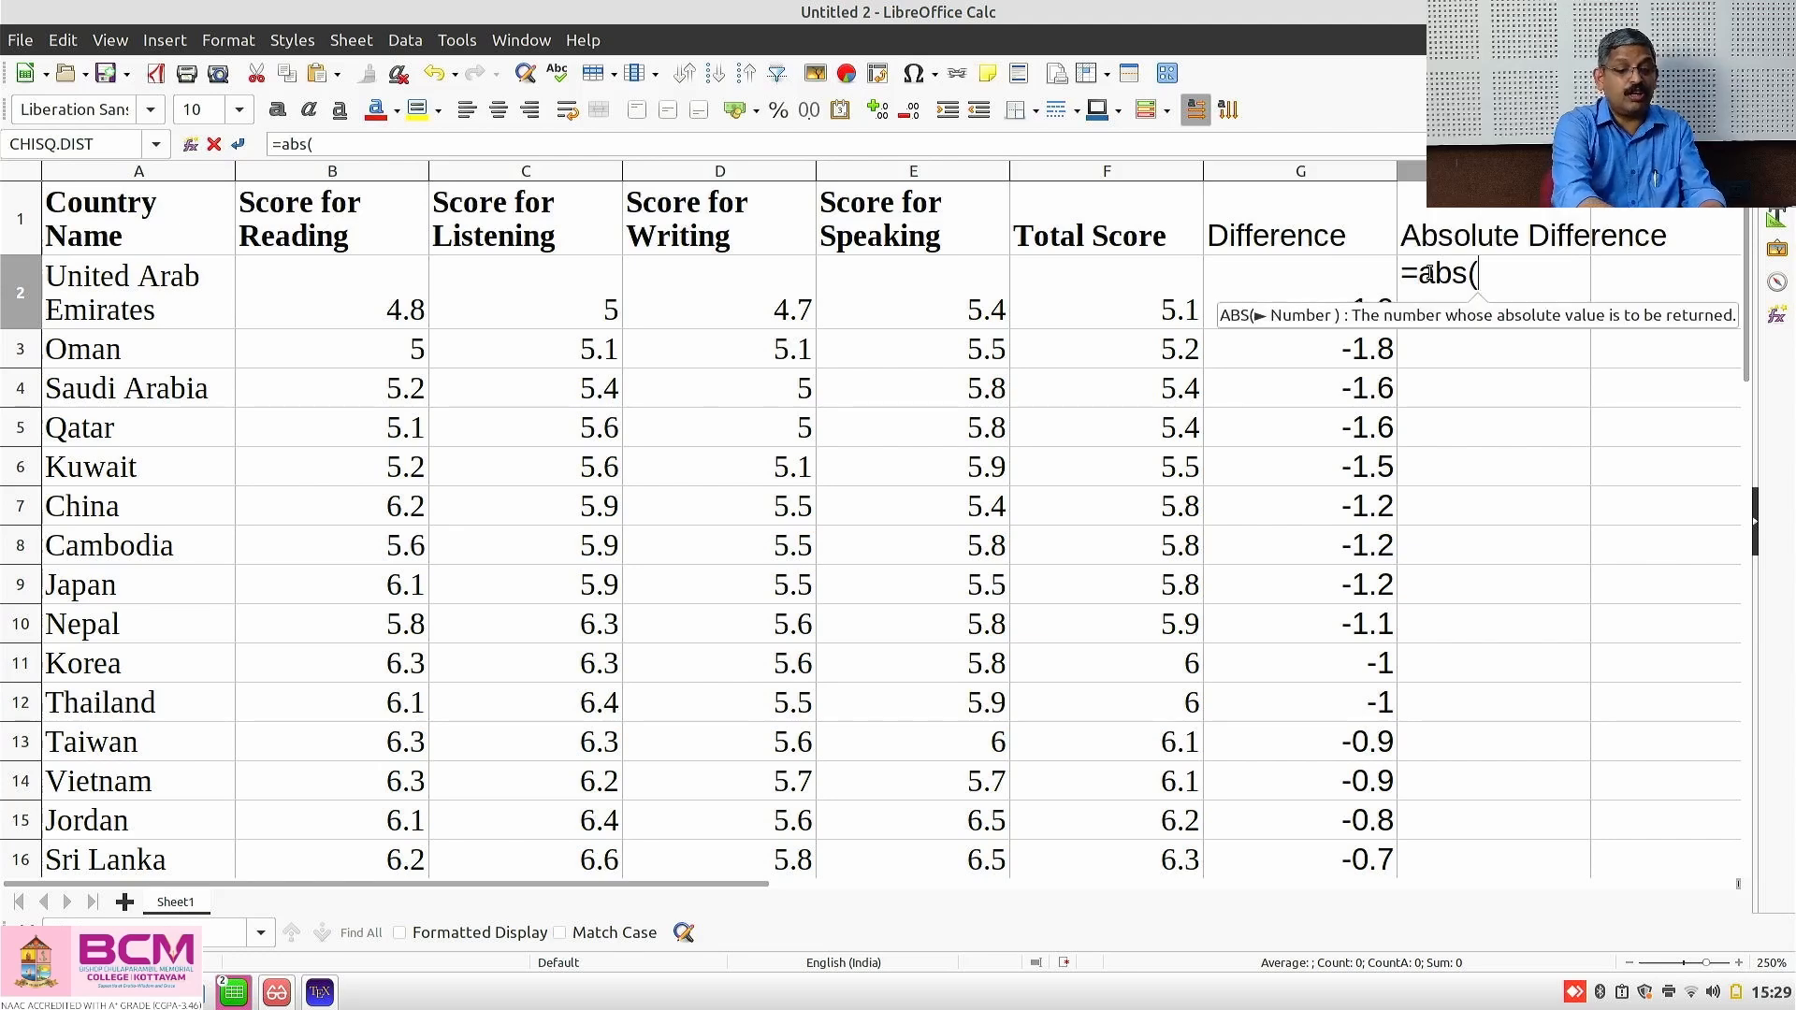
pyautogui.click(1289, 283)
pyautogui.write(')')
pyautogui.press('Return')
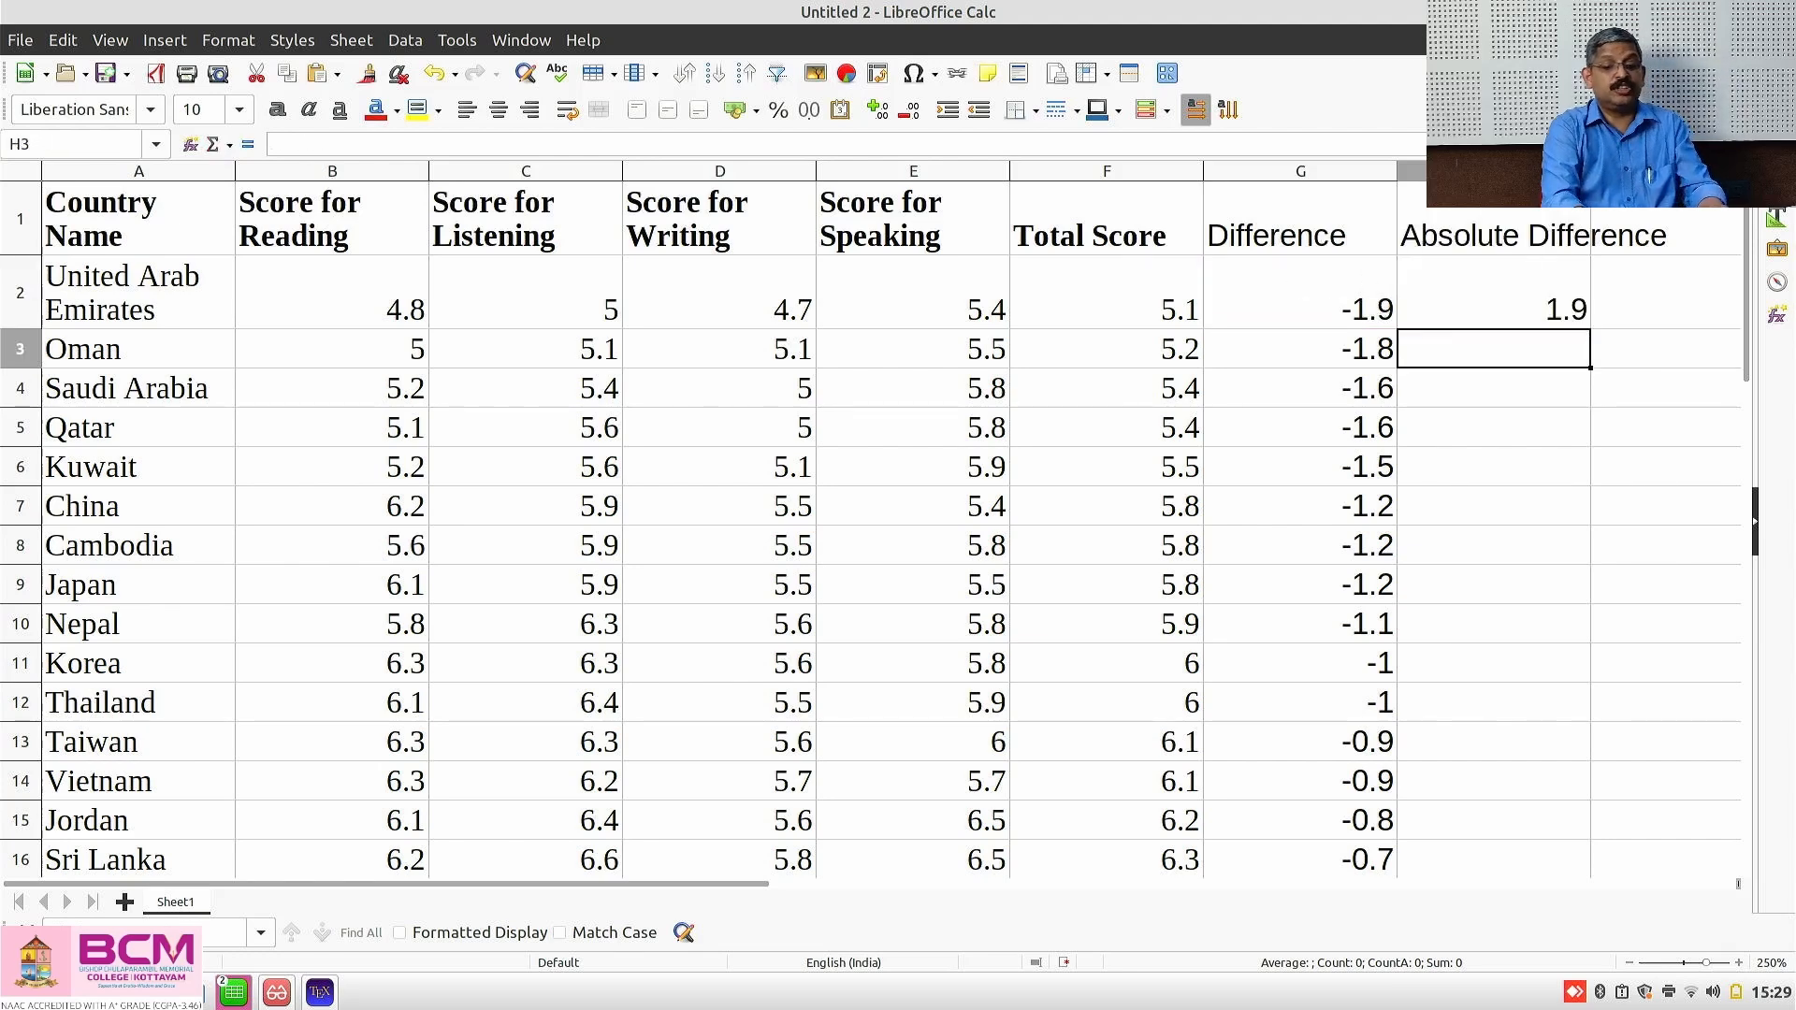
pyautogui.click(1489, 310)
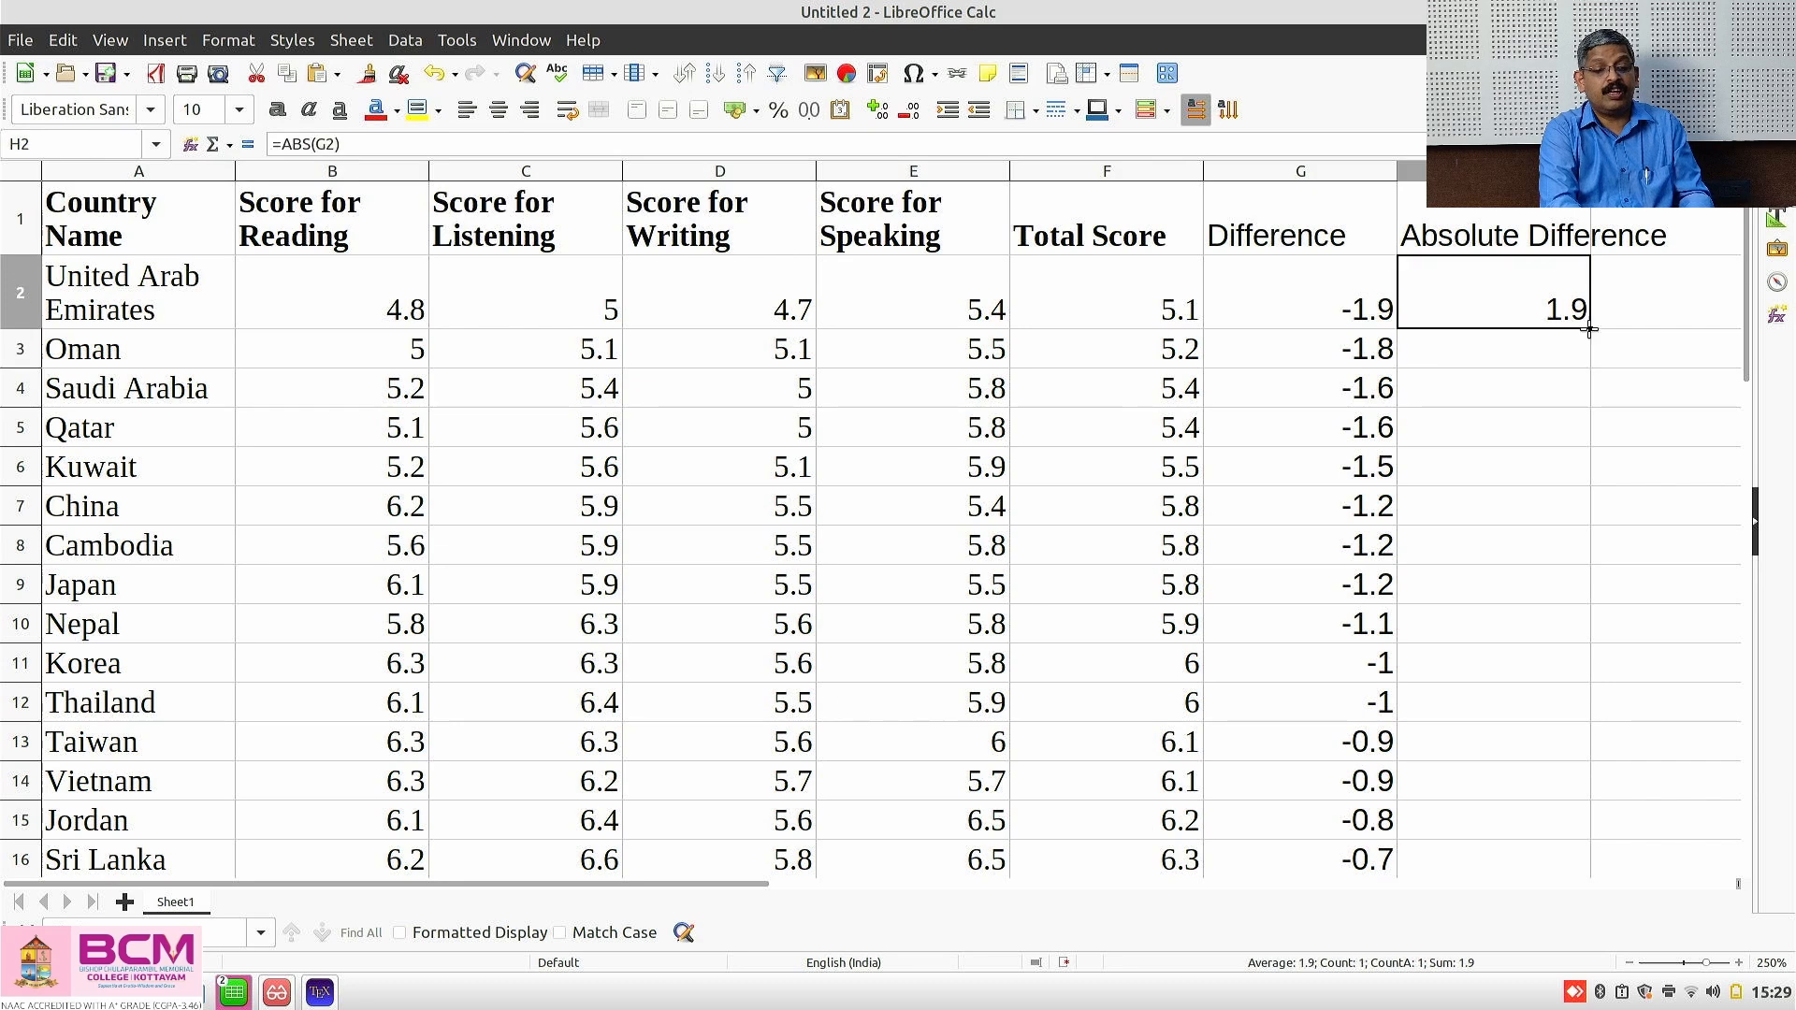
pyautogui.doubleClick(1588, 327)
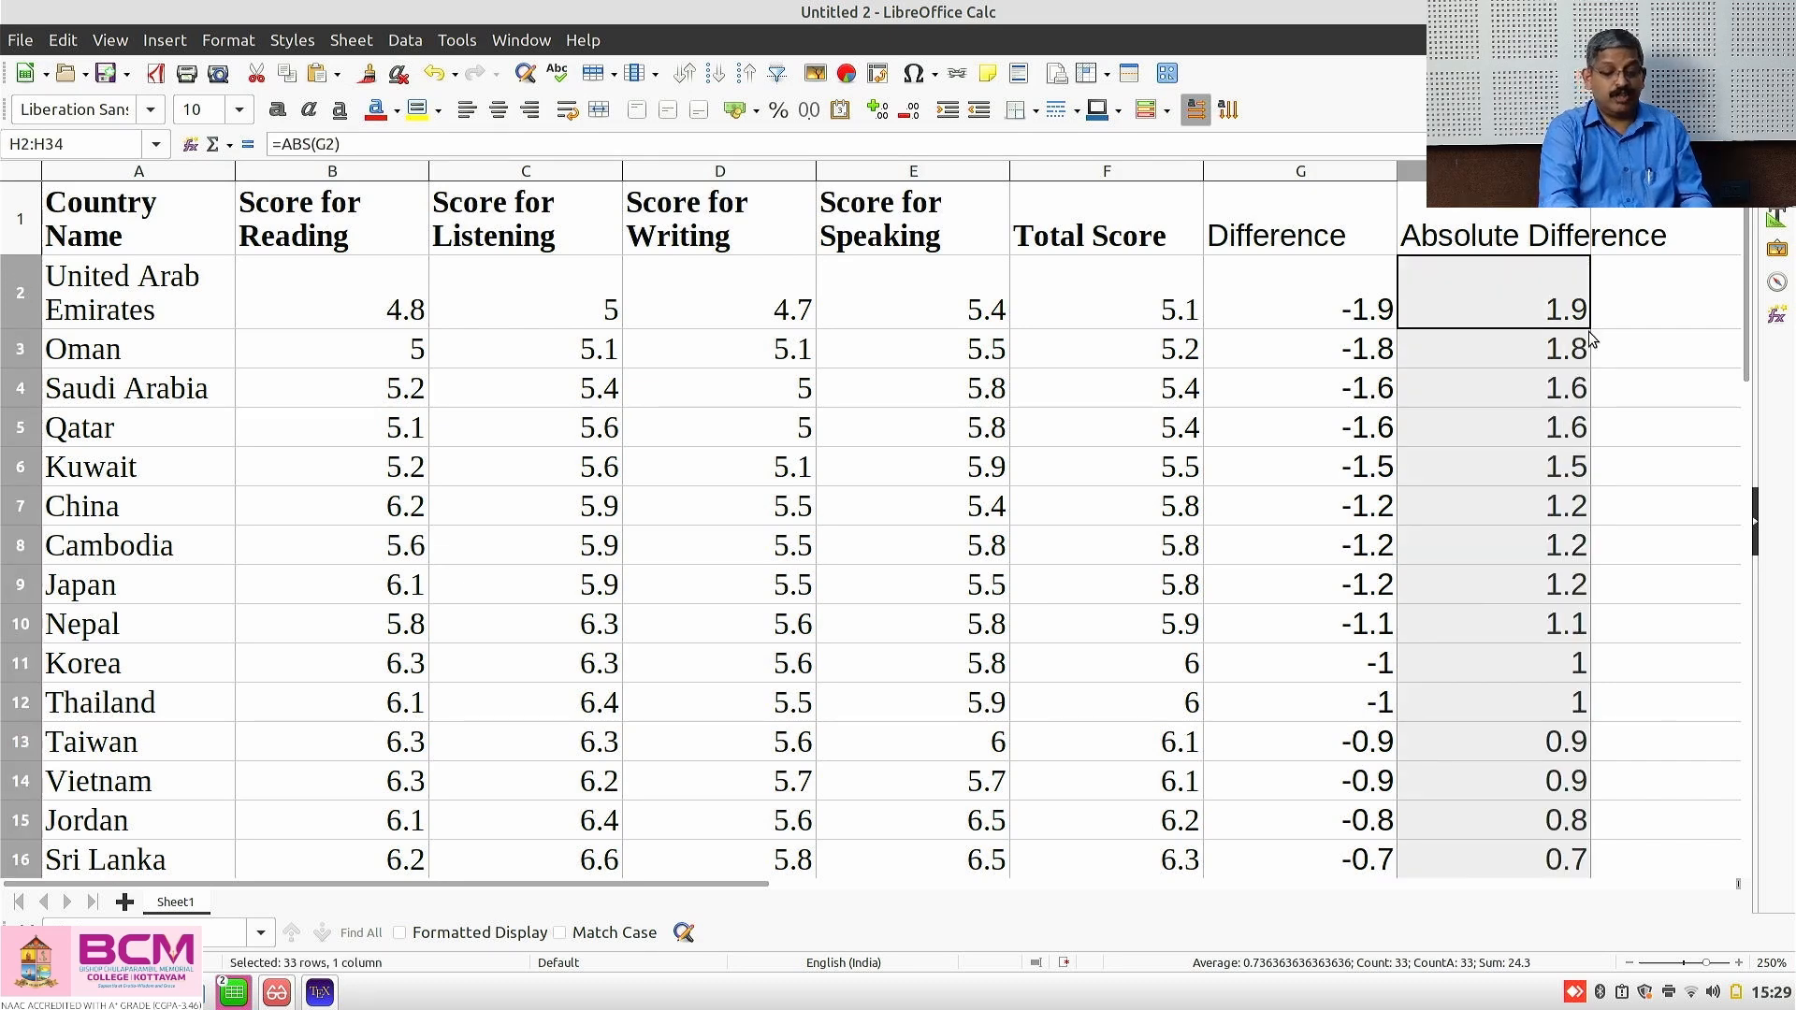
# Sort the whole data table A1:H34 by Absolute Difference in ascending order
pyautogui.click(1534, 360)
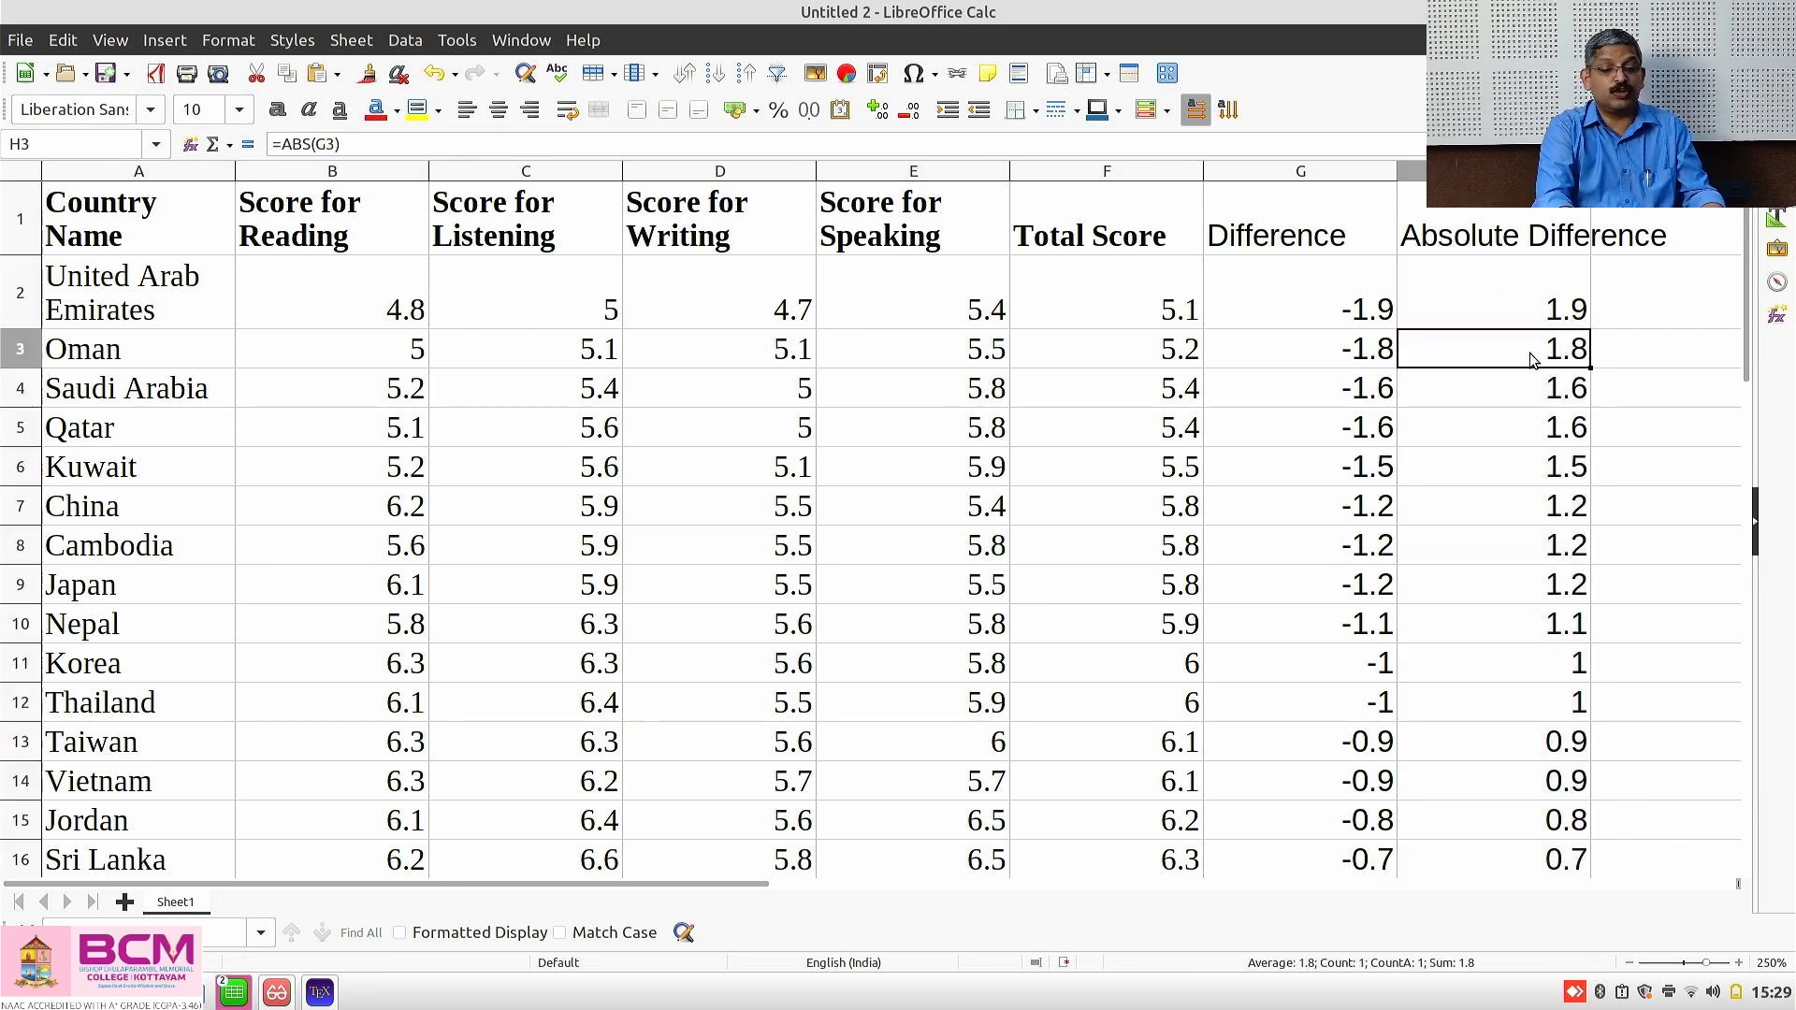
pyautogui.hotkey('ctrl', 'Down')
pyautogui.hotkey('ctrl', 'Up')
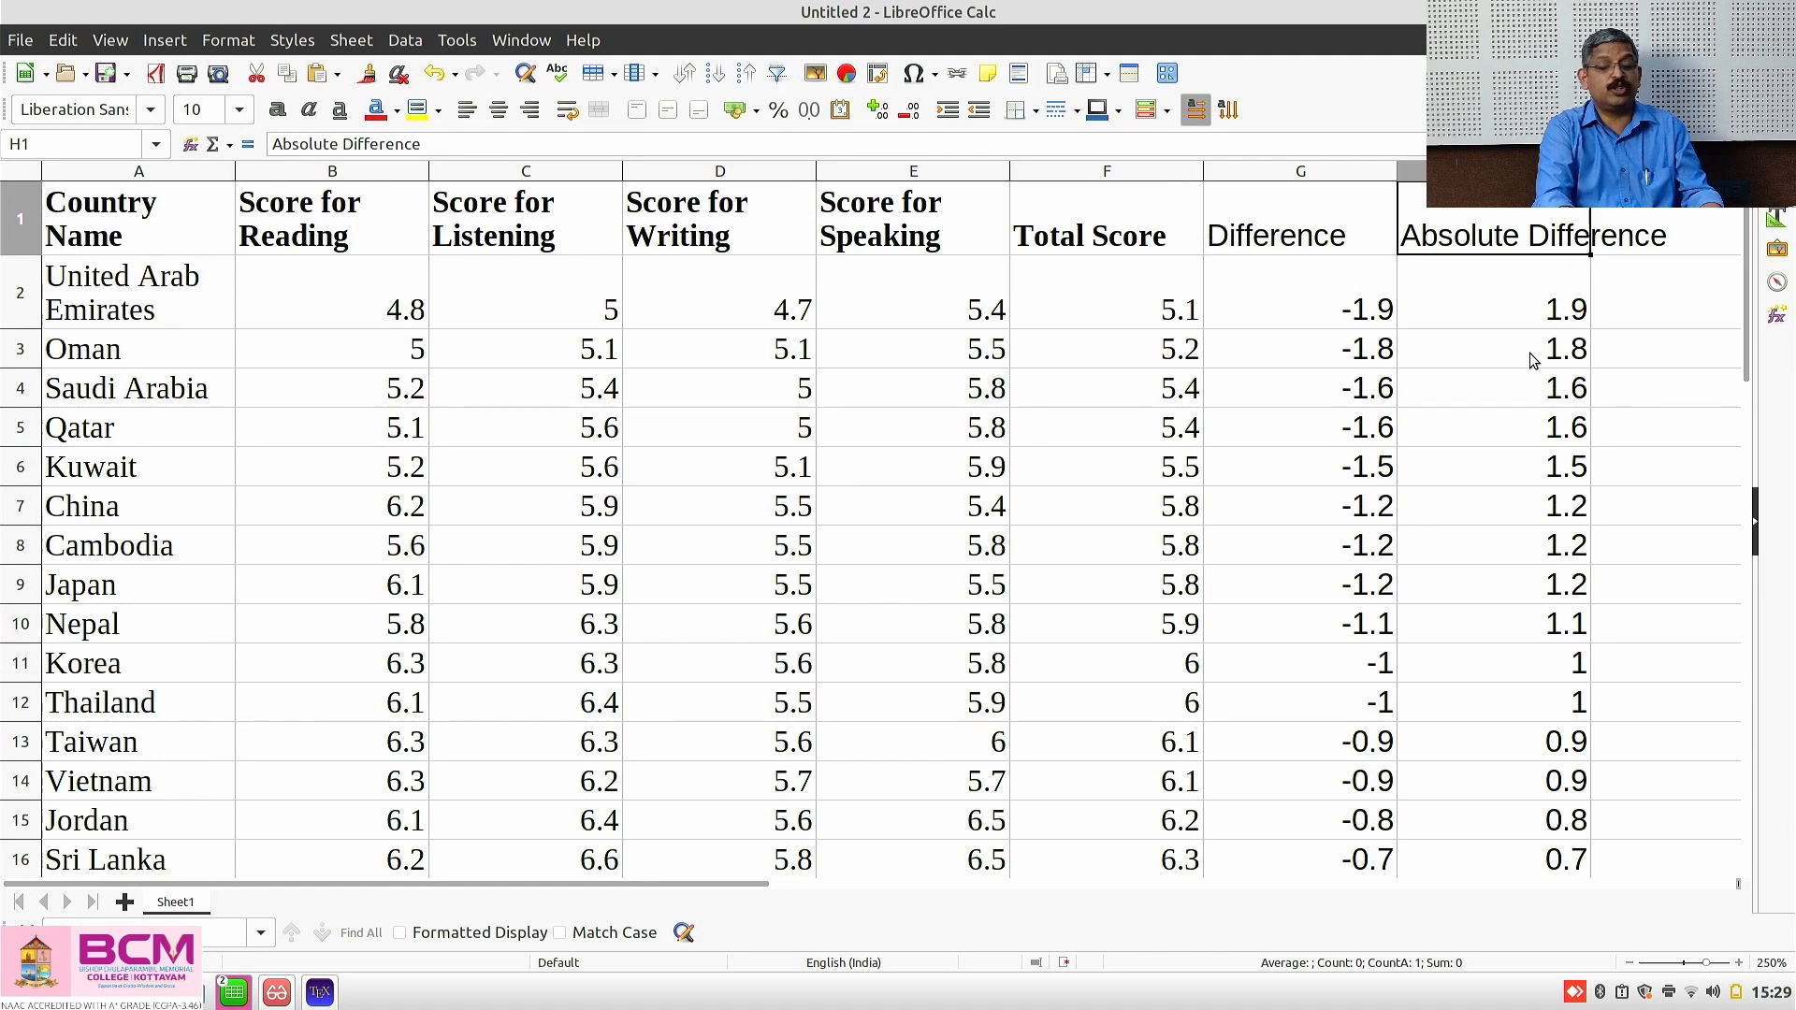
pyautogui.keyDown('shift'); pyautogui.click(106, 215); pyautogui.keyUp('shift')
pyautogui.hotkey('ctrl', 'shift', 'Down')
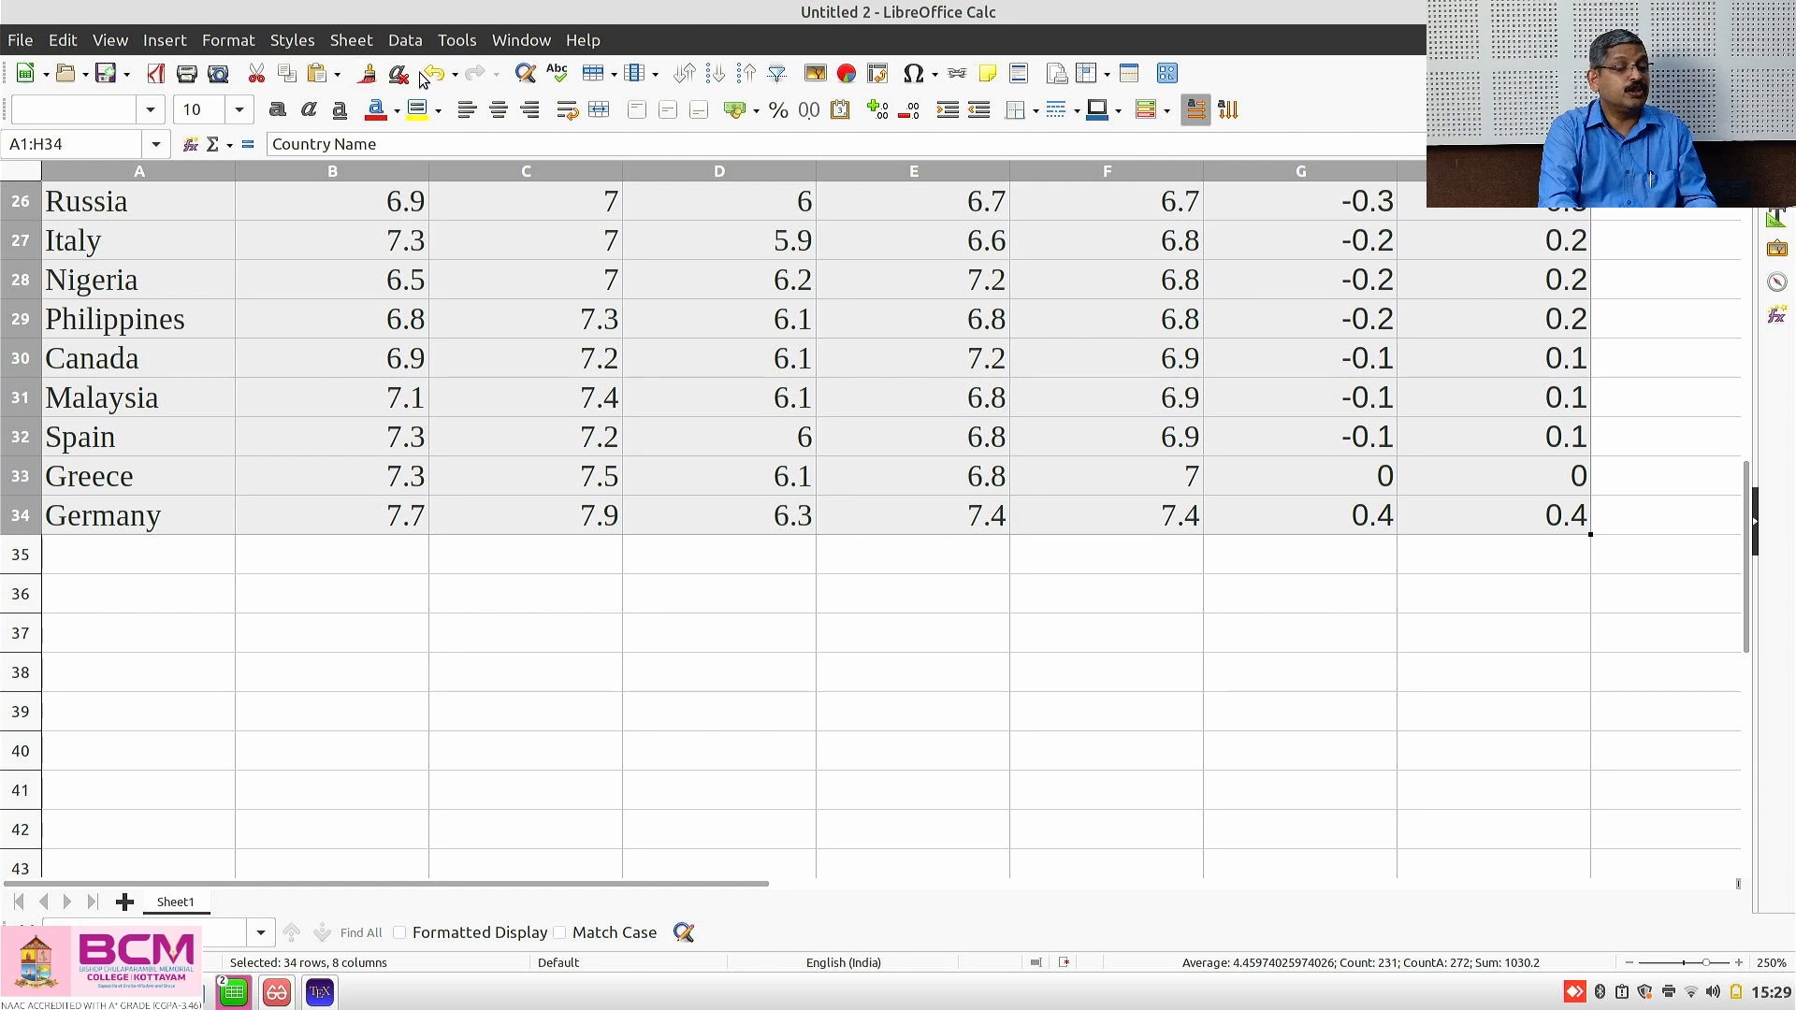
pyautogui.click(411, 42)
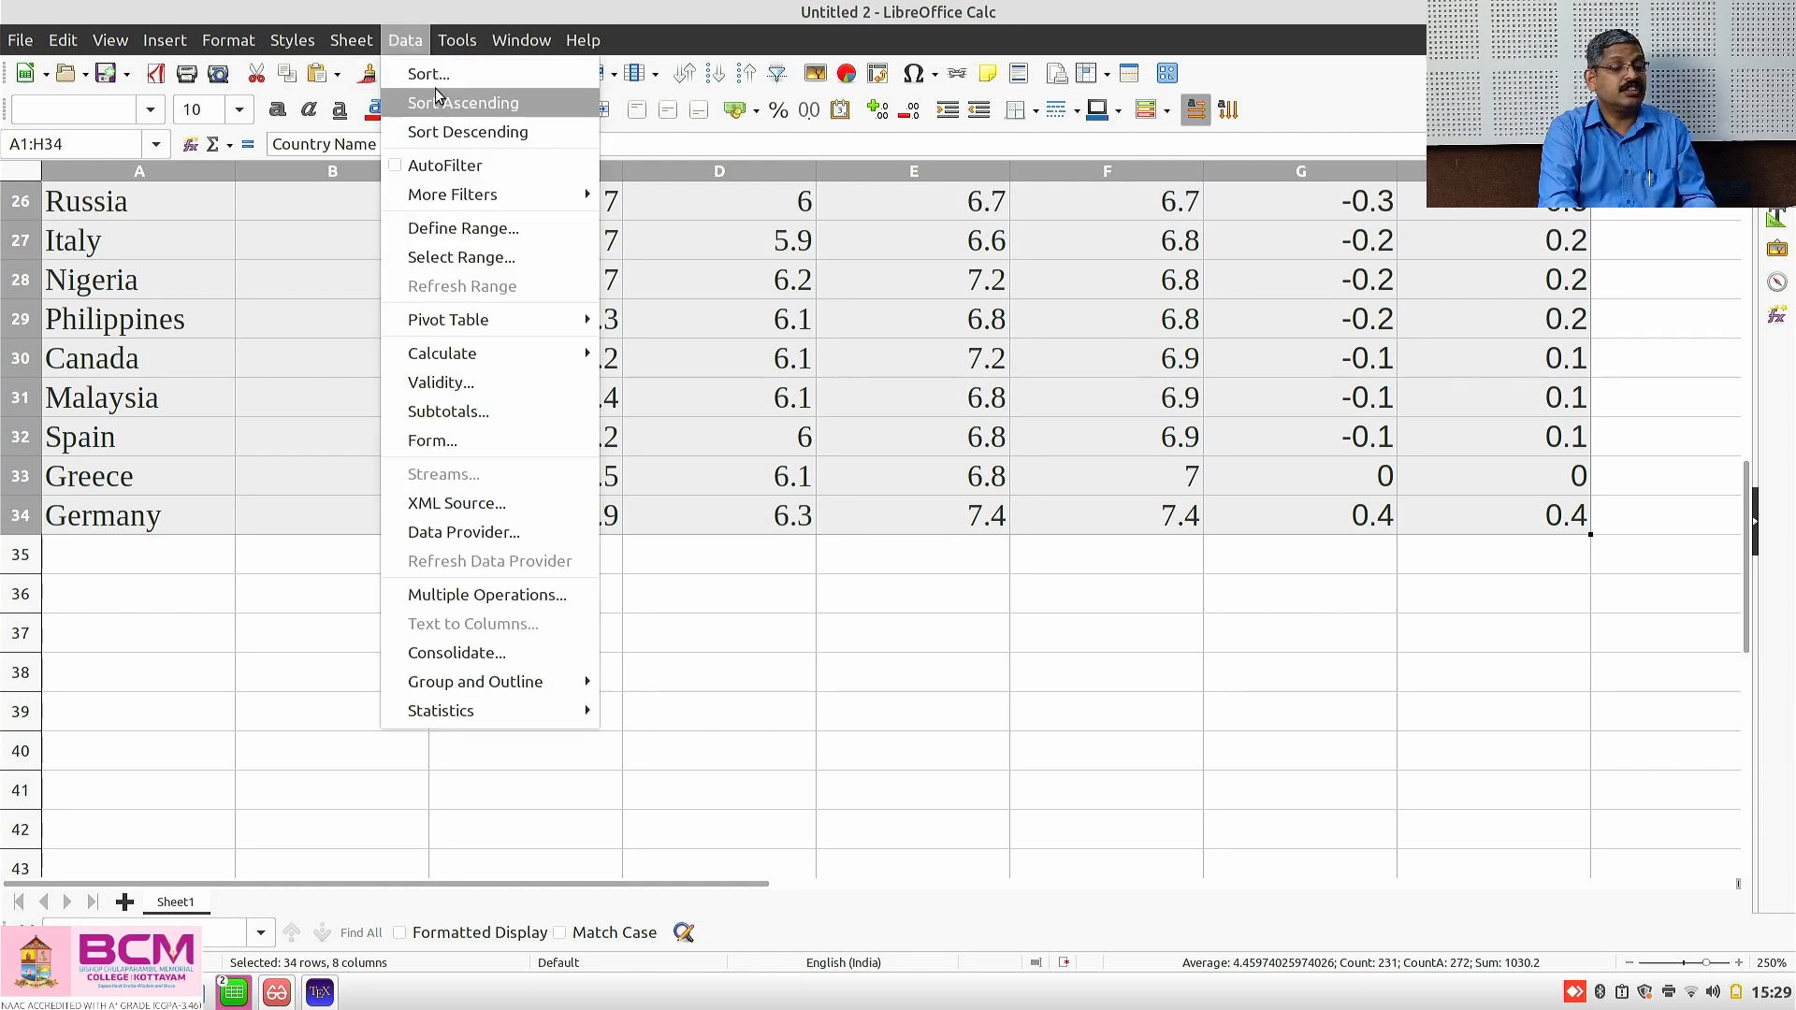
pyautogui.click(437, 75)
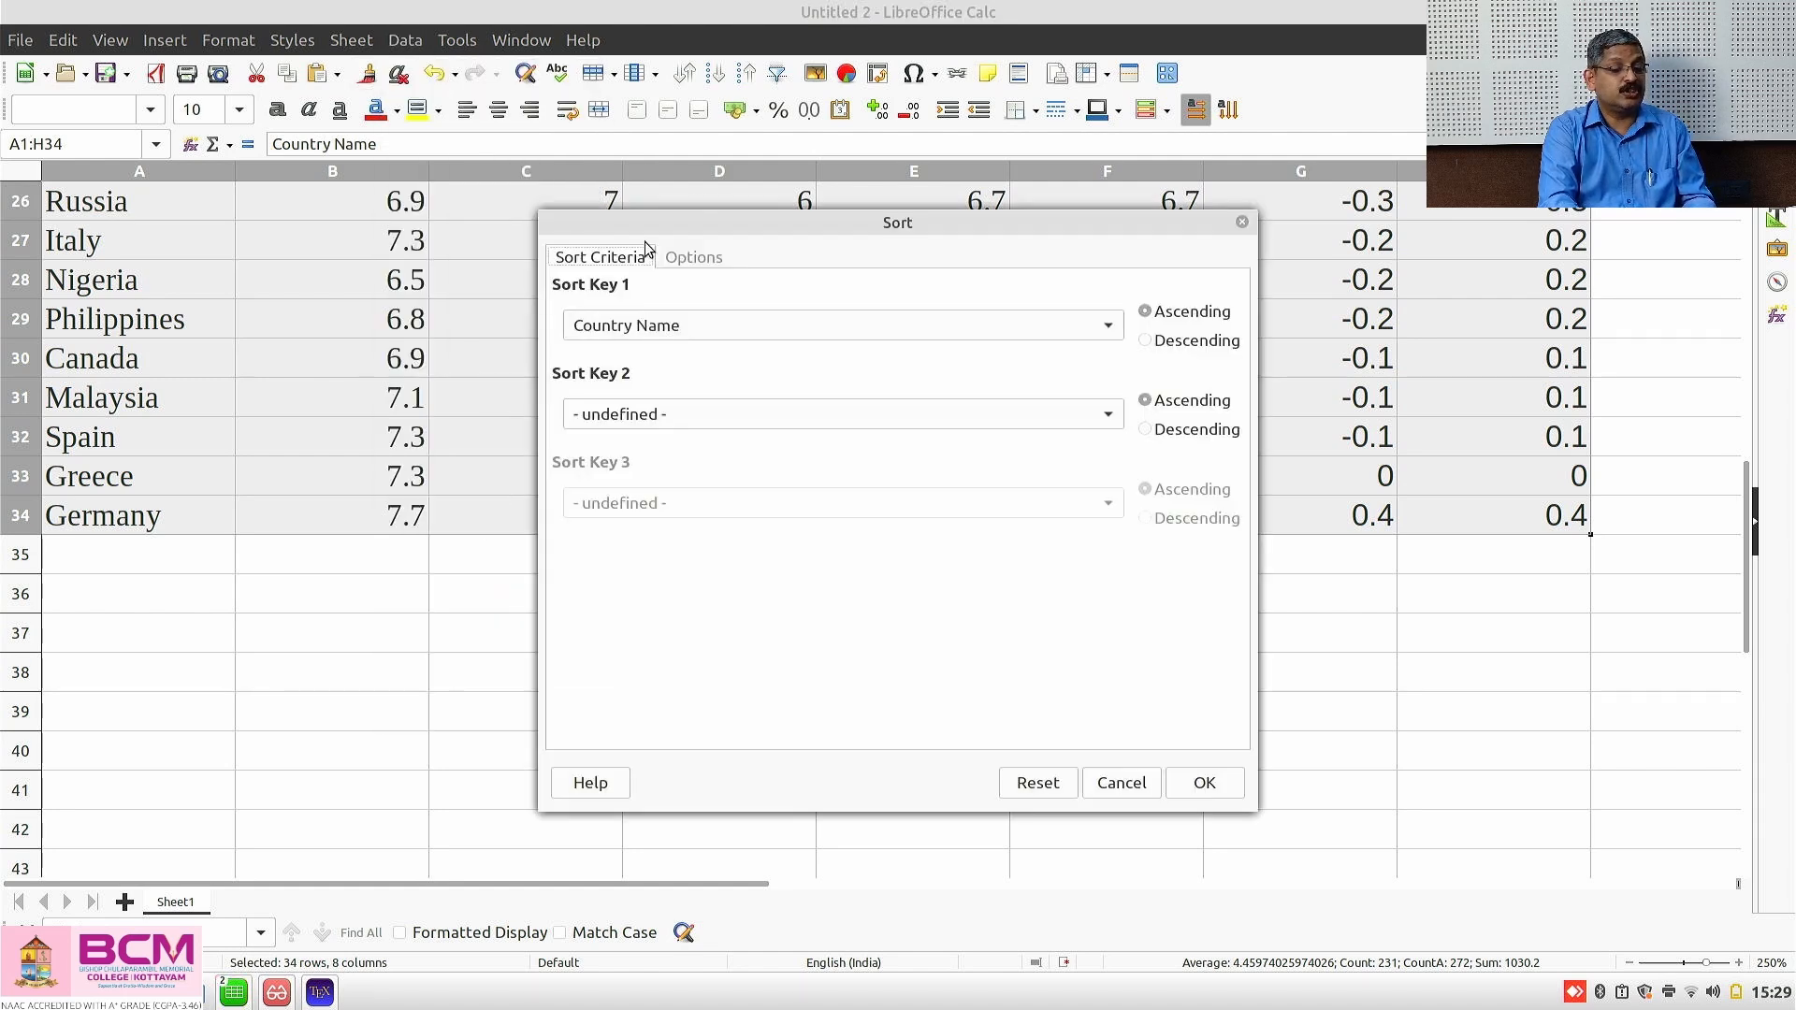
pyautogui.click(612, 327)
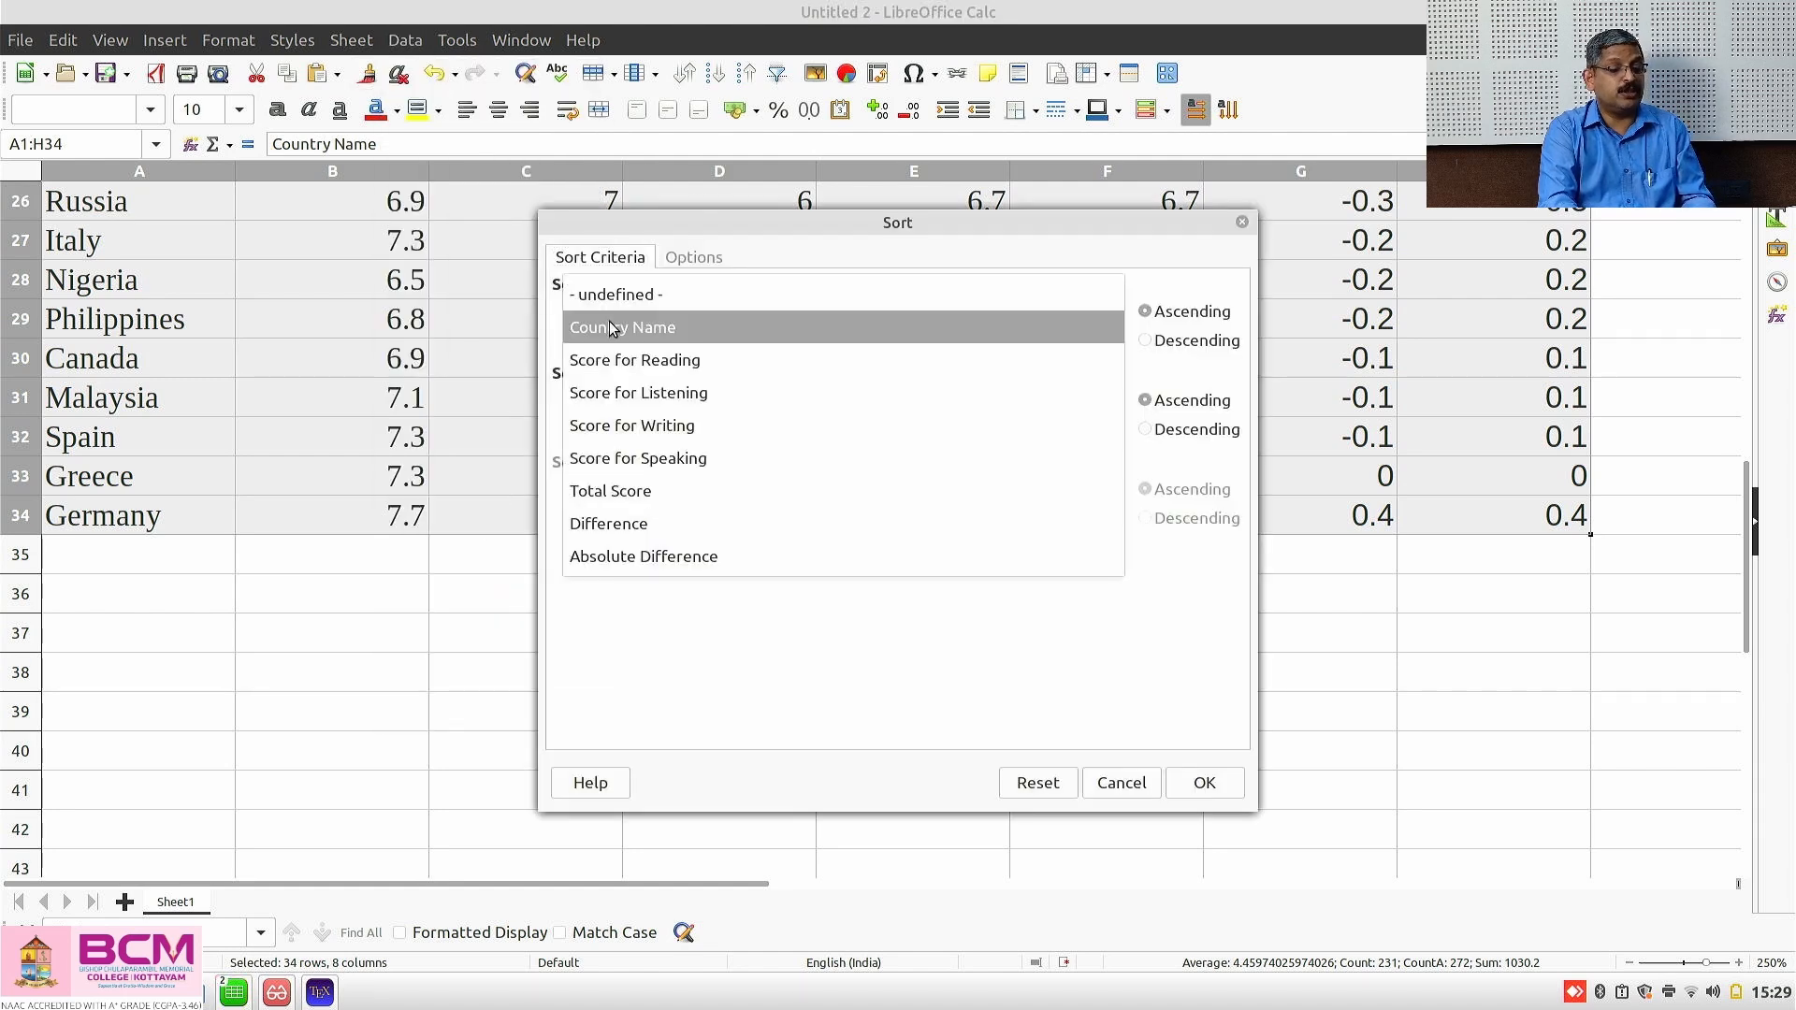
pyautogui.click(665, 559)
pyautogui.click(1201, 782)
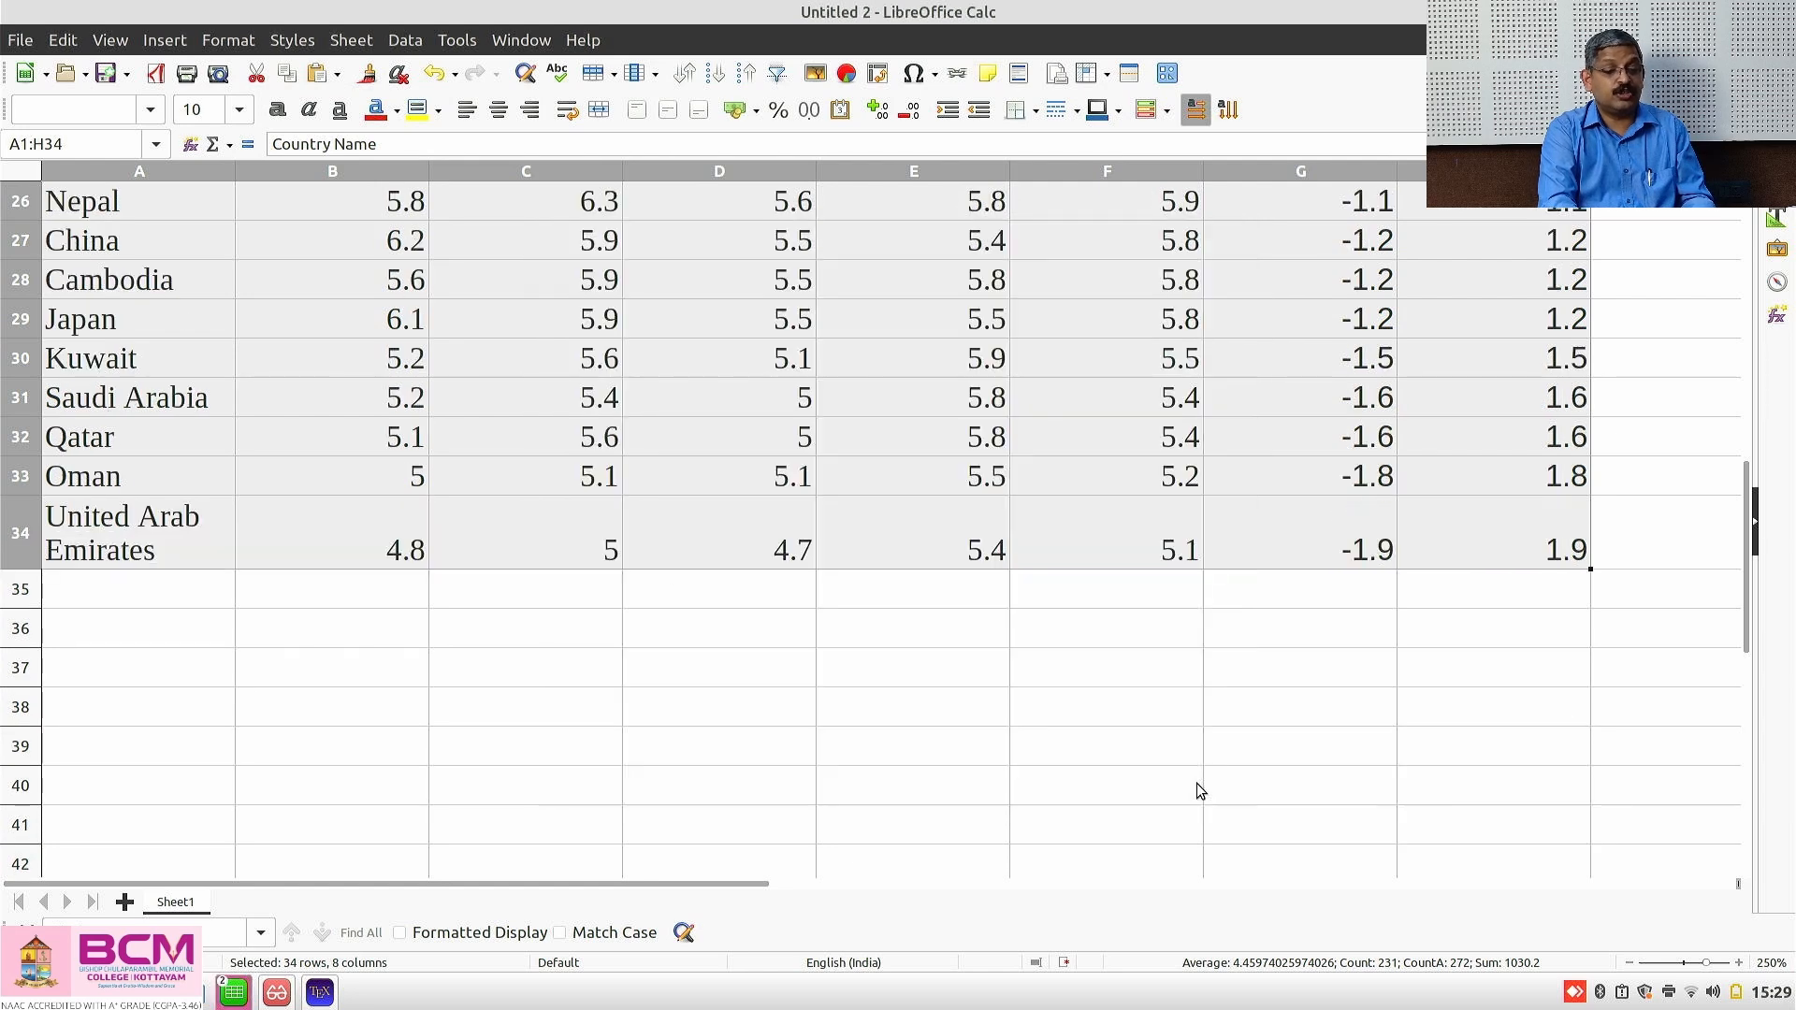
# Return to the top of the Absolute Difference column to view the sorted values
pyautogui.moveTo(1735, 599); pyautogui.dragTo(1719, 464)
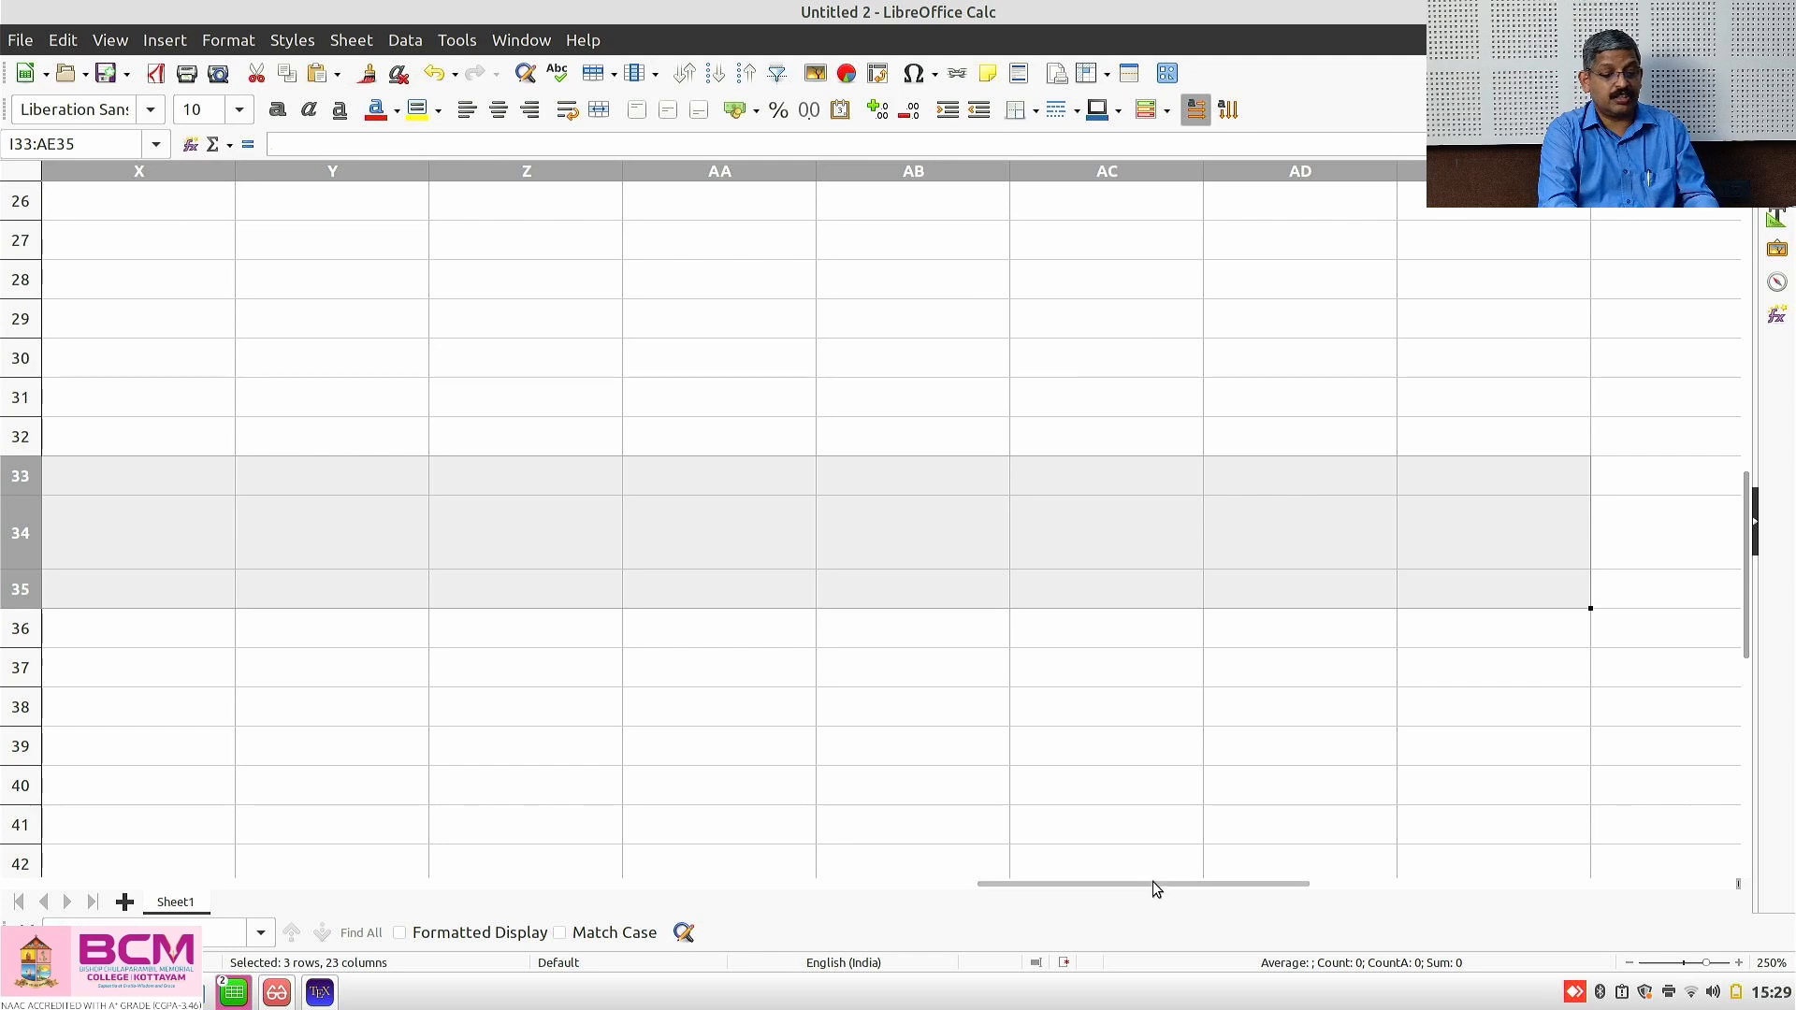
pyautogui.moveTo(1143, 887); pyautogui.dragTo(97, 919)
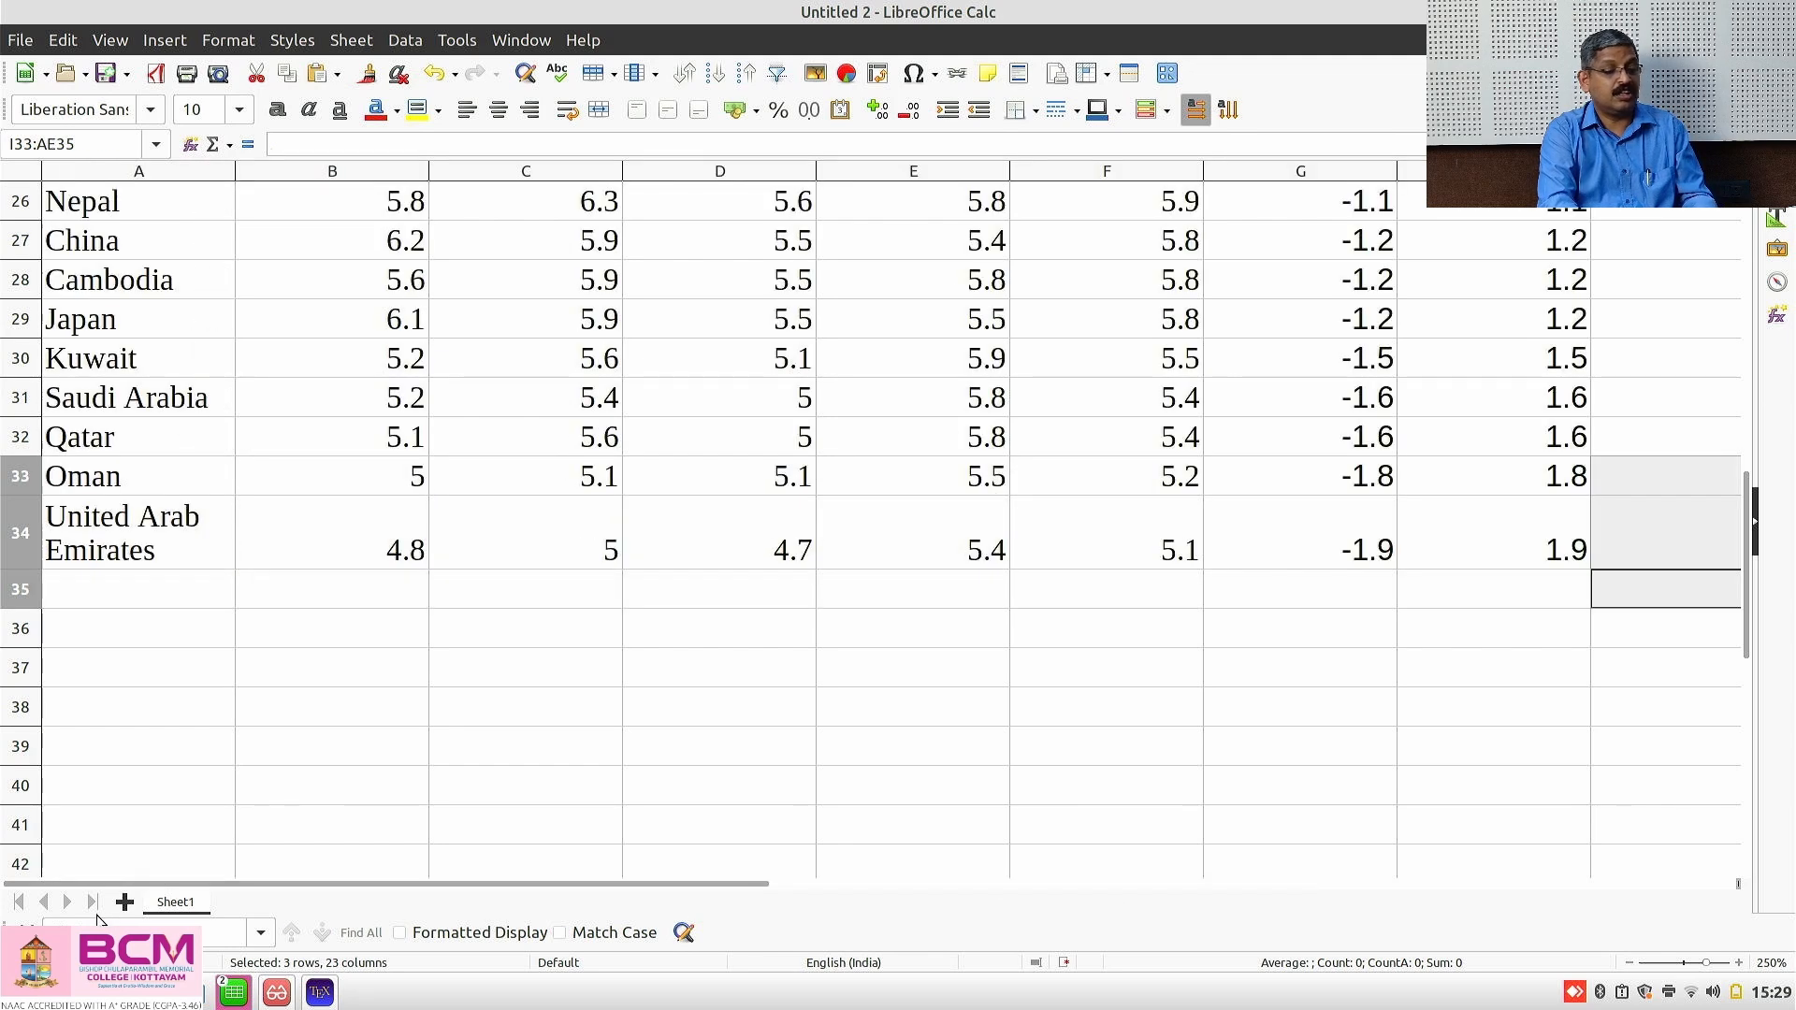
pyautogui.click(1555, 543)
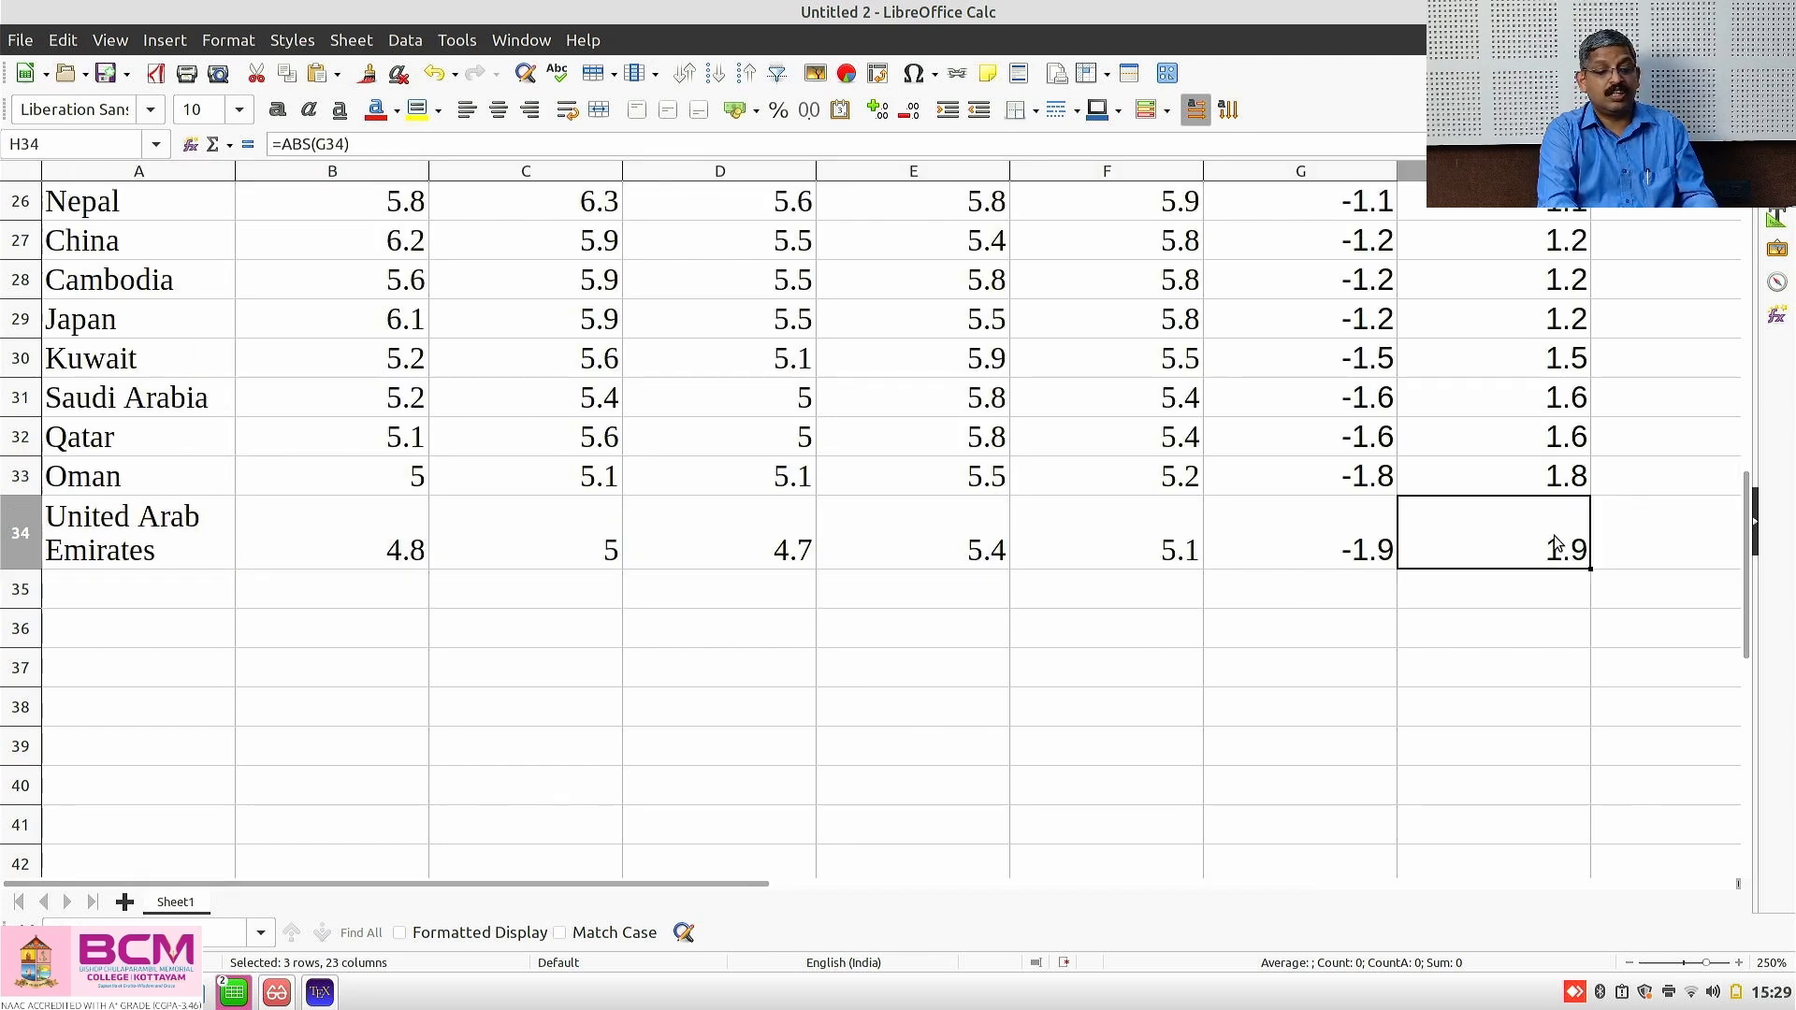
pyautogui.hotkey('ctrl', 'Up')
# On the slides, reveal the points under Exclude Zero Differences and the fourth step, Rank the Absolute Differences
pyautogui.press('Right')
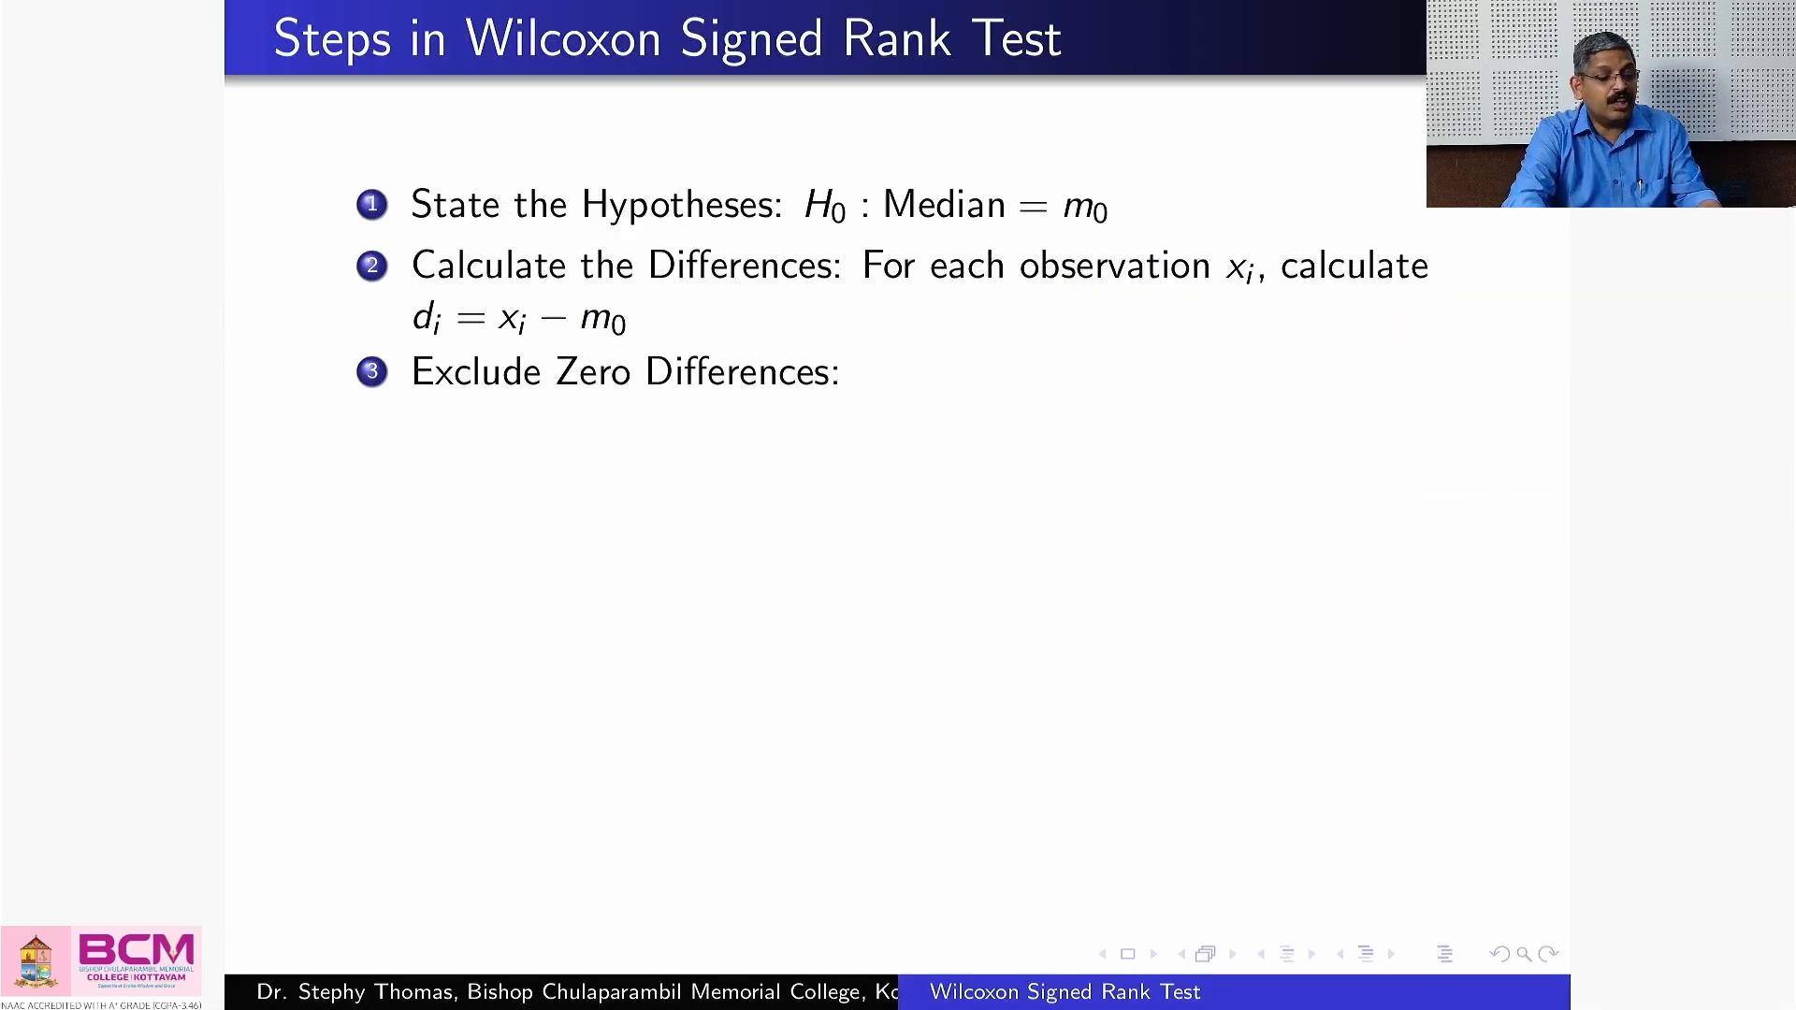
pyautogui.press('Right')
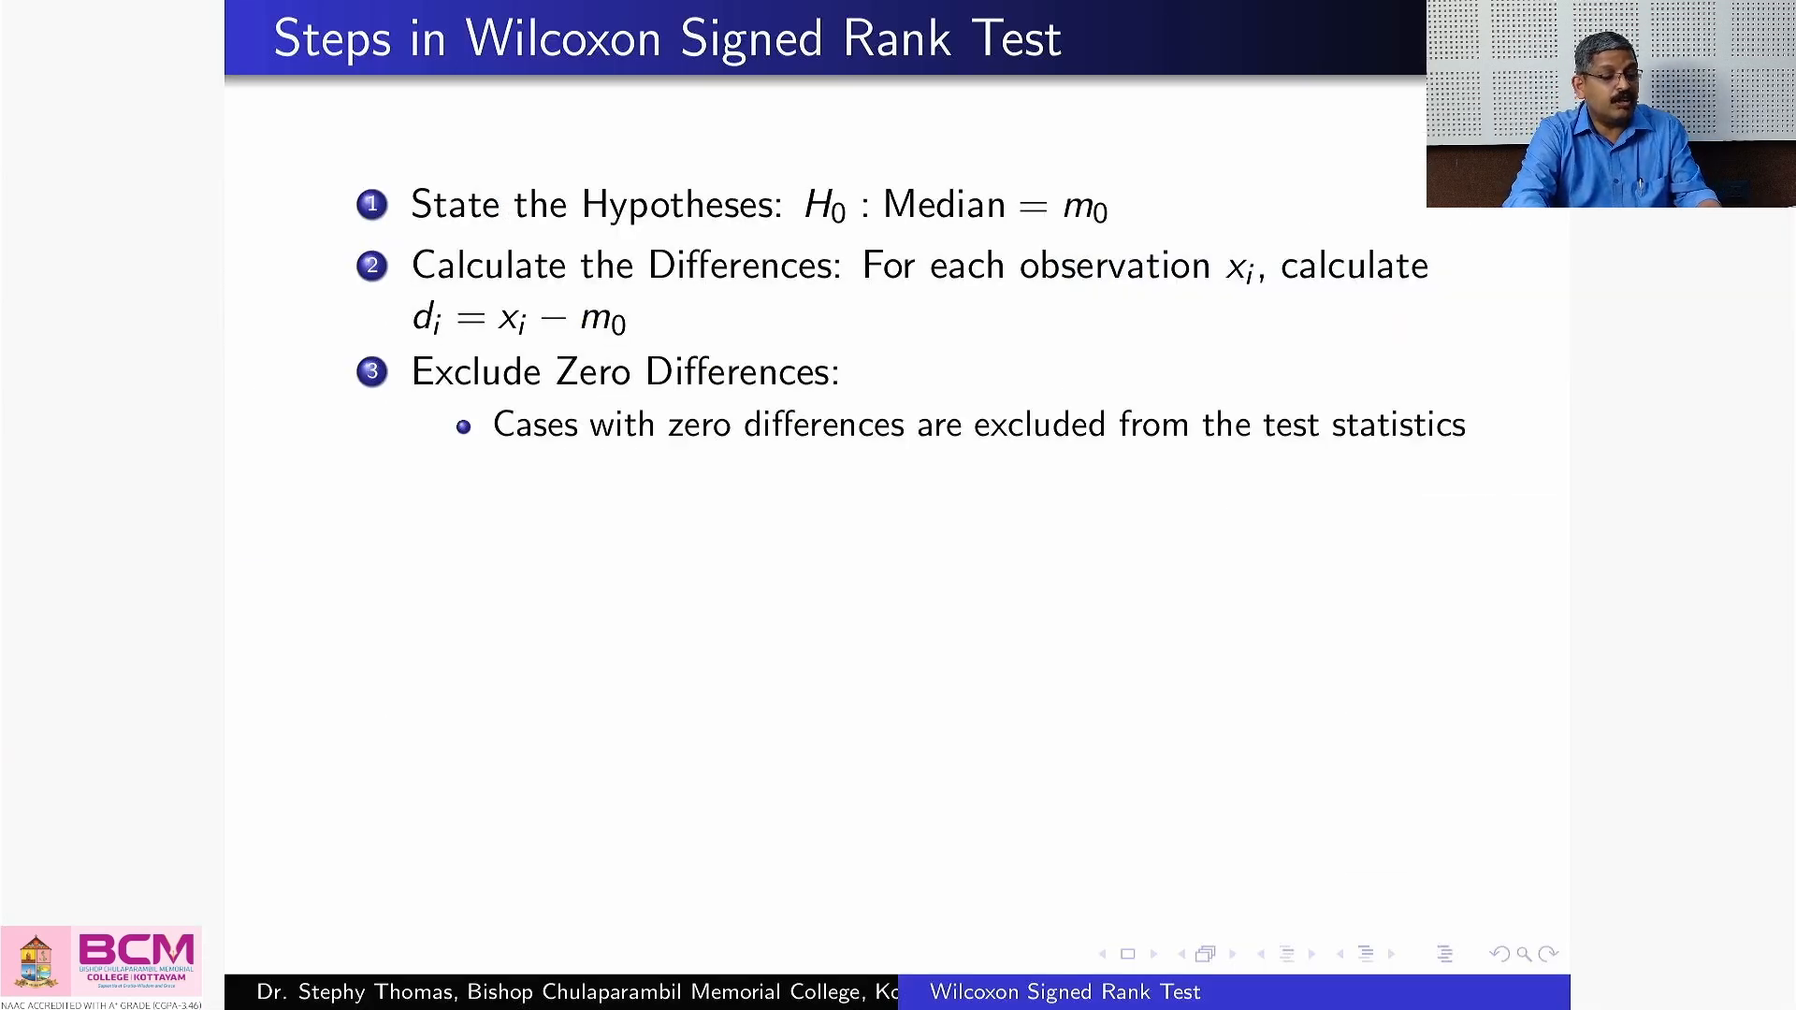
pyautogui.press('Right')
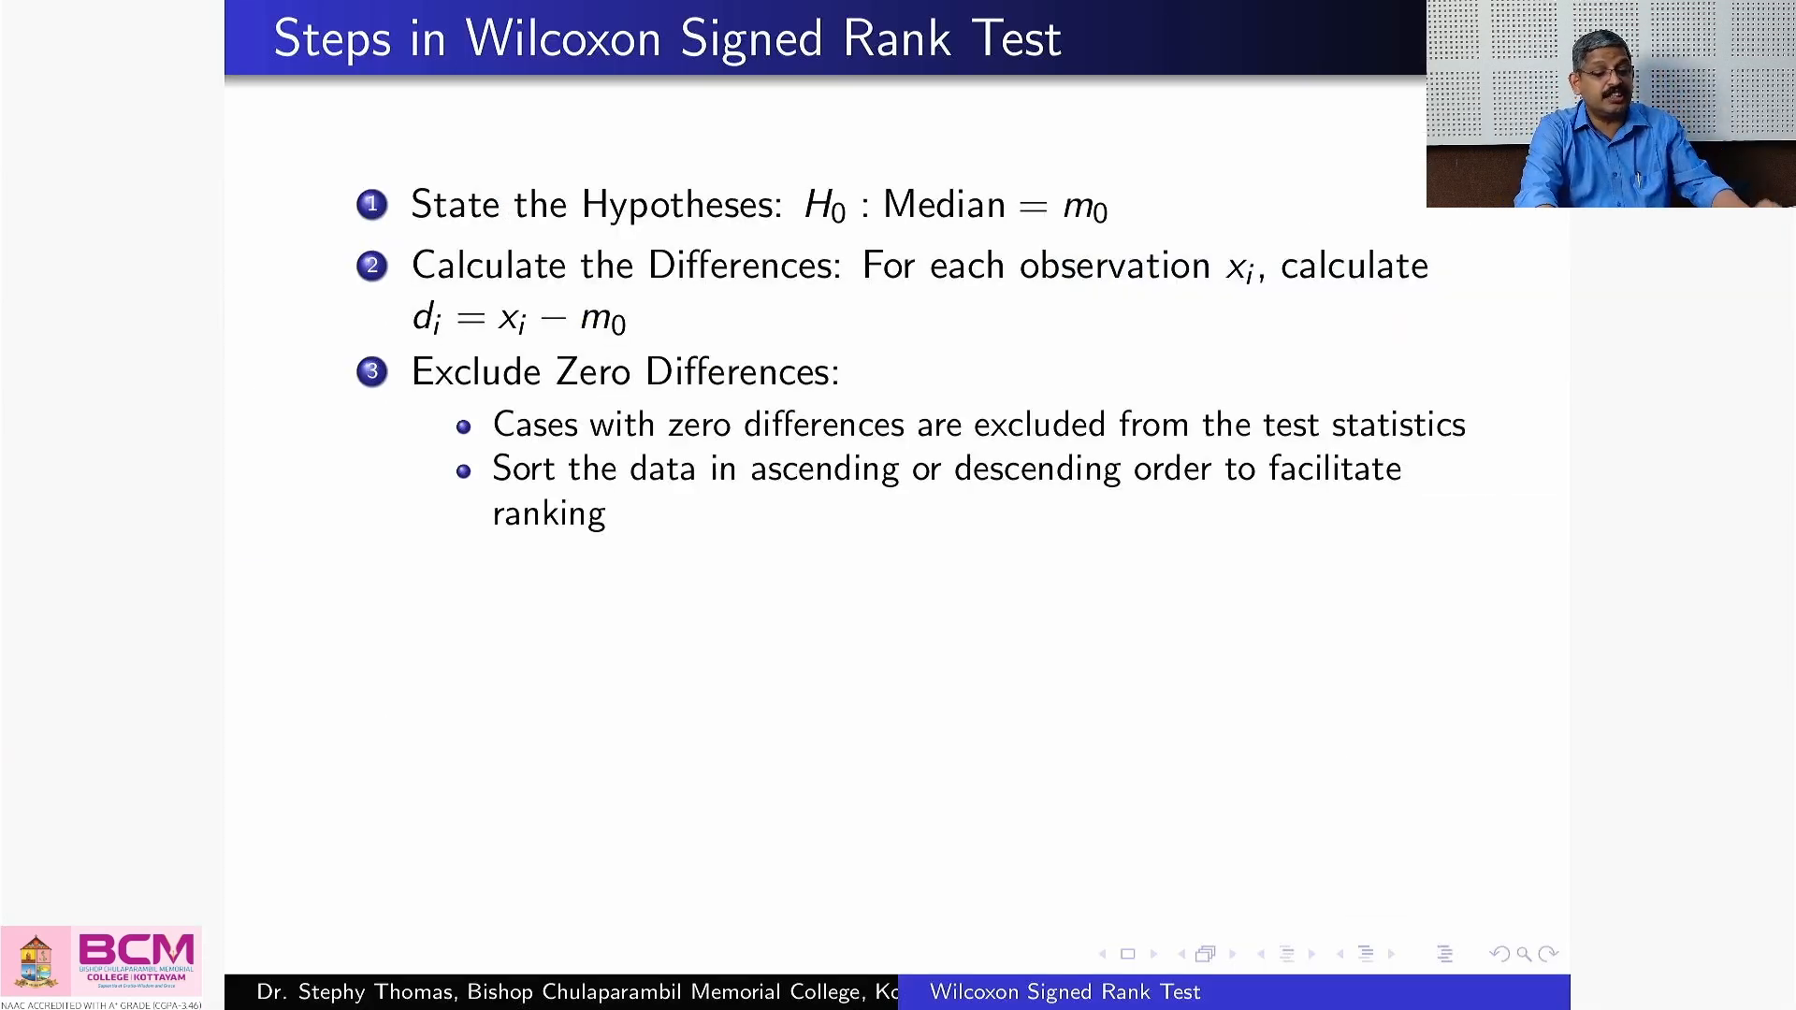
pyautogui.press('Right')
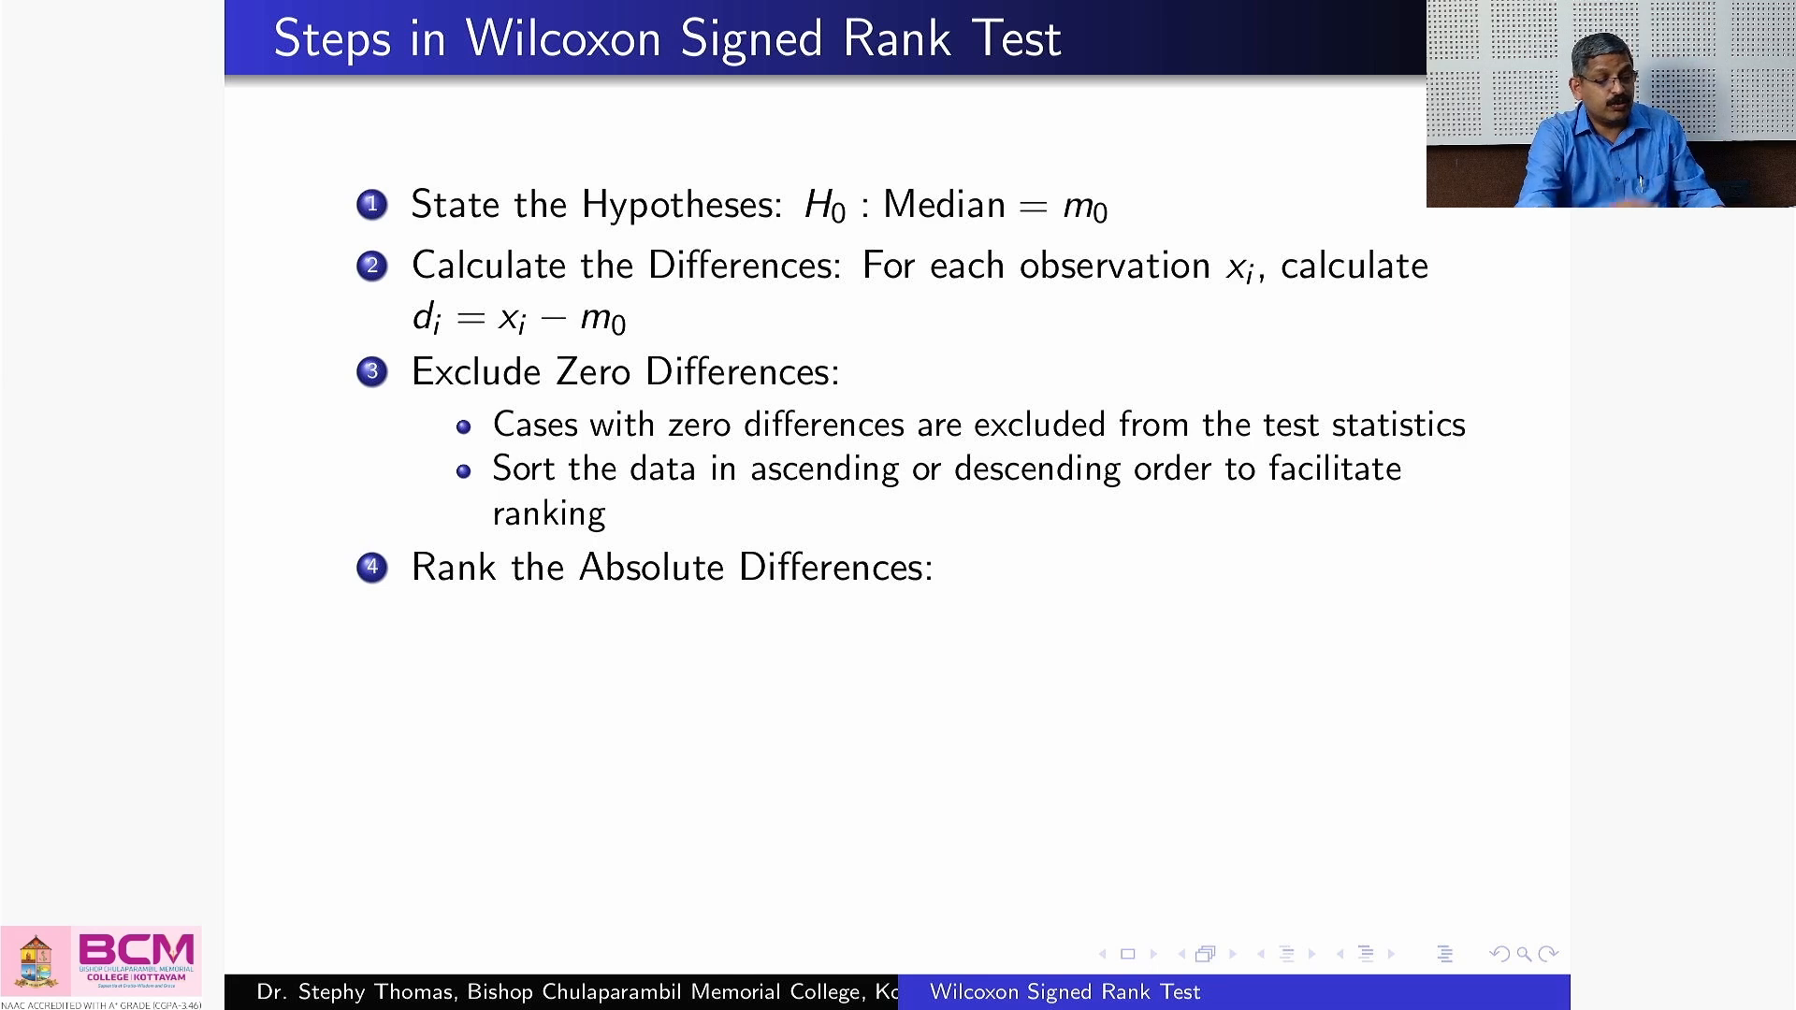
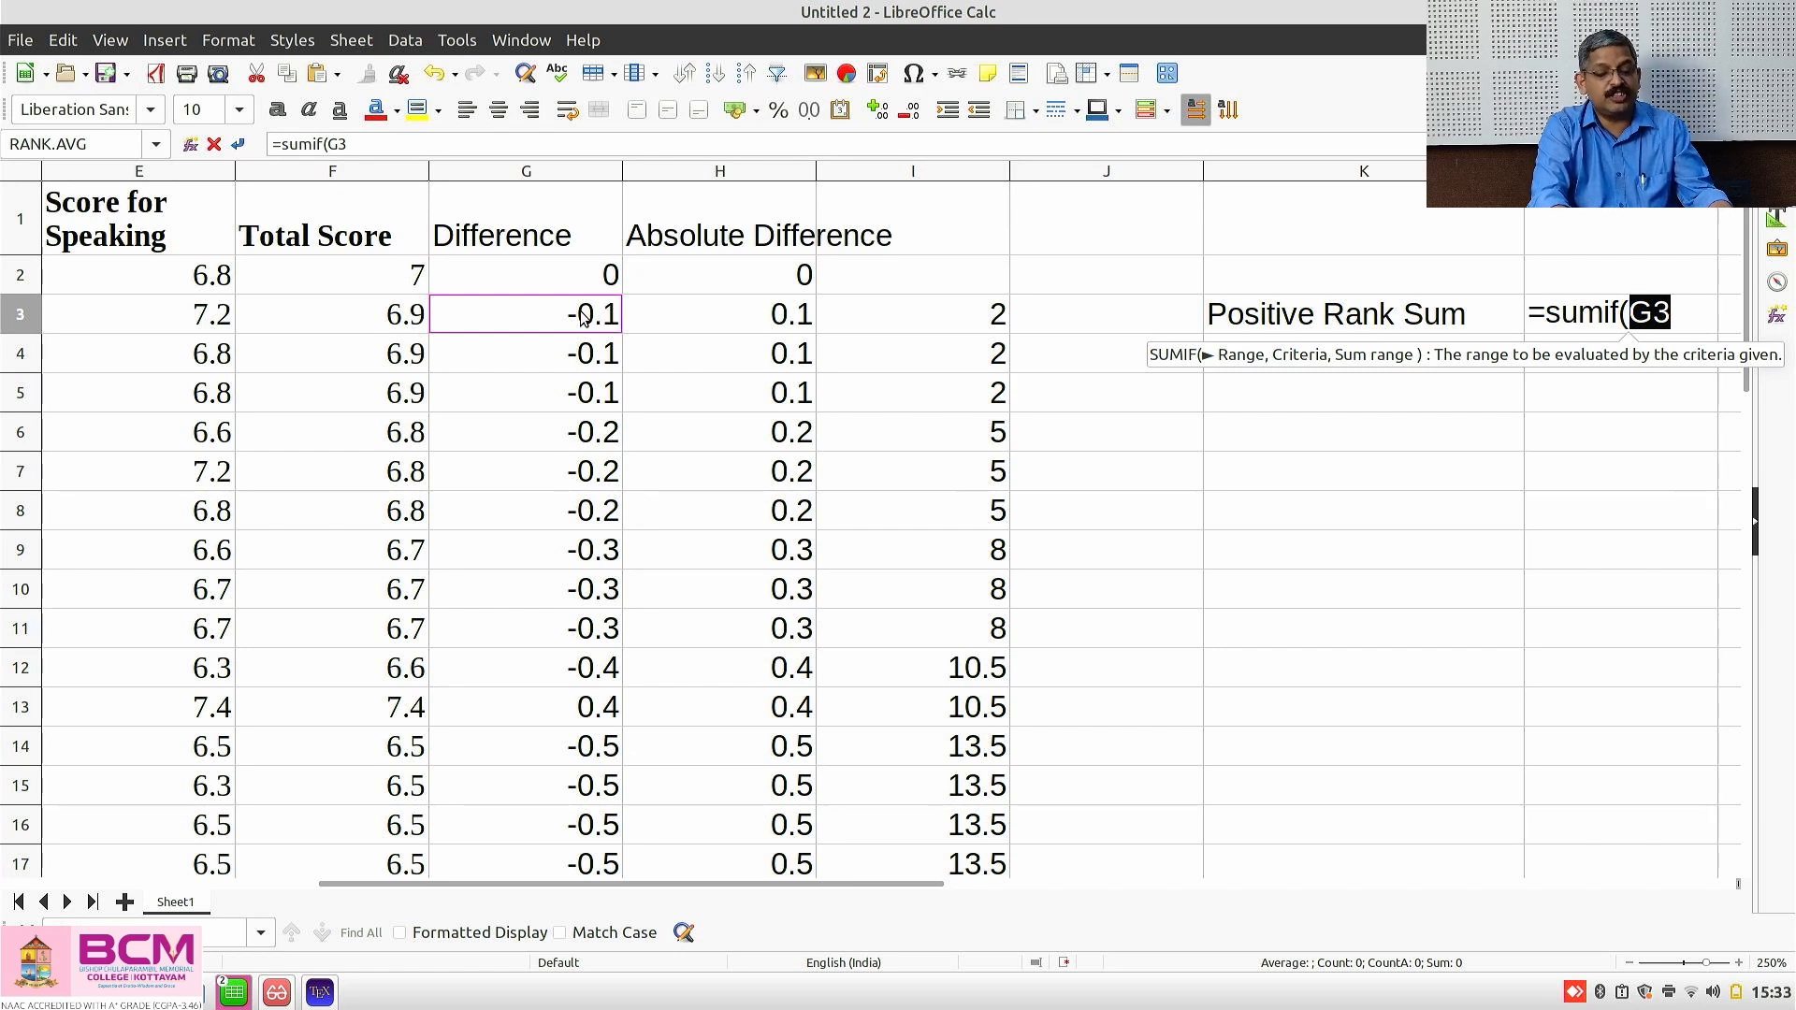
# Complete the Positive Rank Sum formula in L3 as =SUMIF(G3:G34,">0",I3:I34)
pyautogui.hotkey('ctrl', 'shift', 'Down')
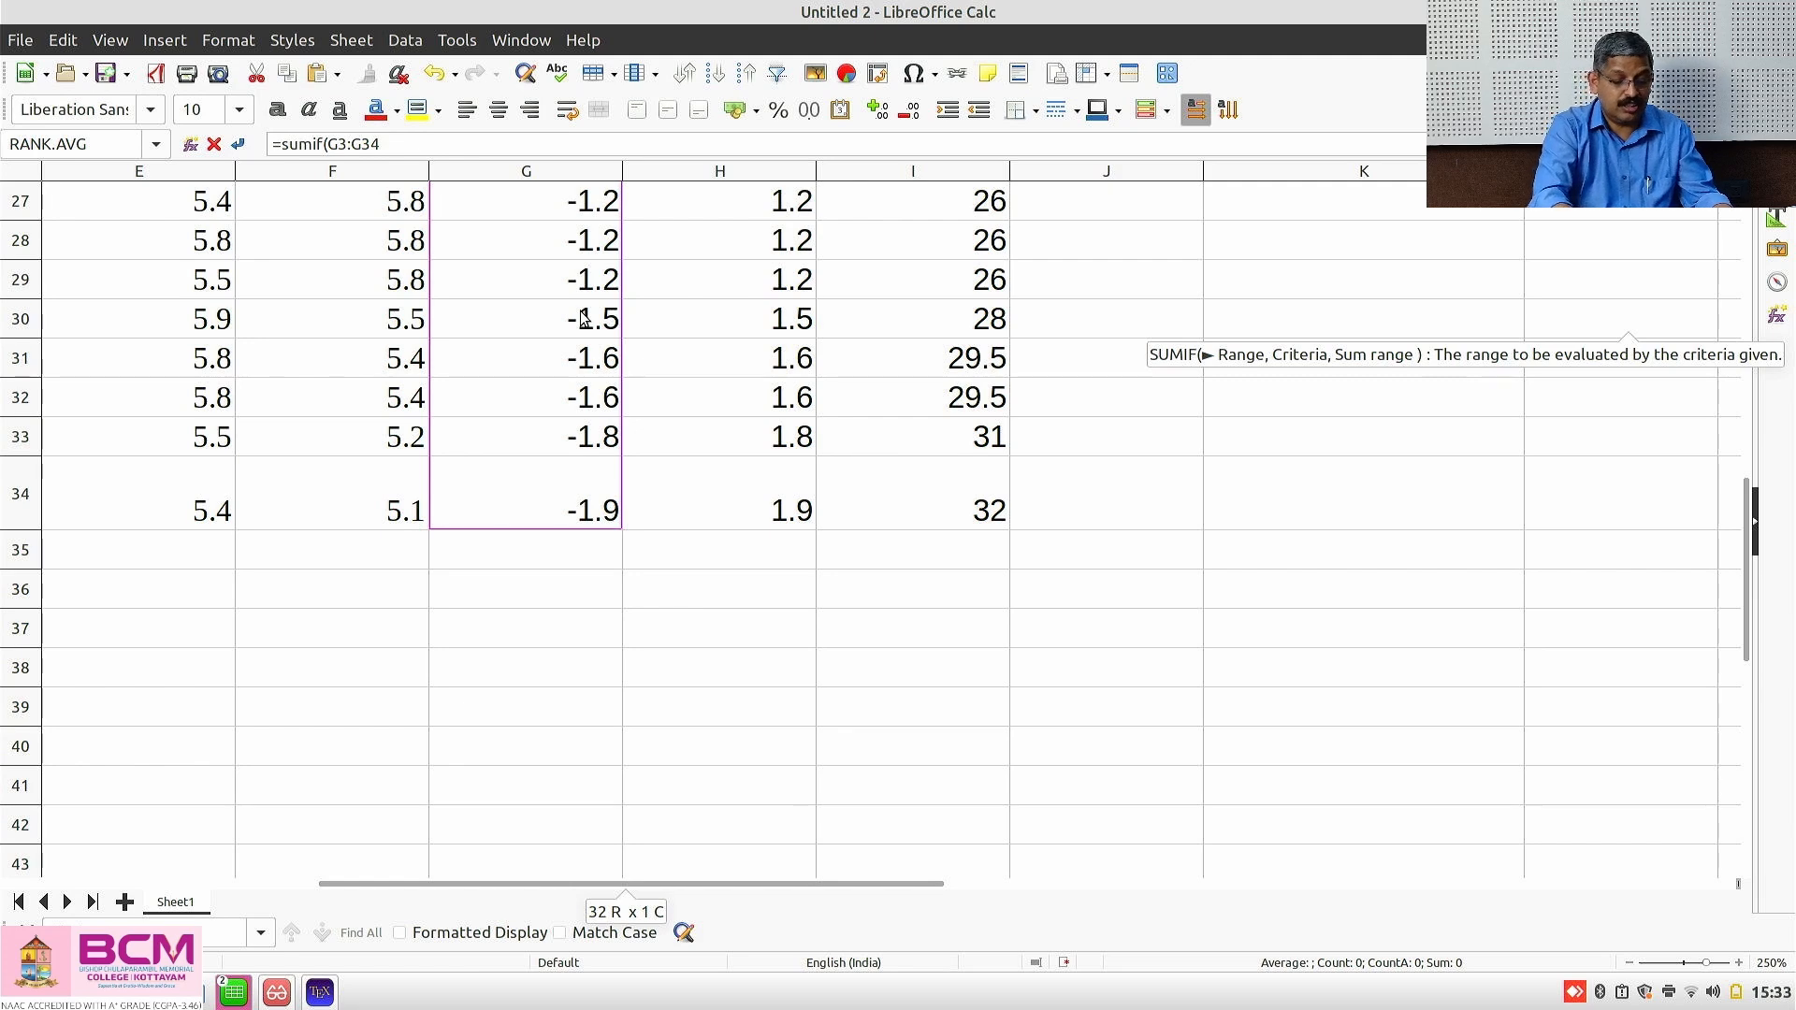
pyautogui.write(',')
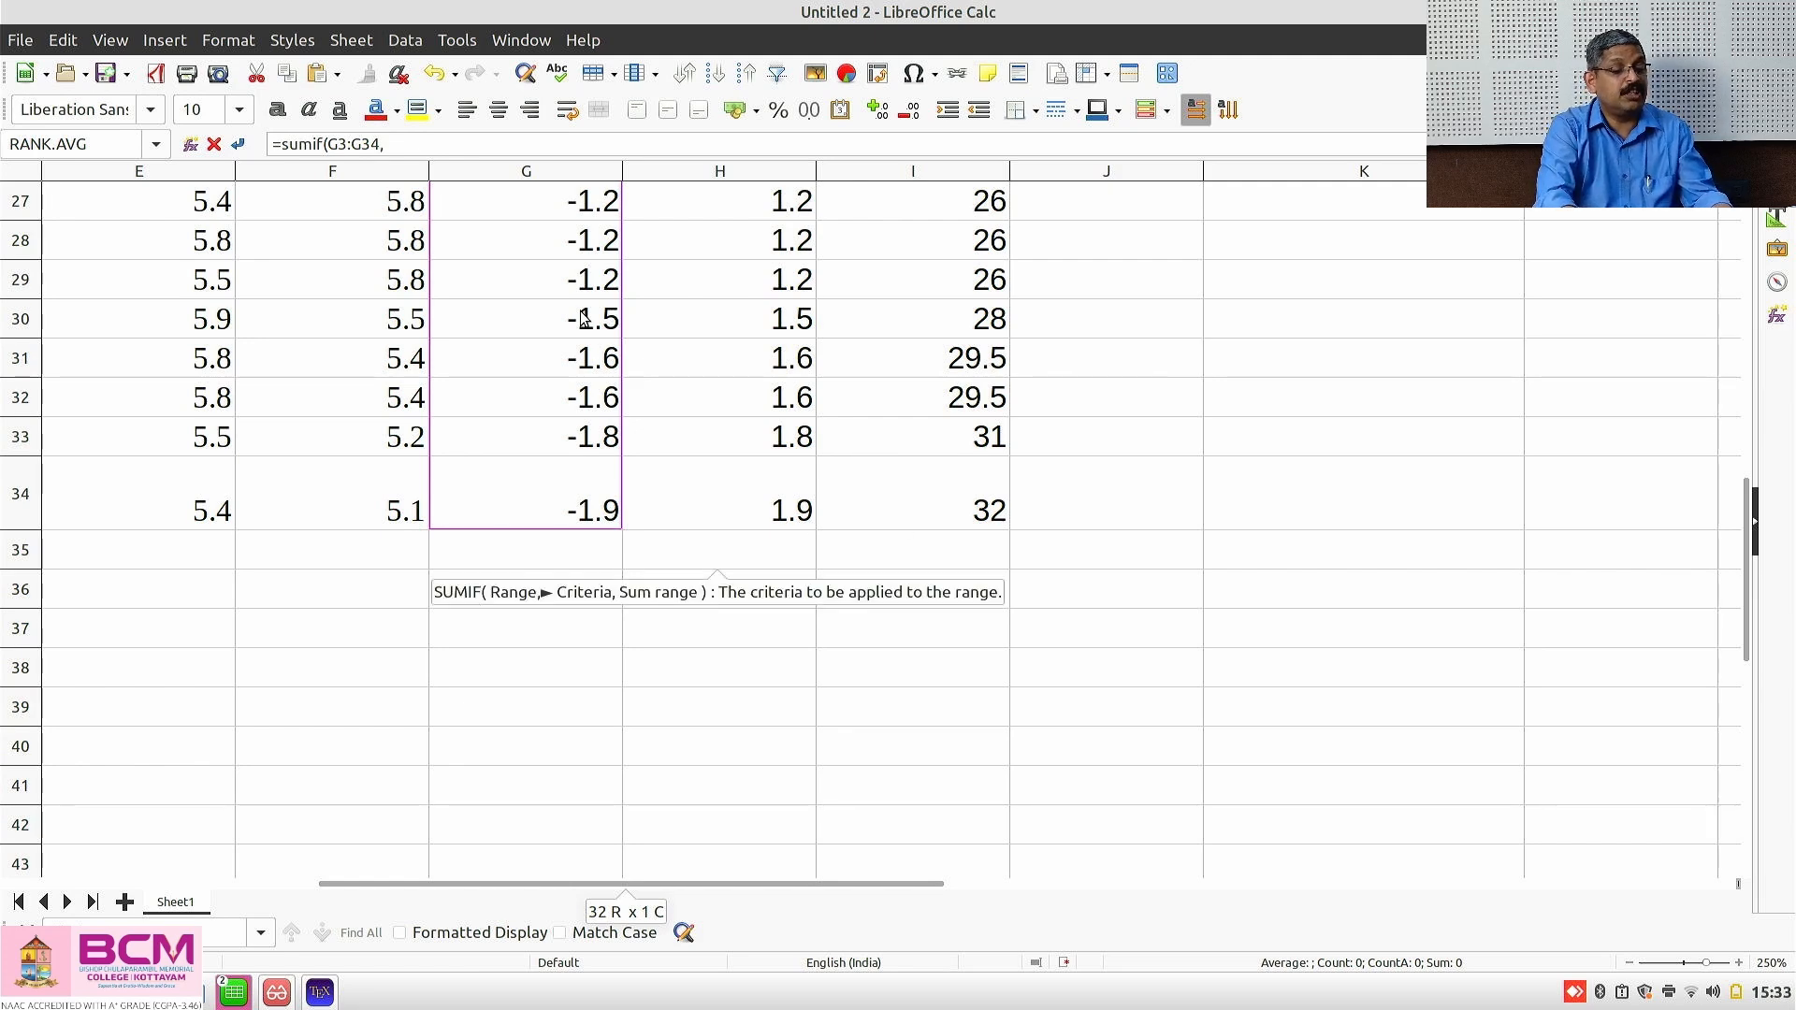
pyautogui.write('"')
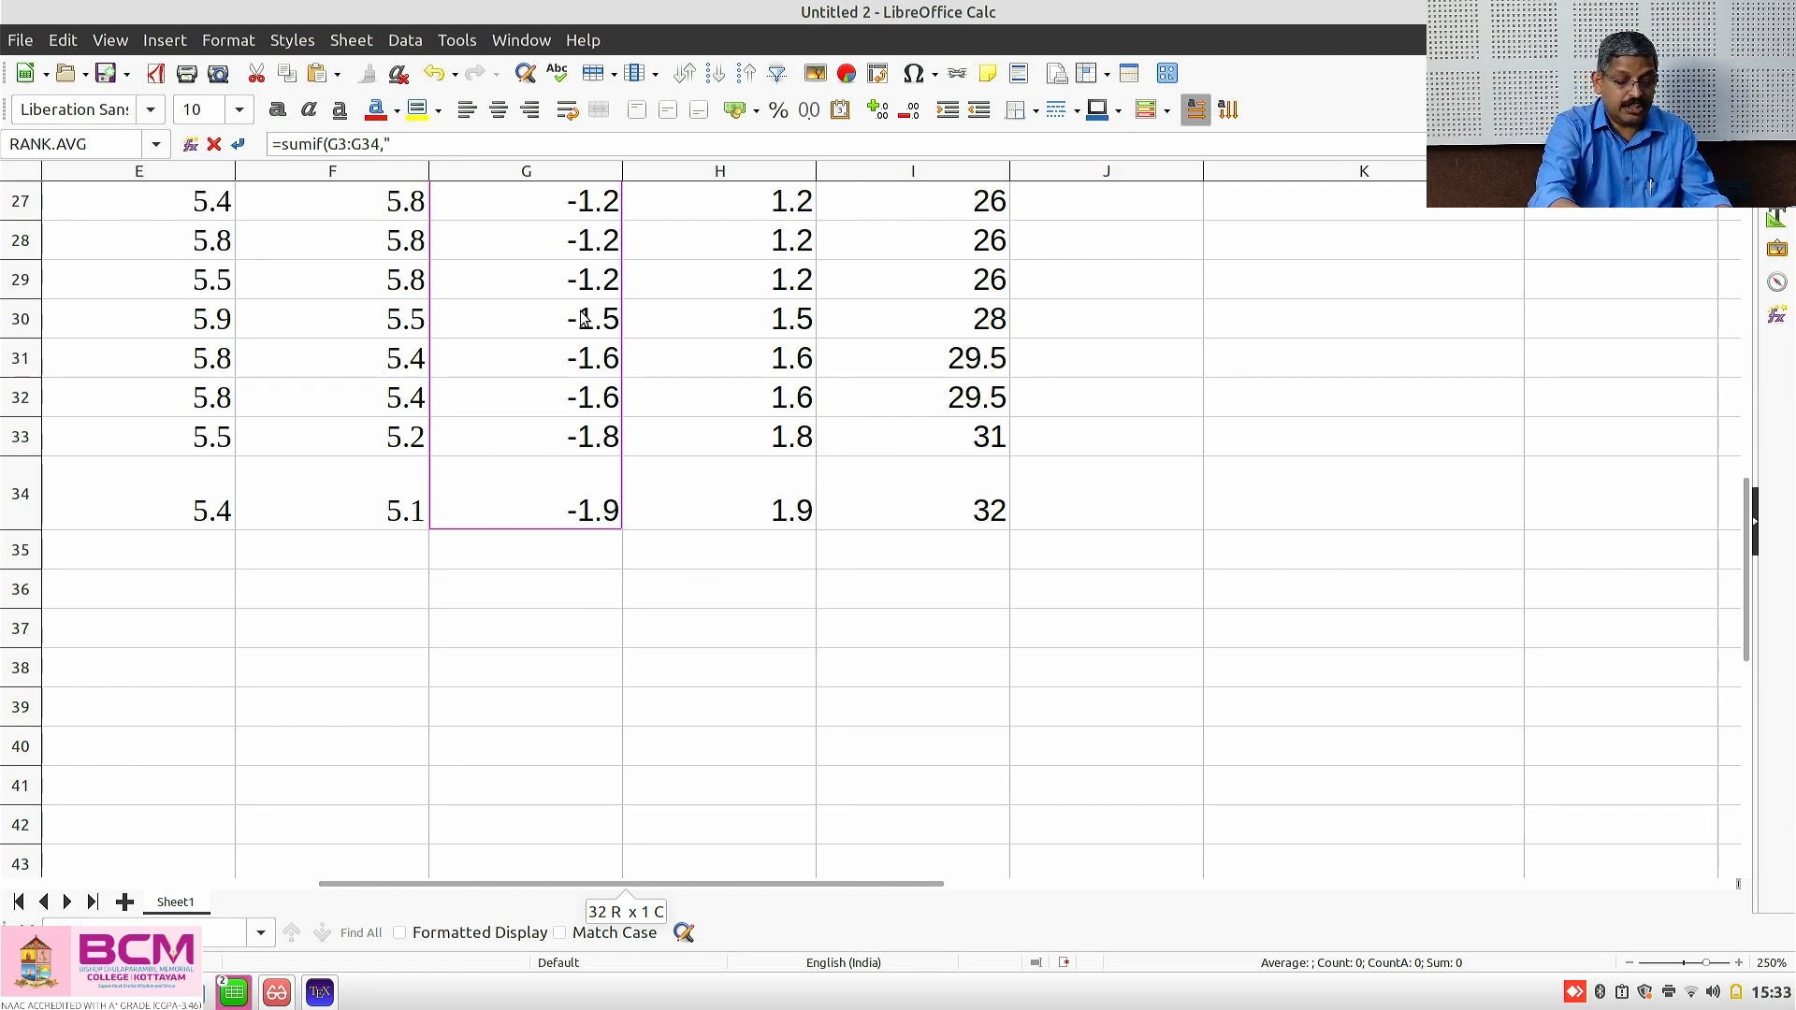
pyautogui.write('>0')
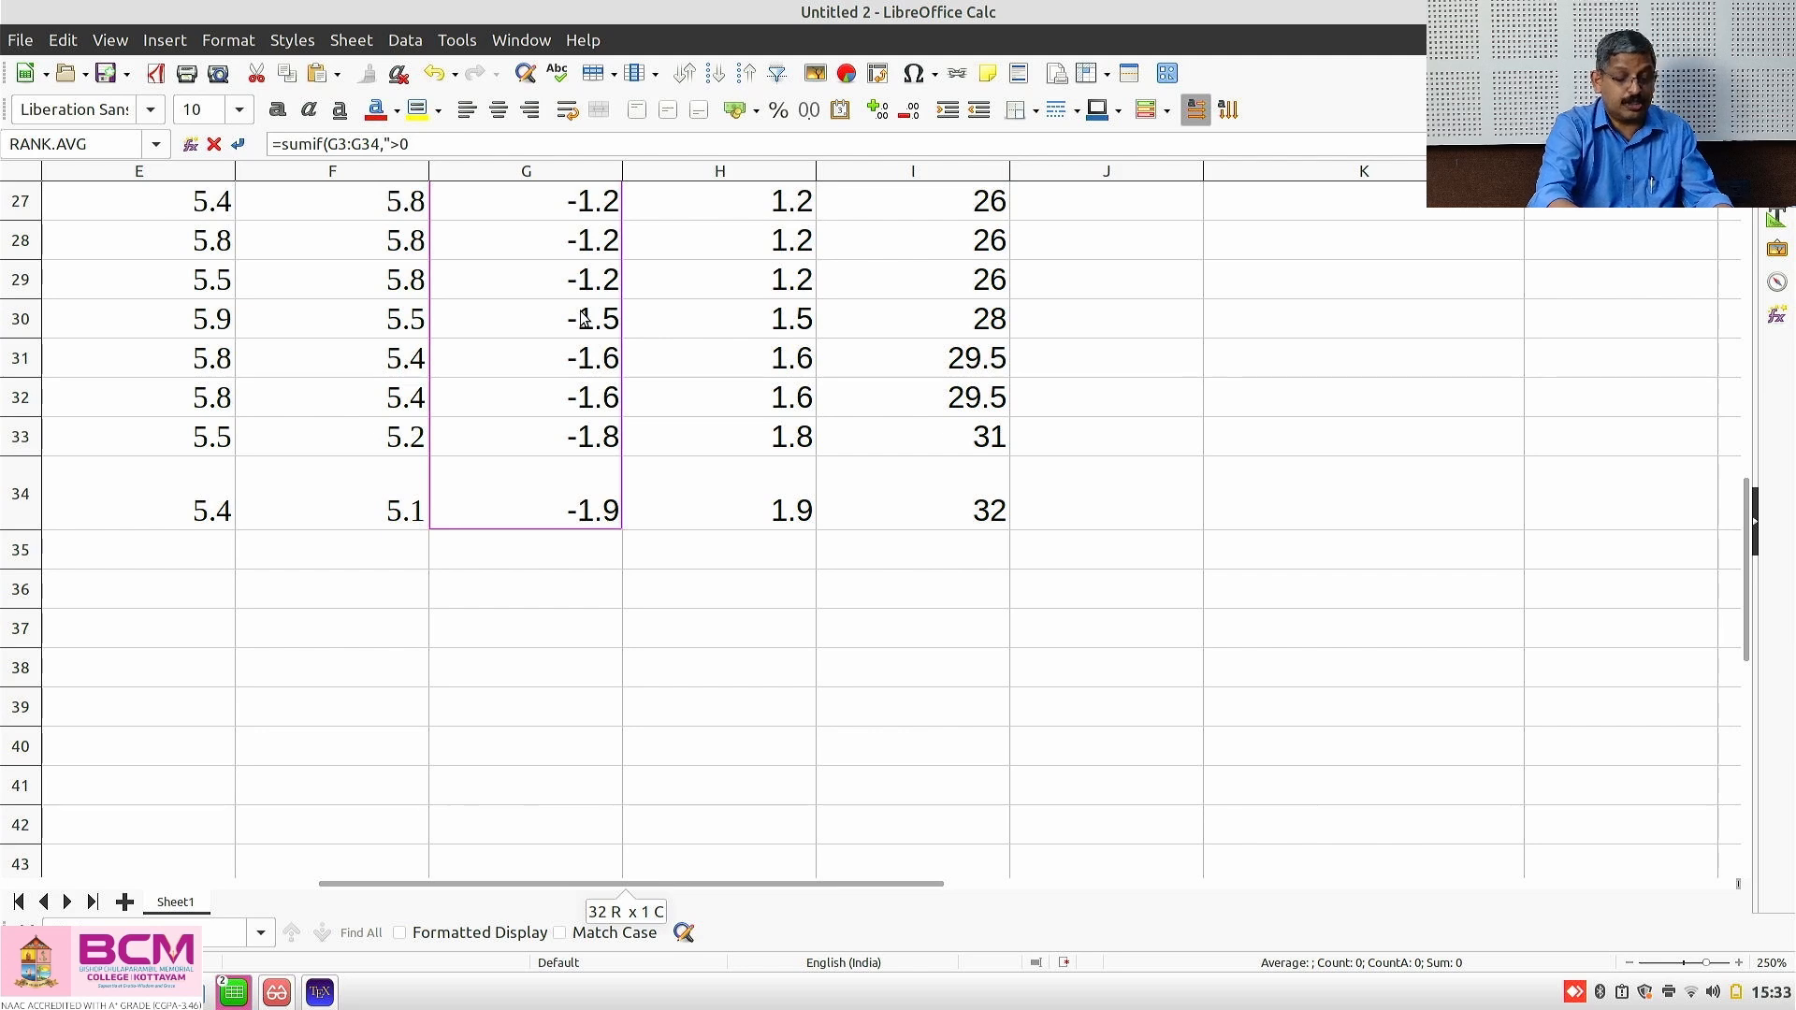
pyautogui.write('",')
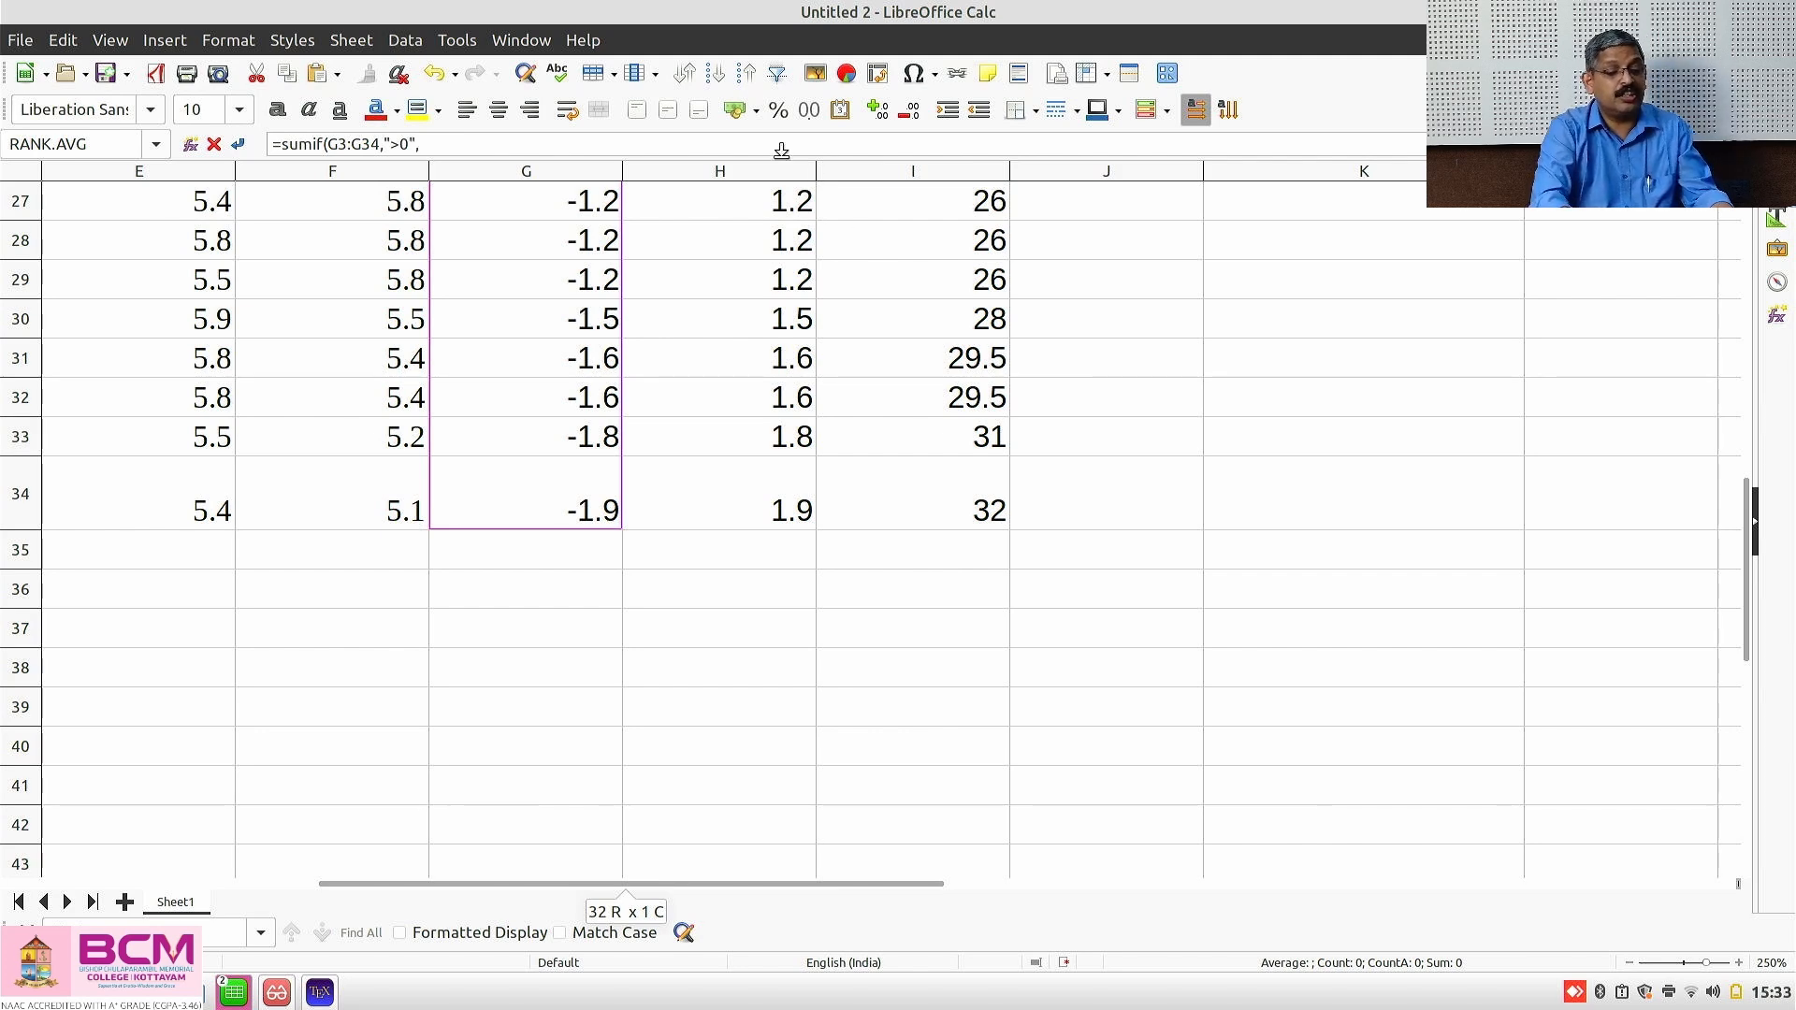
pyautogui.click(989, 520)
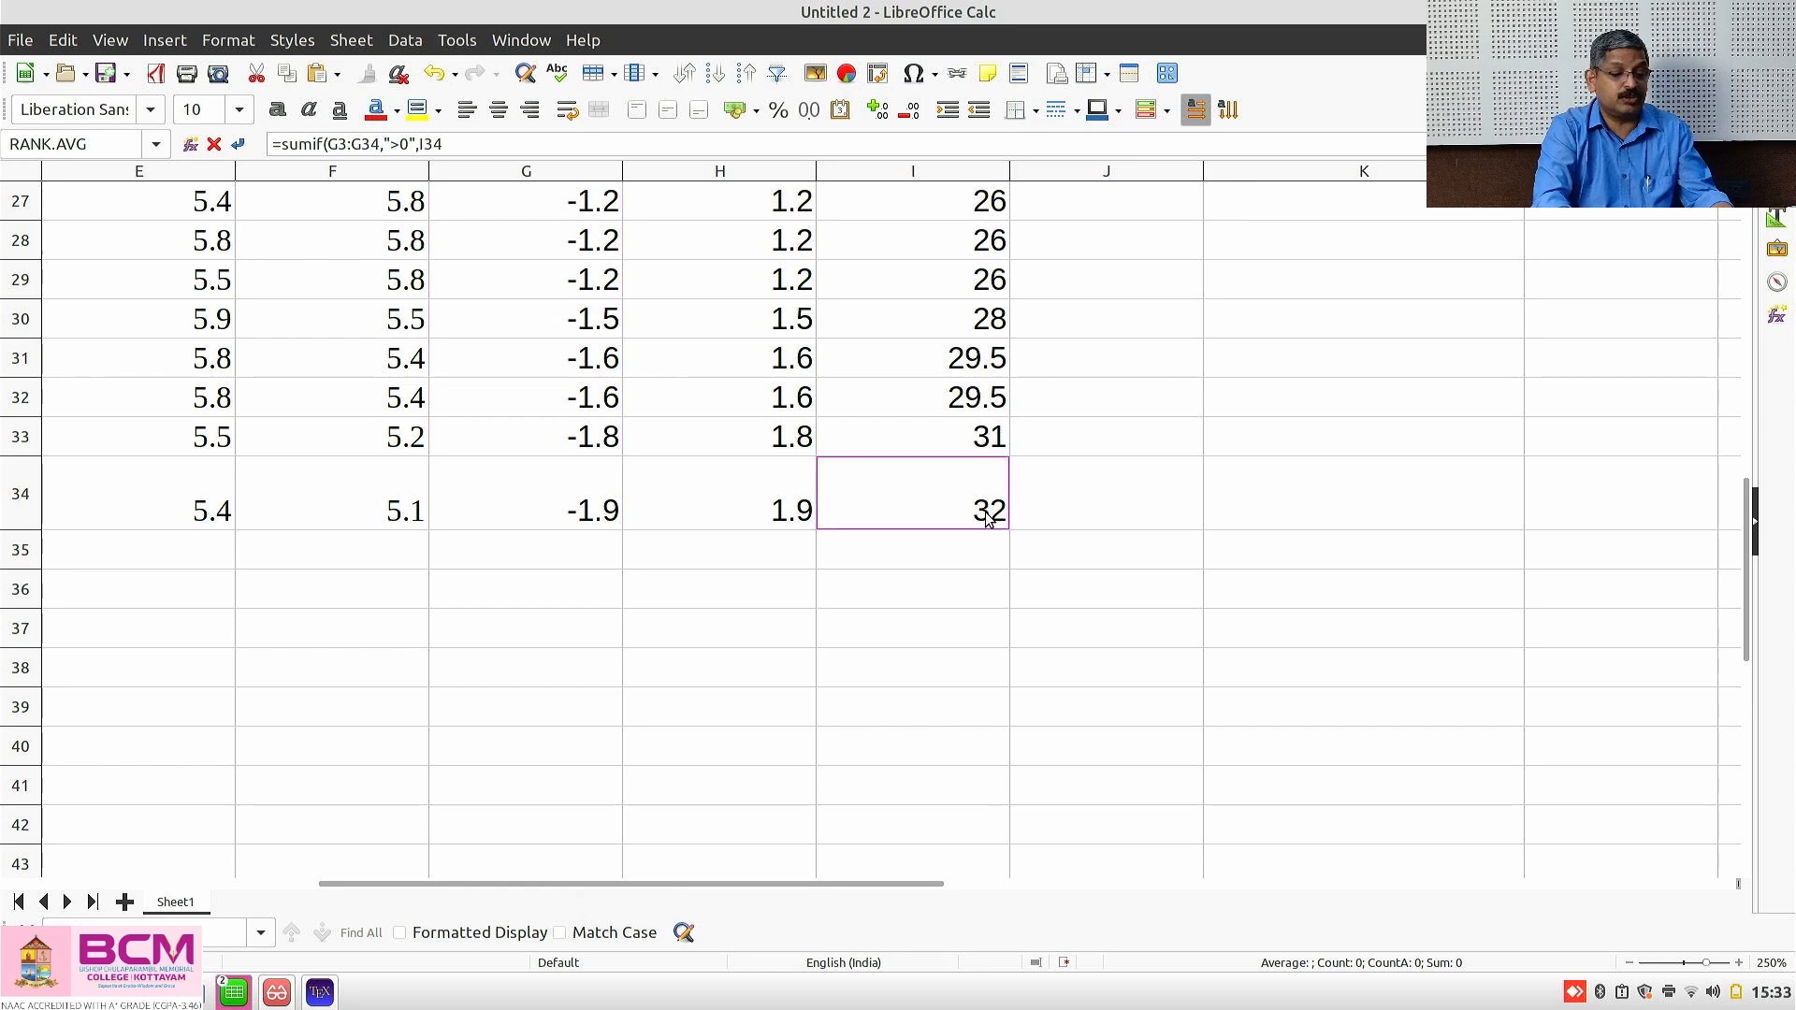
pyautogui.hotkey('ctrl', 'shift', 'Up')
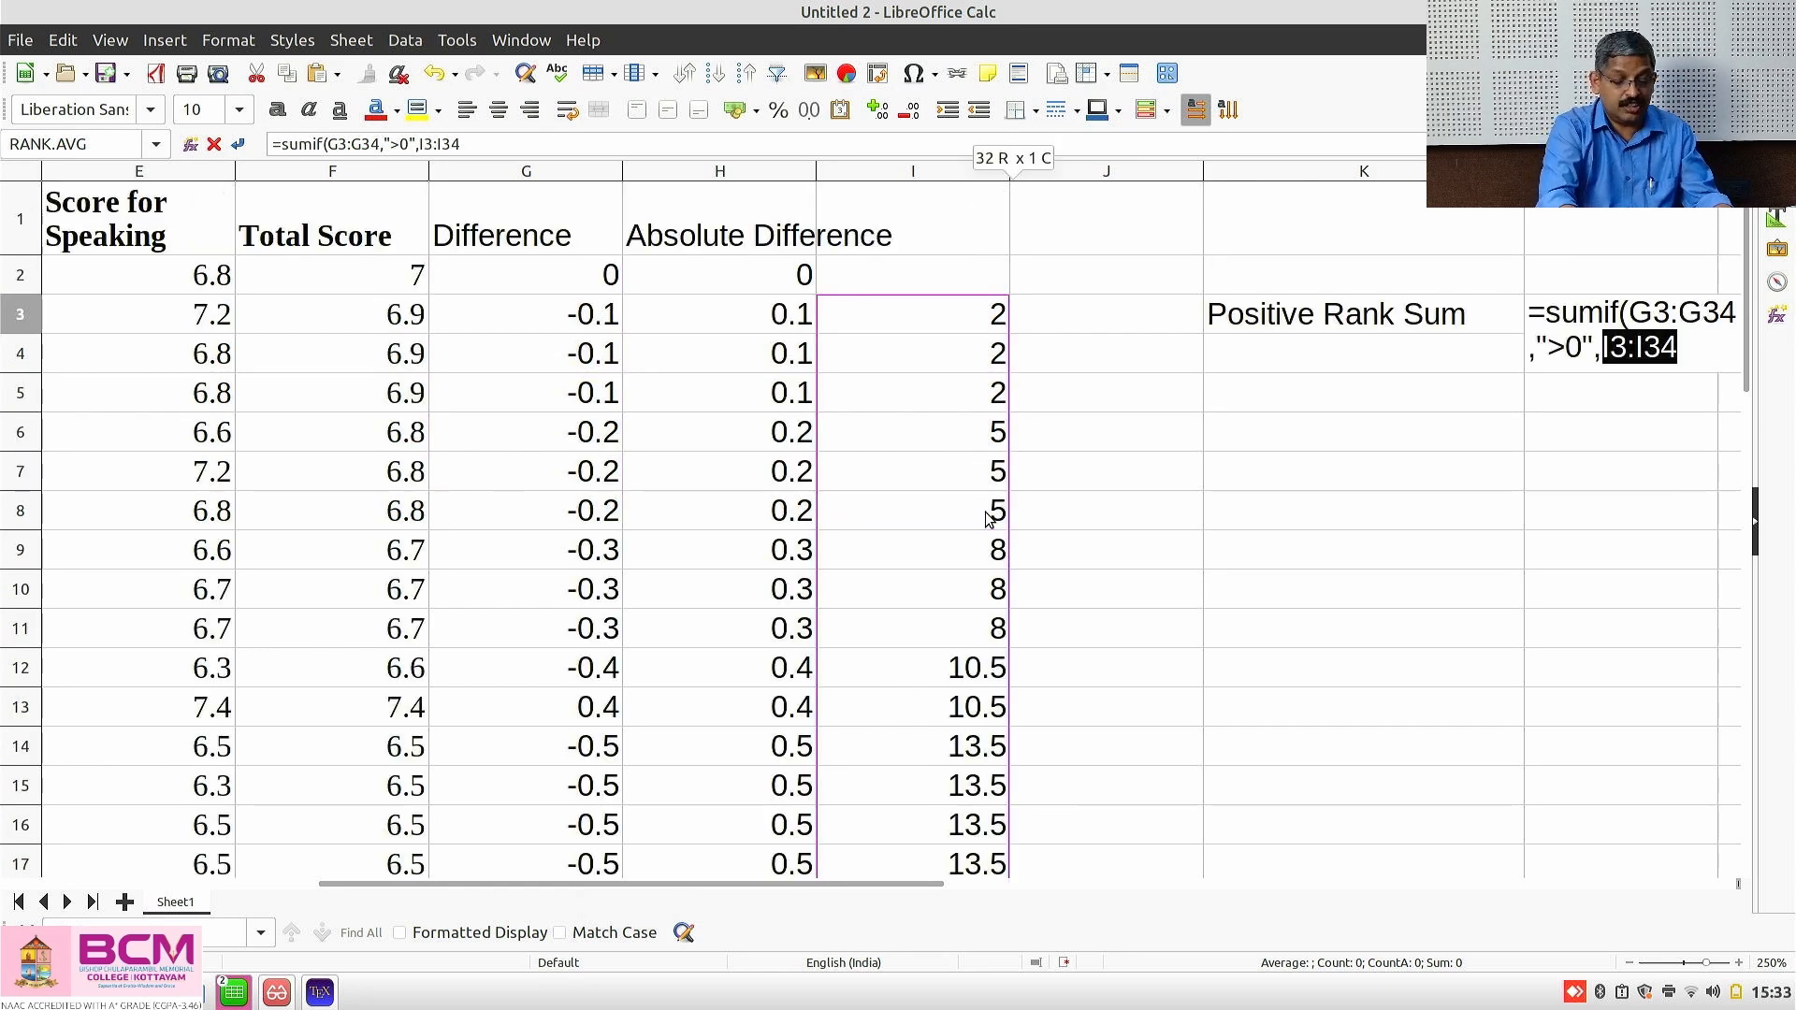
pyautogui.write(')')
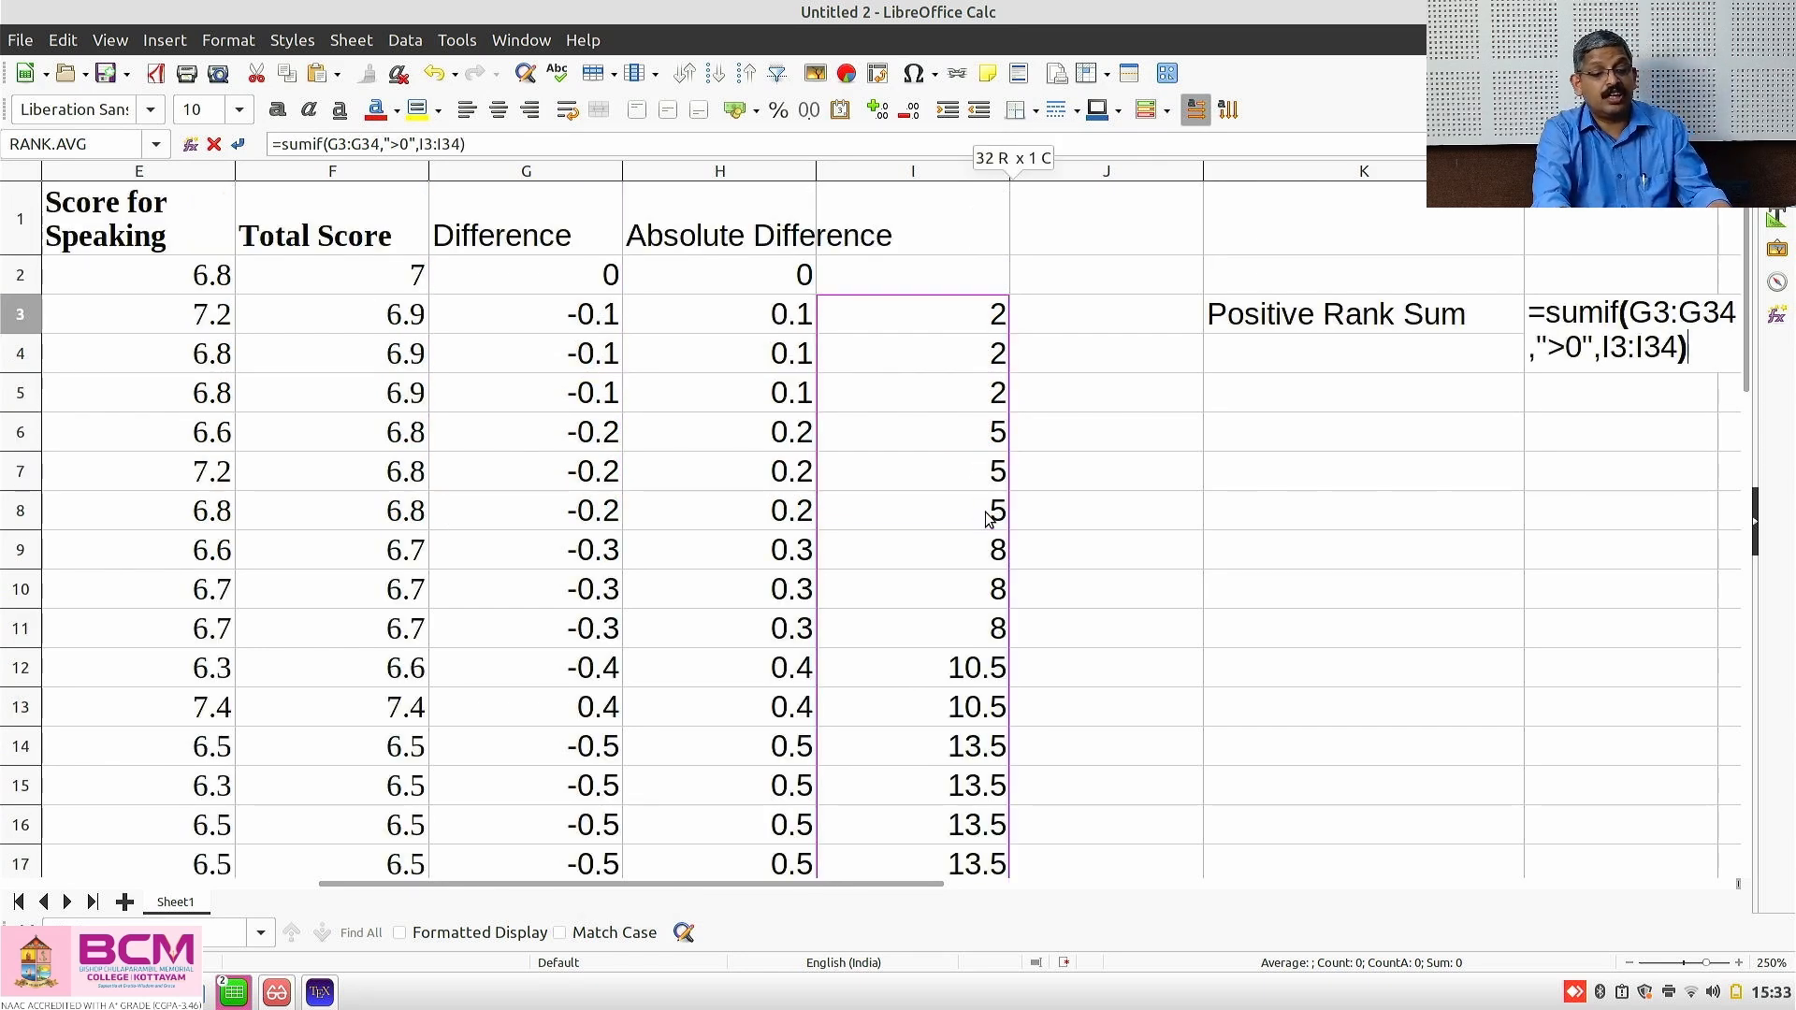
pyautogui.press('Return')
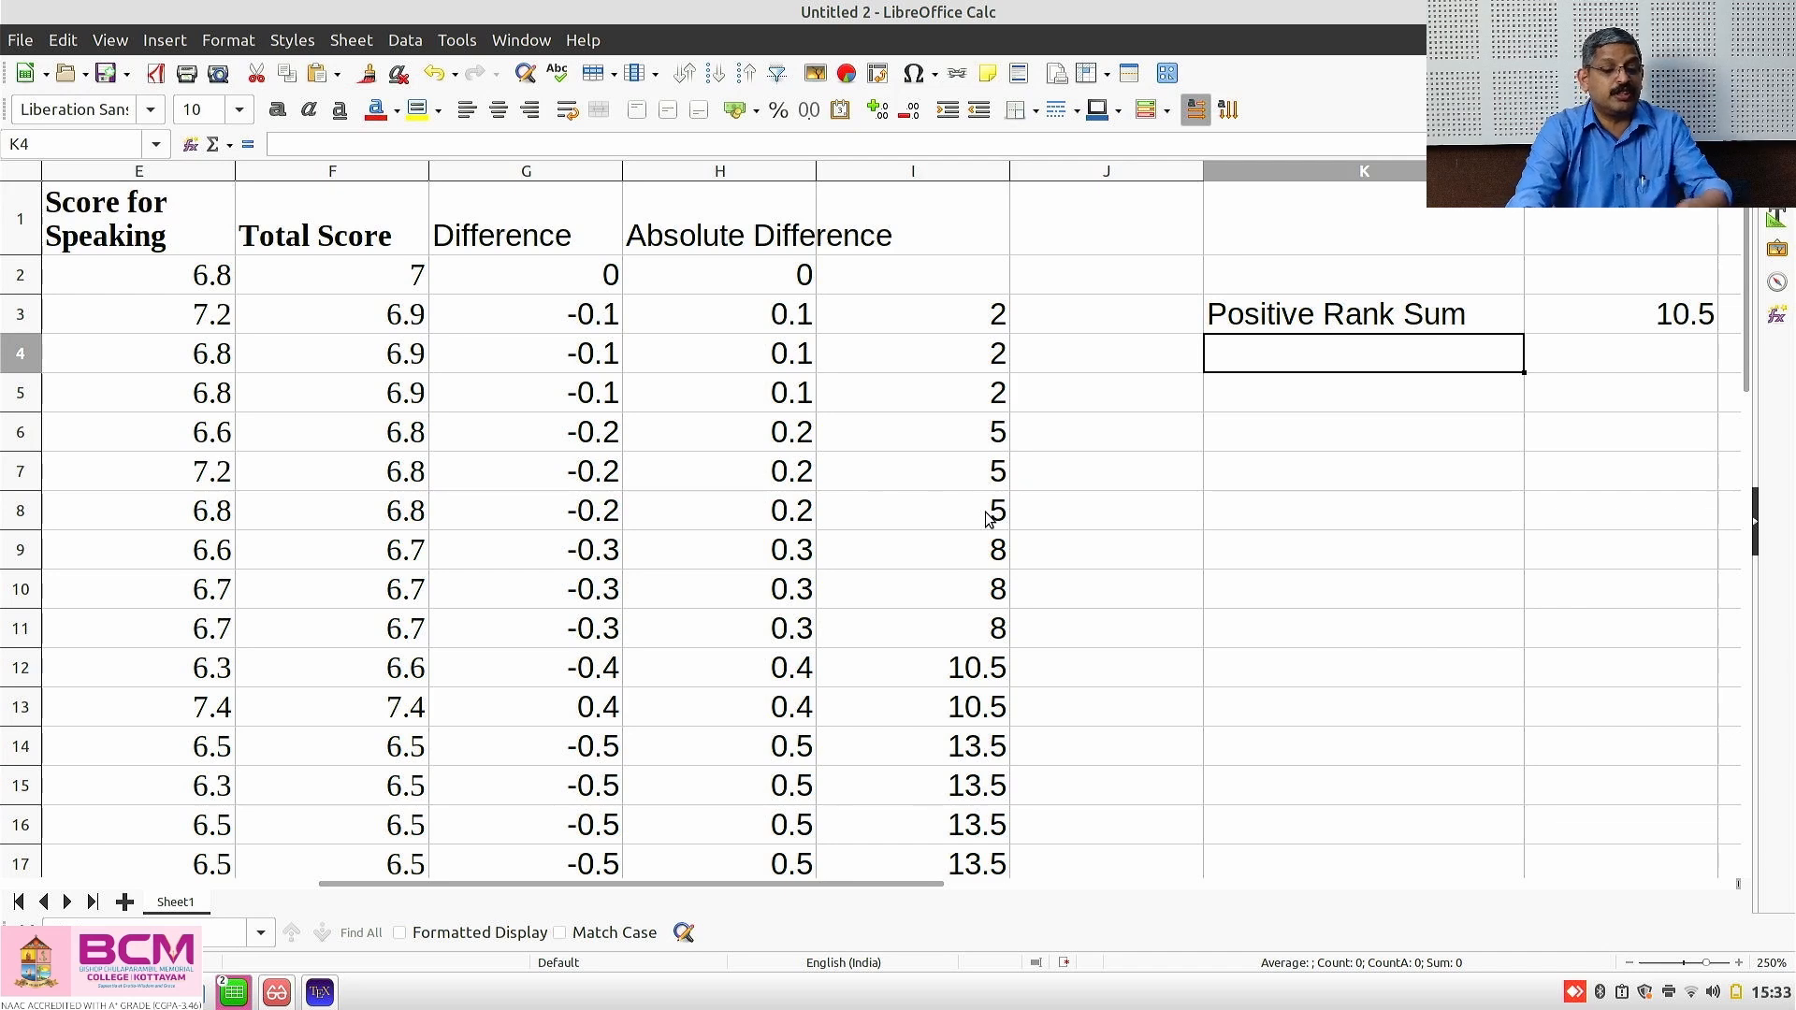
# Enter the label "Number of Positive Cases" in cell K4
pyautogui.write('Nu')
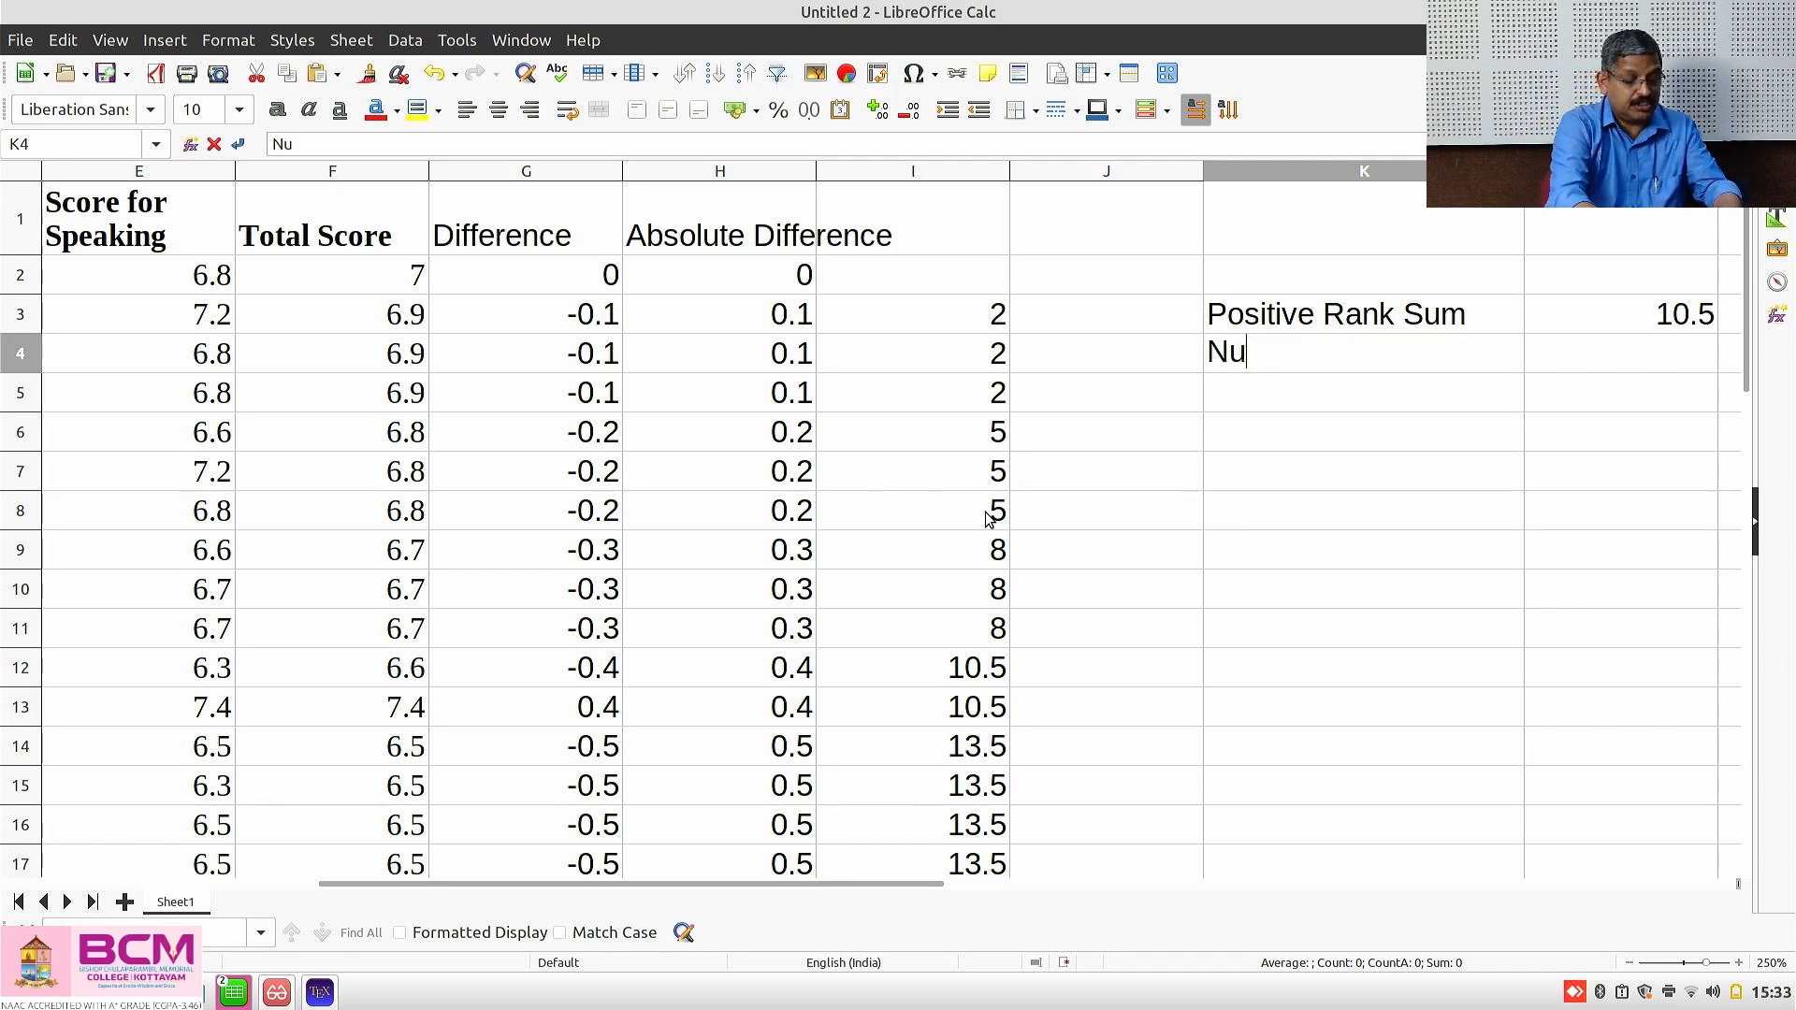
pyautogui.write('mber of ')
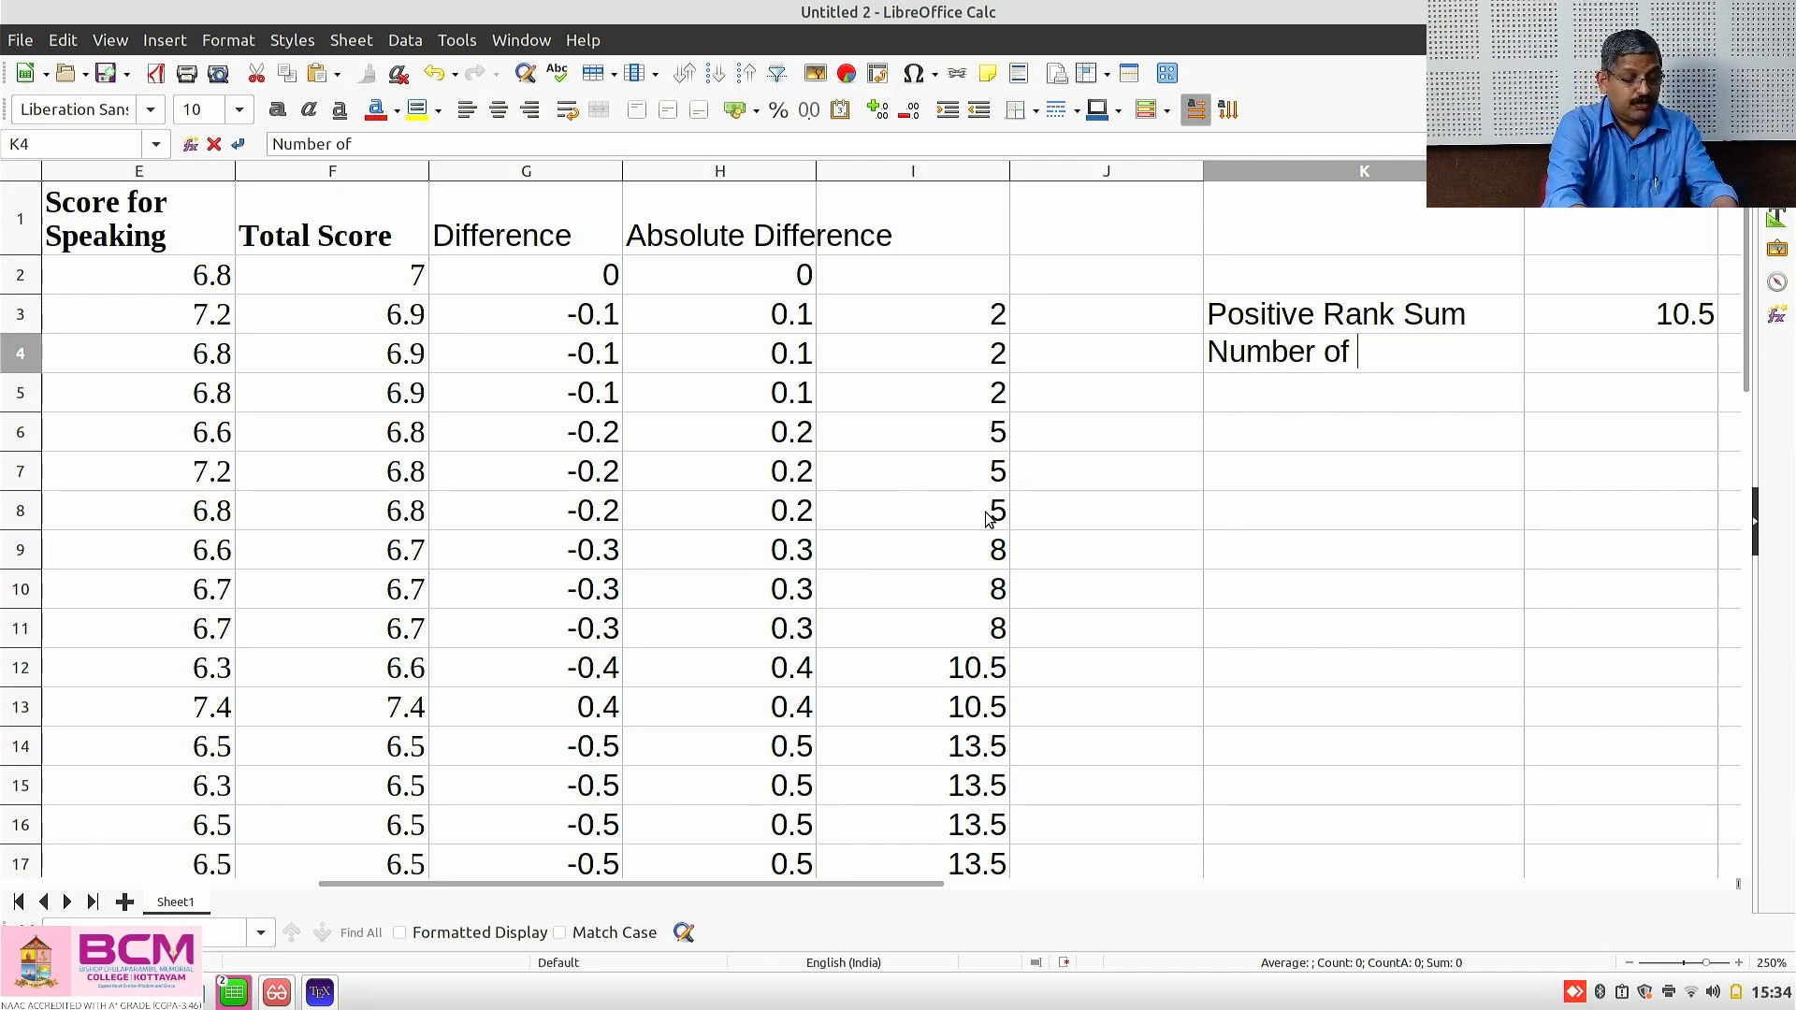
pyautogui.write('Positive Cases')
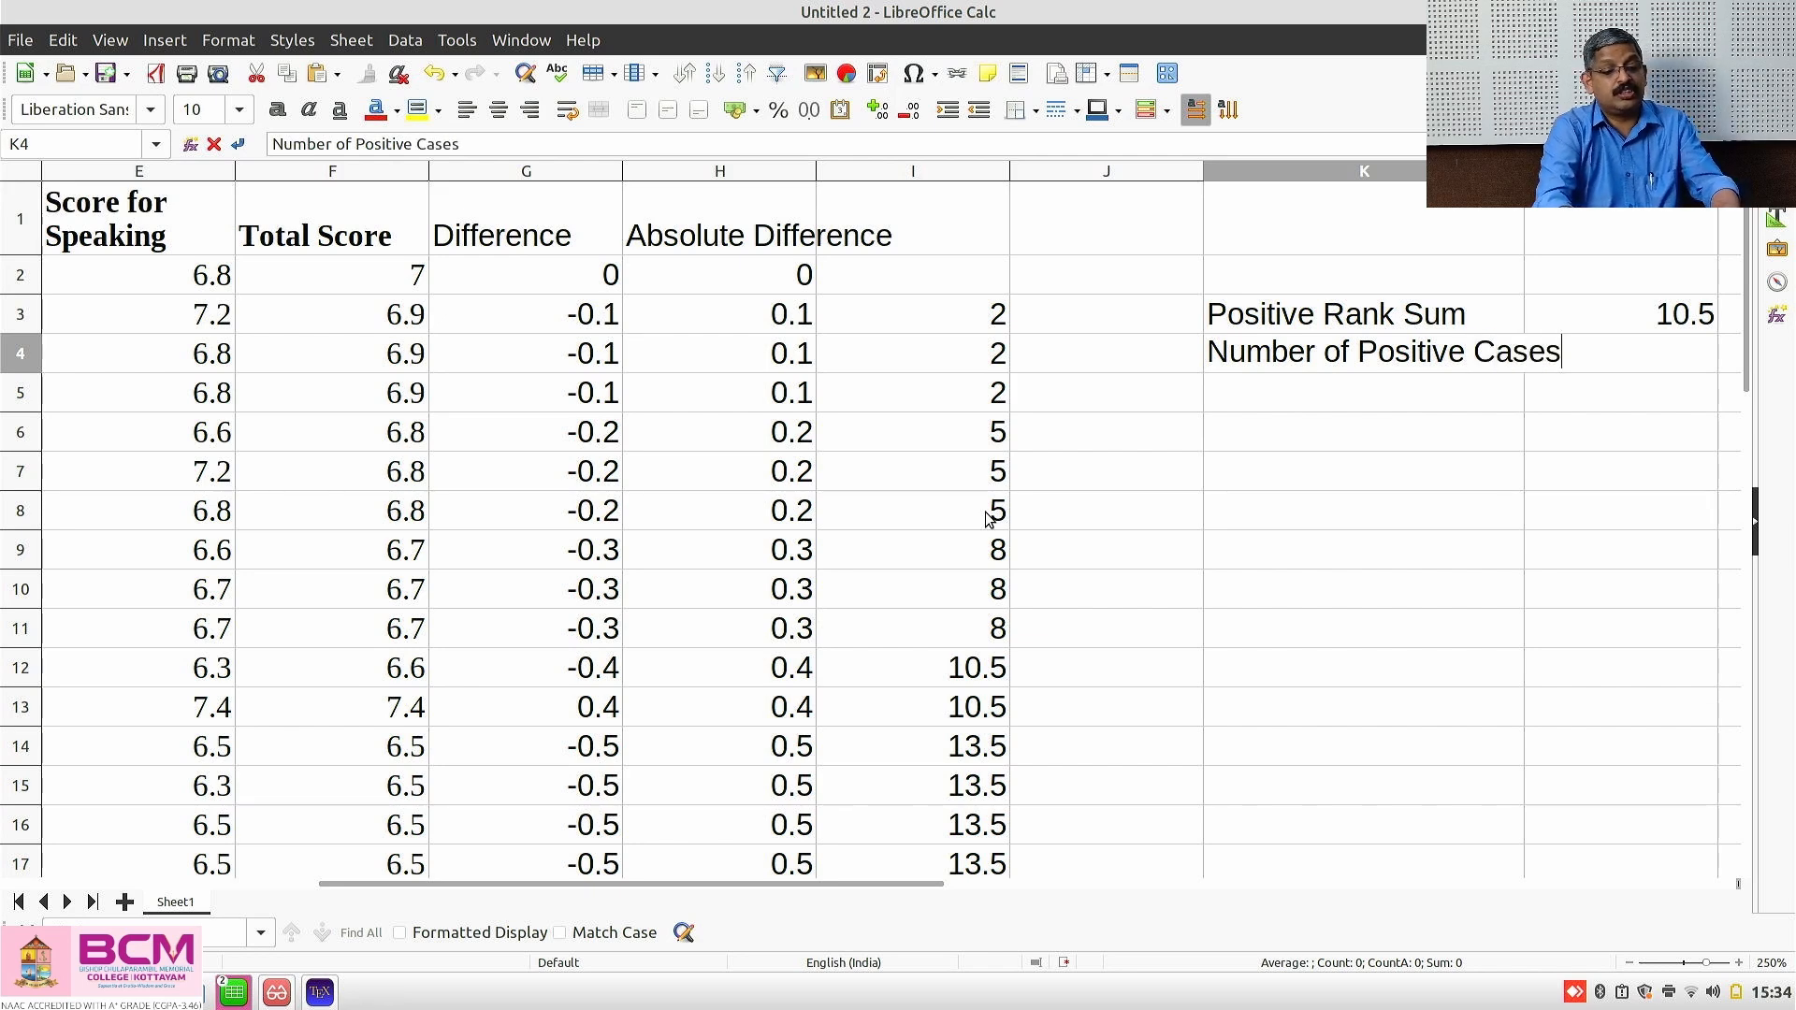
pyautogui.press('Tab')
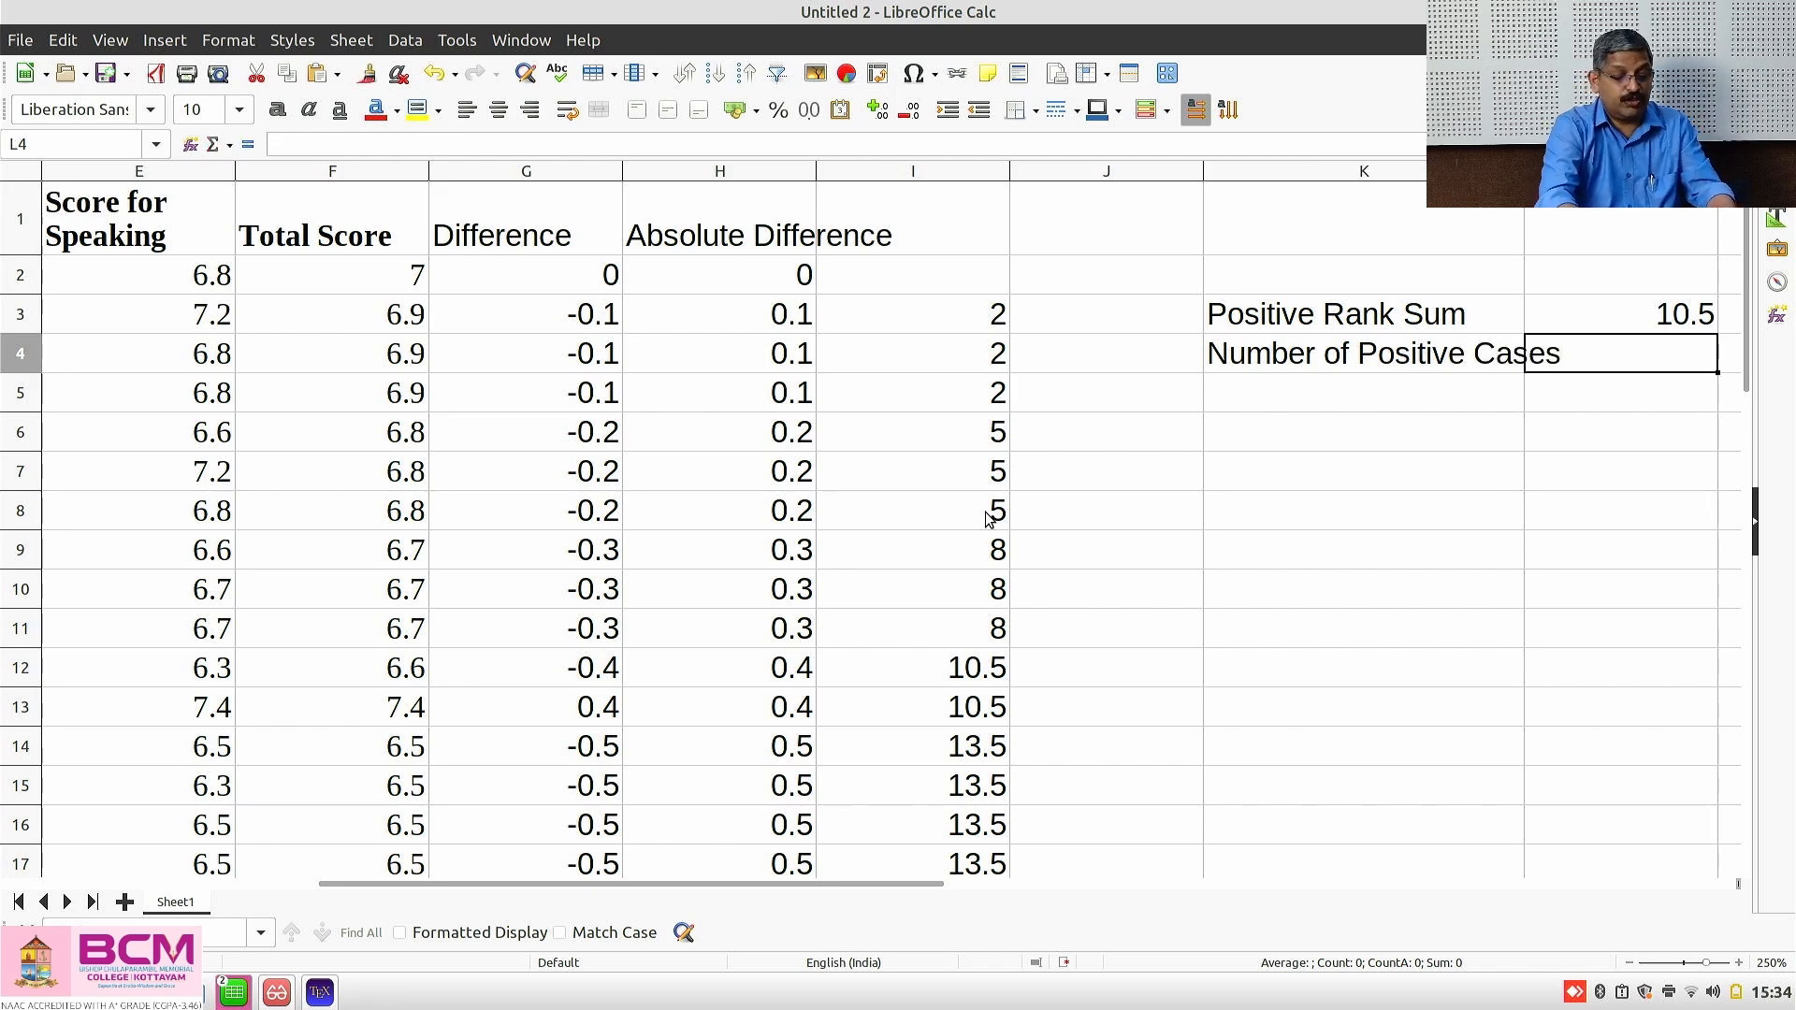
# Count the positive differences in L4 with the formula =COUNTIF(G3:G34,">0")
pyautogui.write('=count')
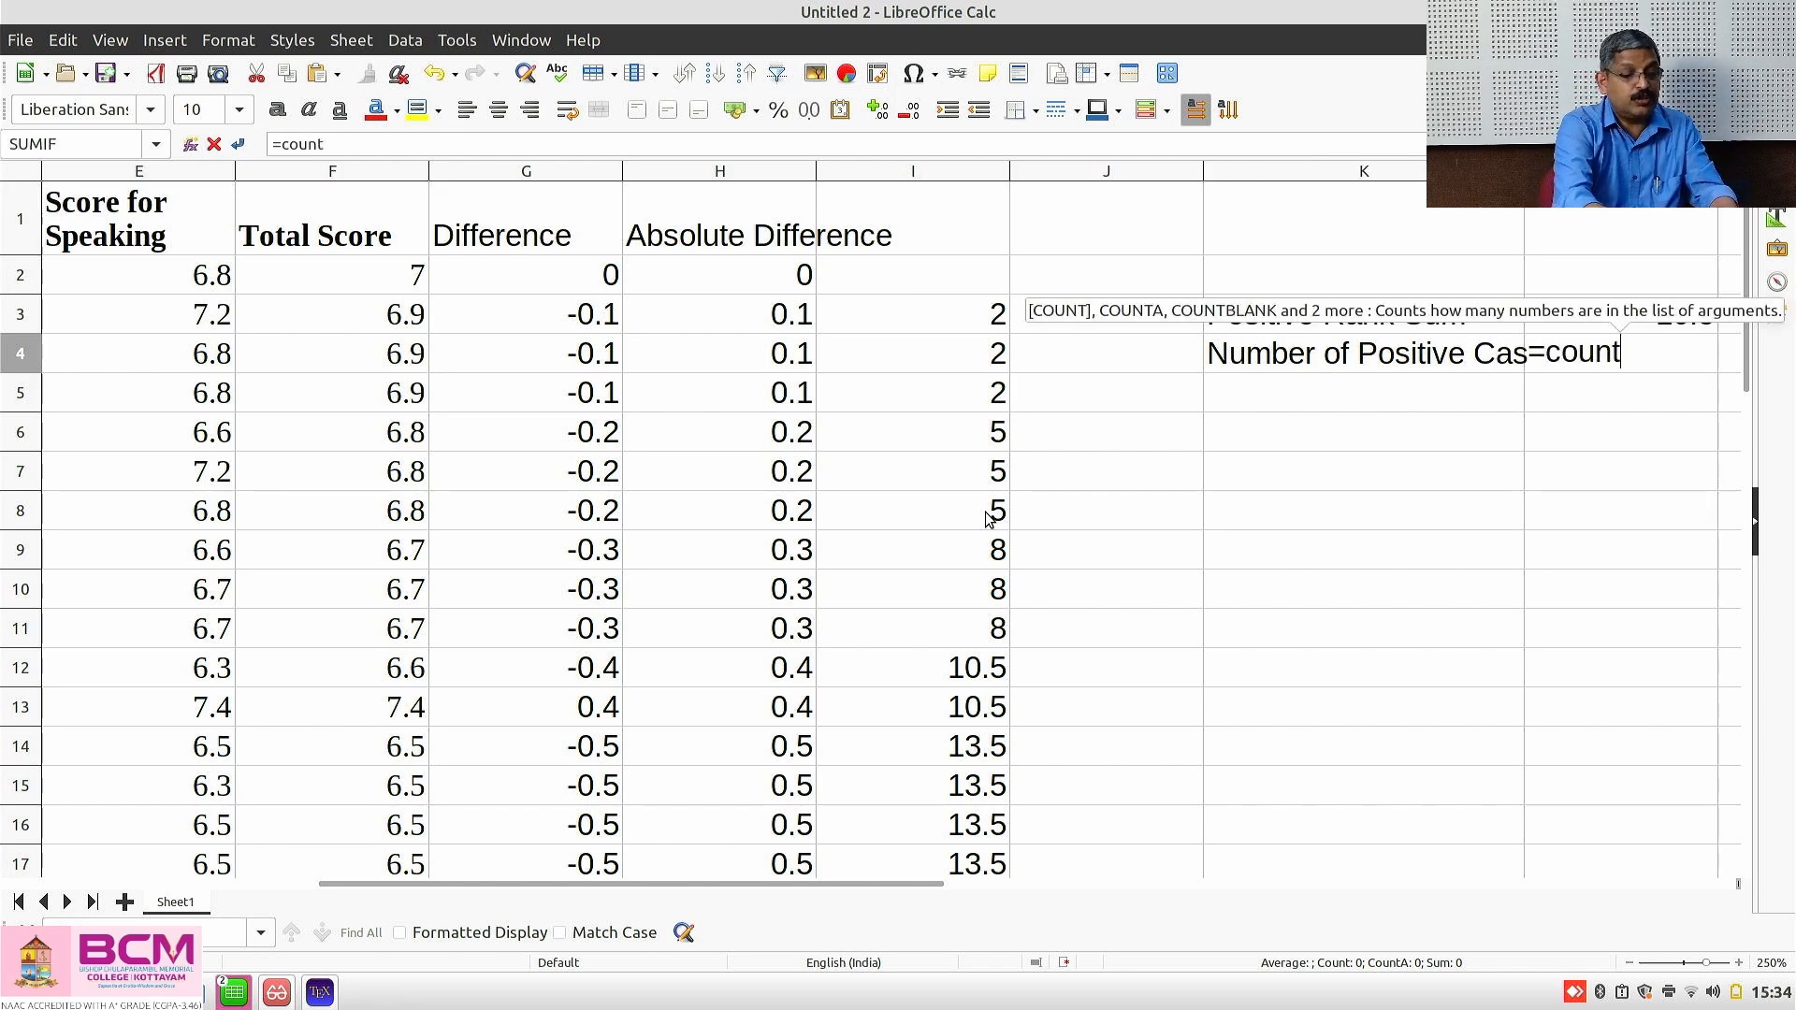
pyautogui.write('if(')
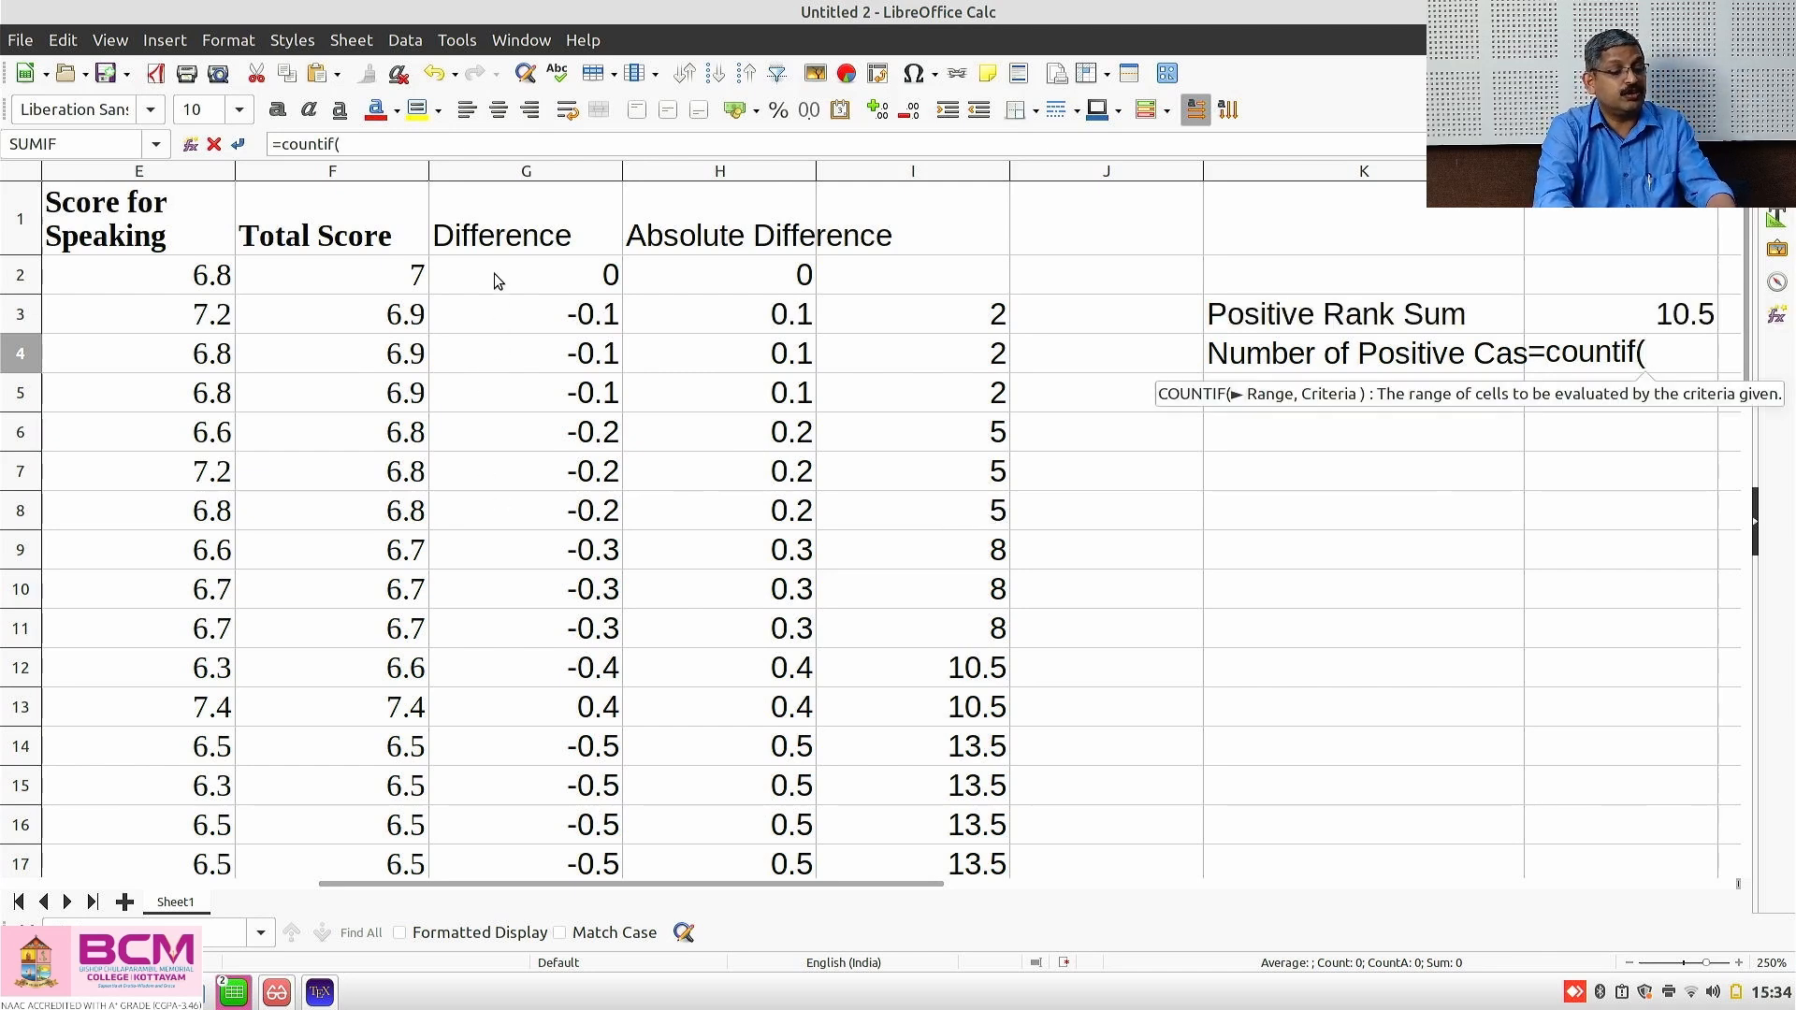
pyautogui.click(498, 311)
pyautogui.hotkey('ctrl', 'shift', 'Down')
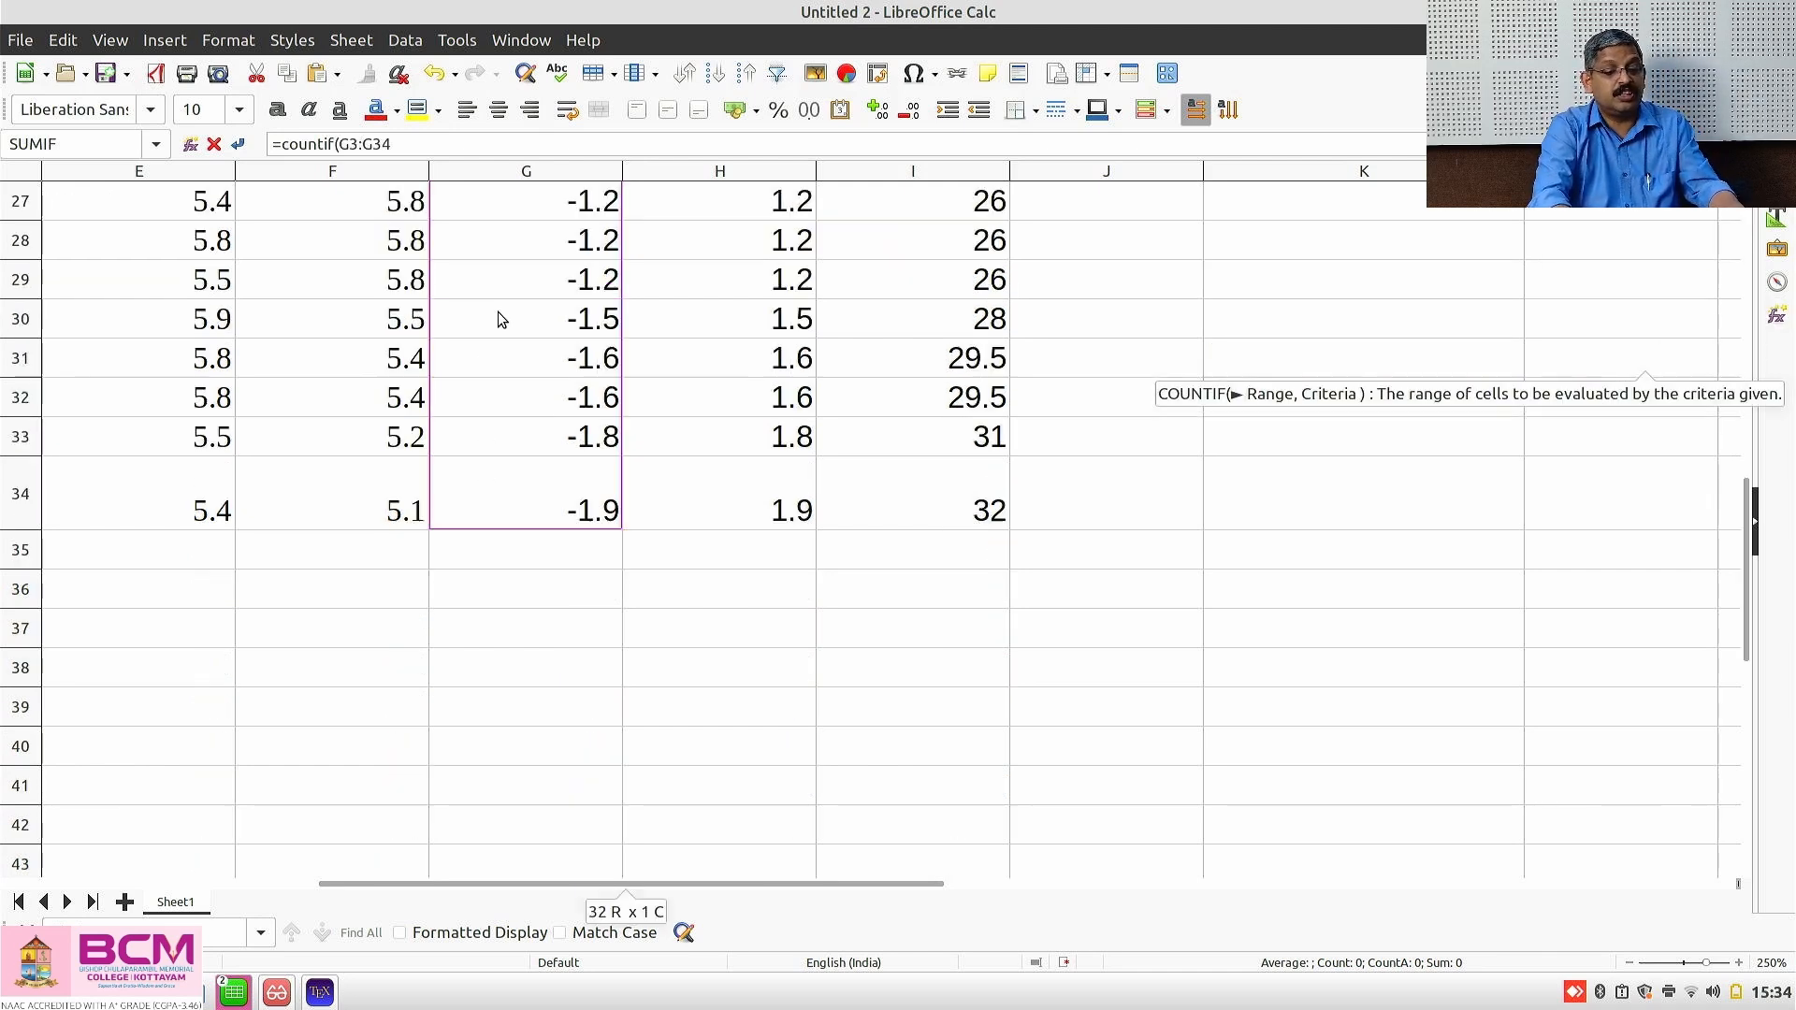
pyautogui.write(',">')
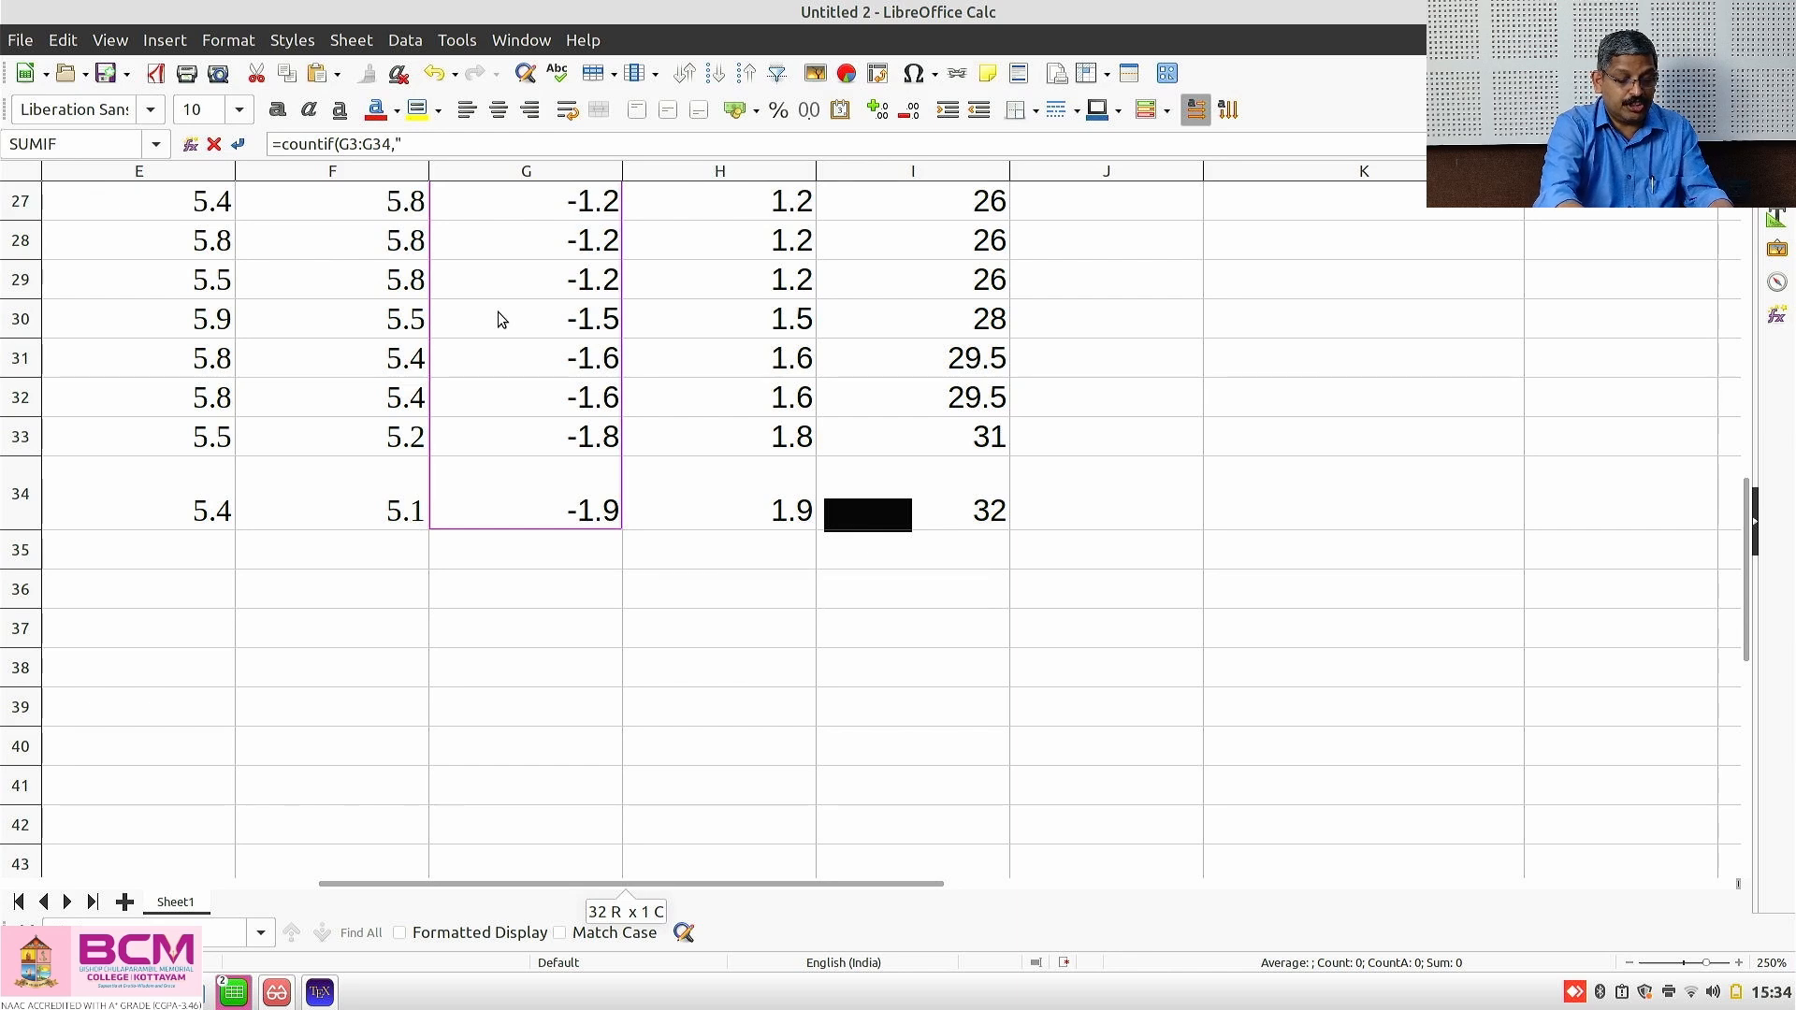
pyautogui.write('0"')
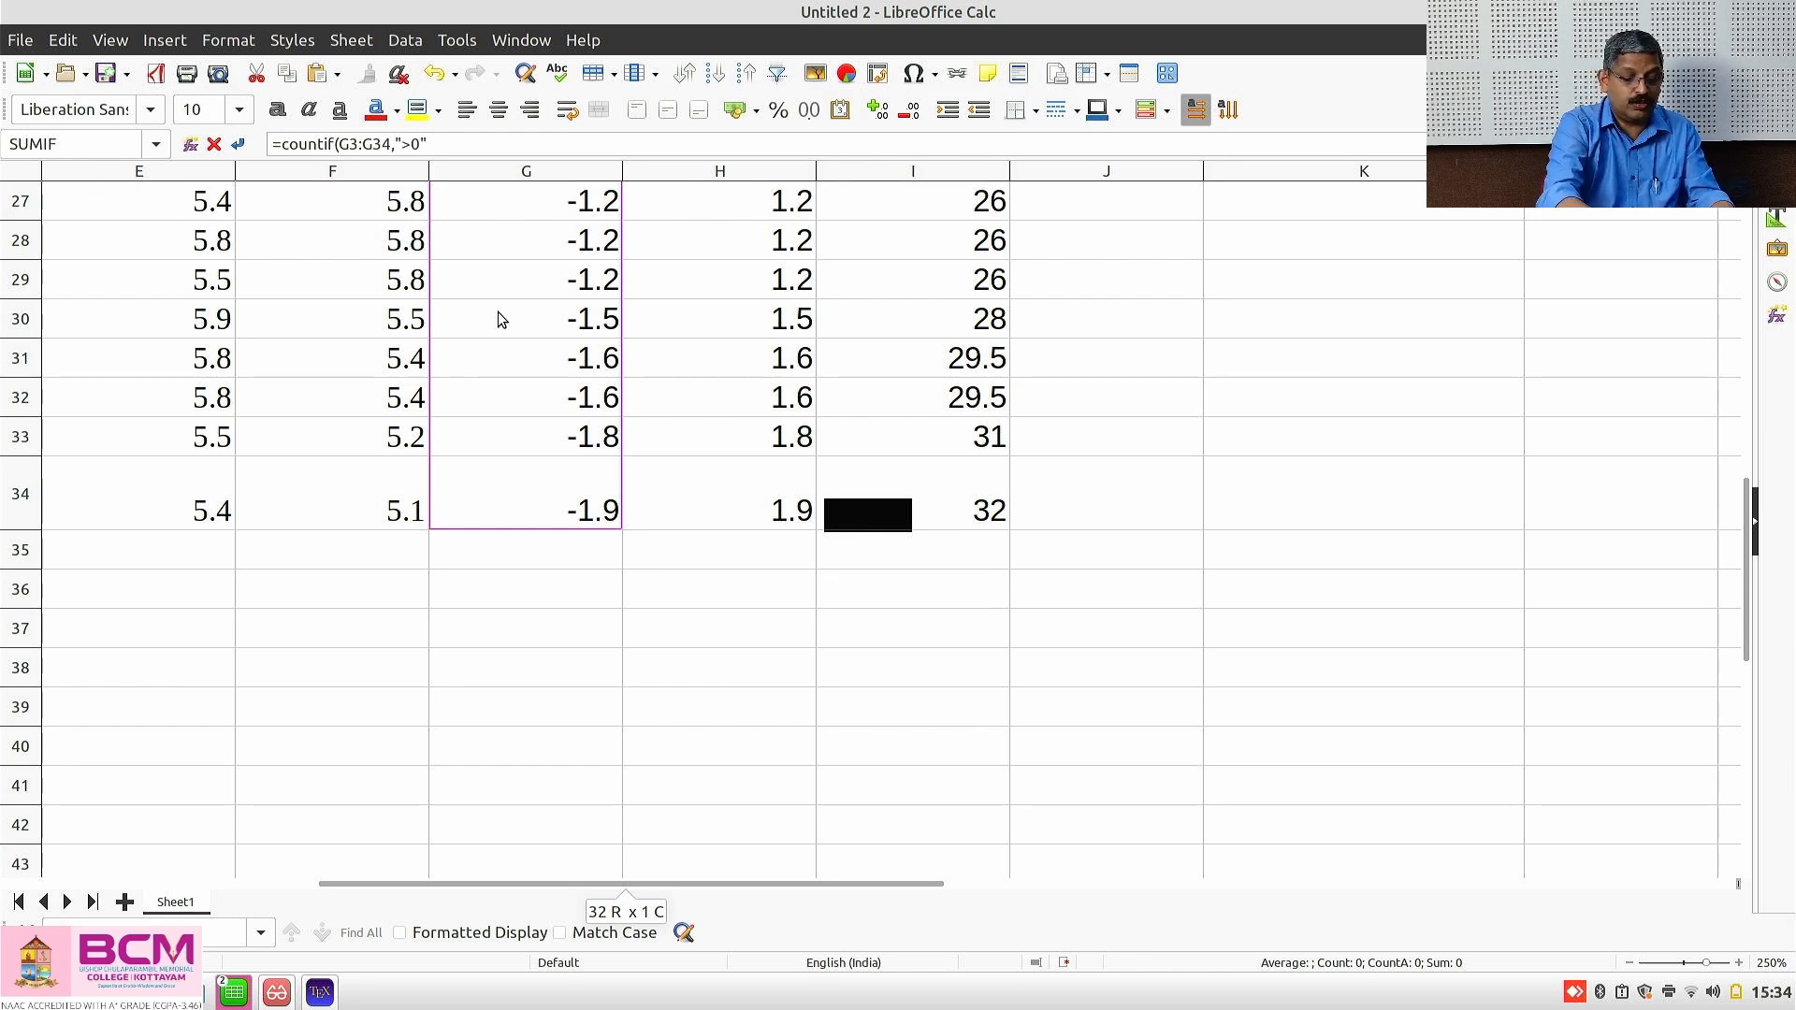
pyautogui.write(')')
pyautogui.press('Return')
pyautogui.press('Up')
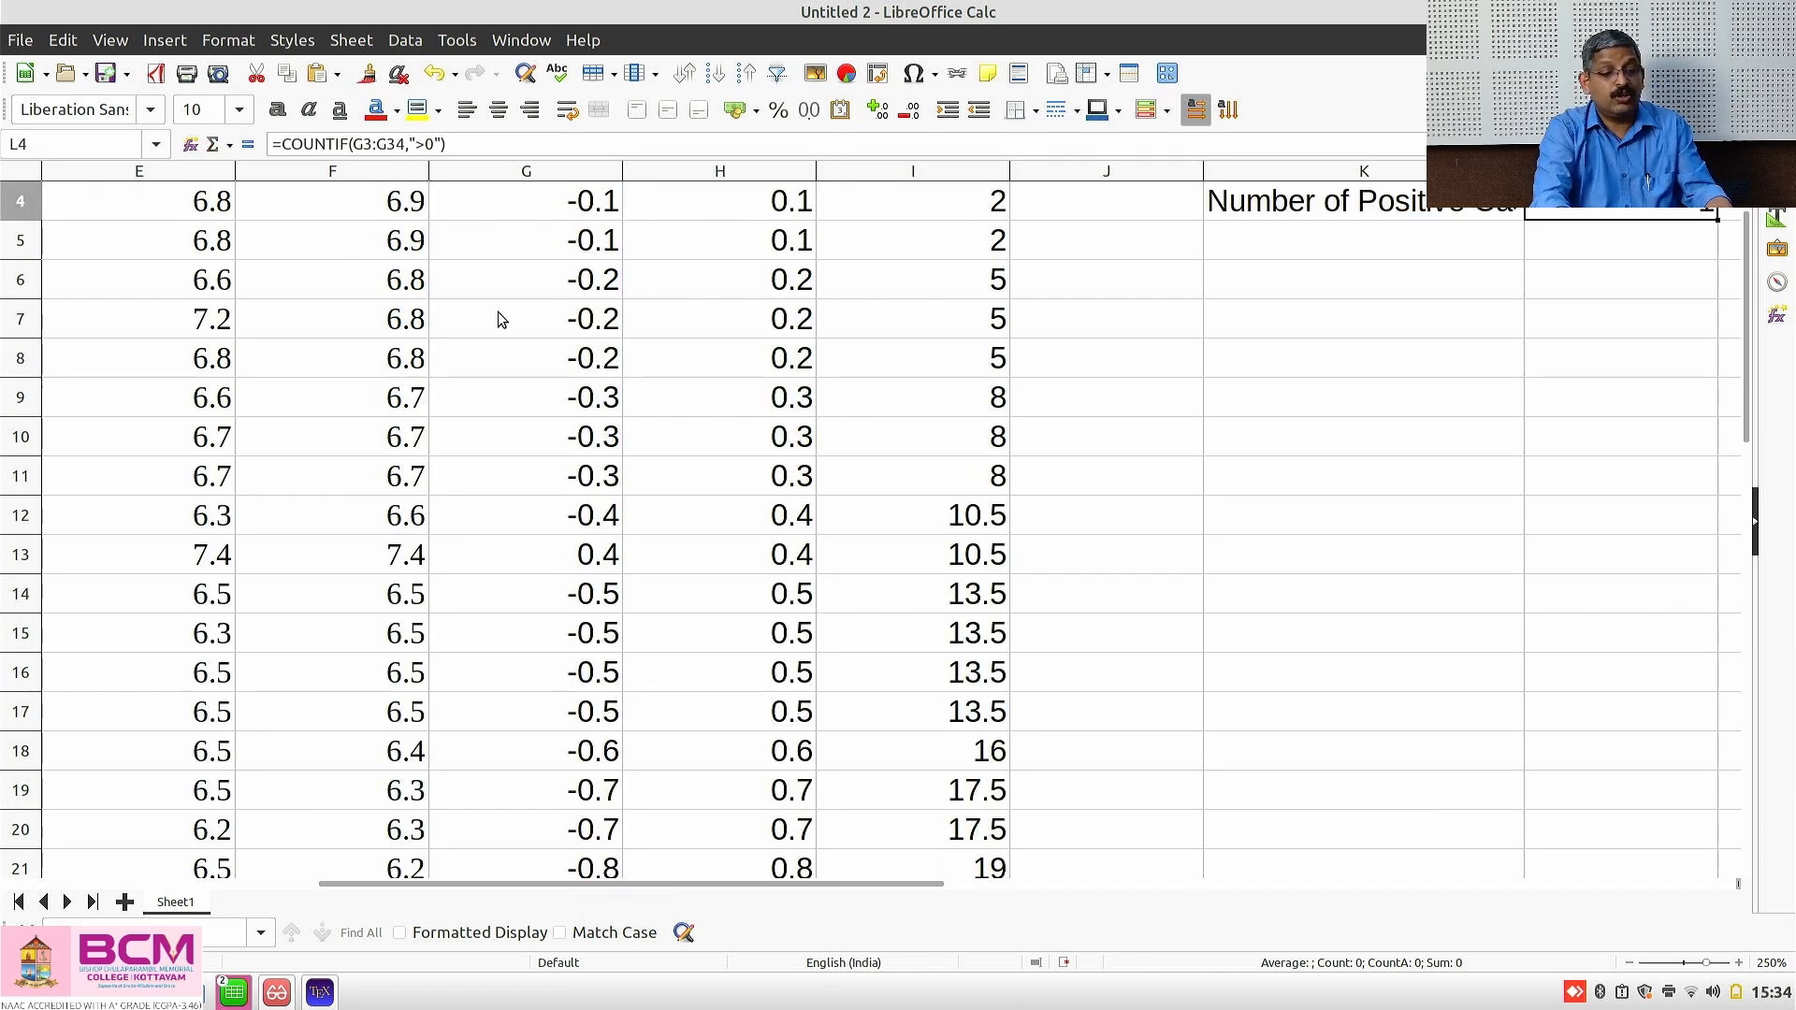
pyautogui.press('Up')
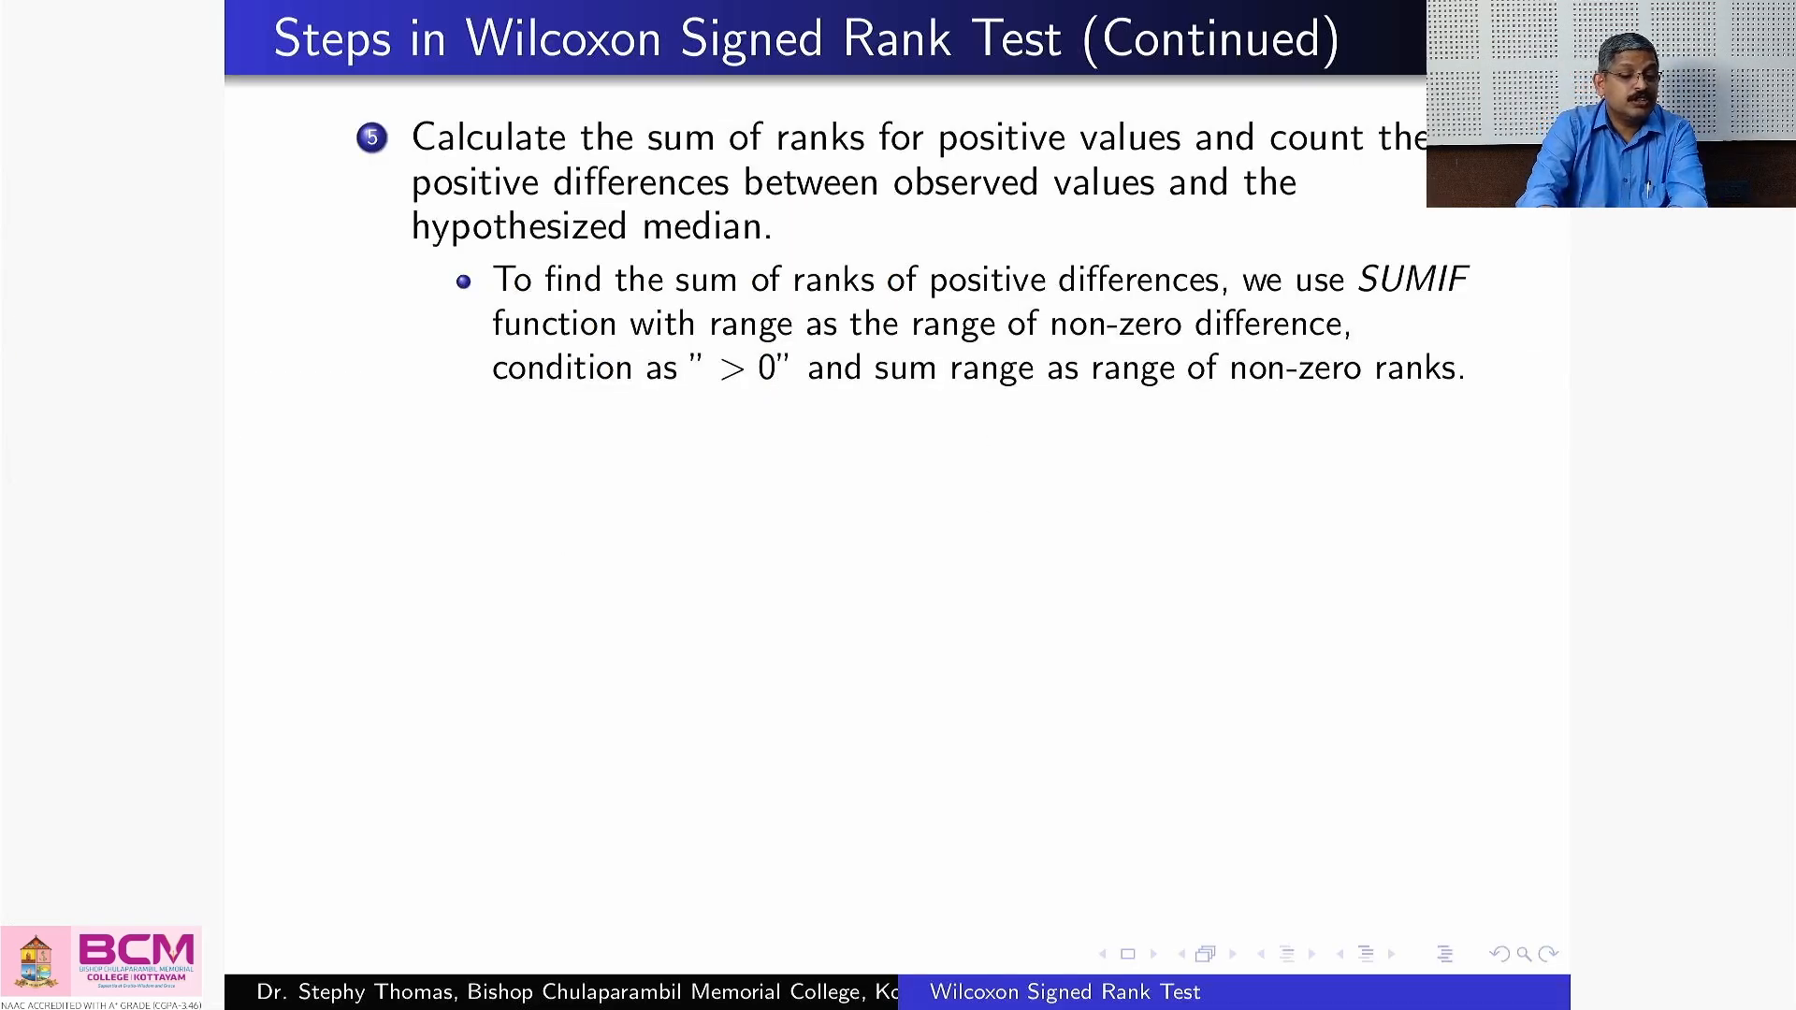
# On the slides, reveal the remaining points of the fifth step through to the test statistic formula for Z
pyautogui.press('pagedown')
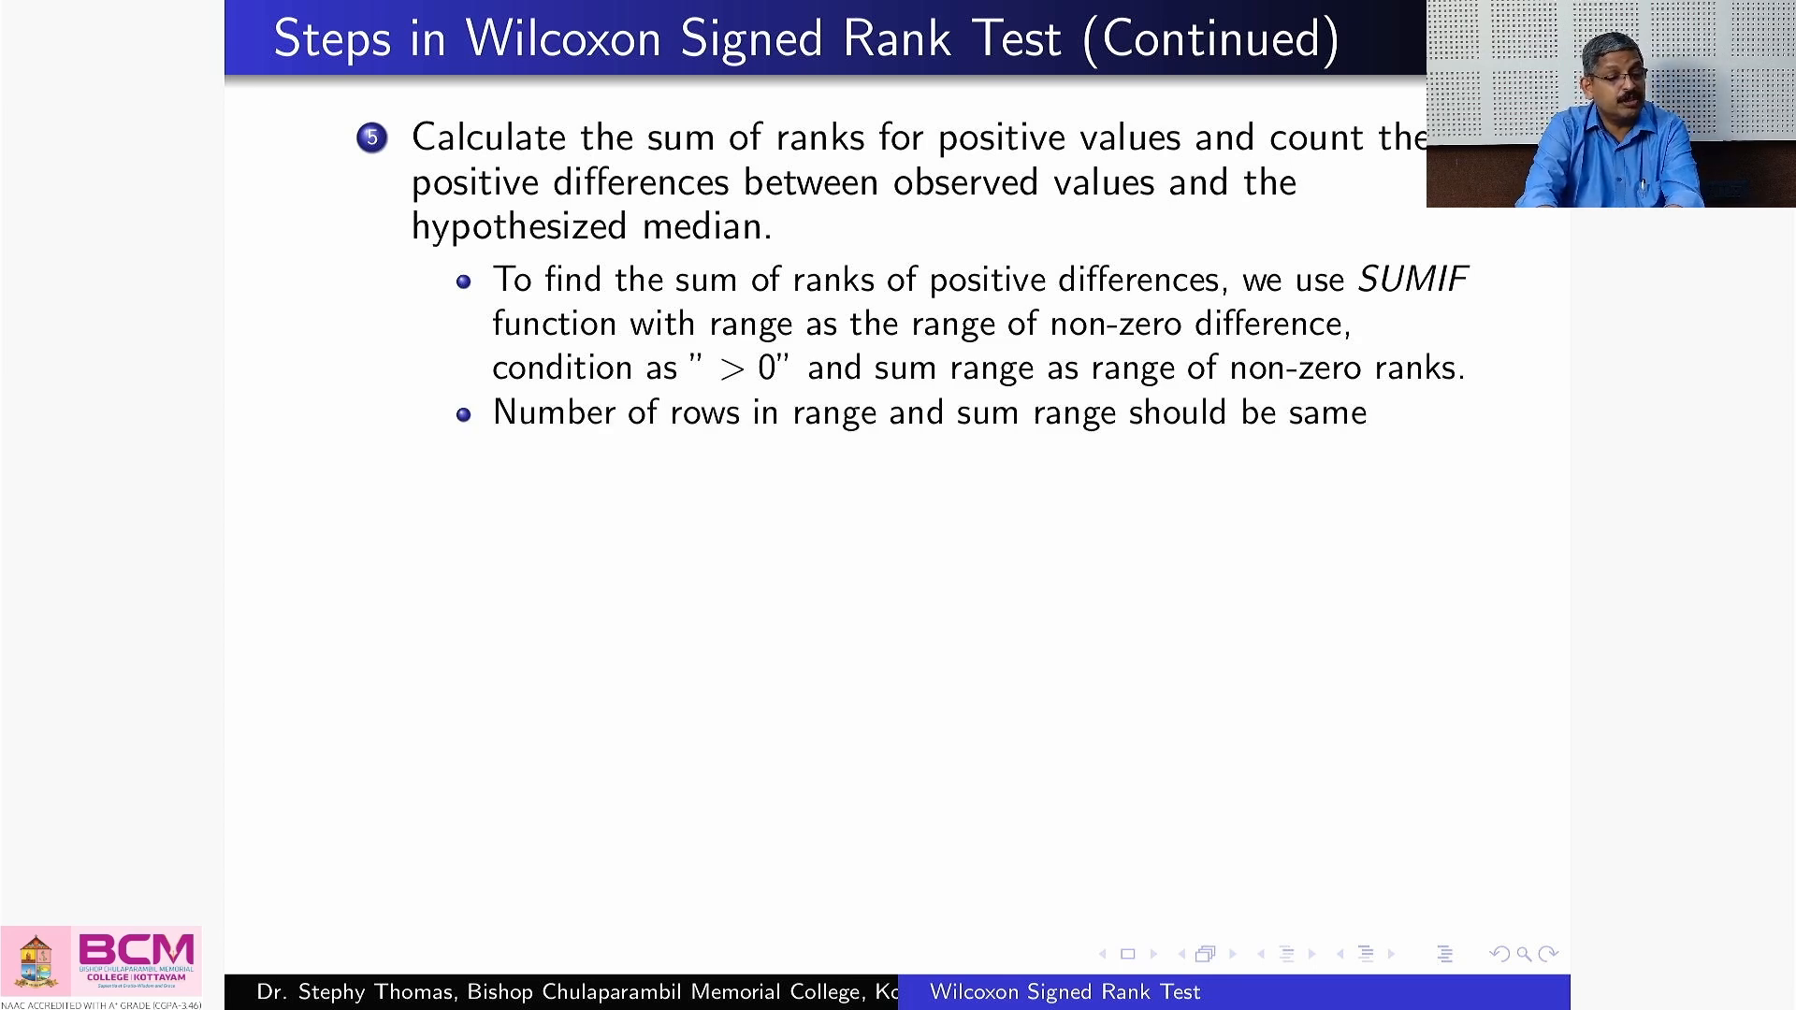
pyautogui.press('pagedown')
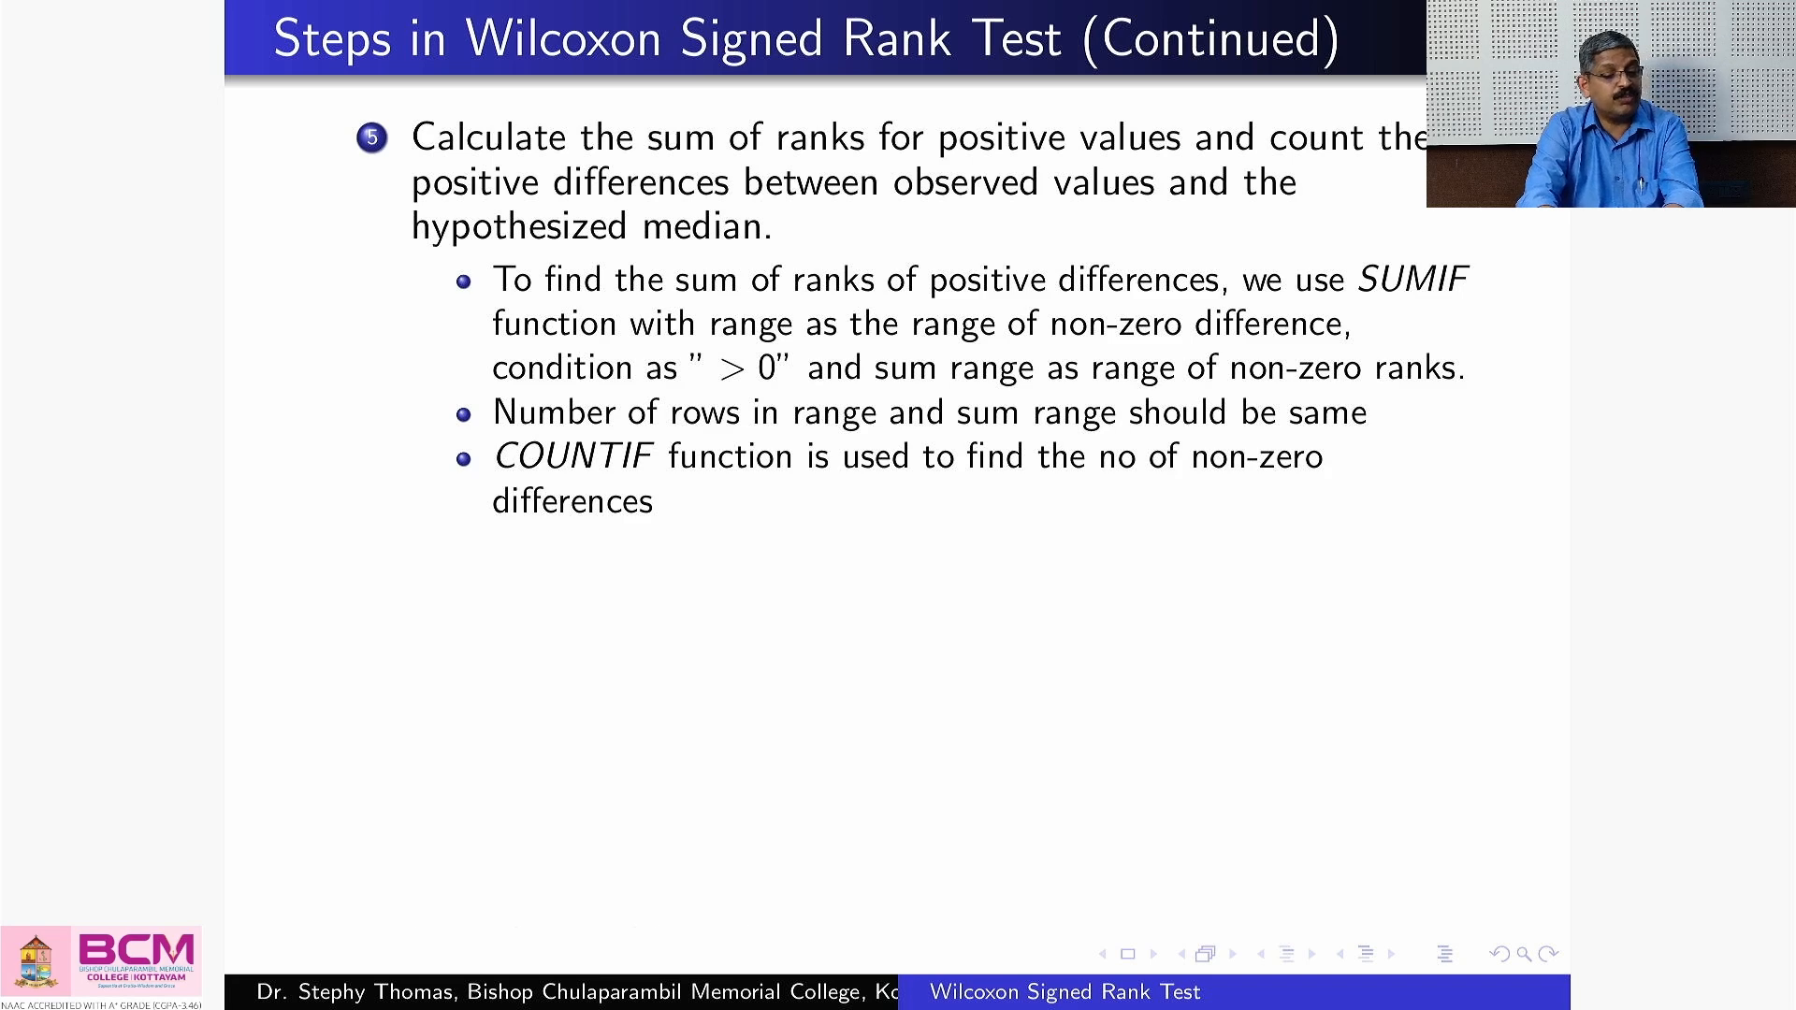
pyautogui.press('pagedown')
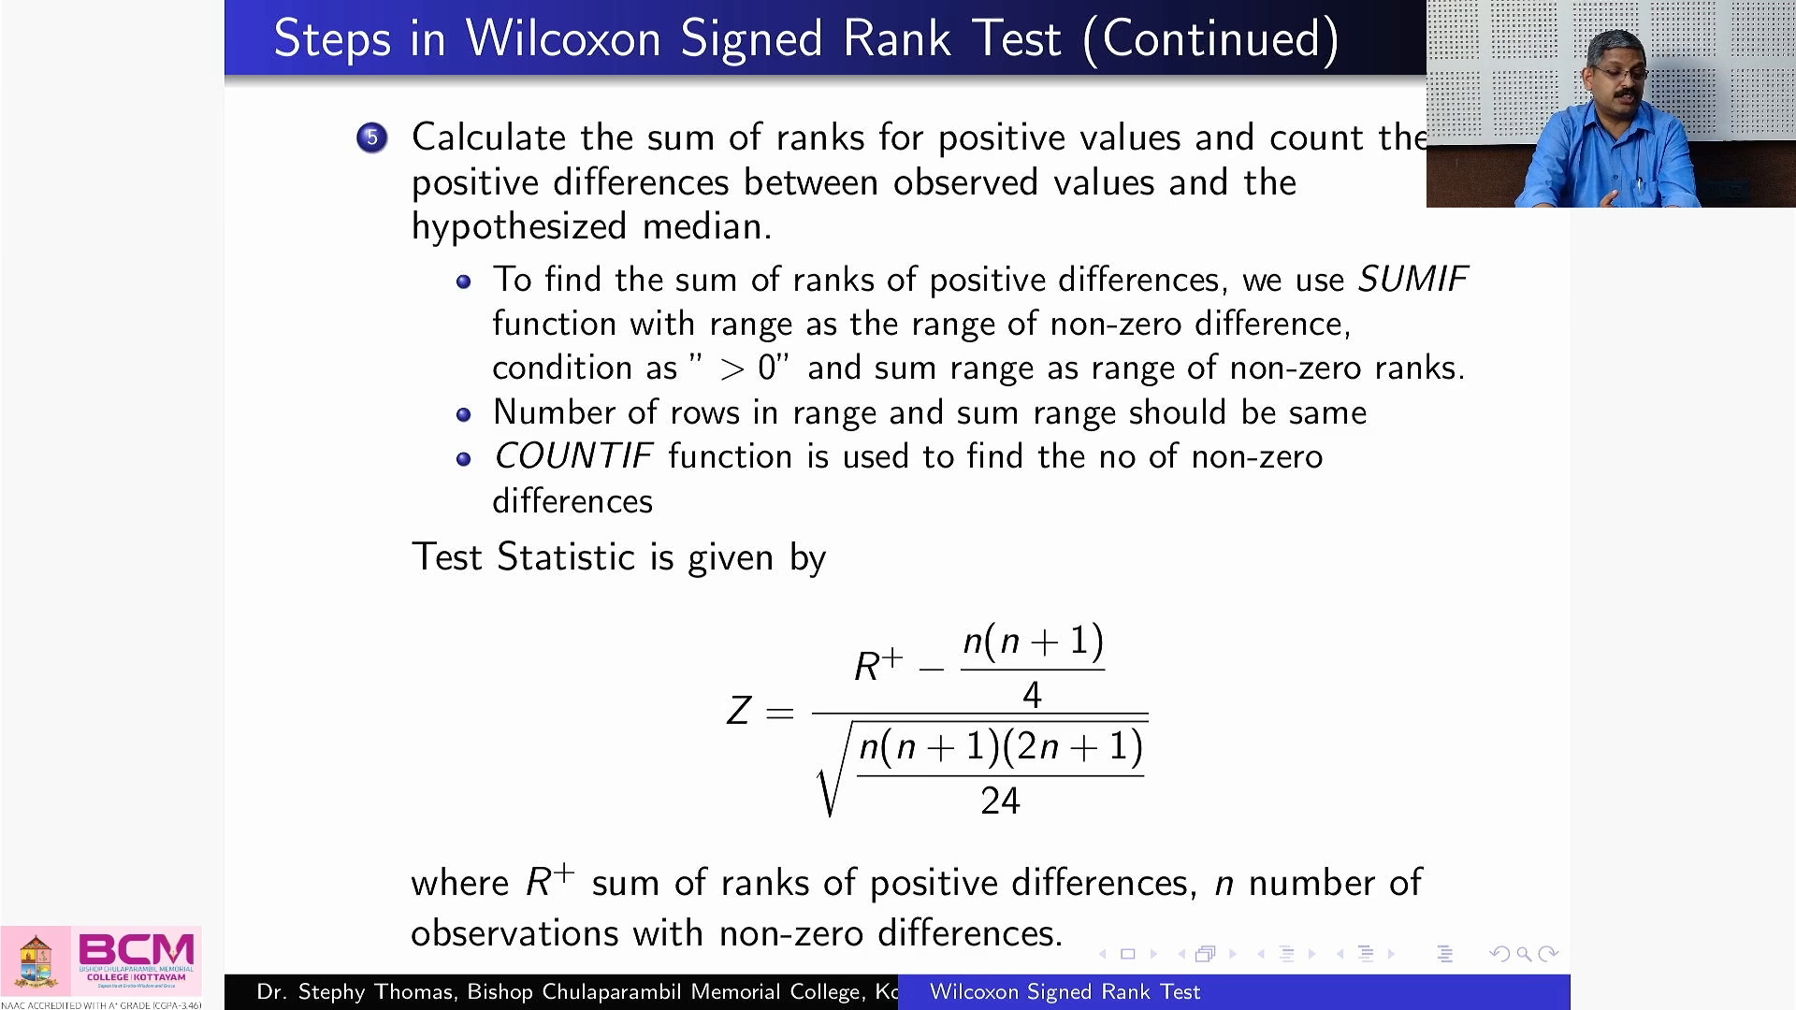
# Switch back to LibreOffice Calc and enter the label "Number of Cases" in cell K5
pyautogui.hotkey('alt', 'Tab')
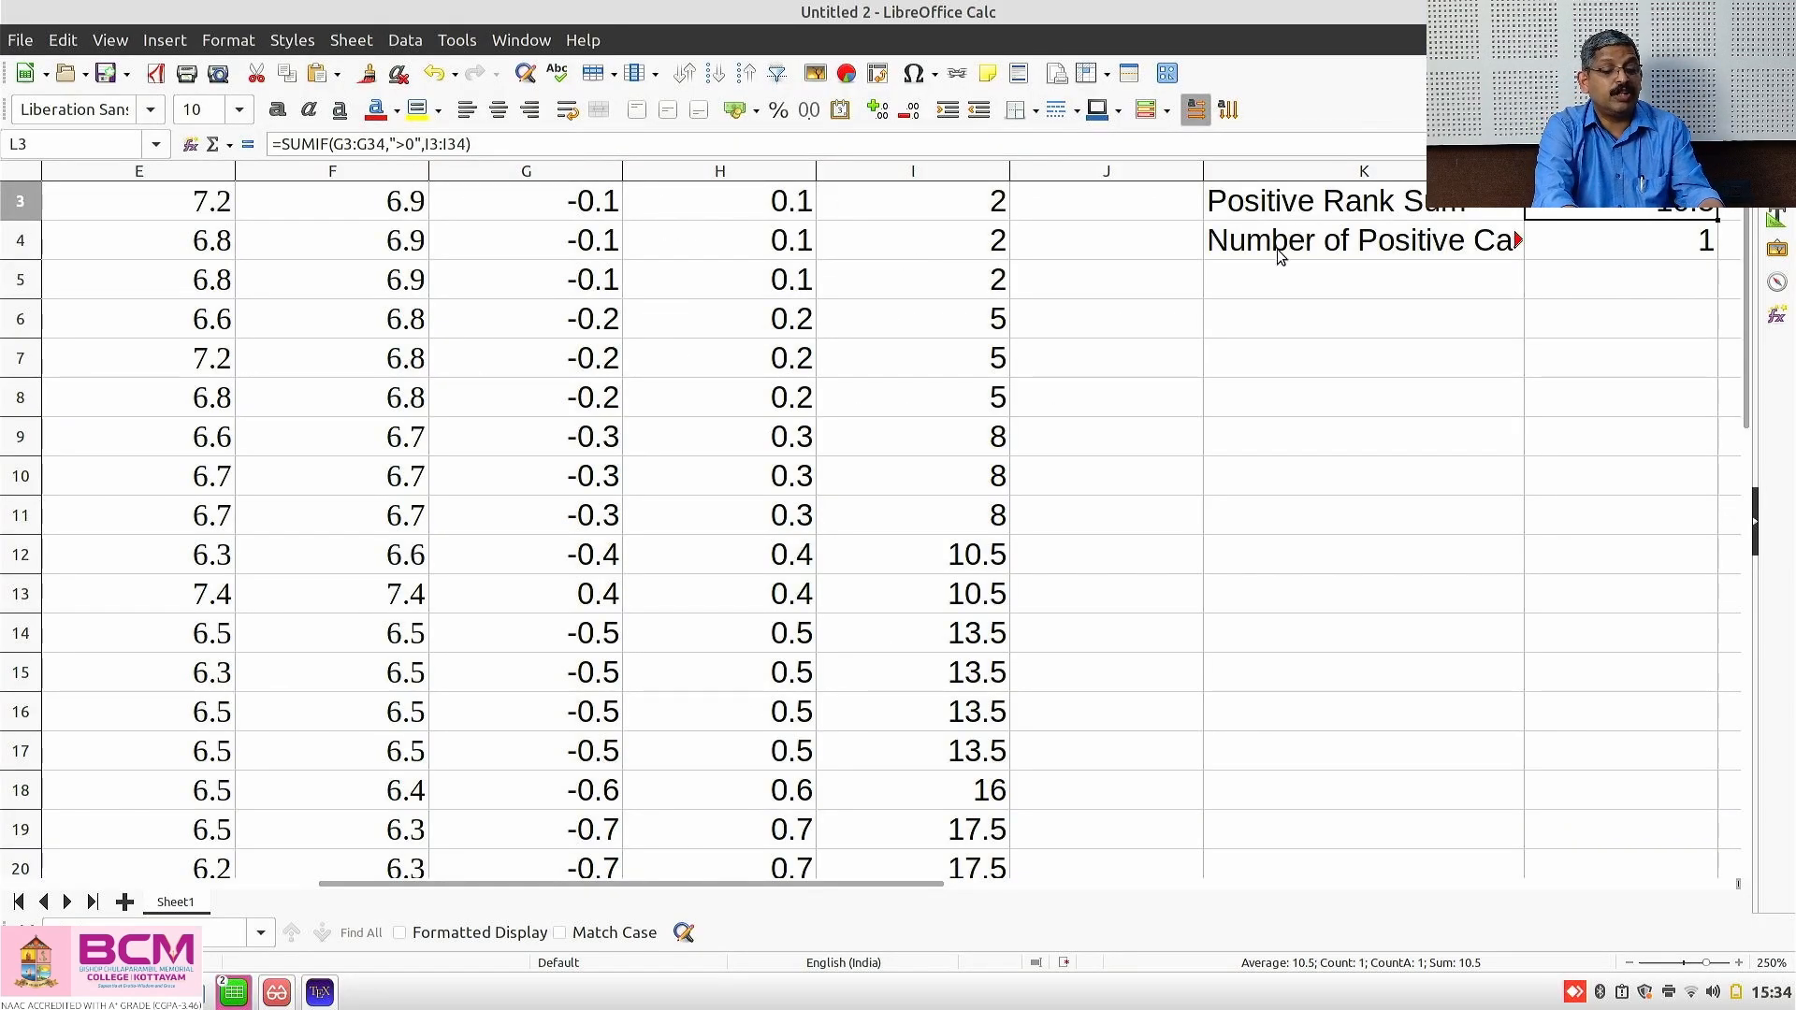
pyautogui.click(1260, 268)
pyautogui.write('Num')
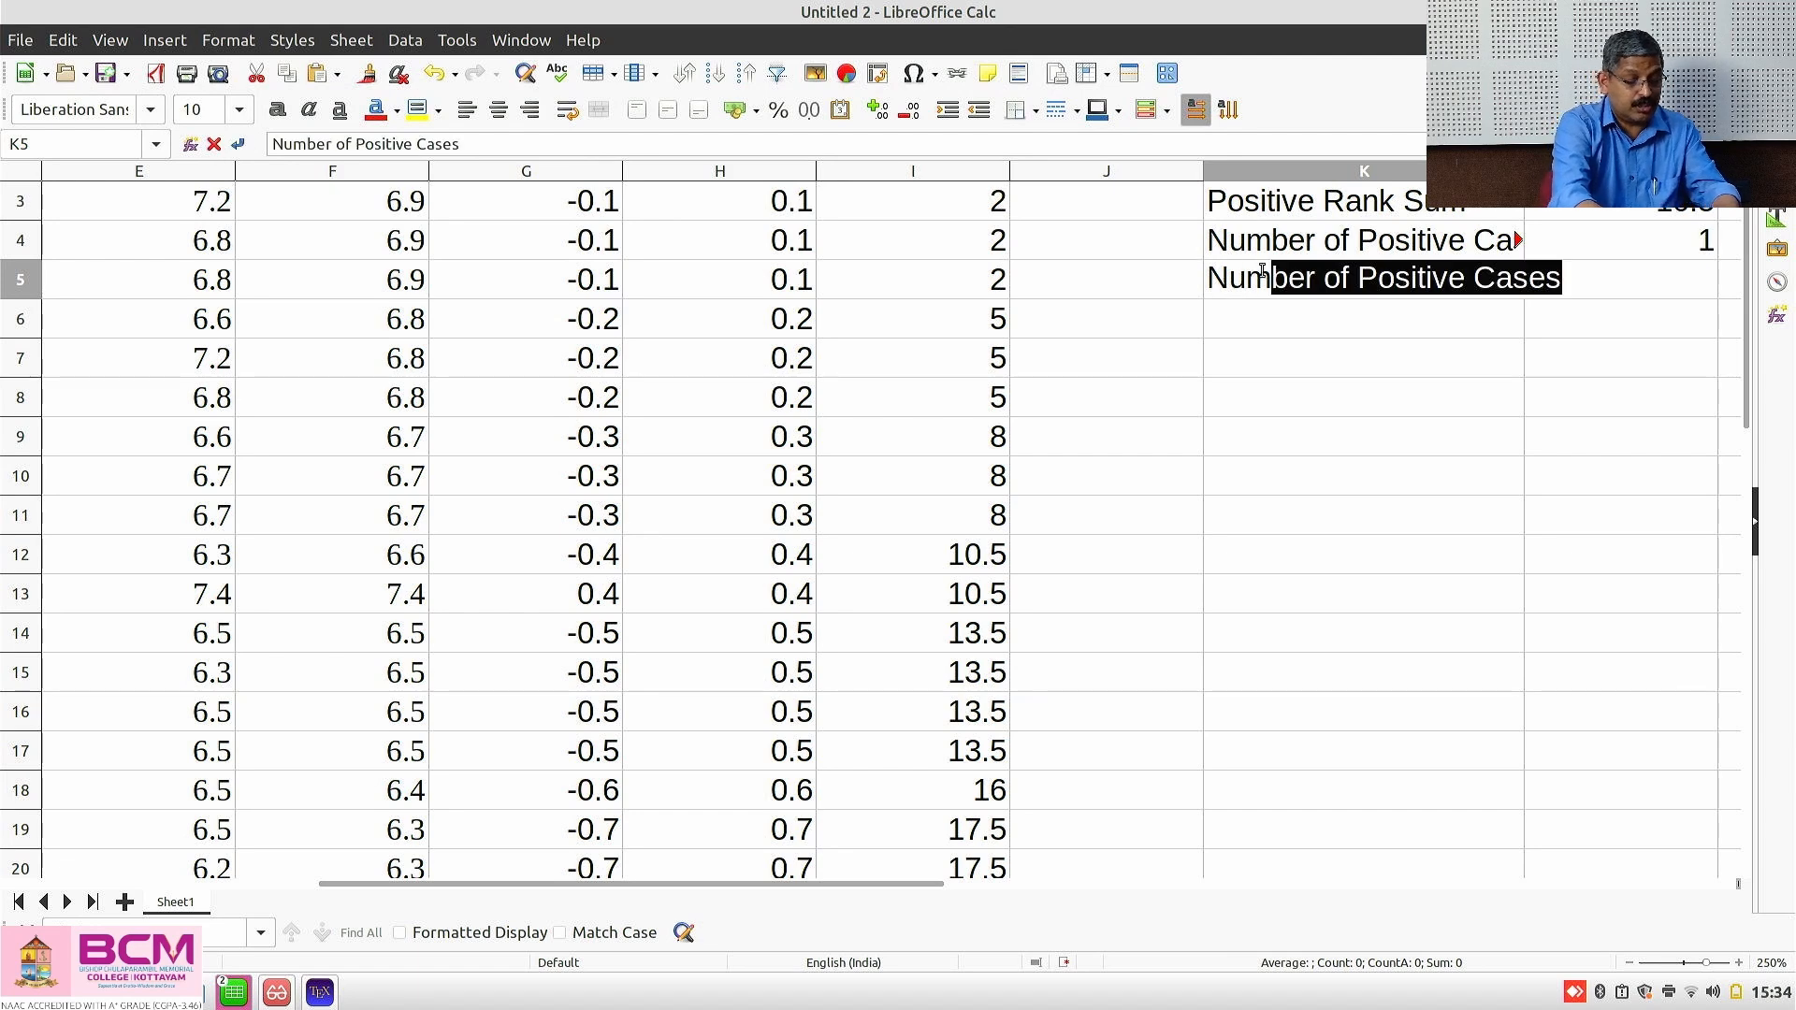
pyautogui.write('ber of Case')
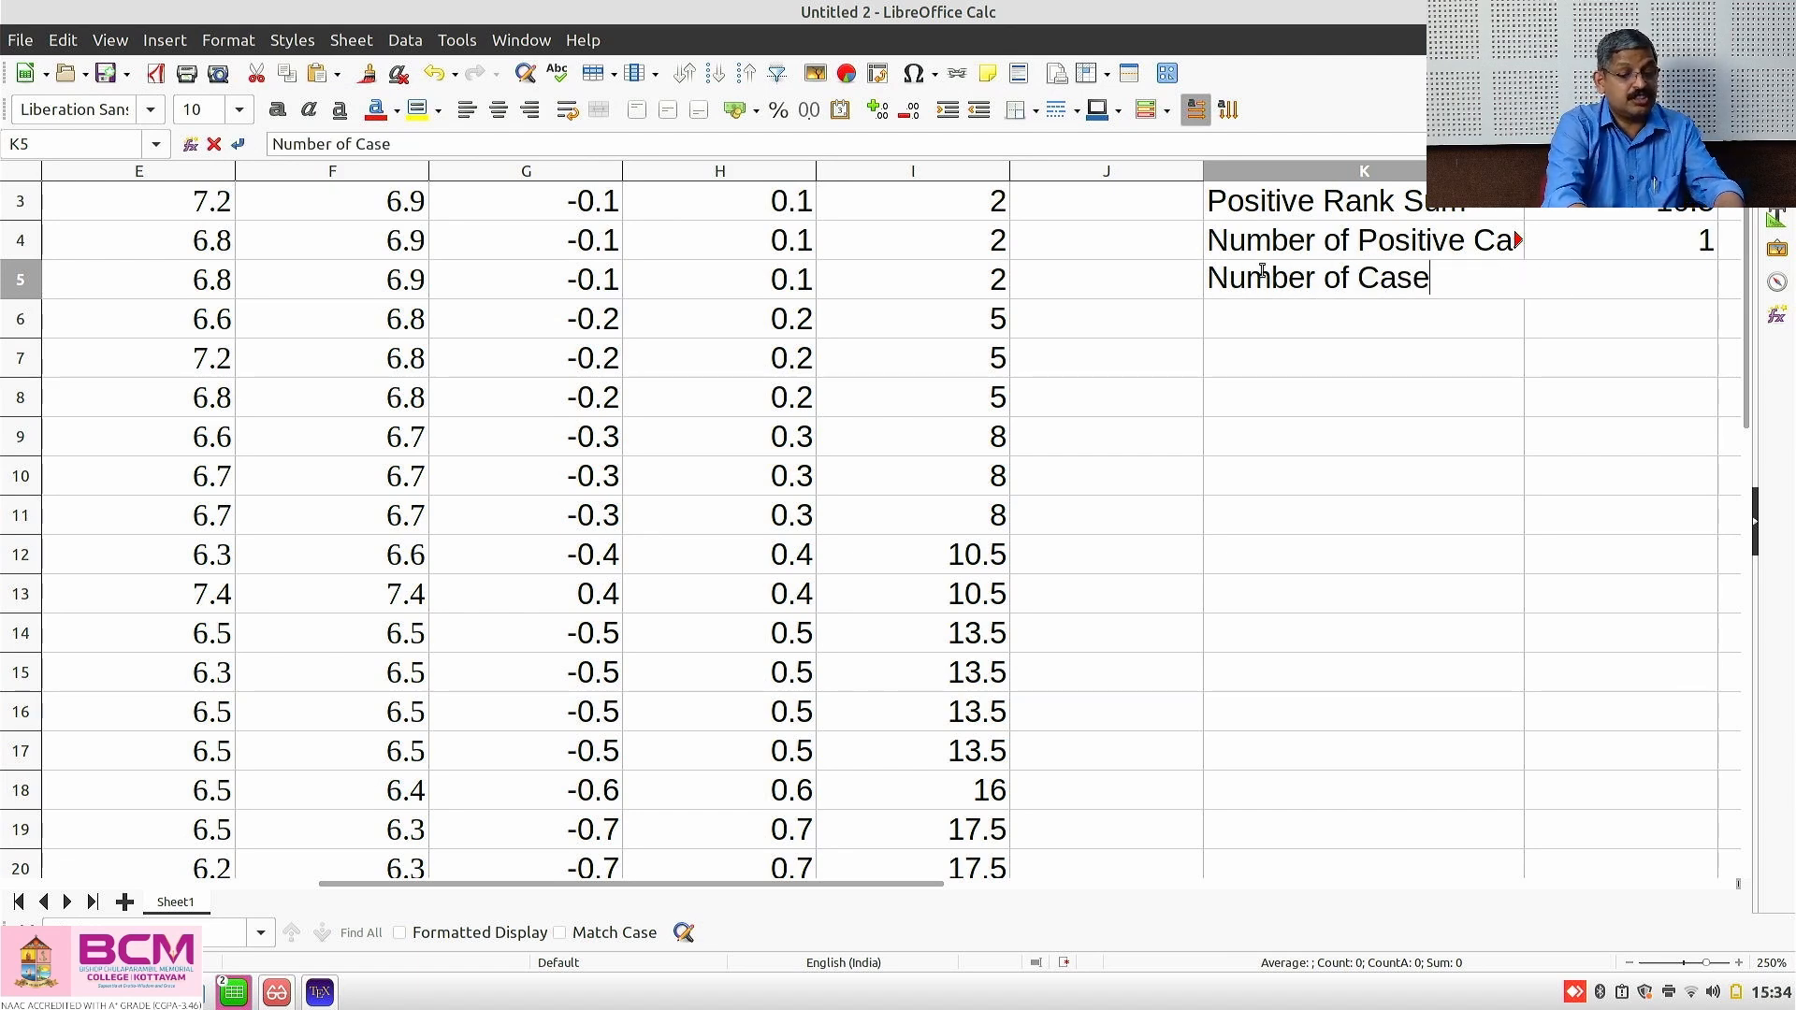
pyautogui.write('s')
pyautogui.press('Tab')
# Count the non-zero differences in L5 with the formula =COUNTIF(G3:G34,"<>0")
pyautogui.write('=')
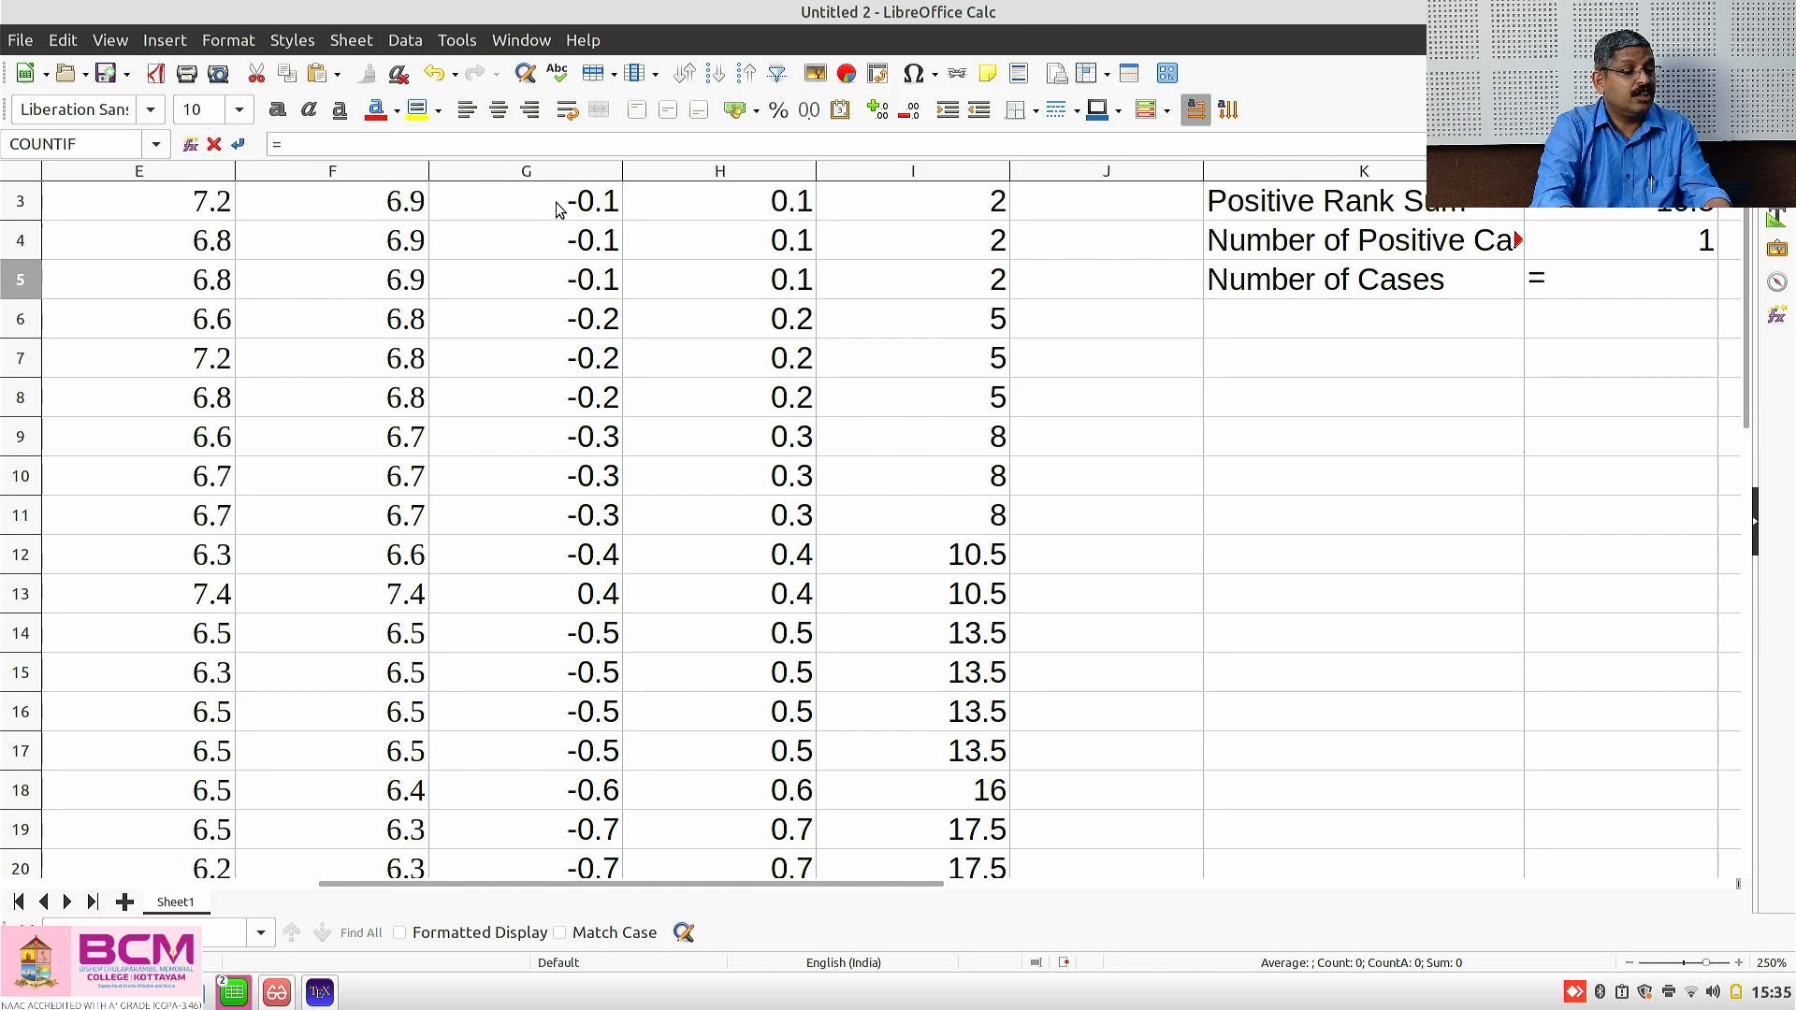
pyautogui.write('c')
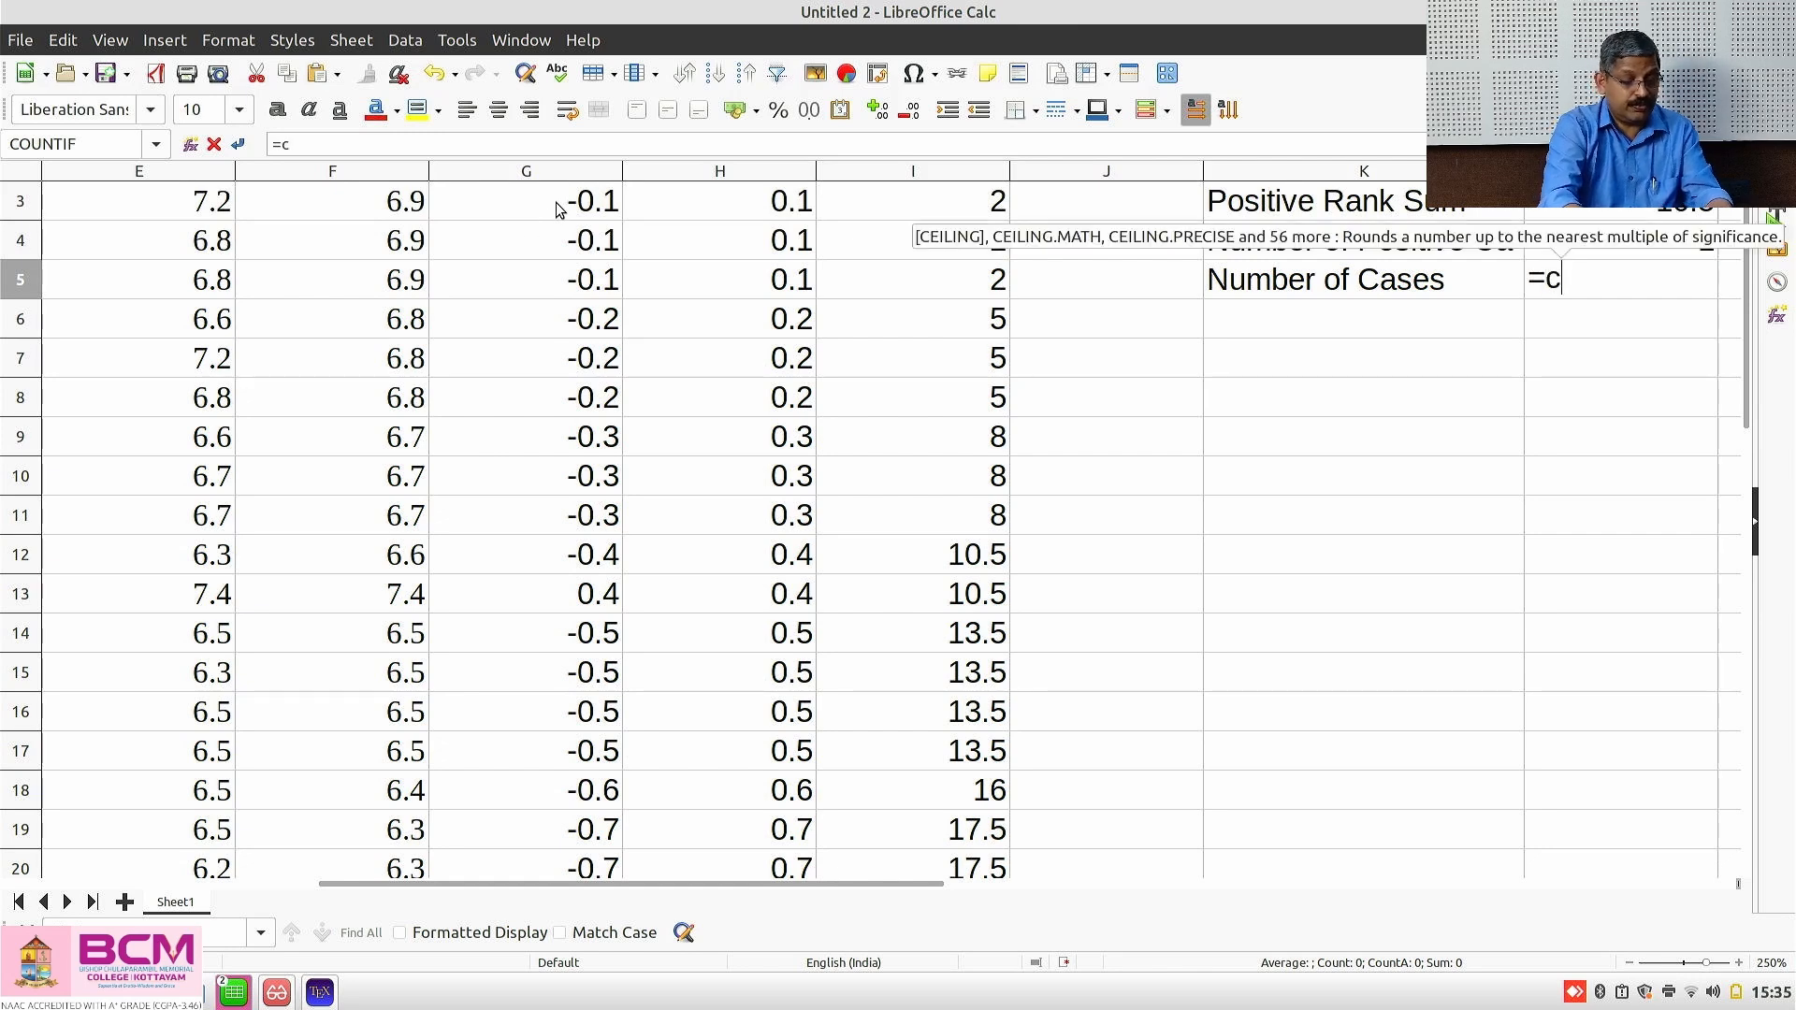
pyautogui.write('ountif(')
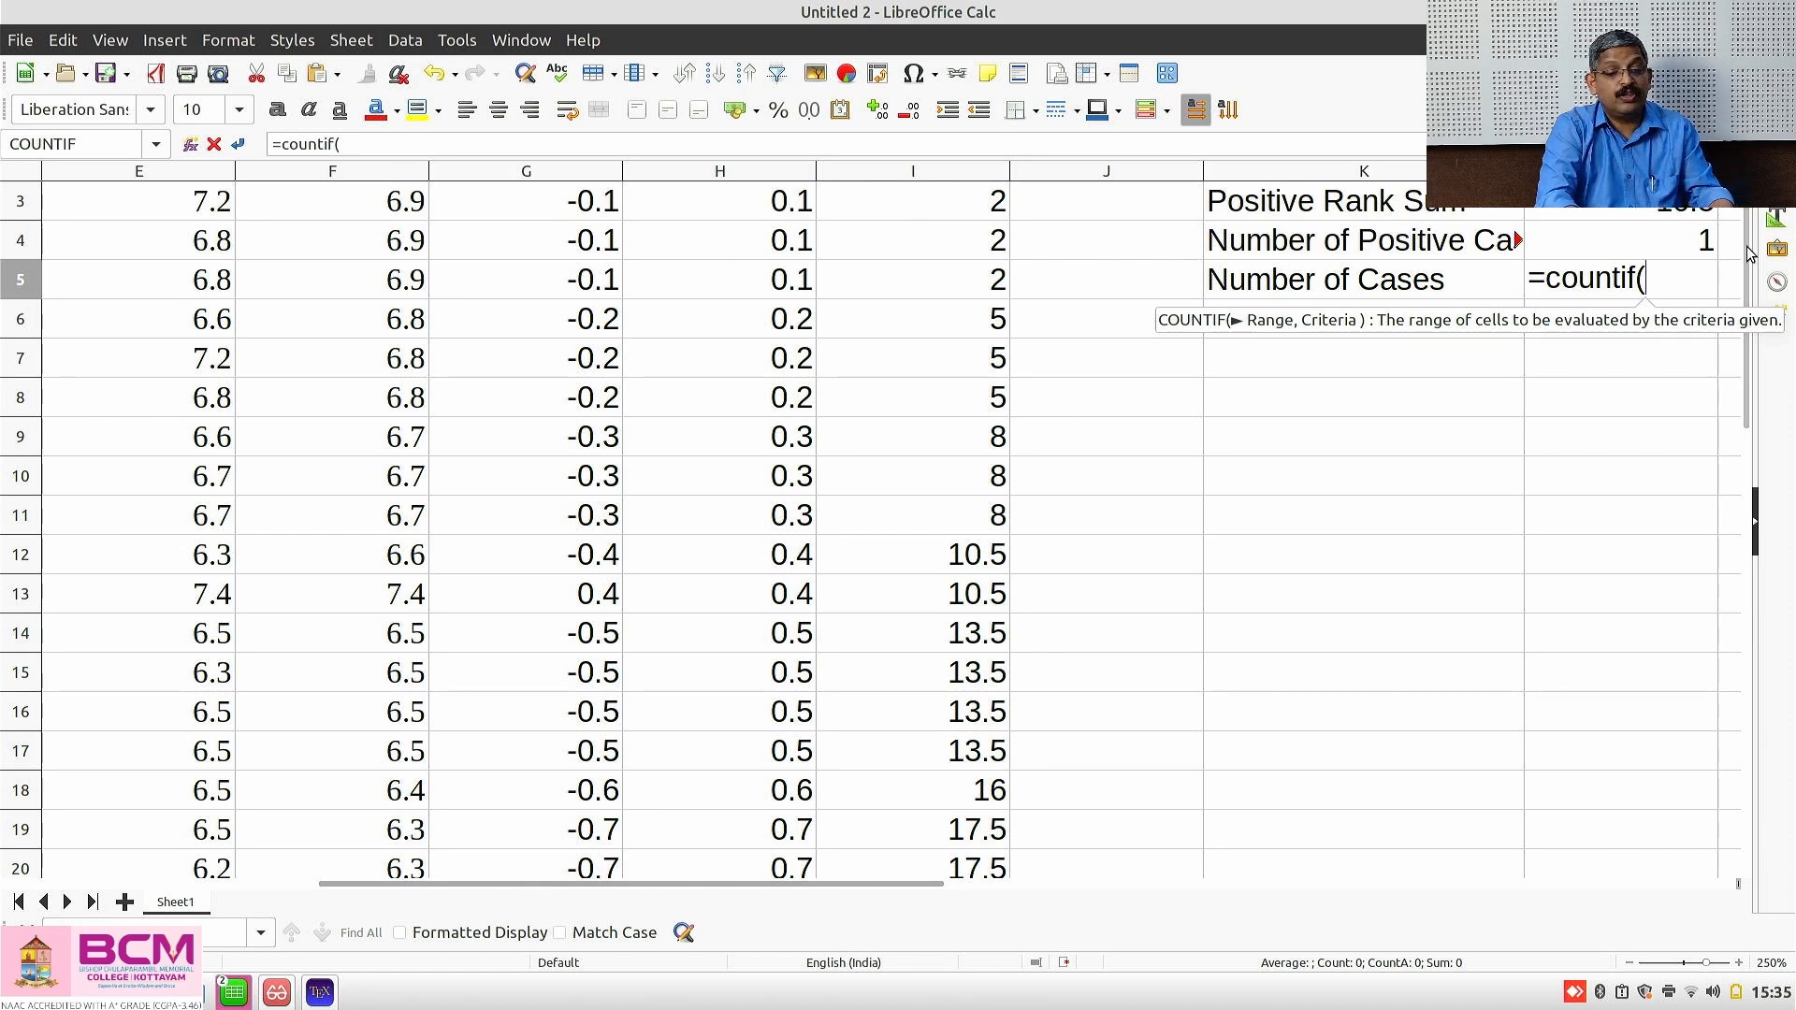
pyautogui.scroll(1, 889, 332)
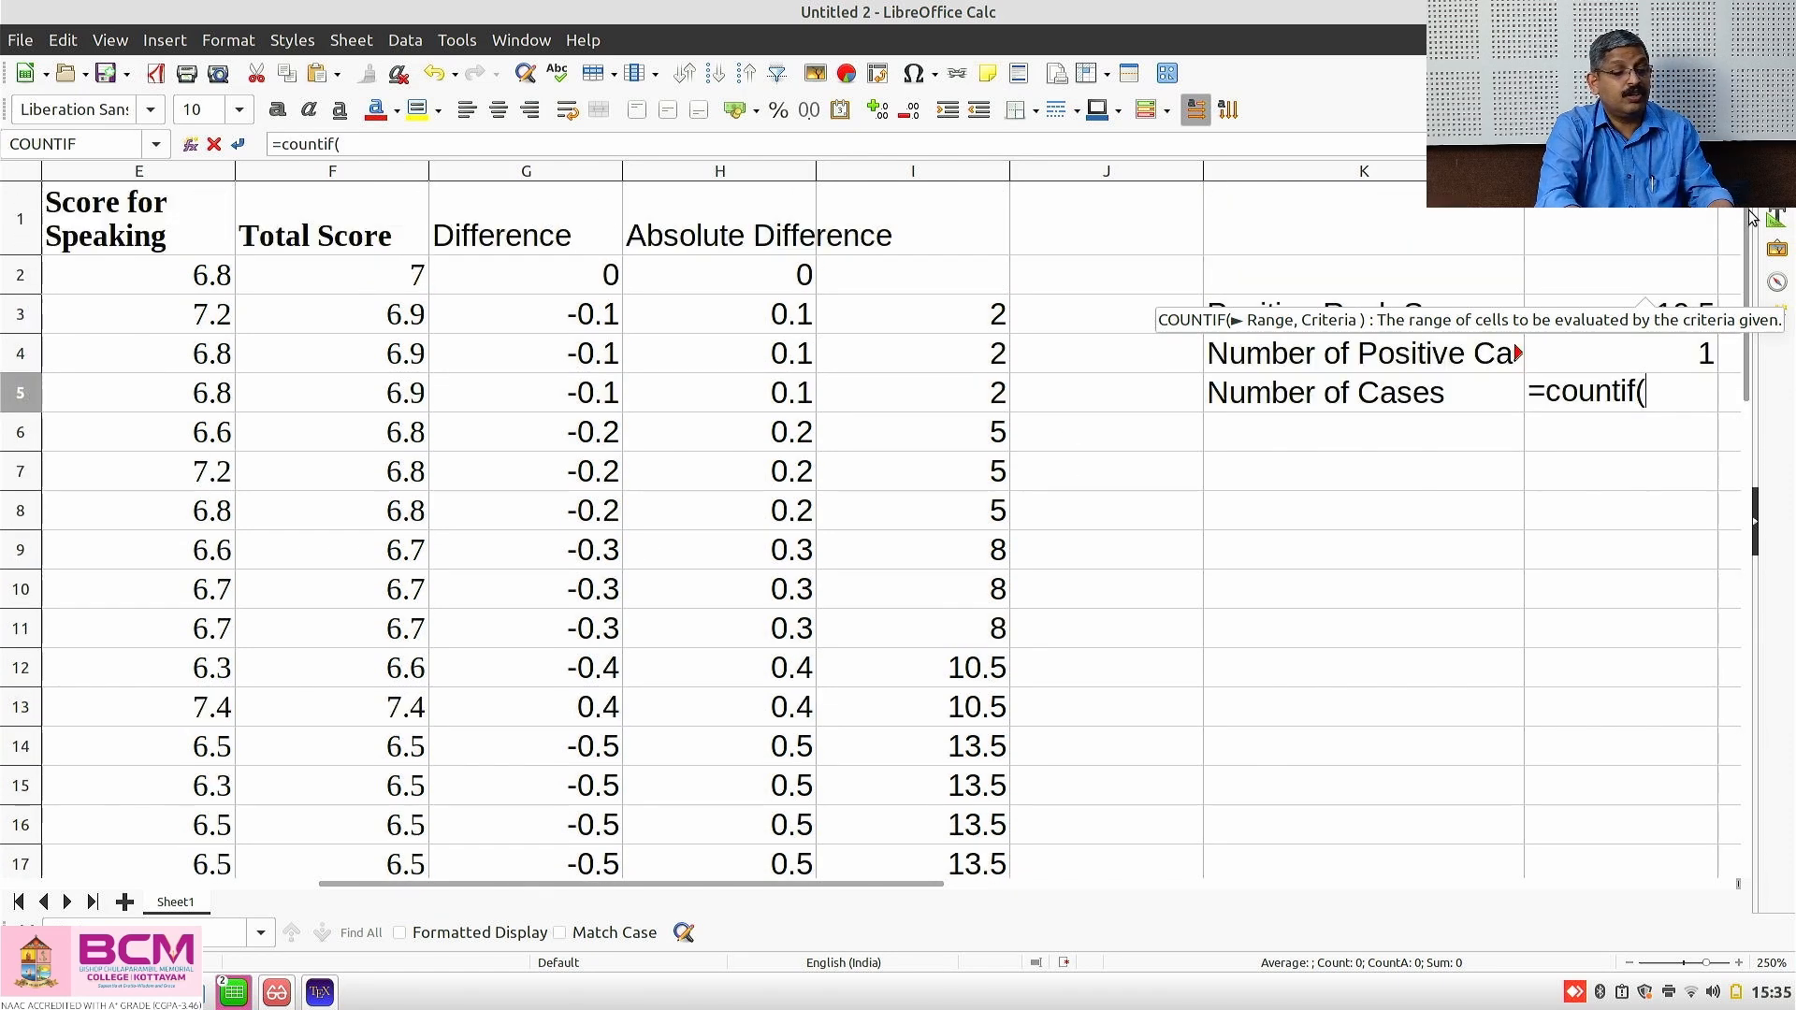
pyautogui.click(582, 320)
pyautogui.hotkey('ctrl', 'shift', 'Down')
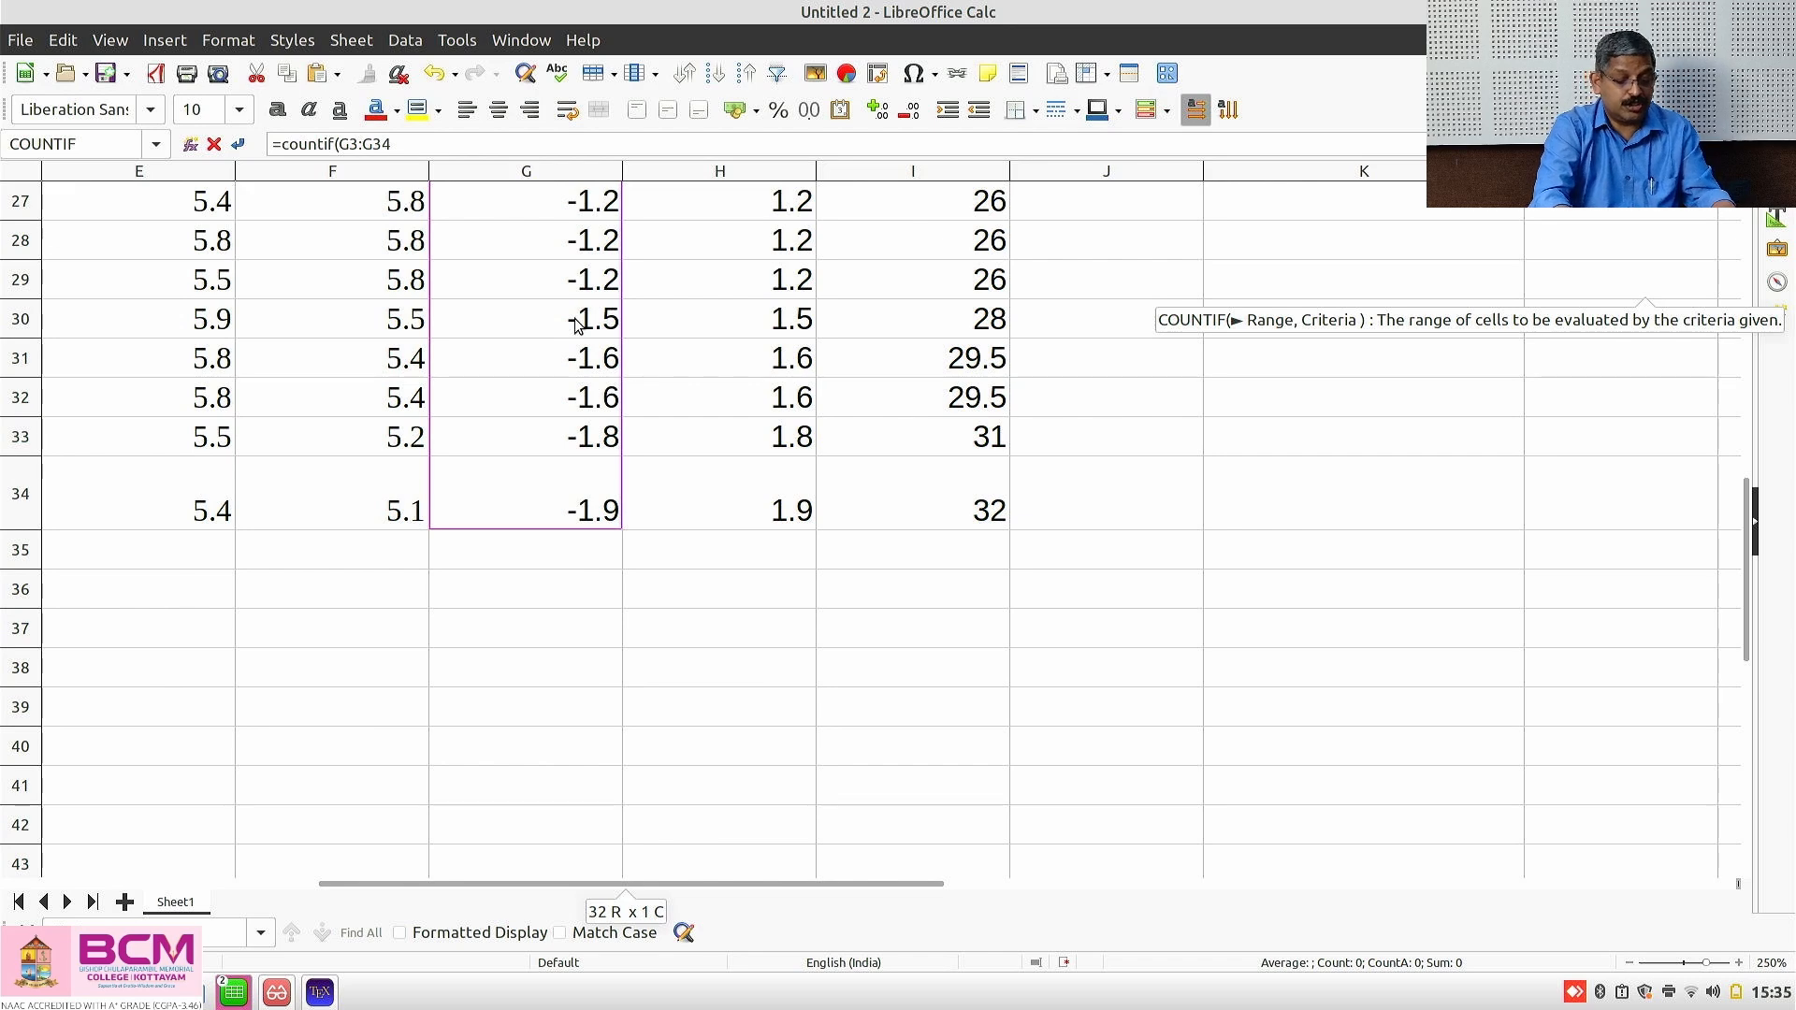
pyautogui.write(',')
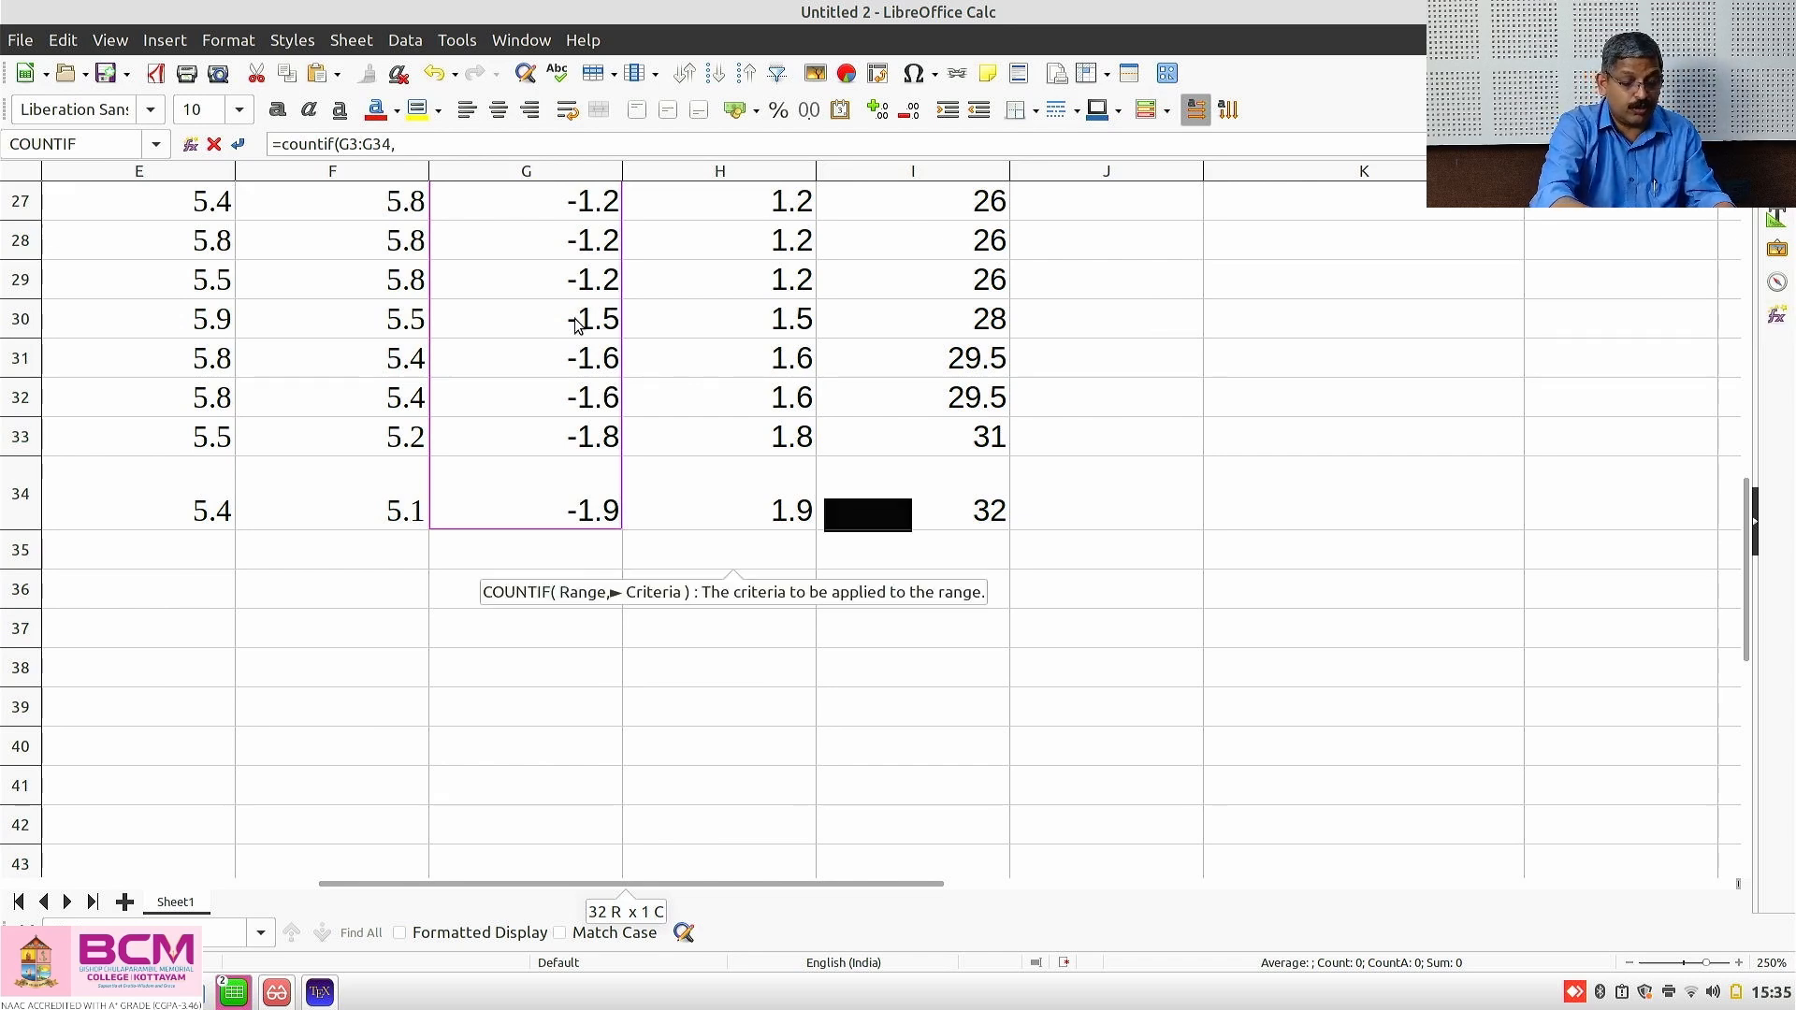
pyautogui.write('"')
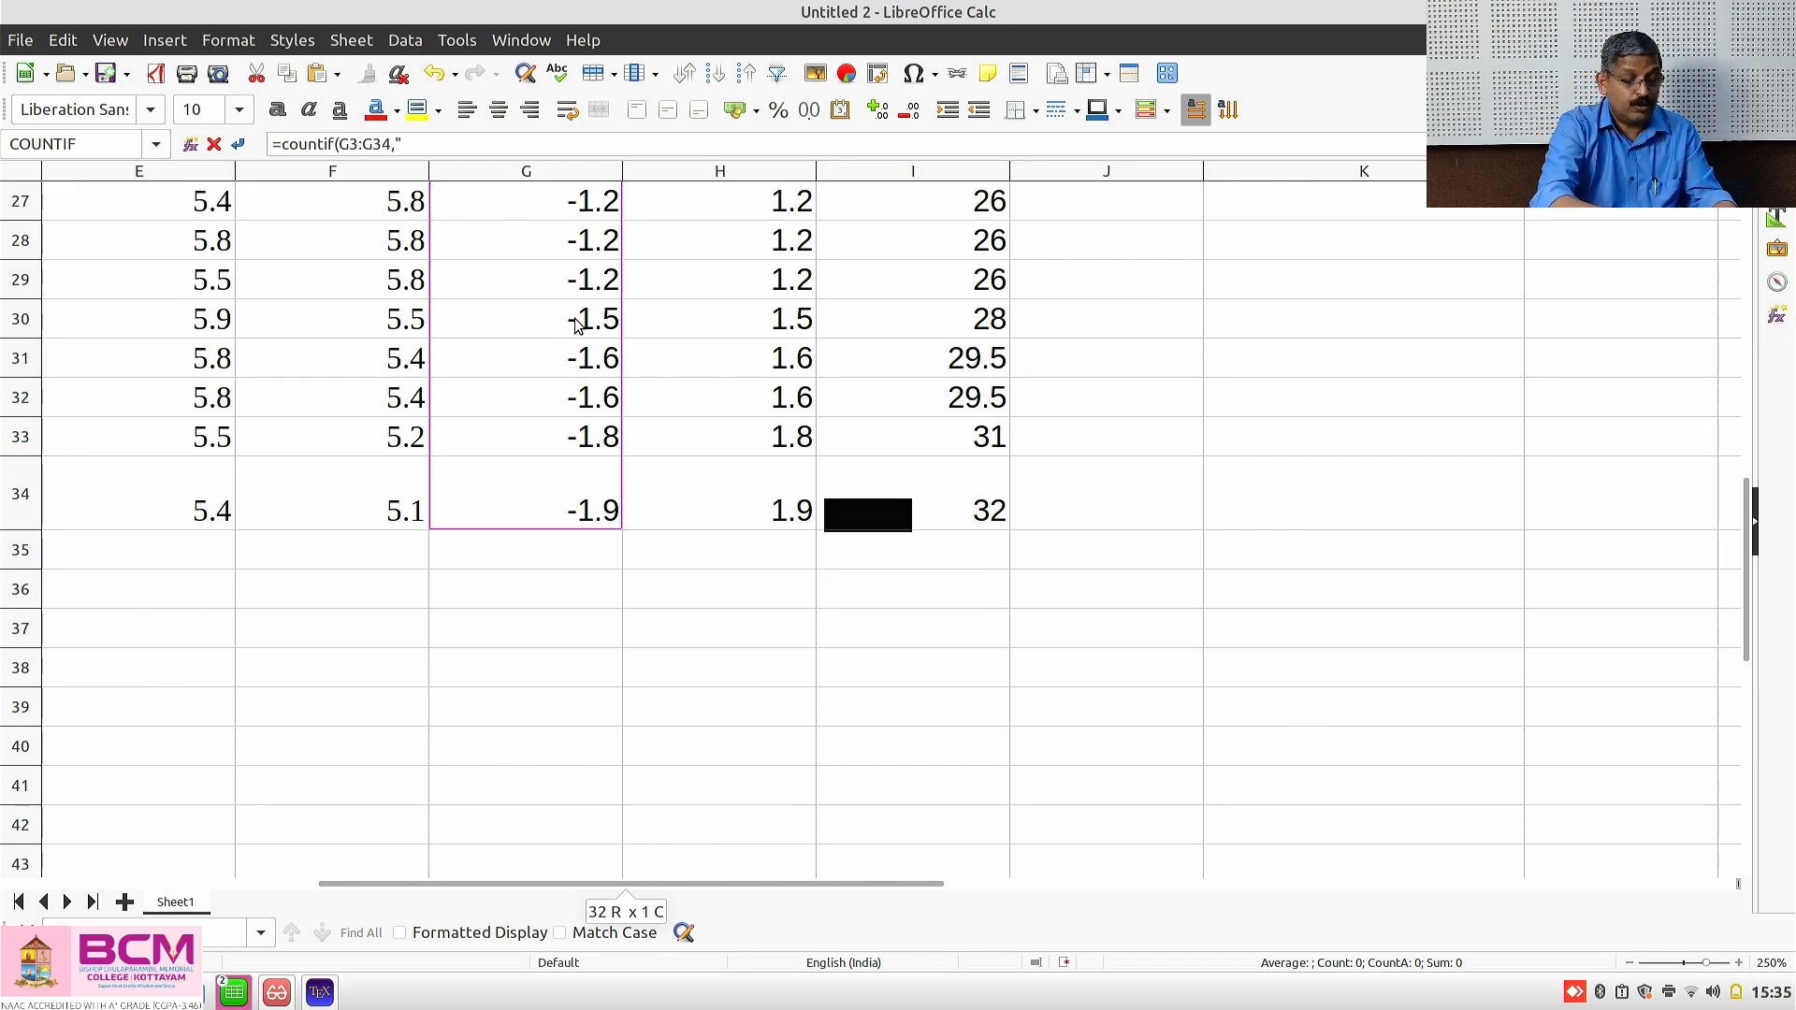
pyautogui.write('<>0"')
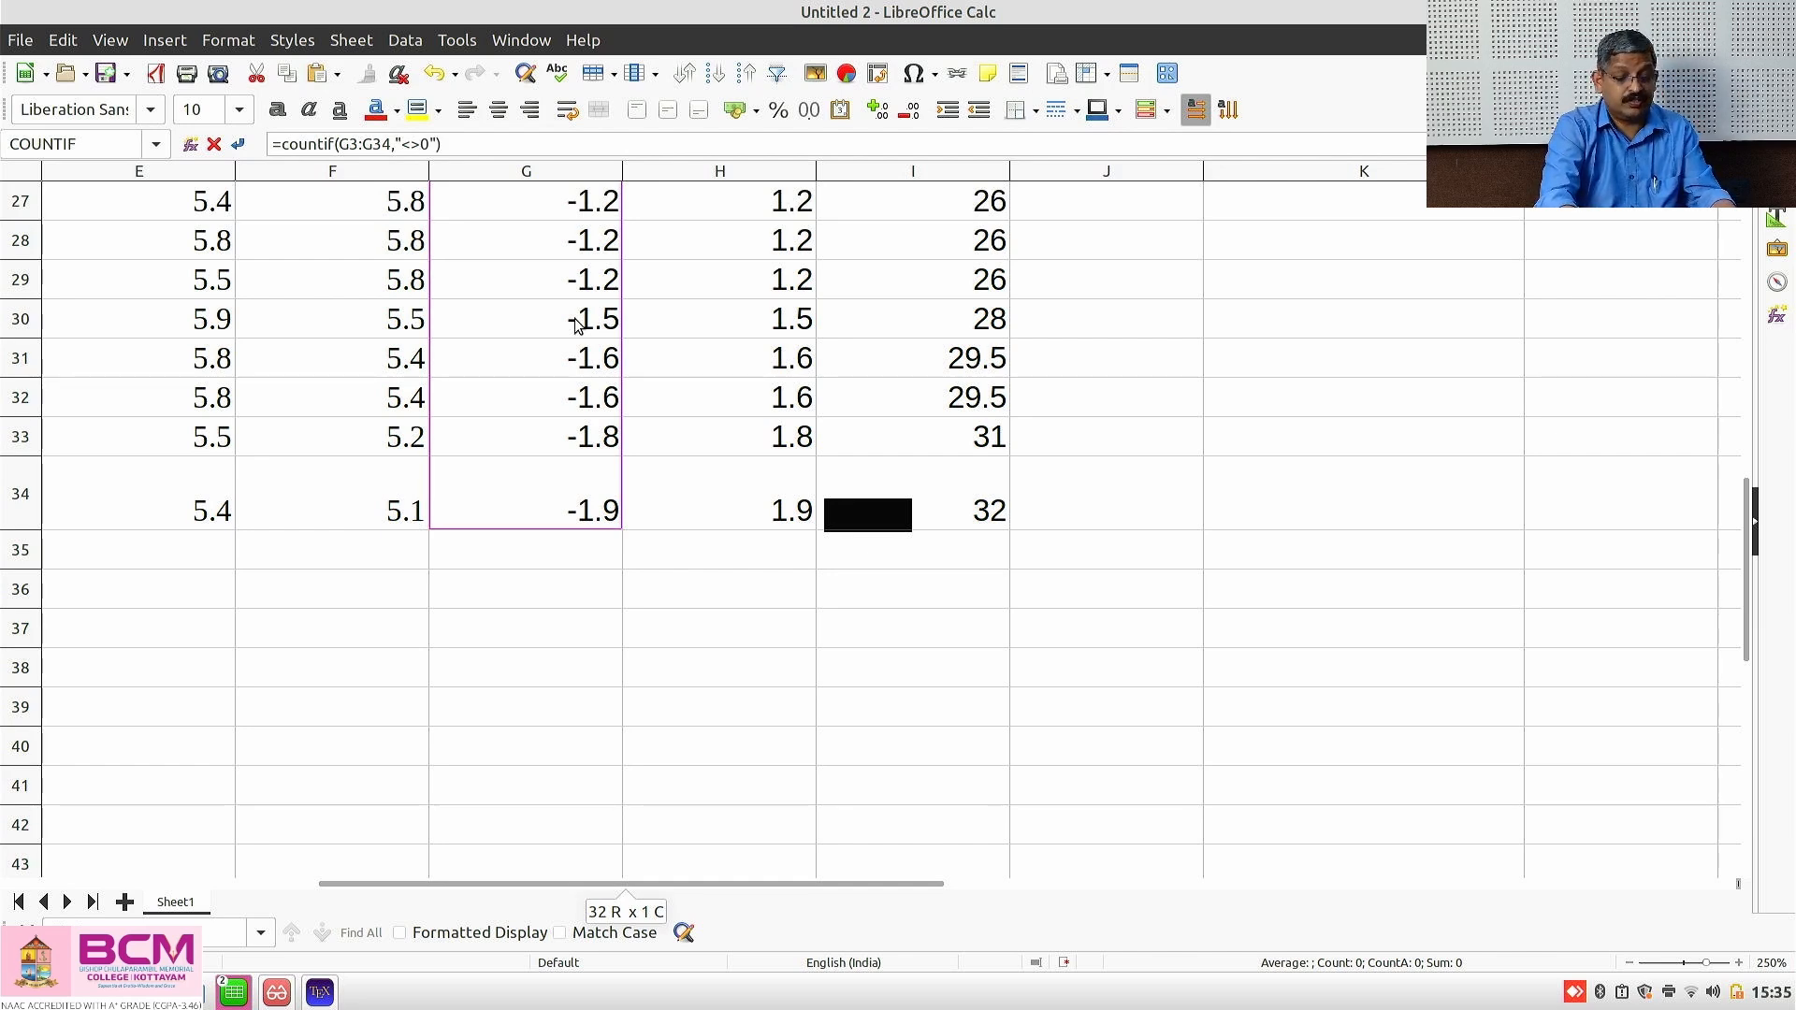
pyautogui.press('Return')
pyautogui.press('Up')
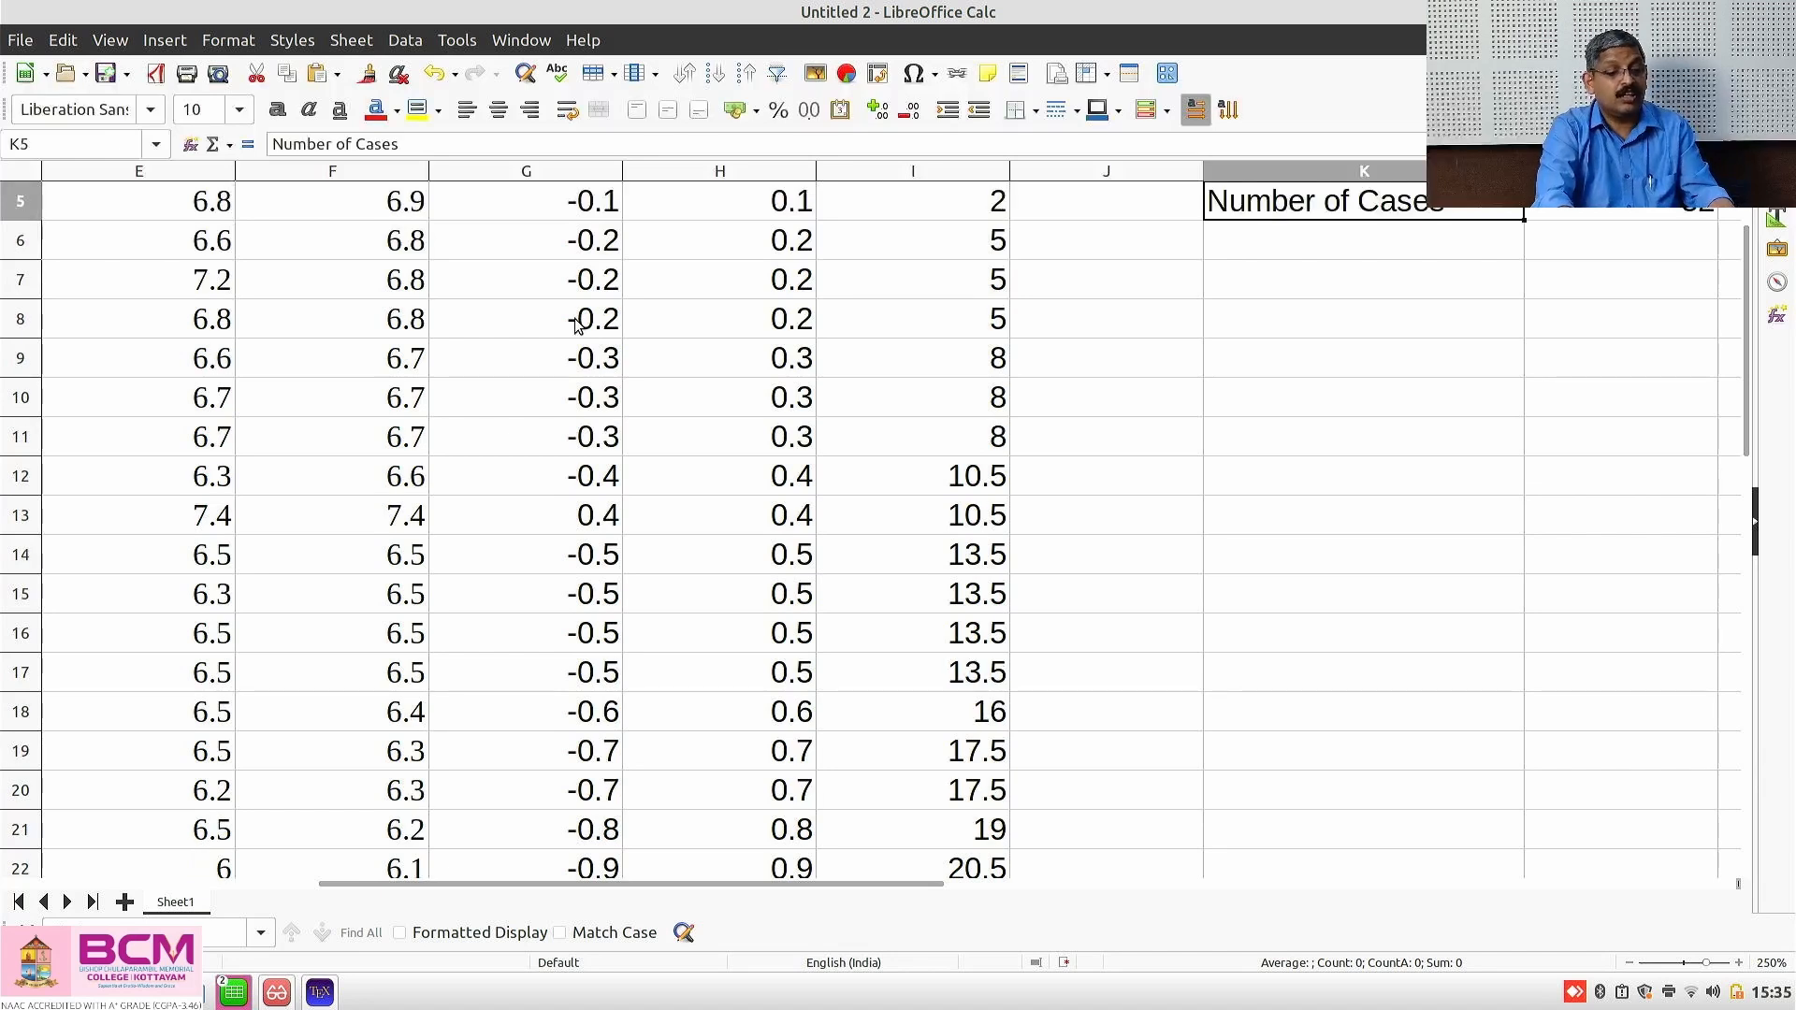
pyautogui.press('Up')
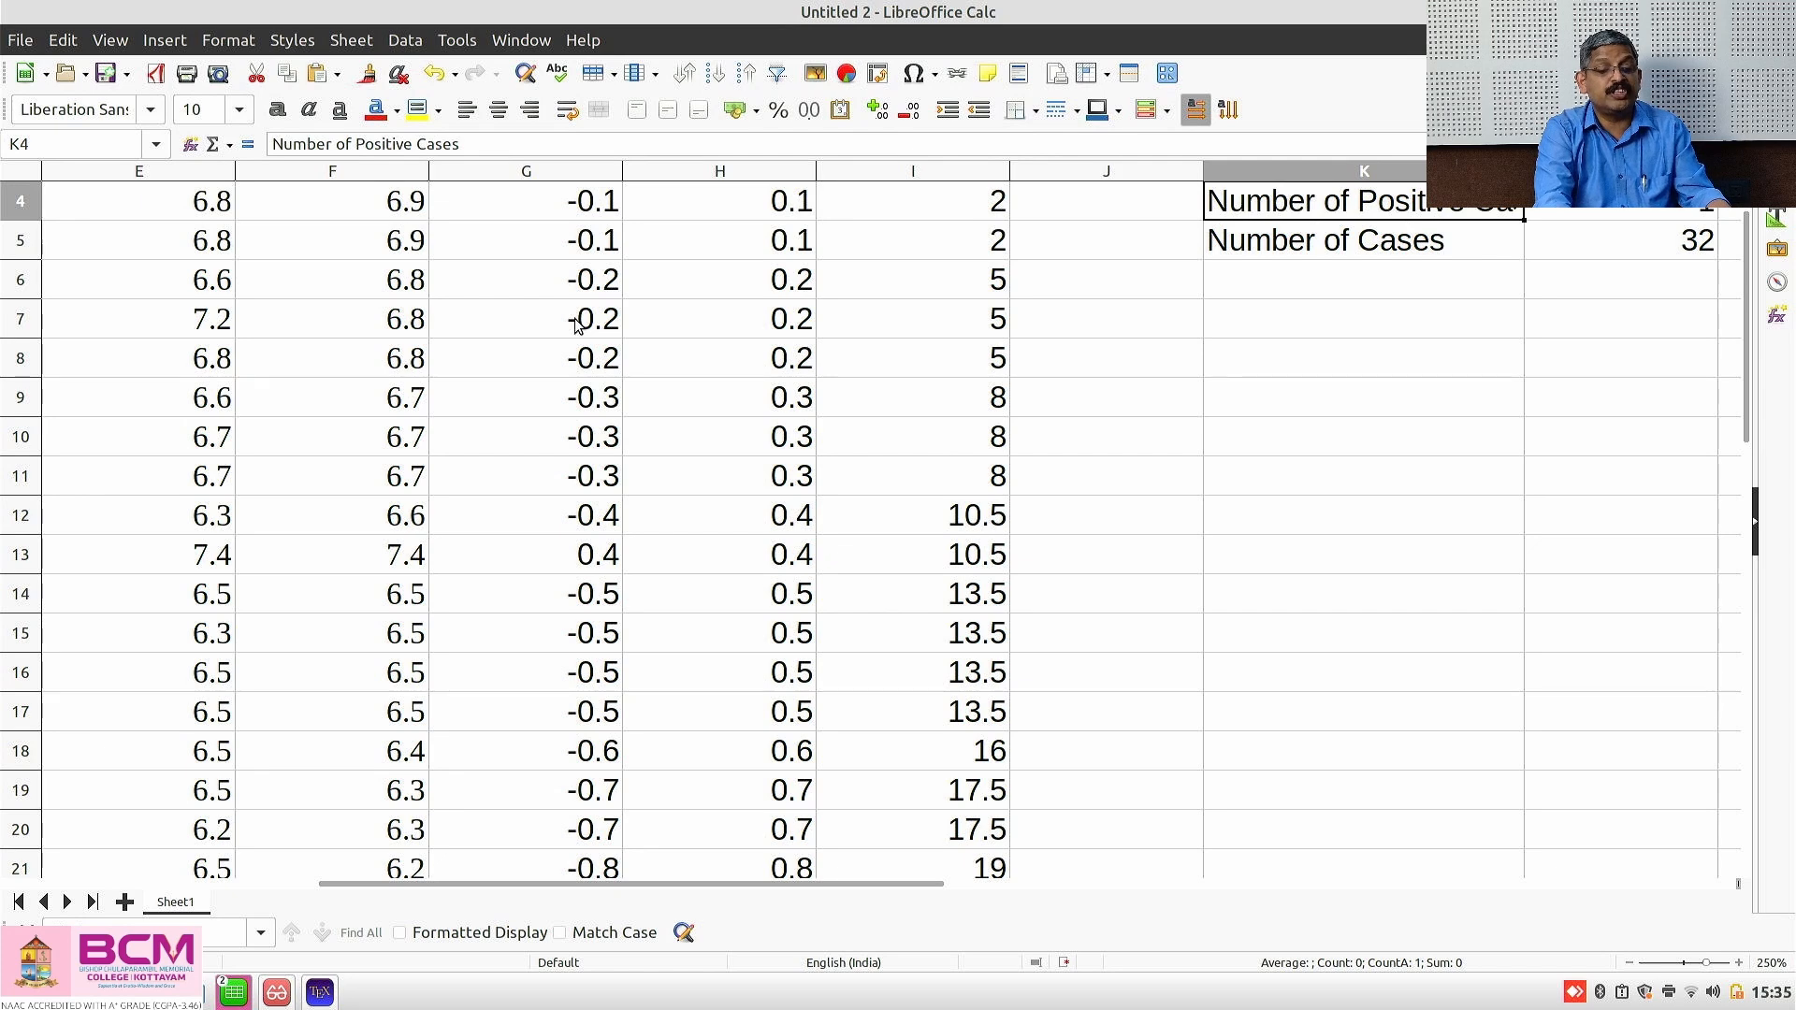
pyautogui.press('Right')
pyautogui.press('Down')
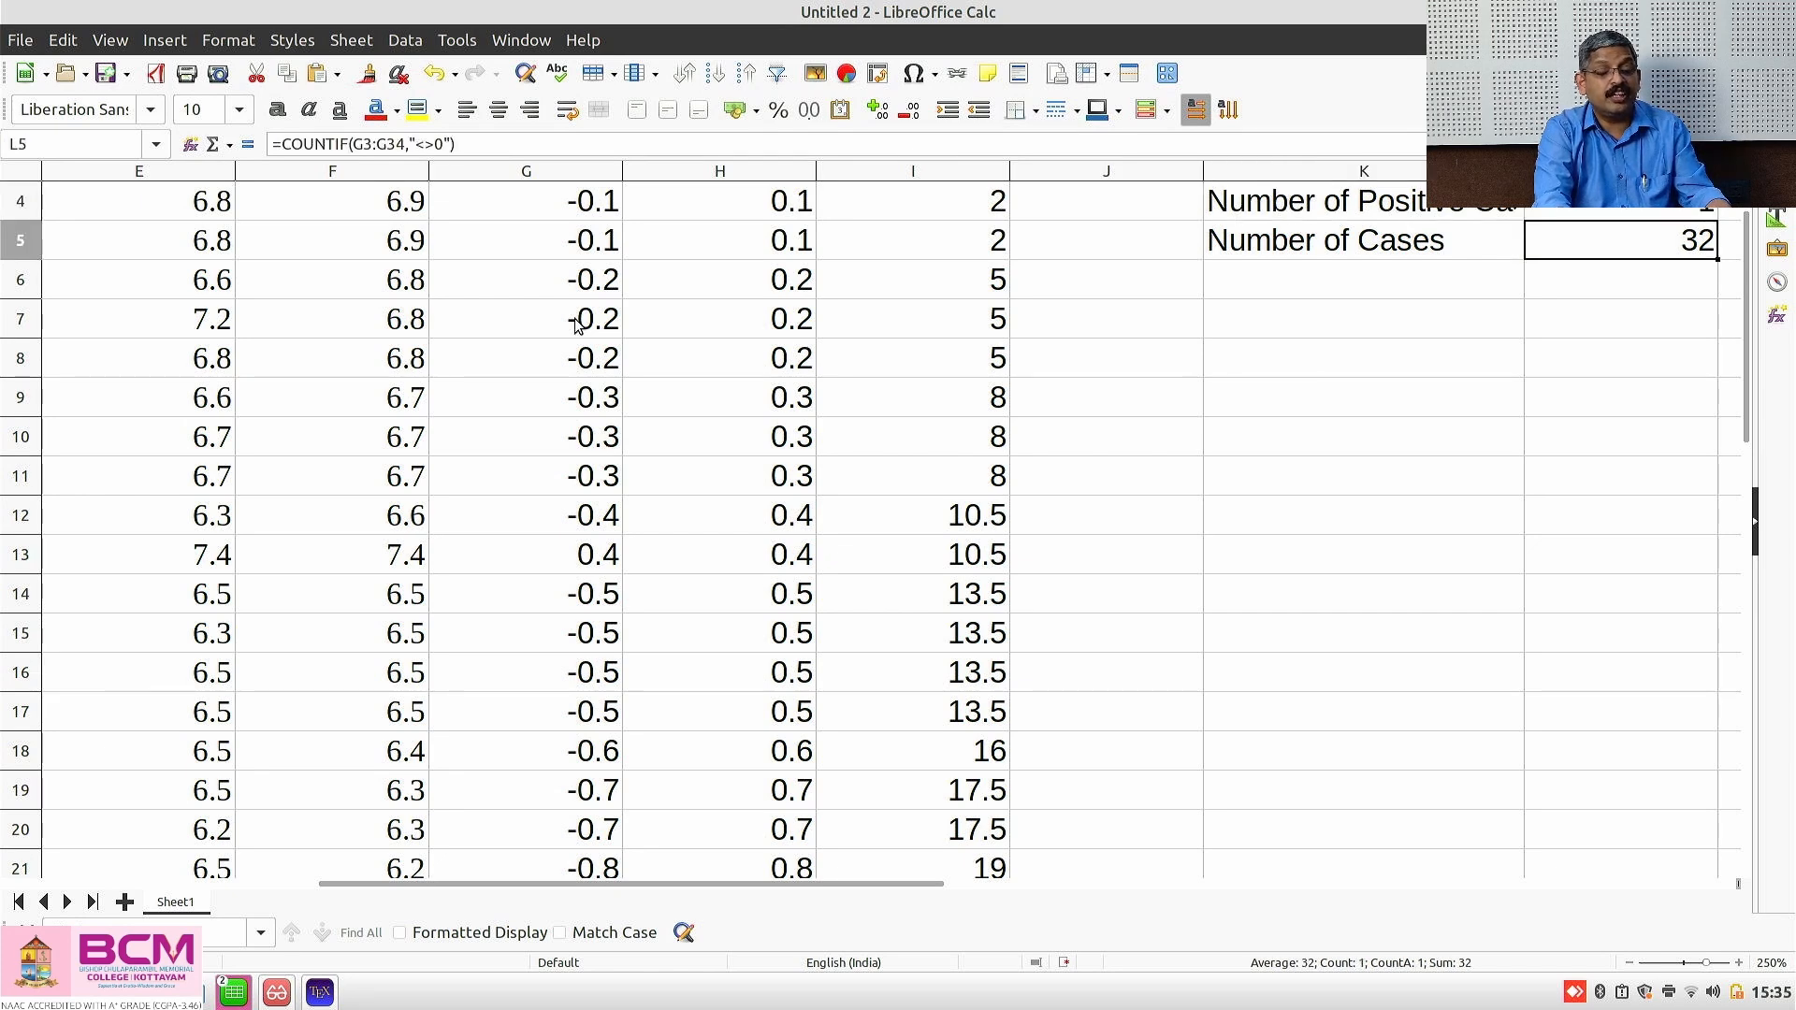
# Enter the label "Statistic" in cell K7
pyautogui.press('Down')
pyautogui.press('Down')
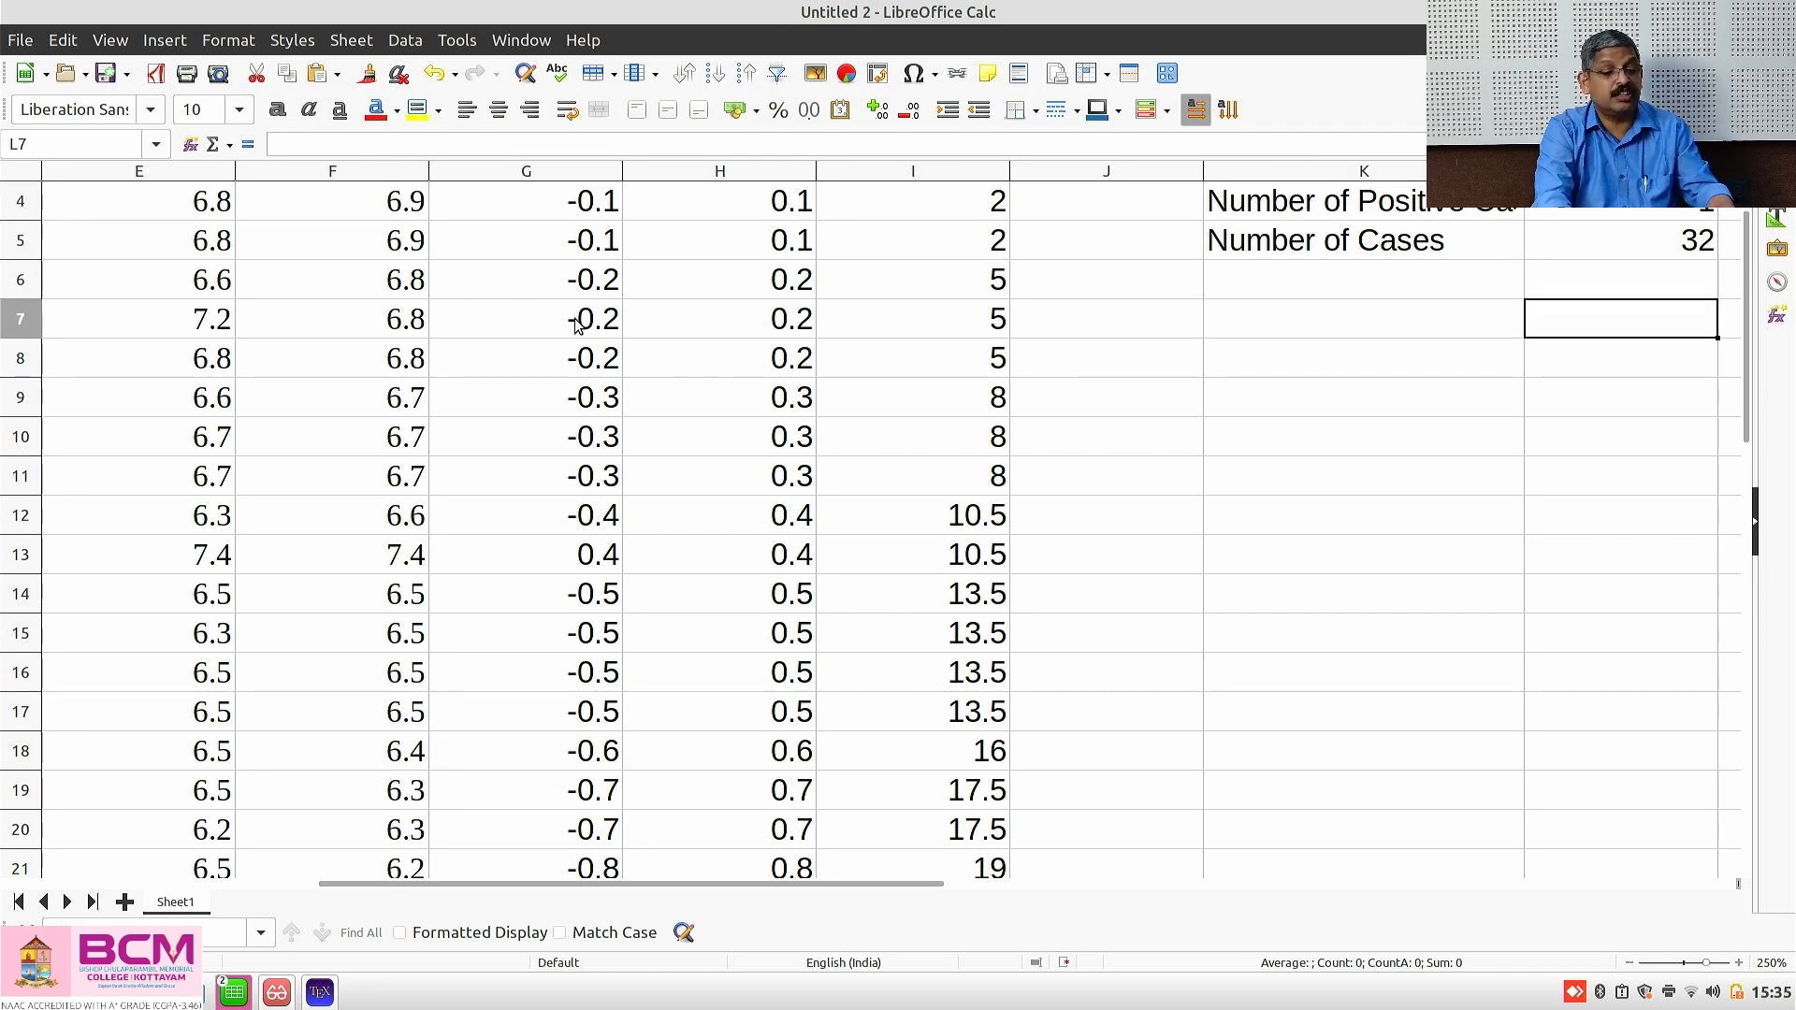
pyautogui.press('Left')
pyautogui.write('Statistic')
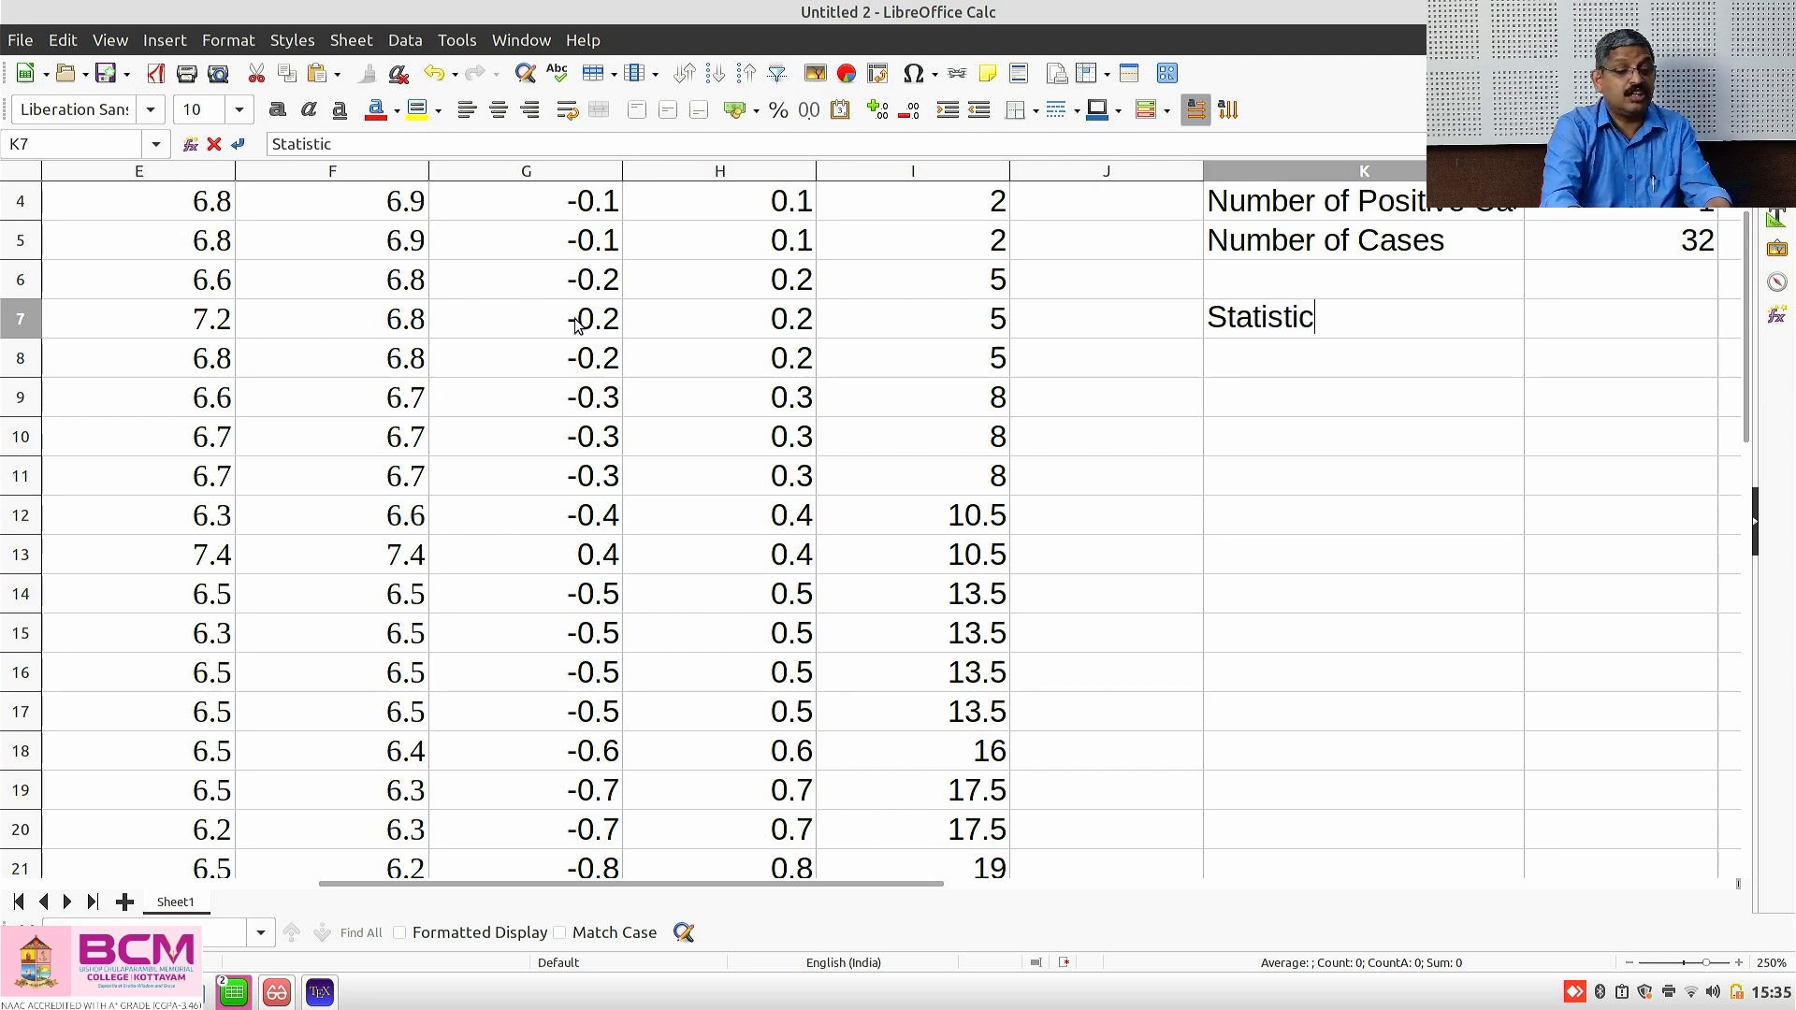
pyautogui.press('Tab')
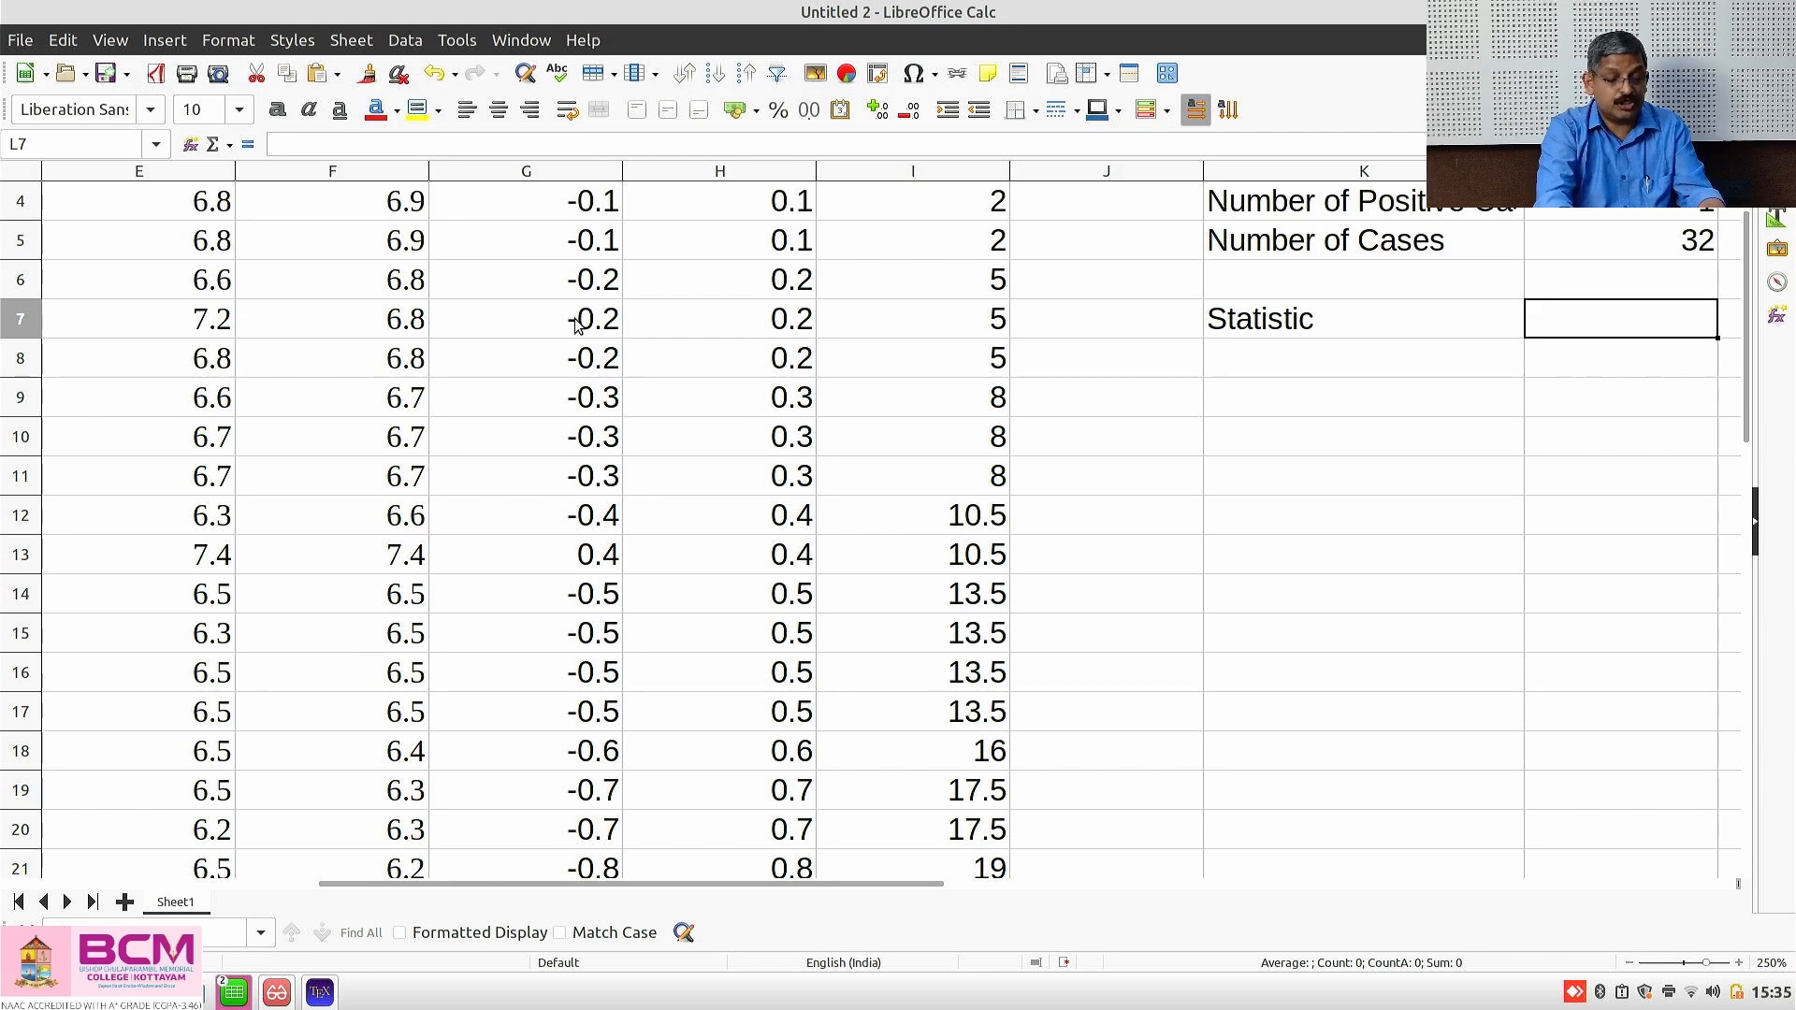
# Compute the numerator of the test statistic in L7 with the formula =L3-(L5*(L5+1)/4)
pyautogui.press('Up')
pyautogui.press('Up')
pyautogui.press('Up')
pyautogui.press('Up')
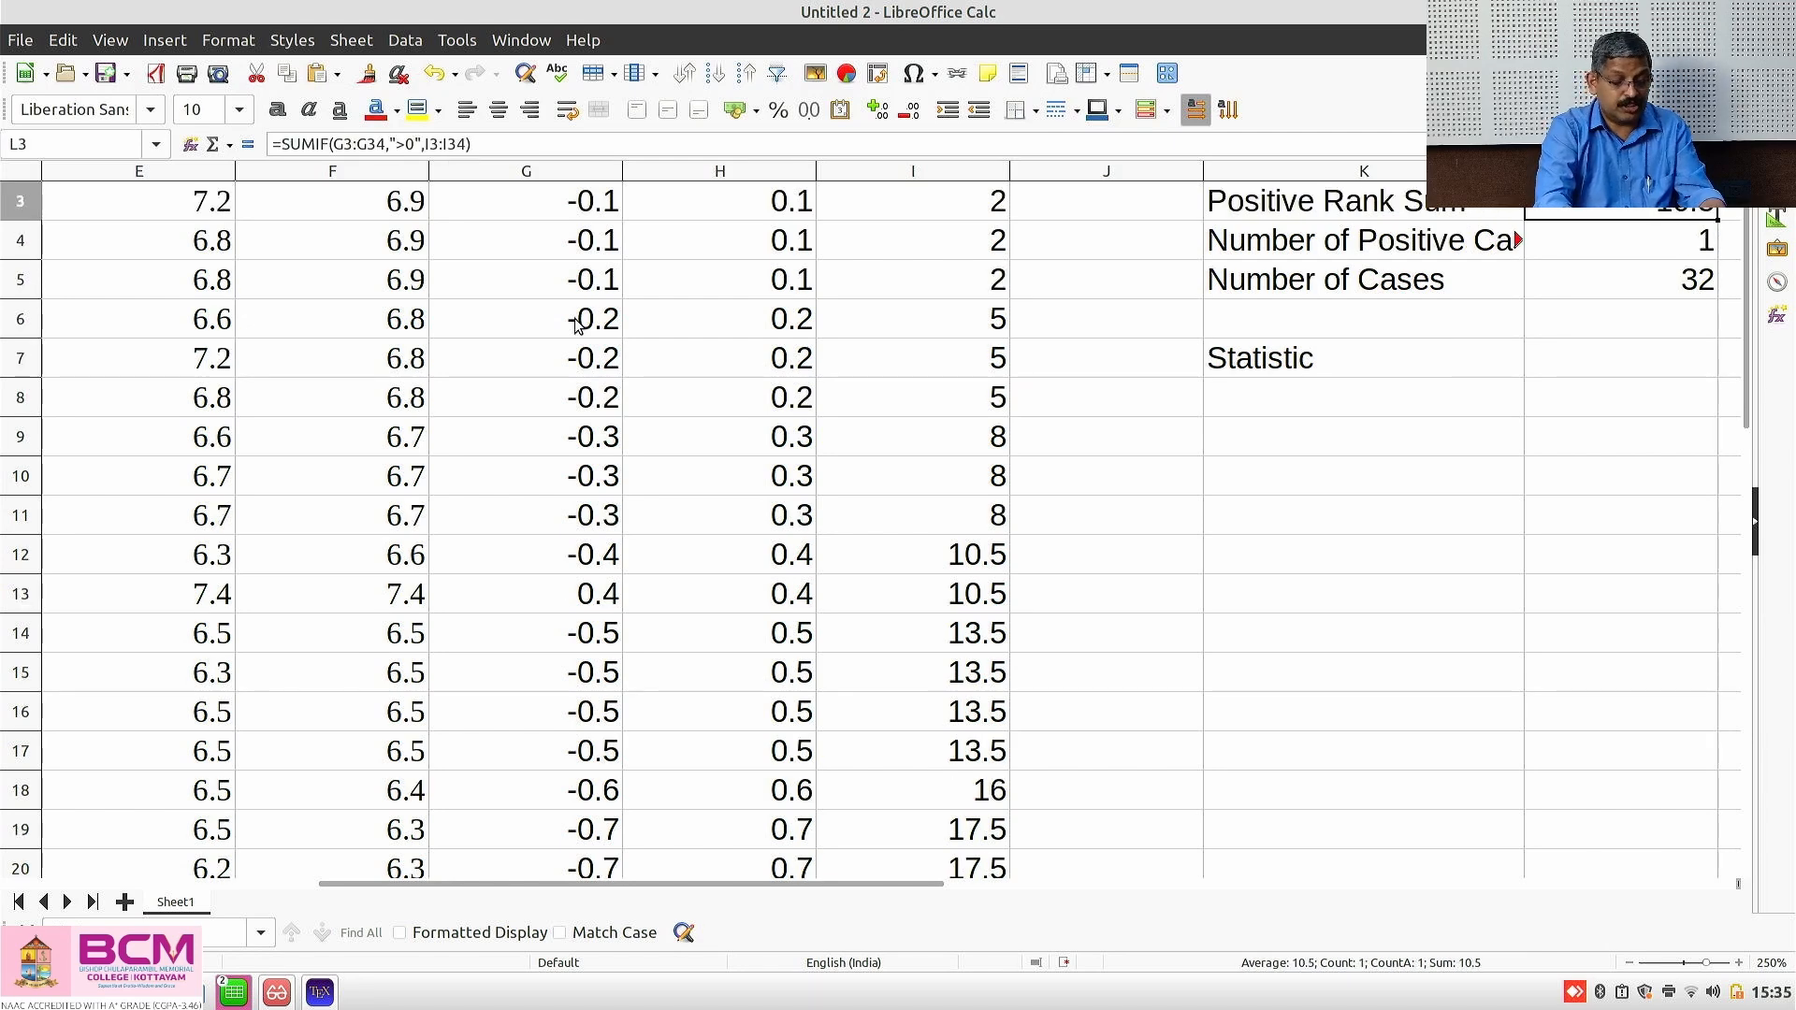
pyautogui.press('Down')
pyautogui.press('Down')
pyautogui.press('Down')
pyautogui.press('Down')
pyautogui.write('=')
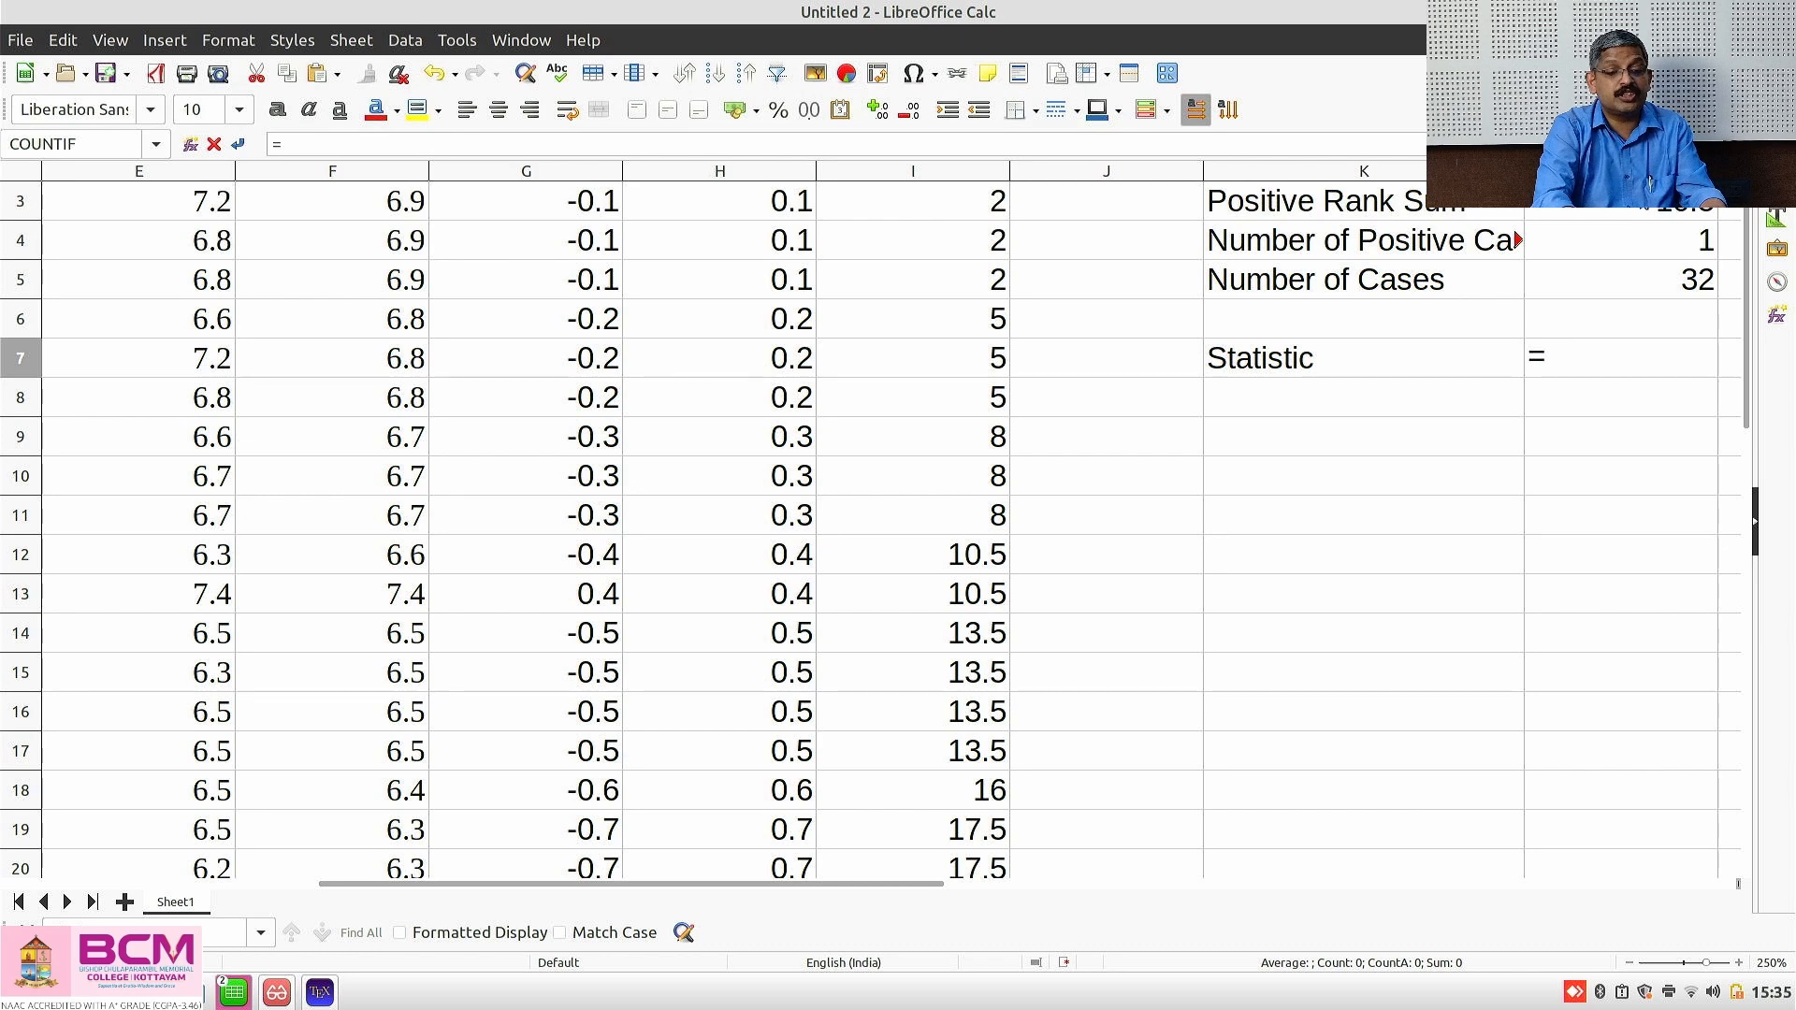
pyautogui.click(1660, 201)
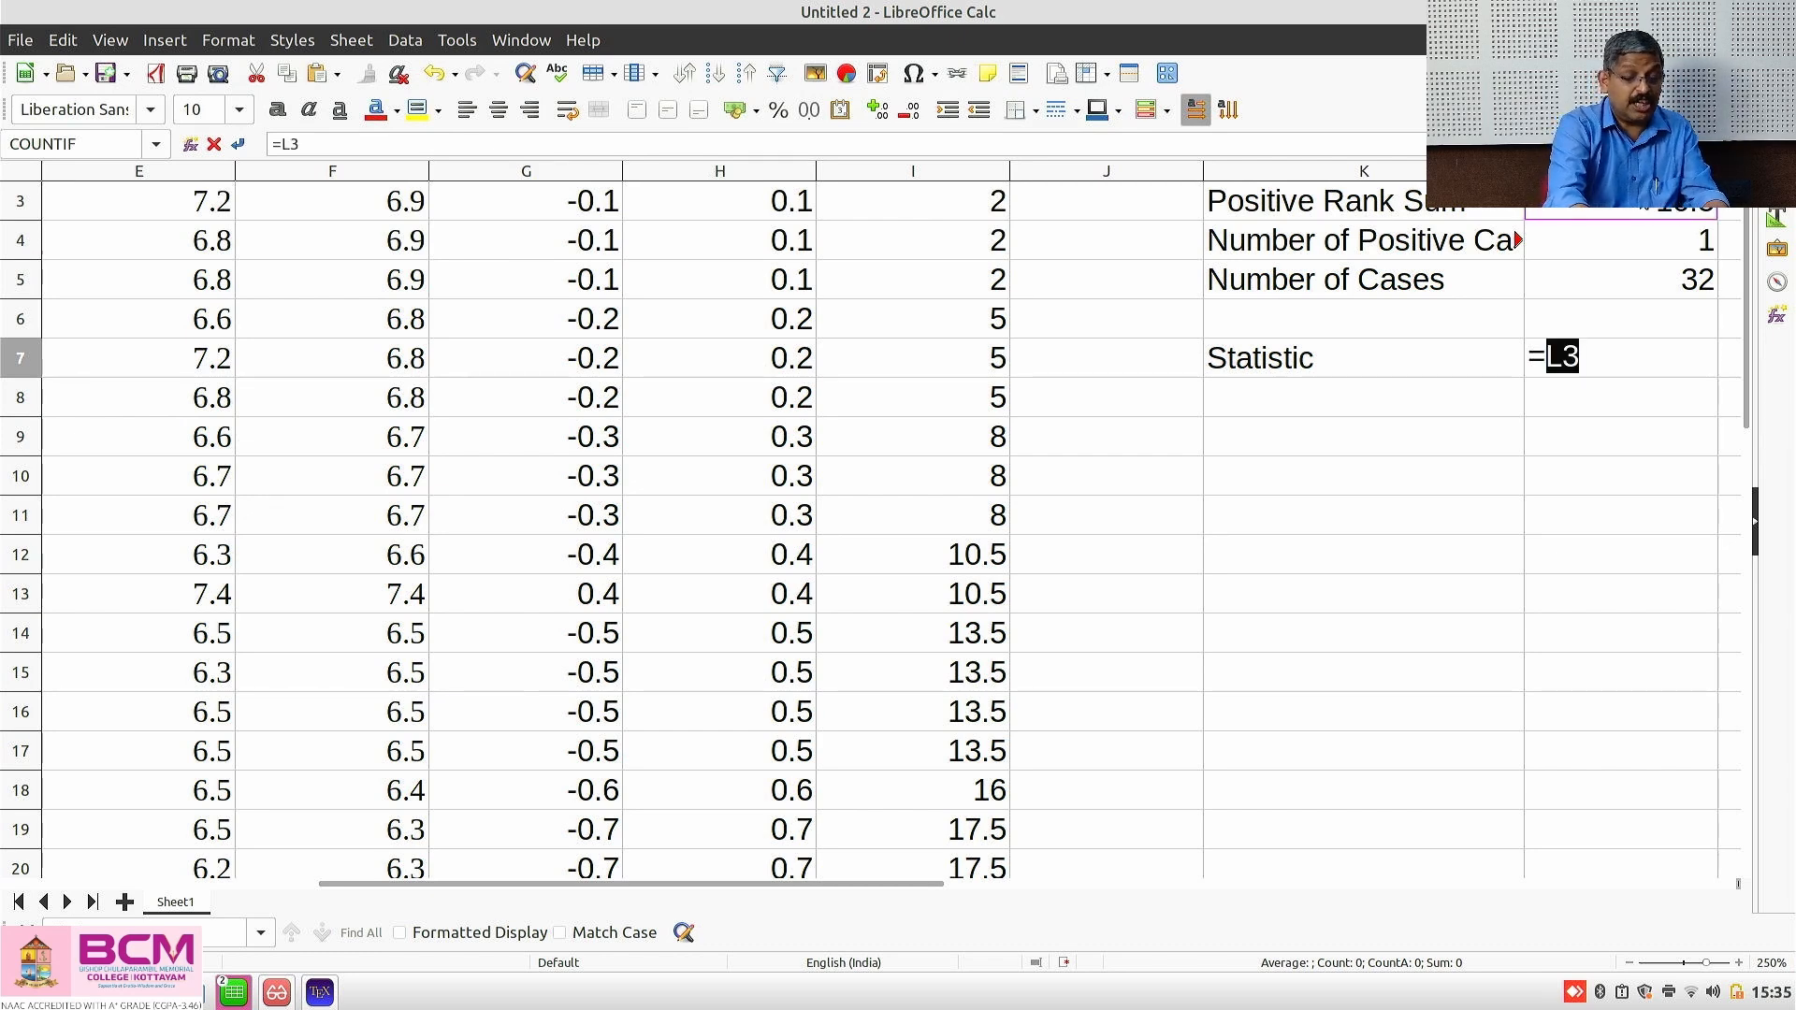
pyautogui.write('-')
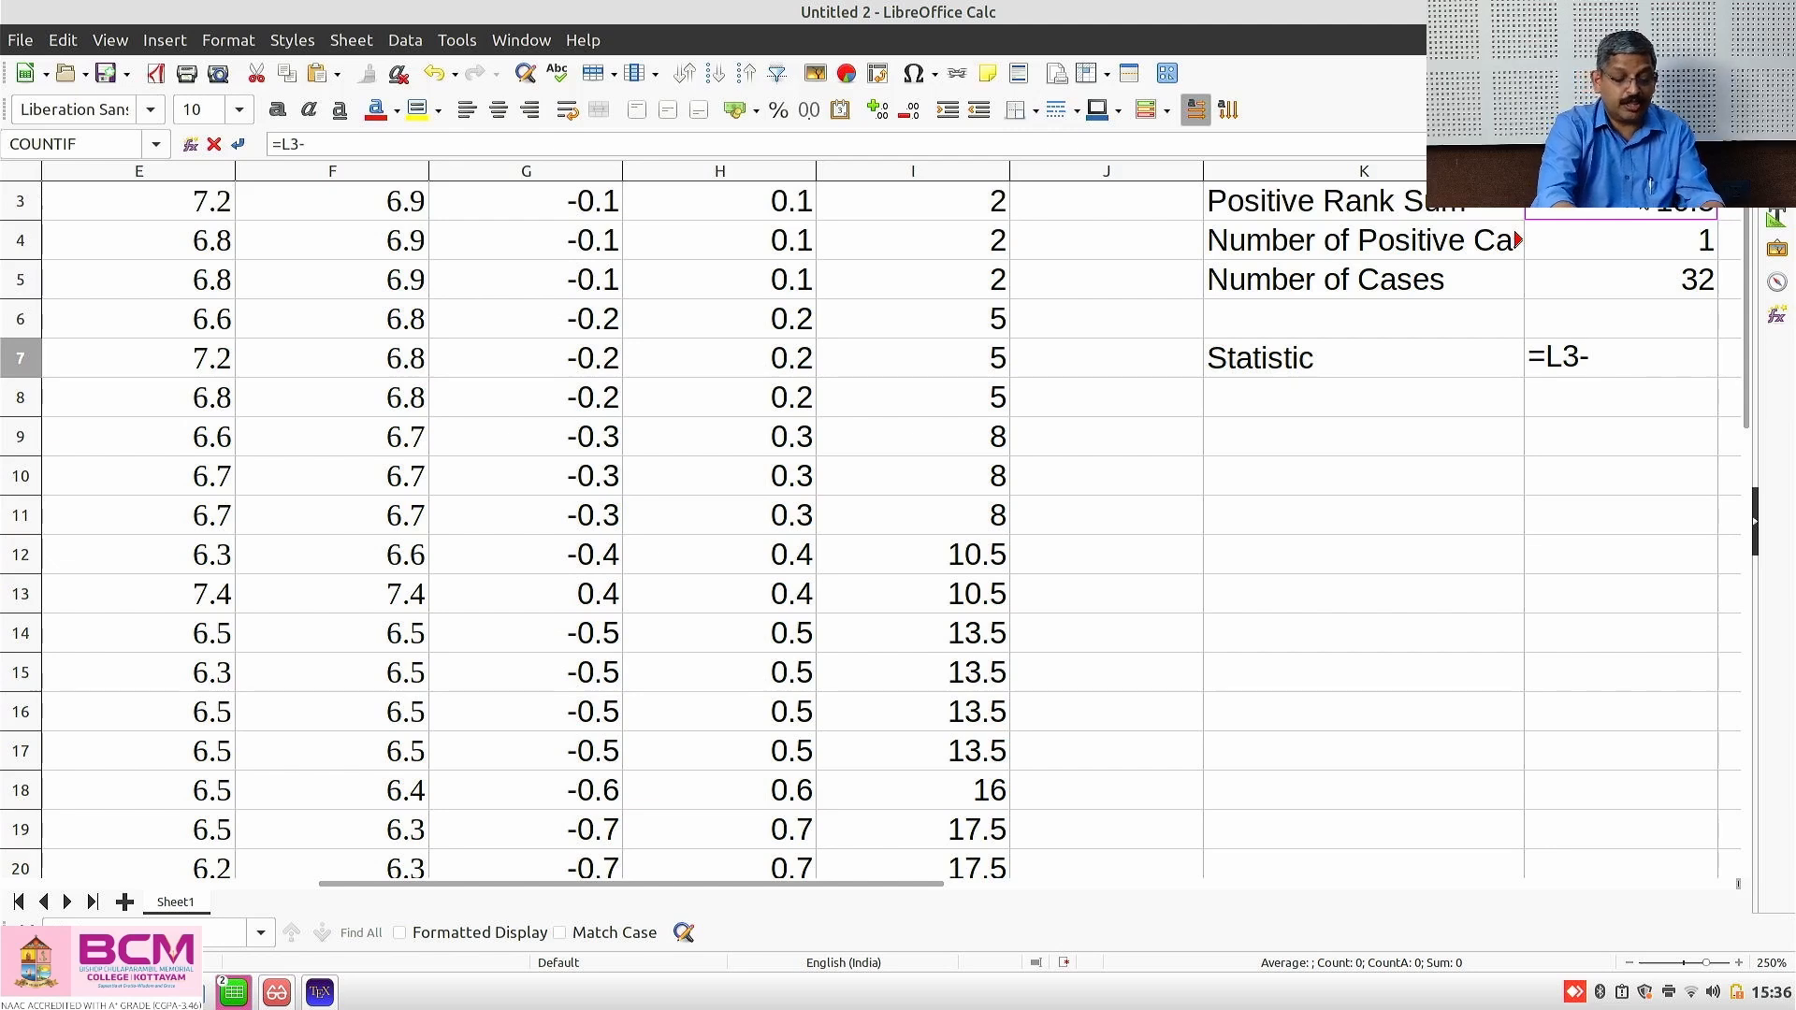
pyautogui.write('(')
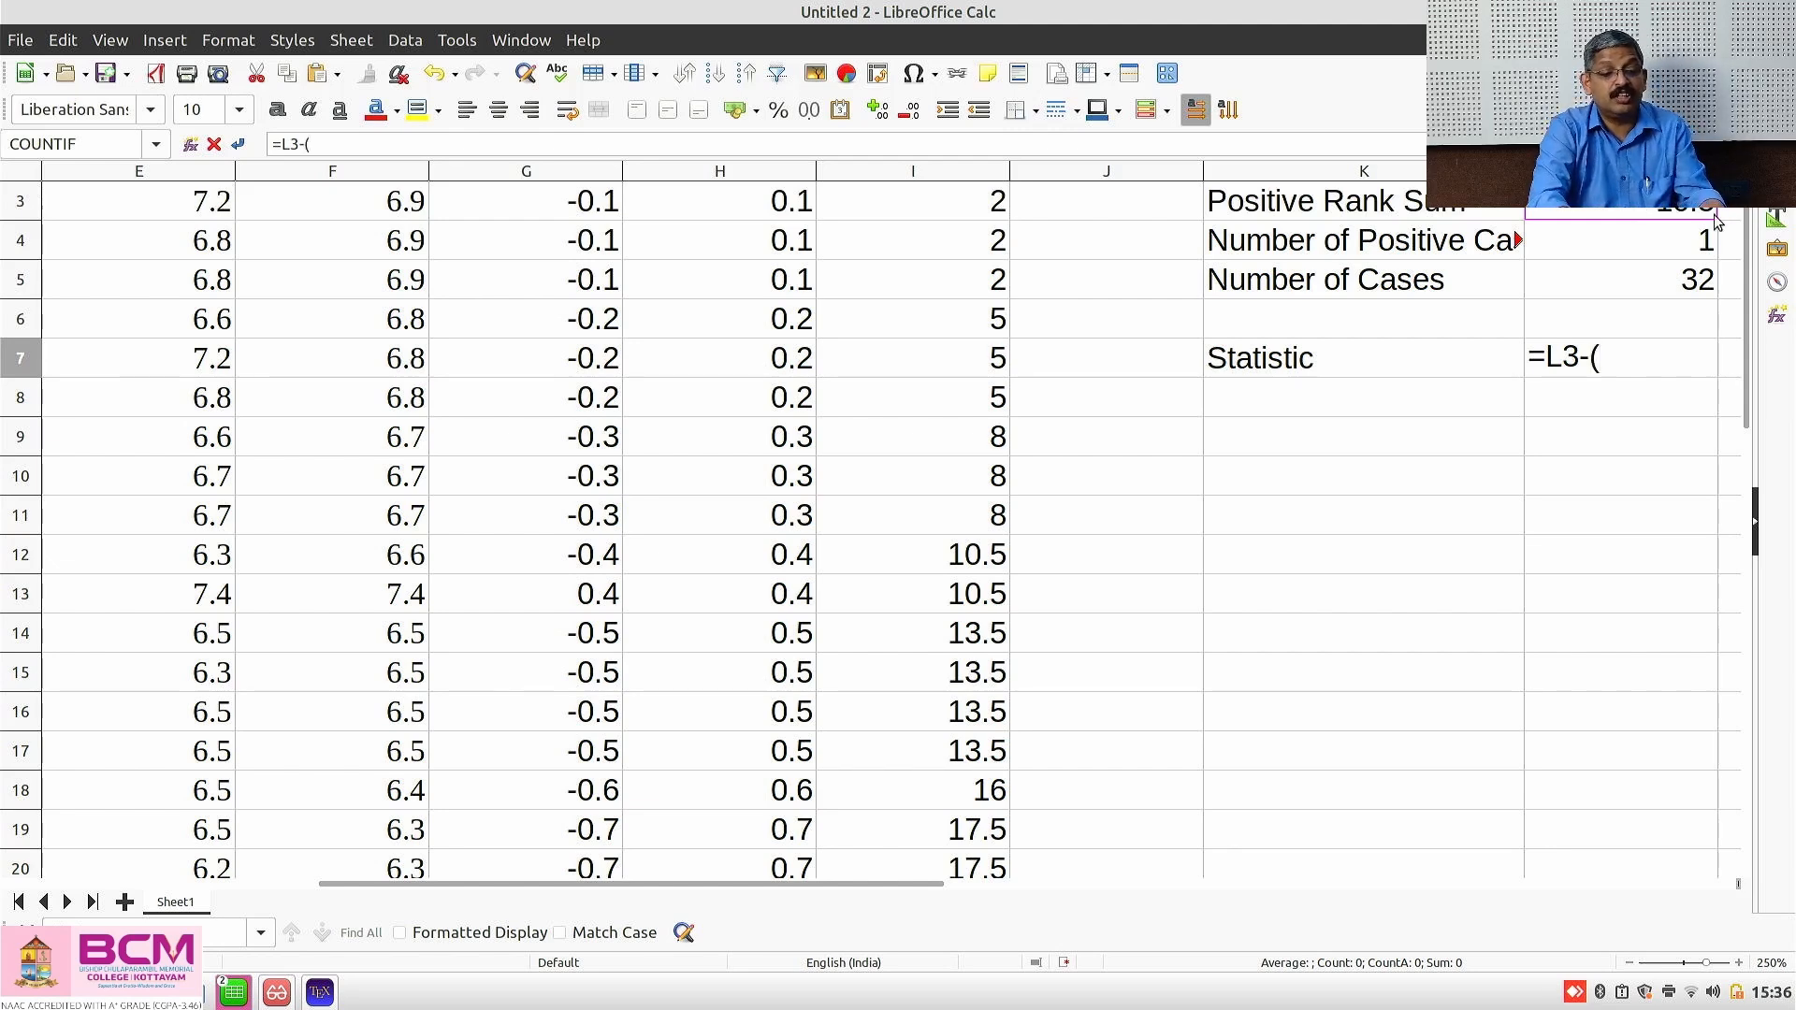
pyautogui.click(1643, 287)
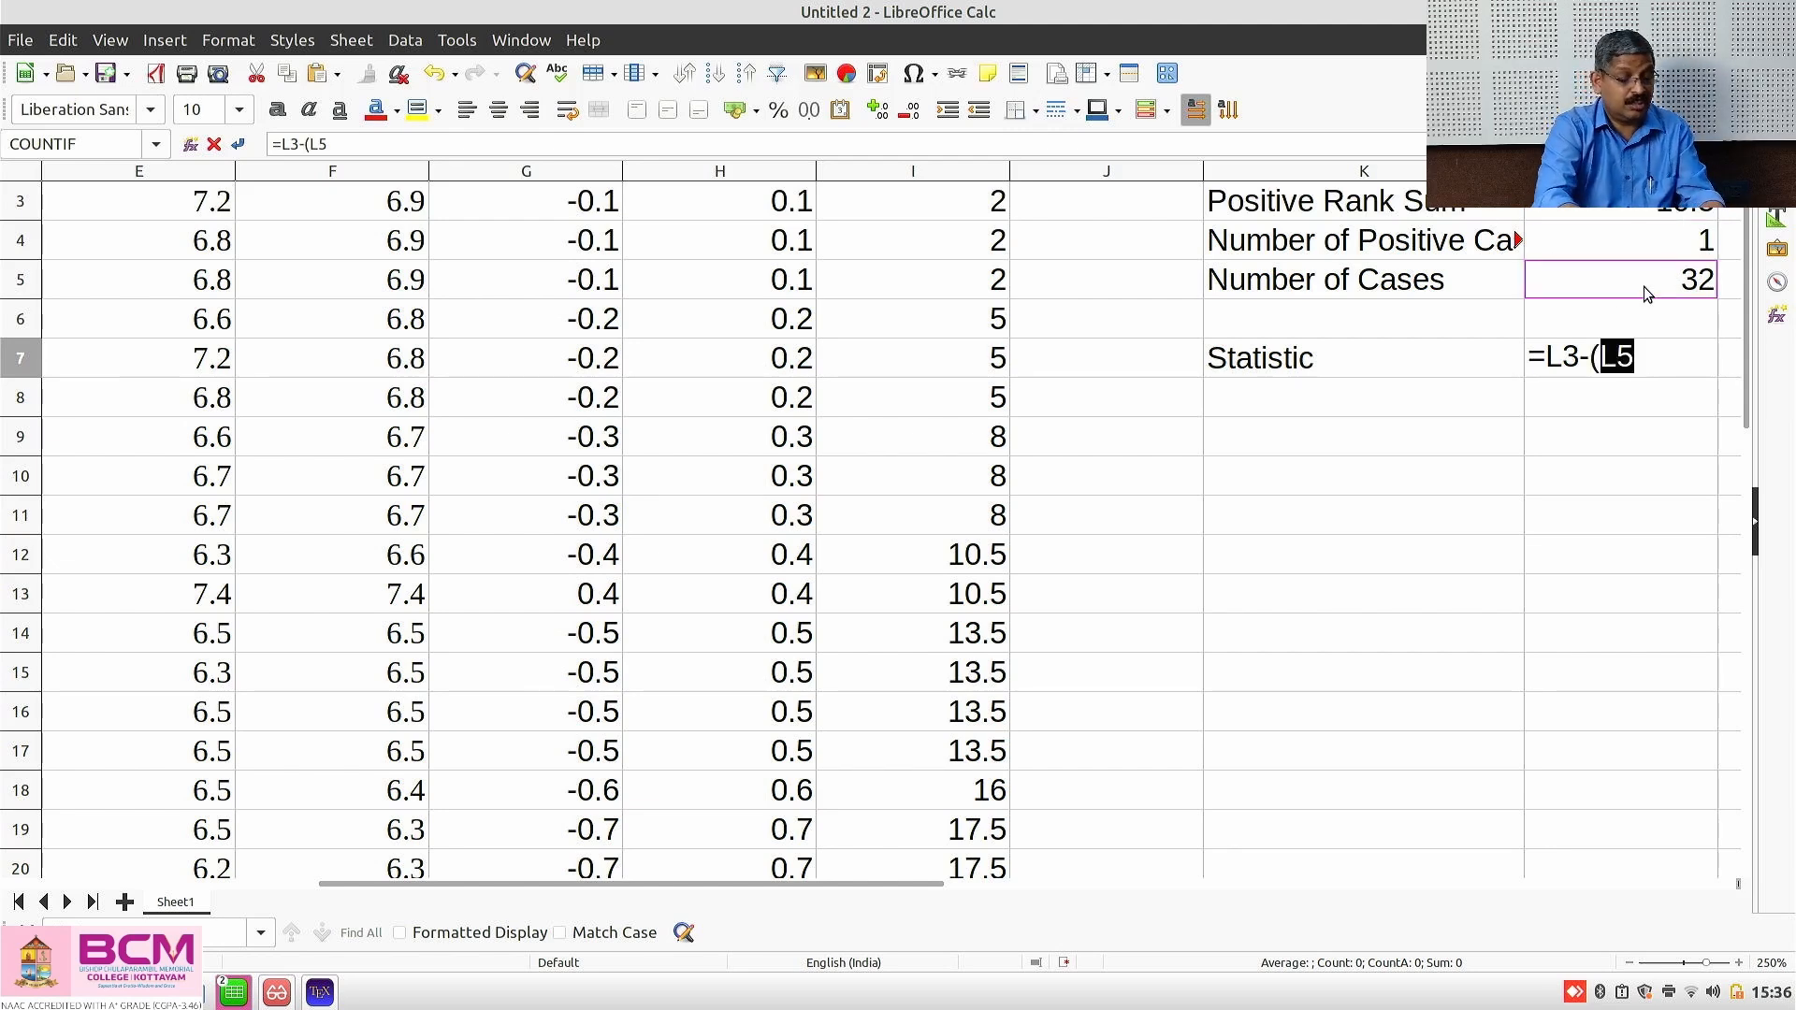
pyautogui.write('*')
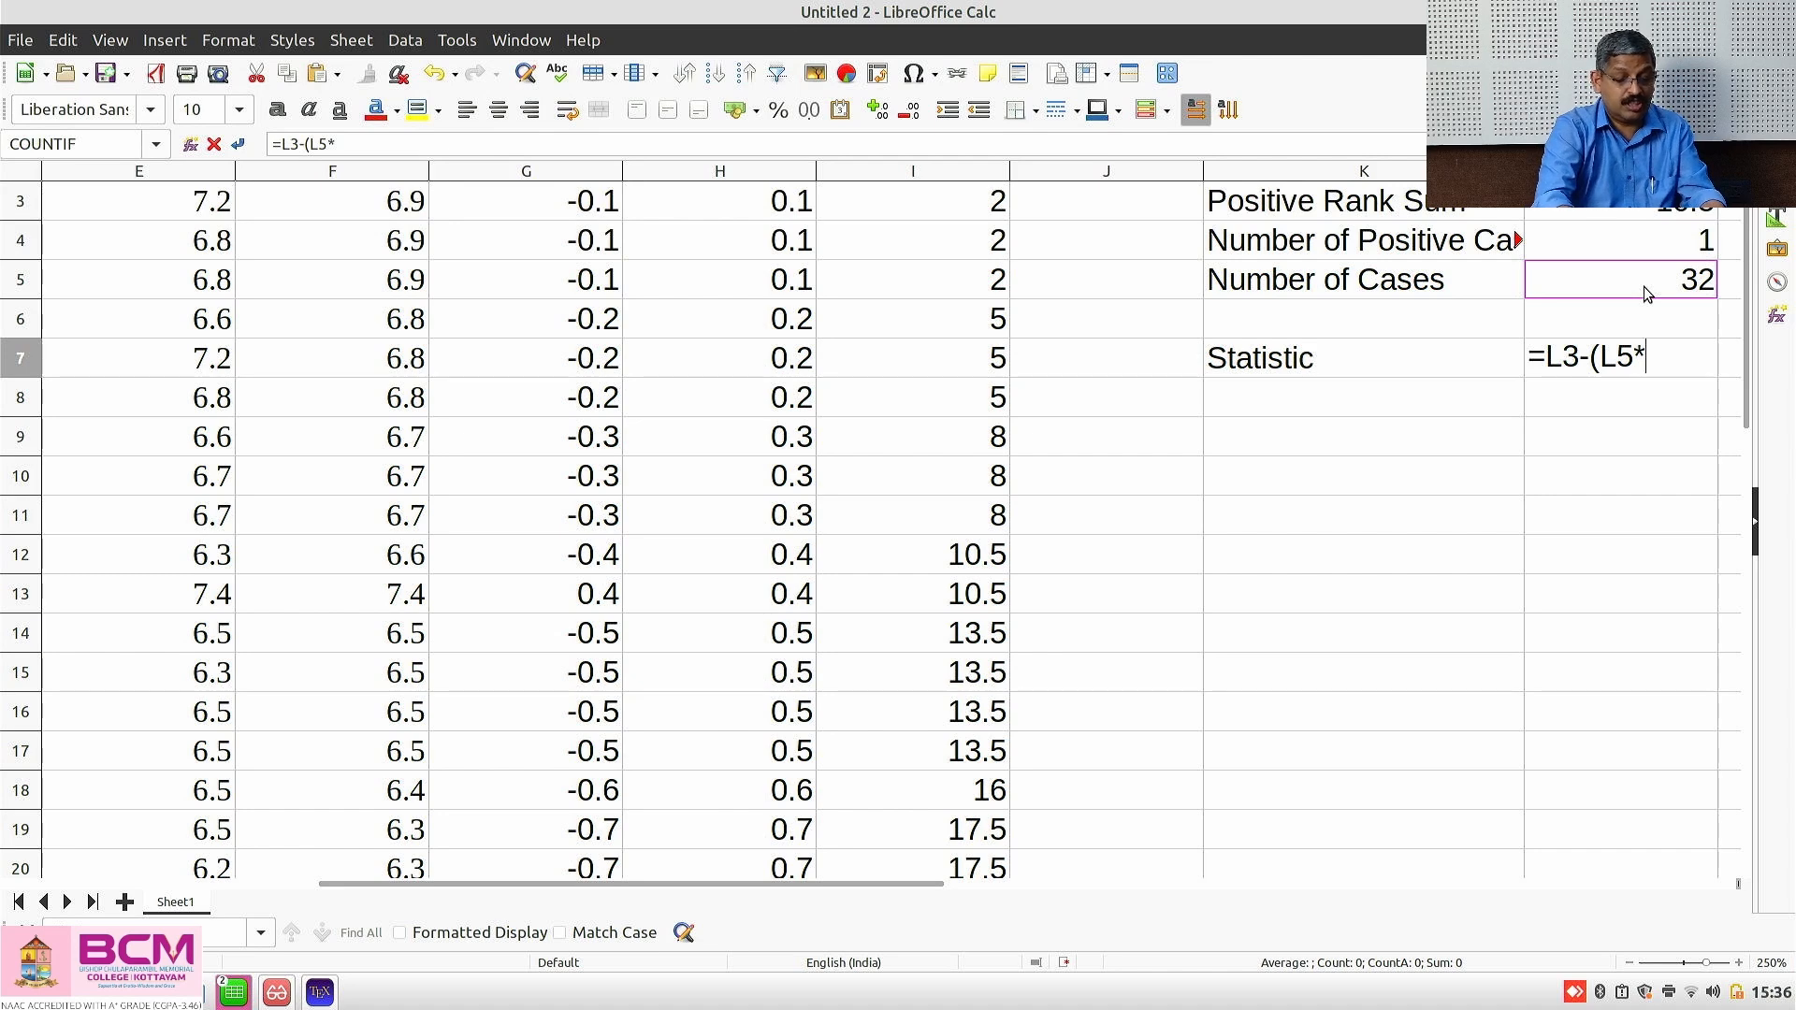
pyautogui.write('(')
pyautogui.click(1642, 287)
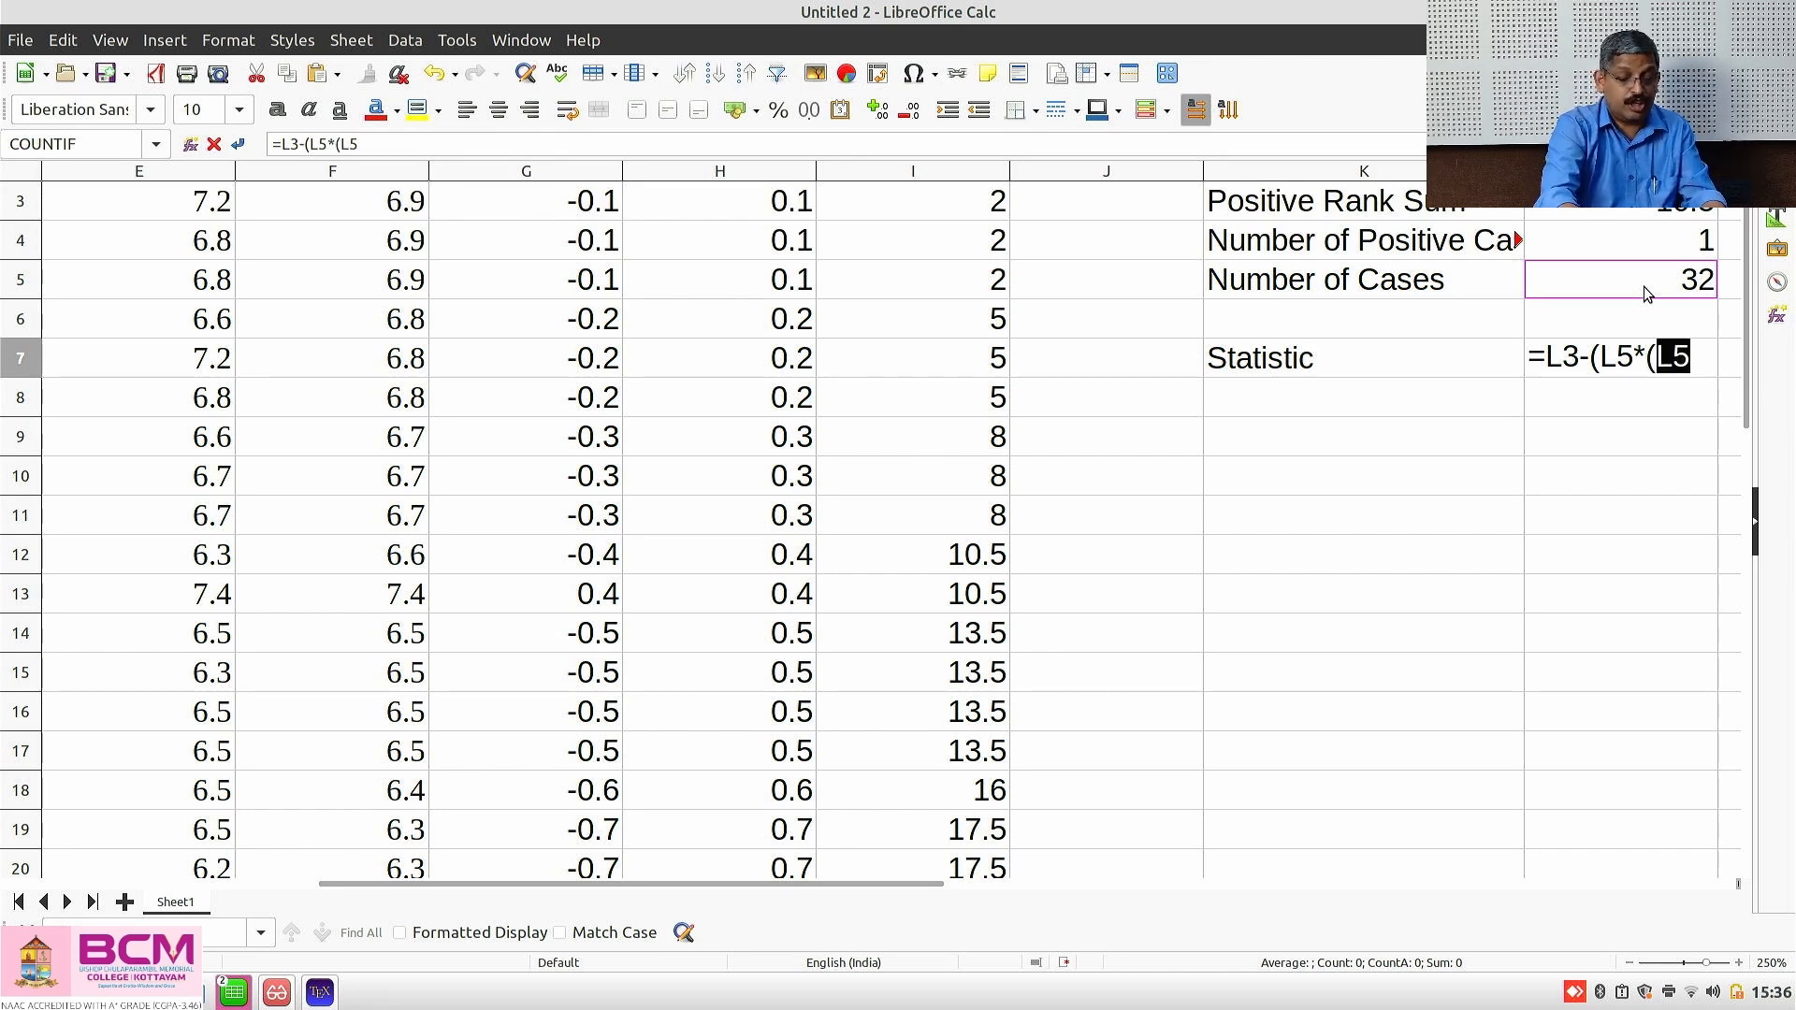
pyautogui.write('+1')
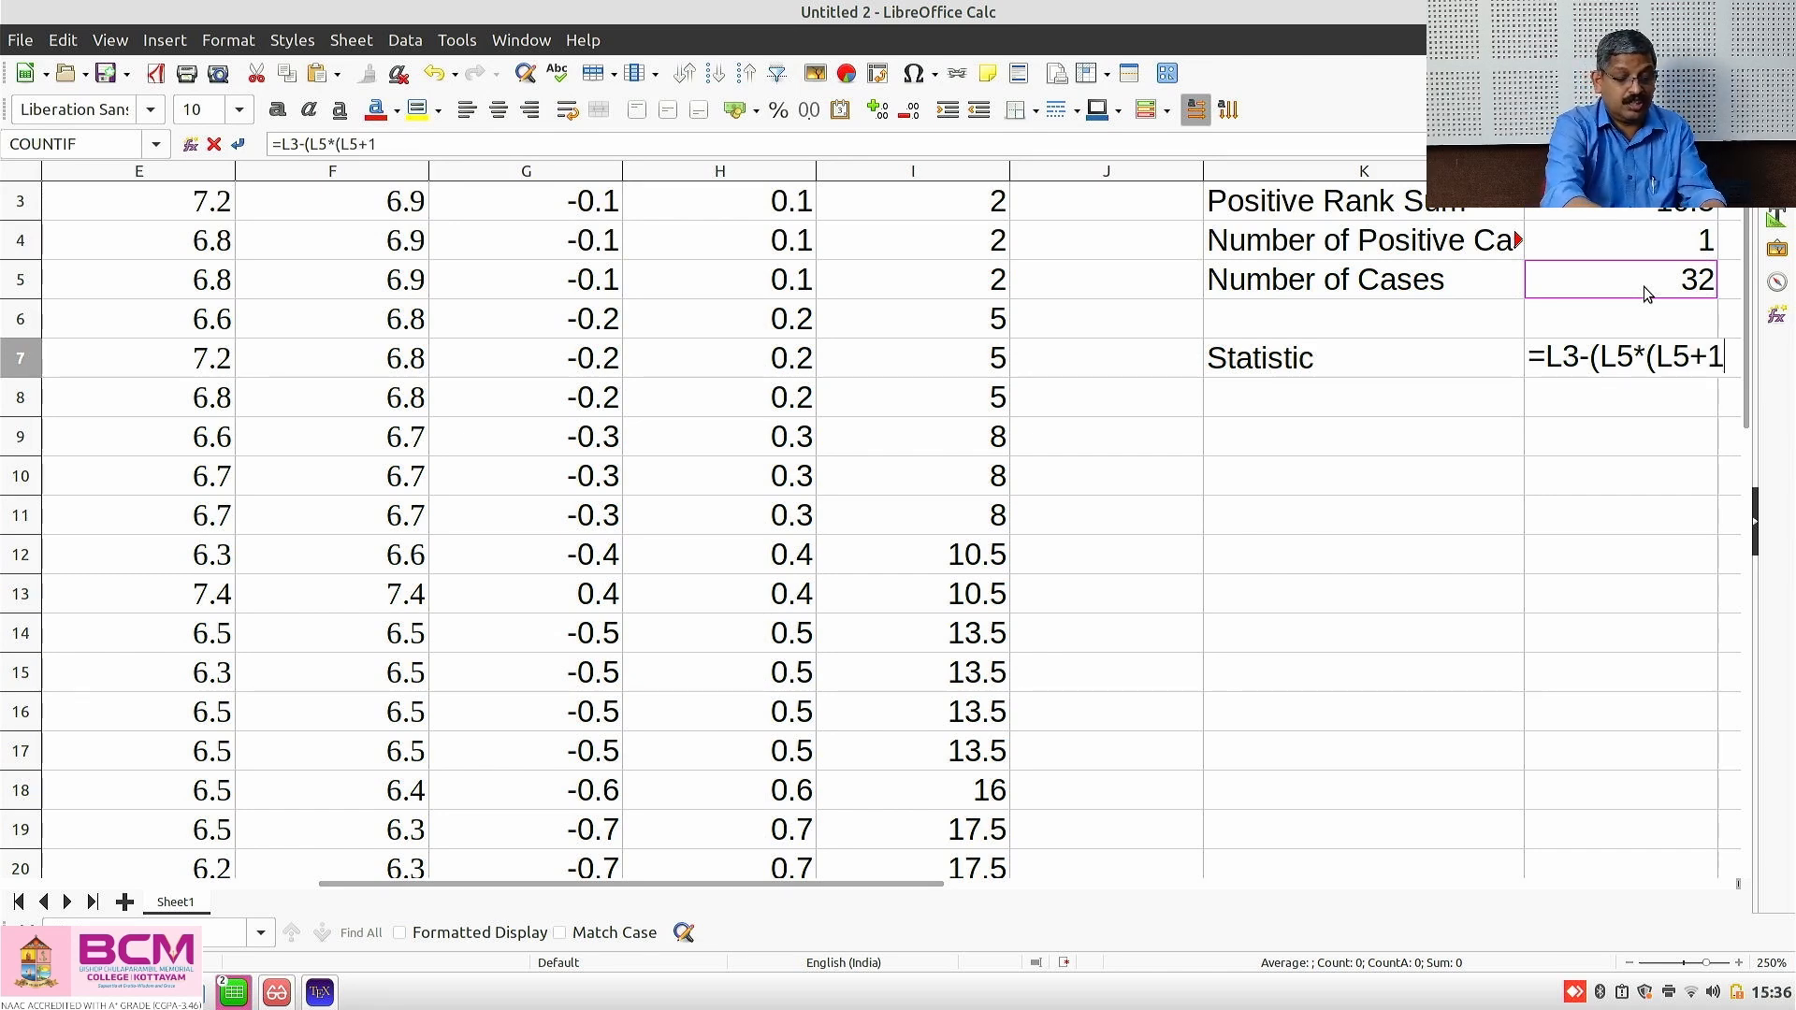
pyautogui.write(')/')
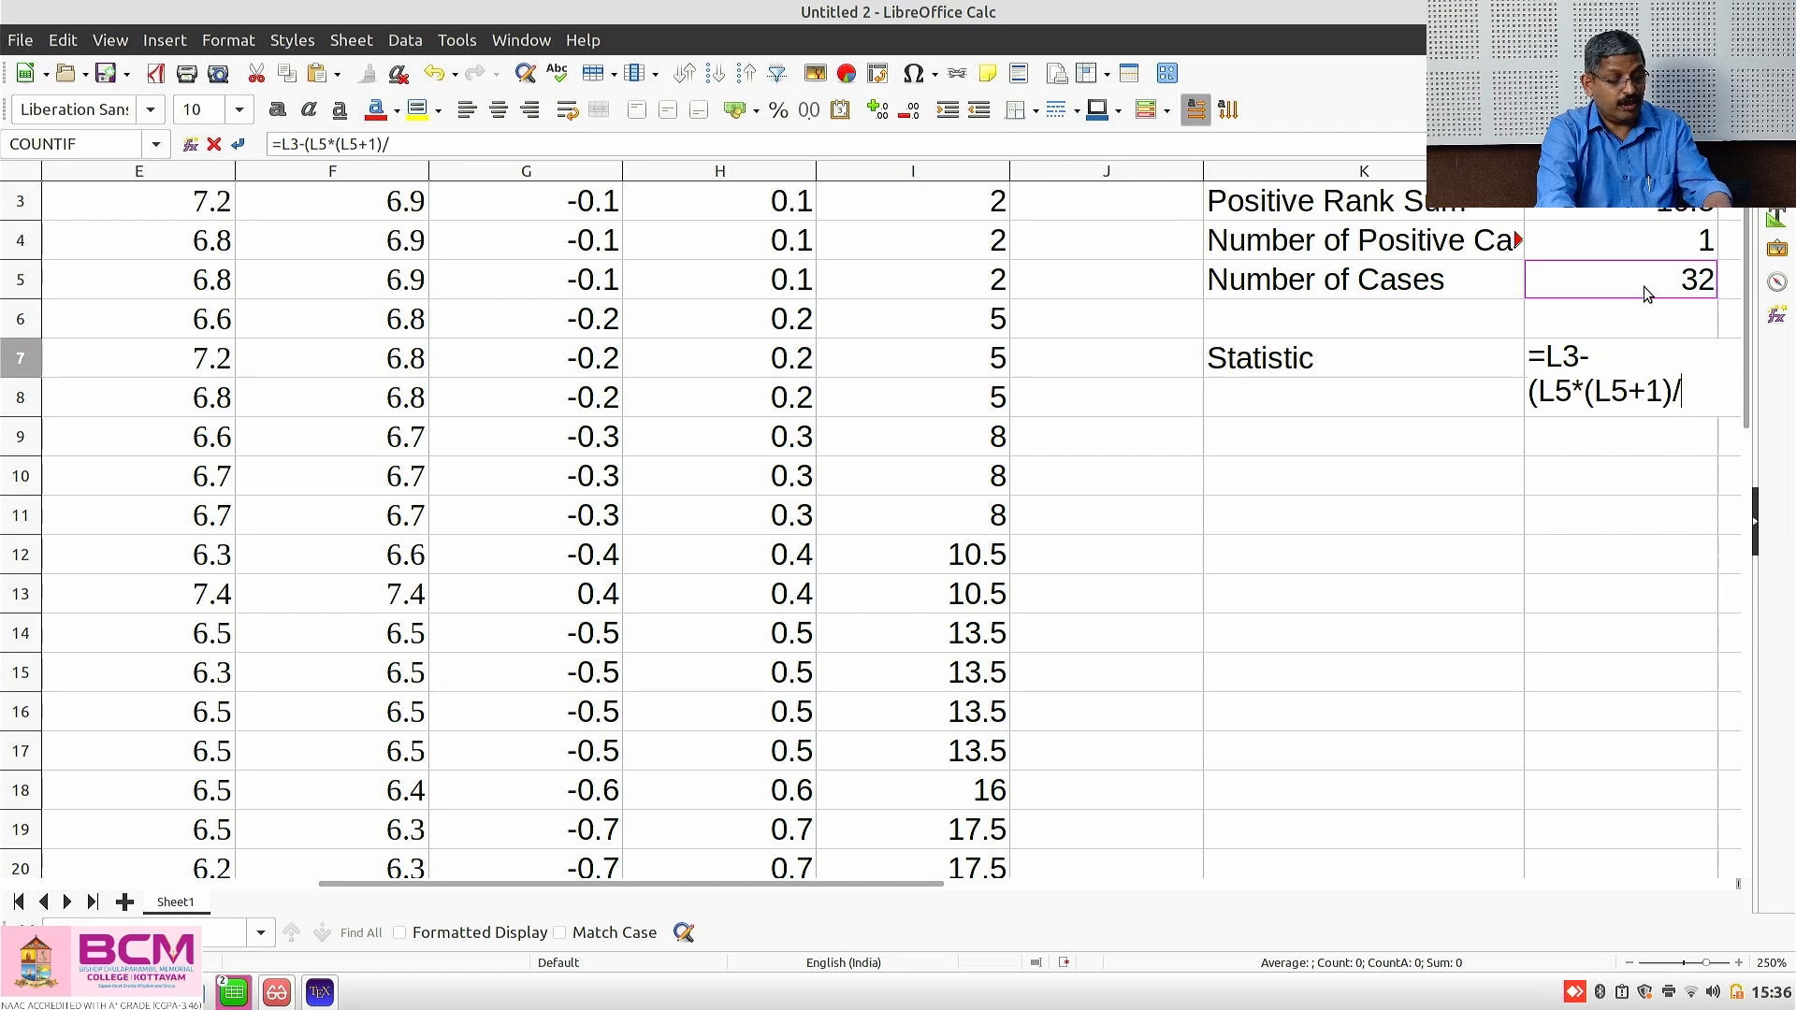
pyautogui.write('4')
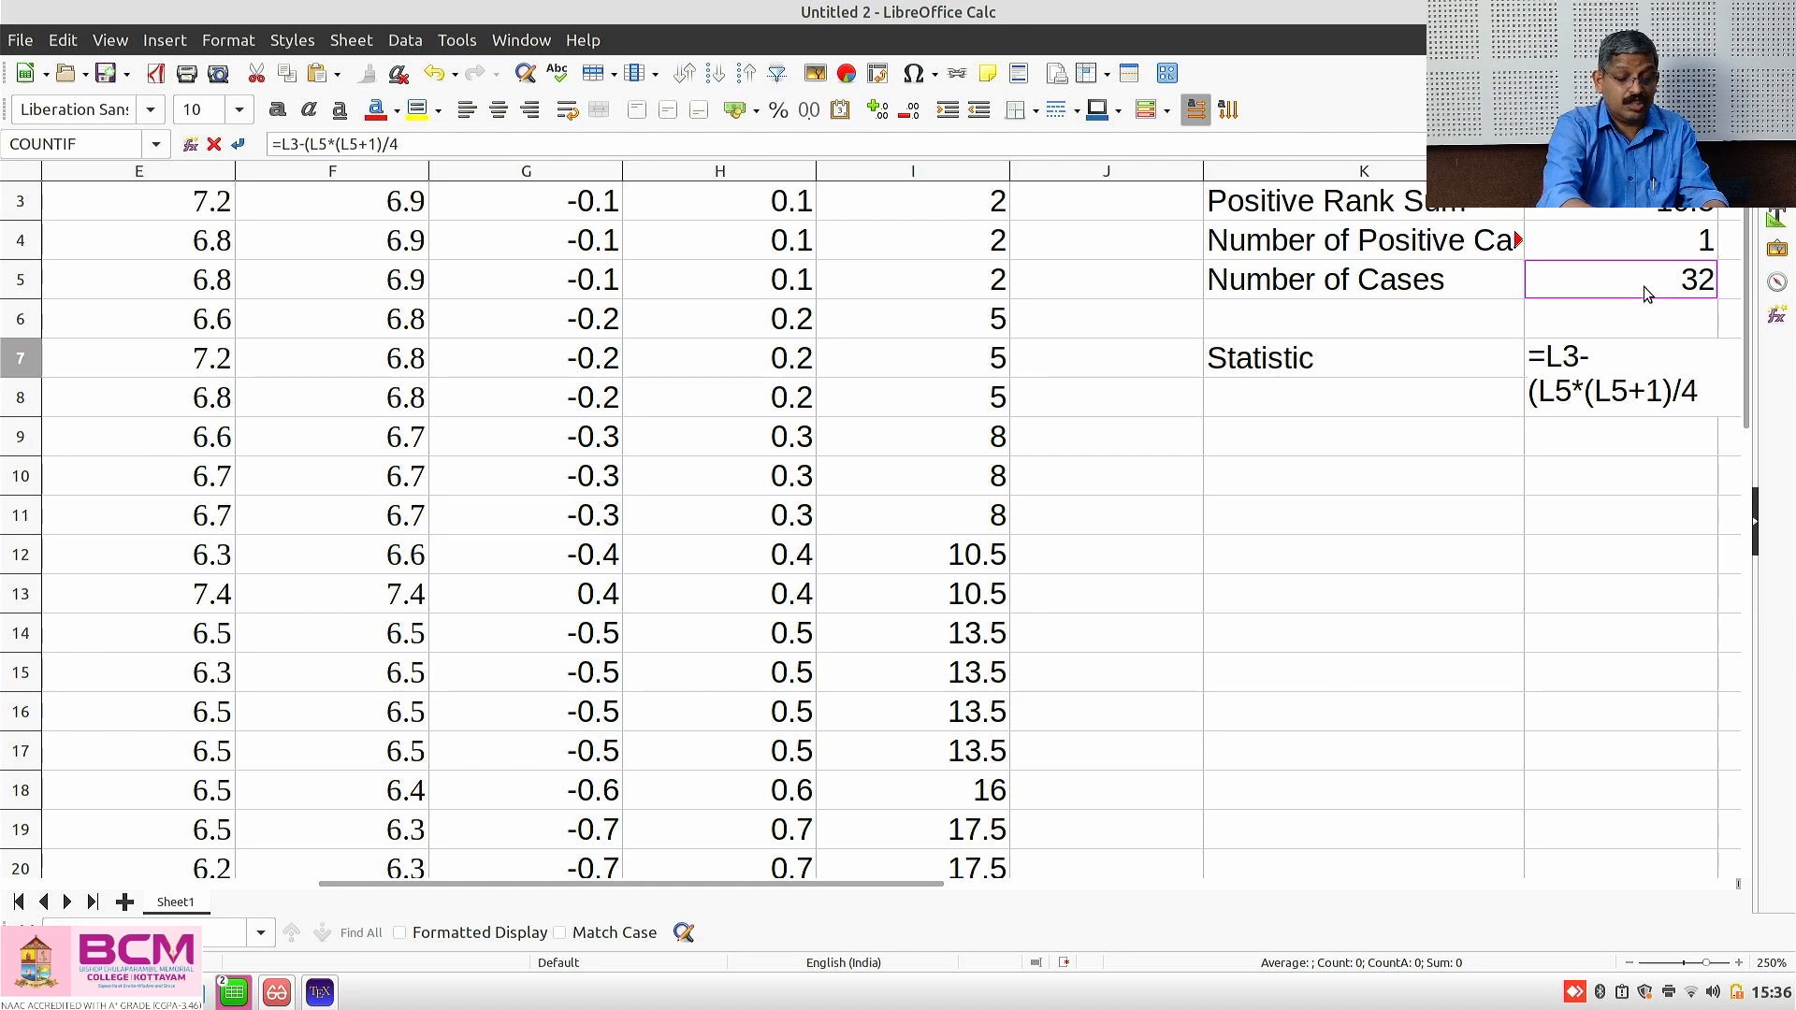
pyautogui.write(')')
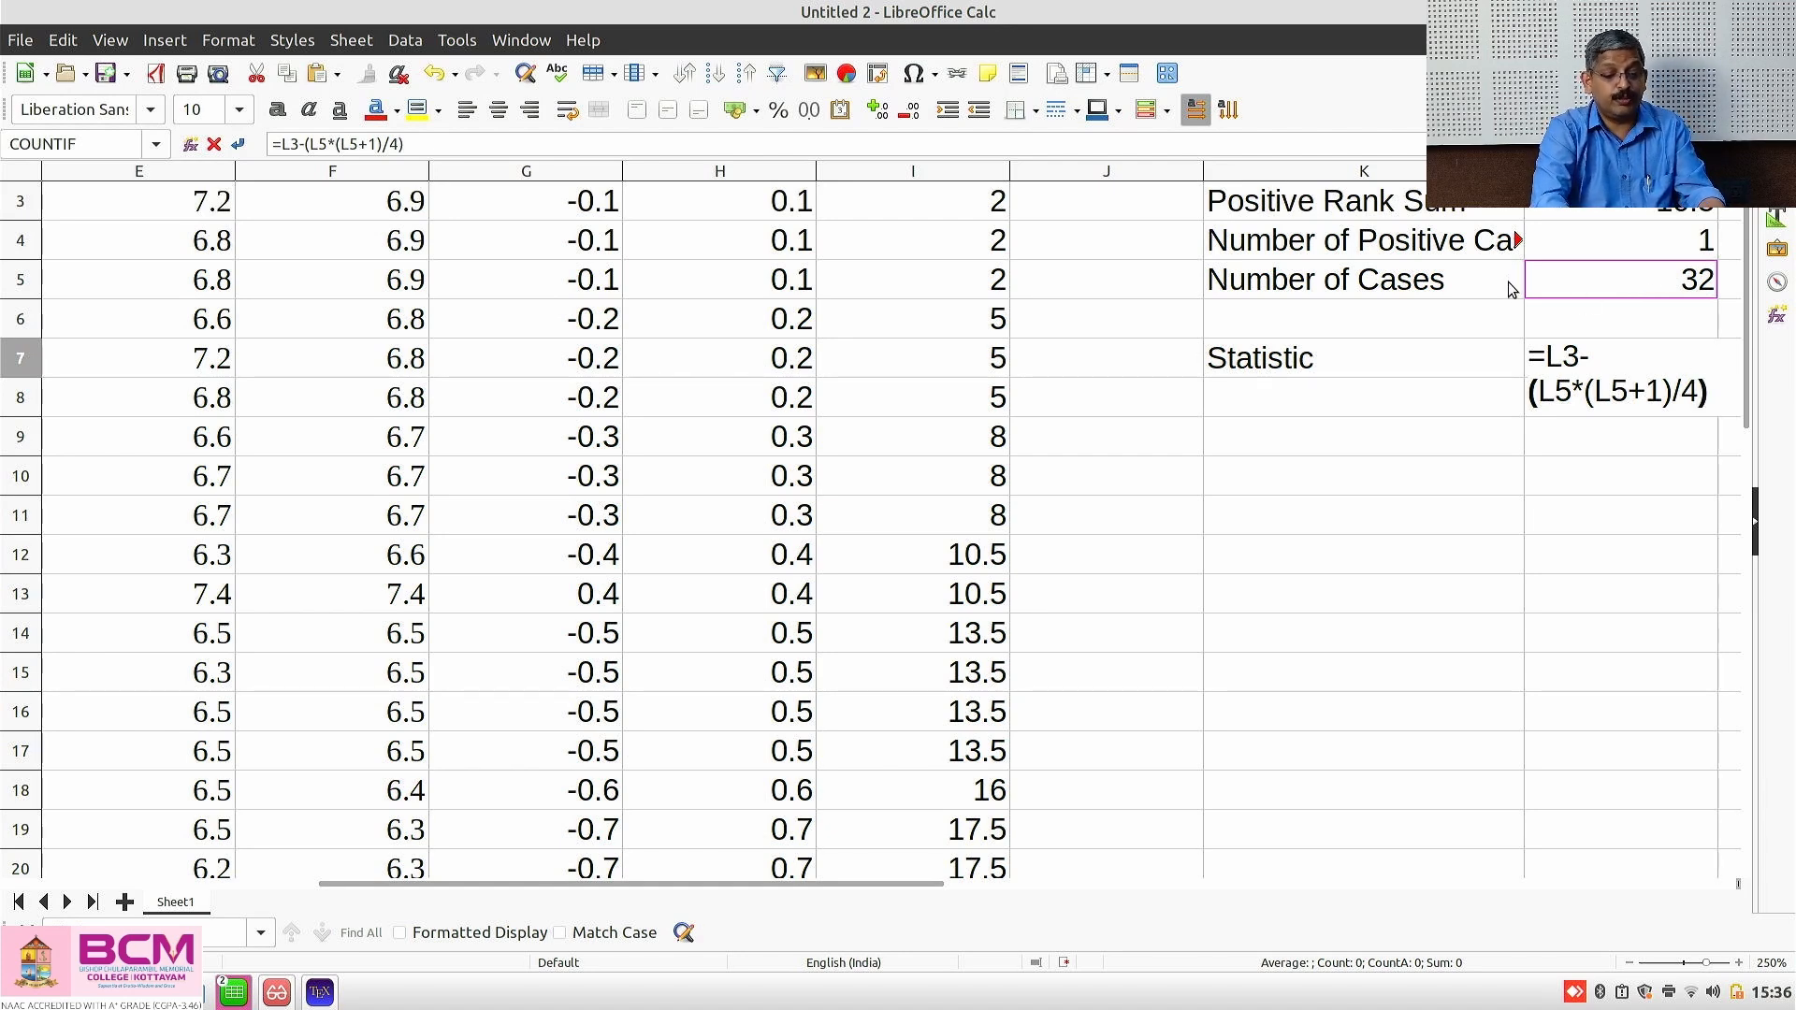
pyautogui.press('Return')
# Replace the "Statistic" label in cell K7 with "Numerator"
pyautogui.click(1334, 346)
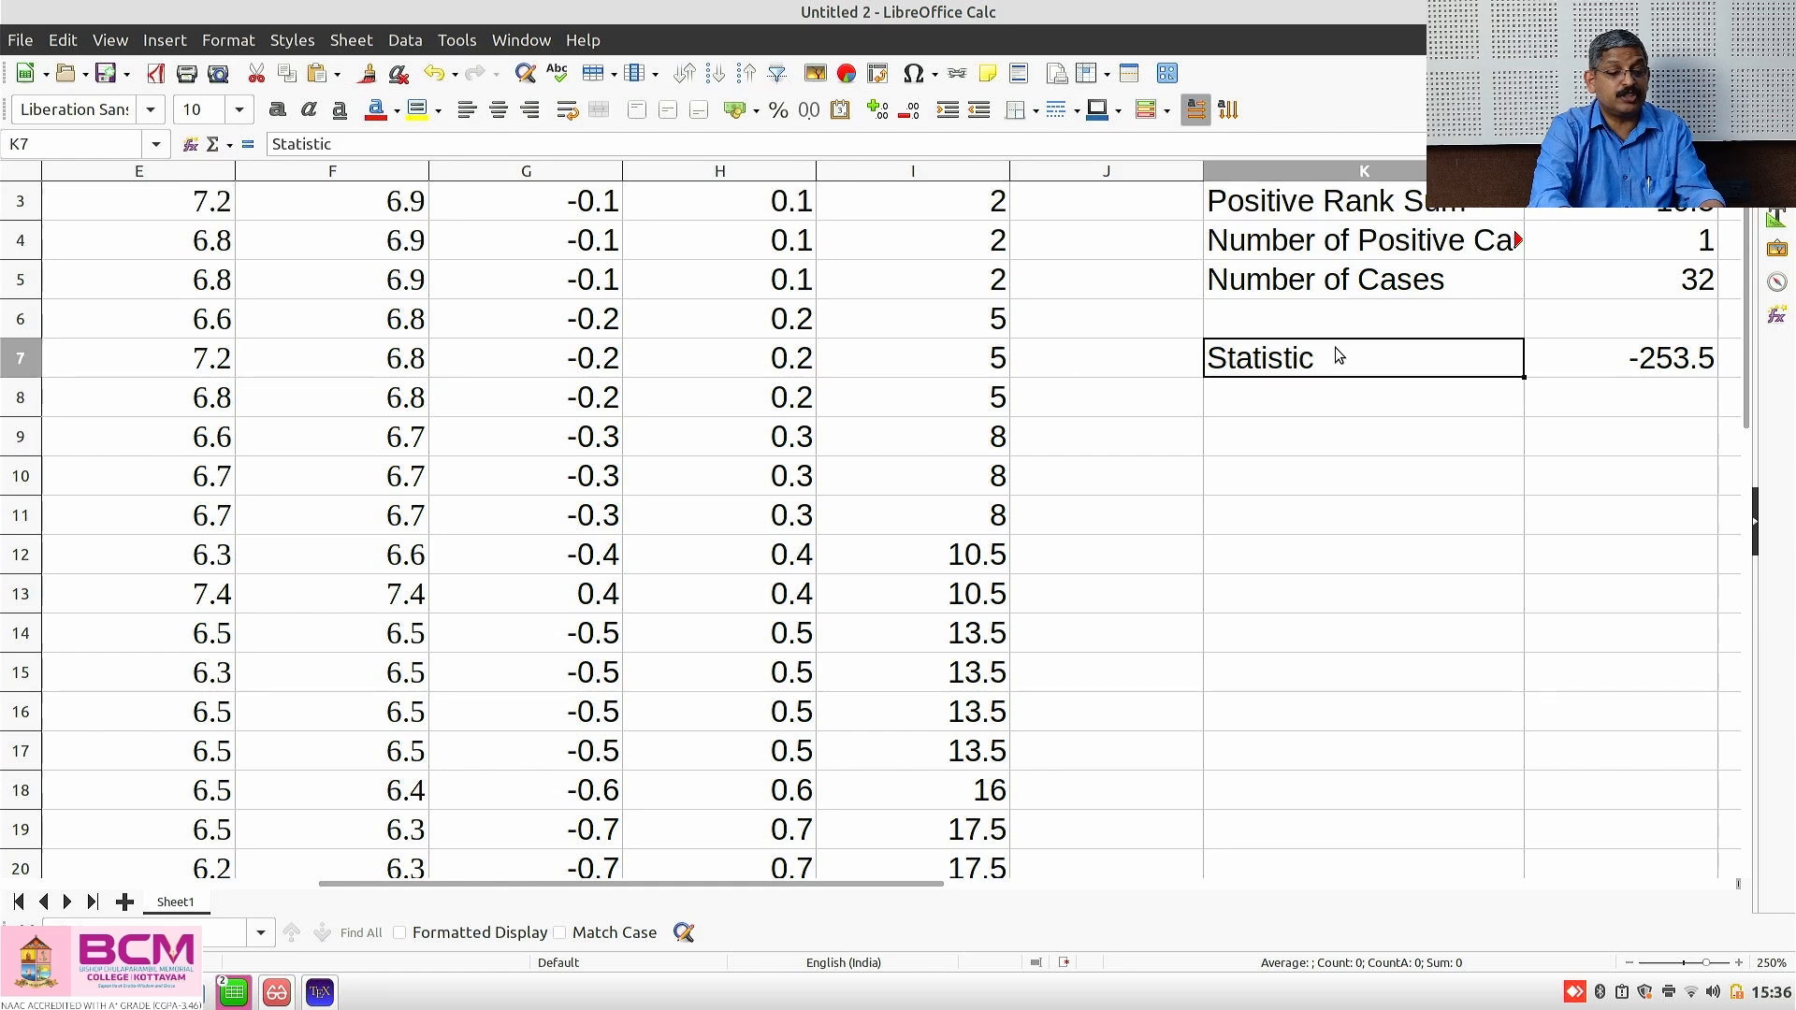
pyautogui.write('Nume')
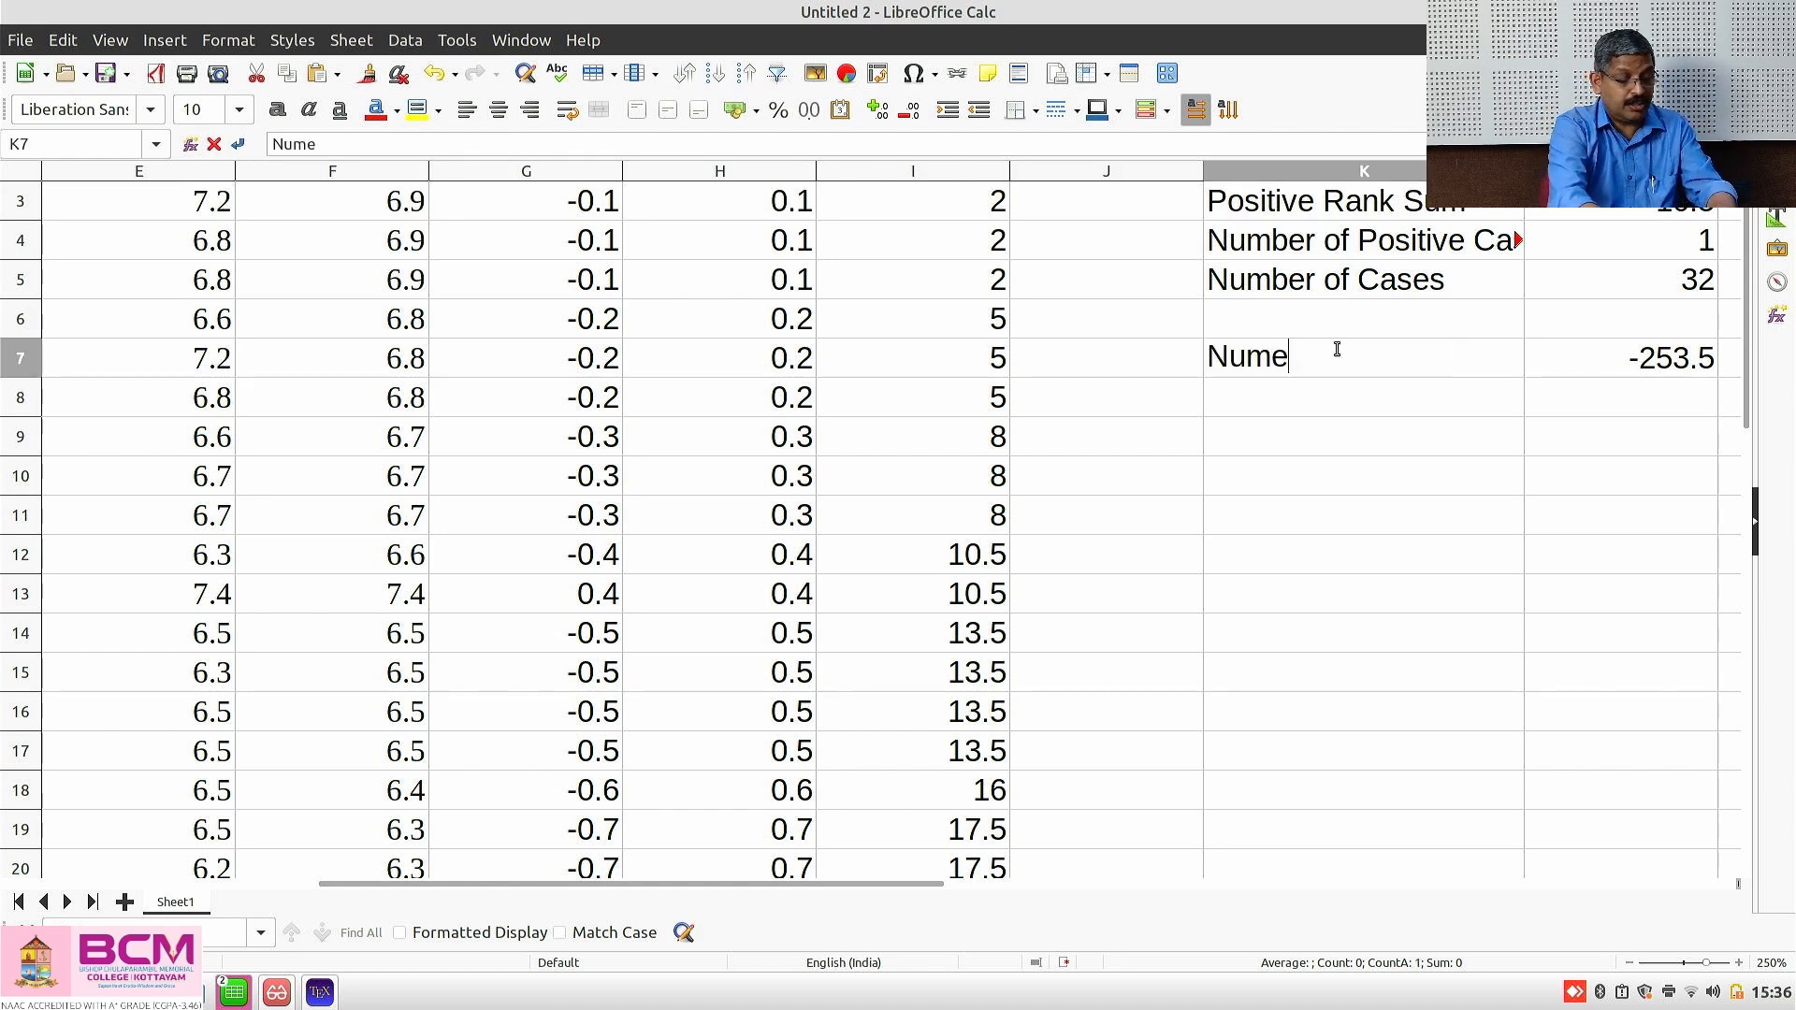
pyautogui.write('rator')
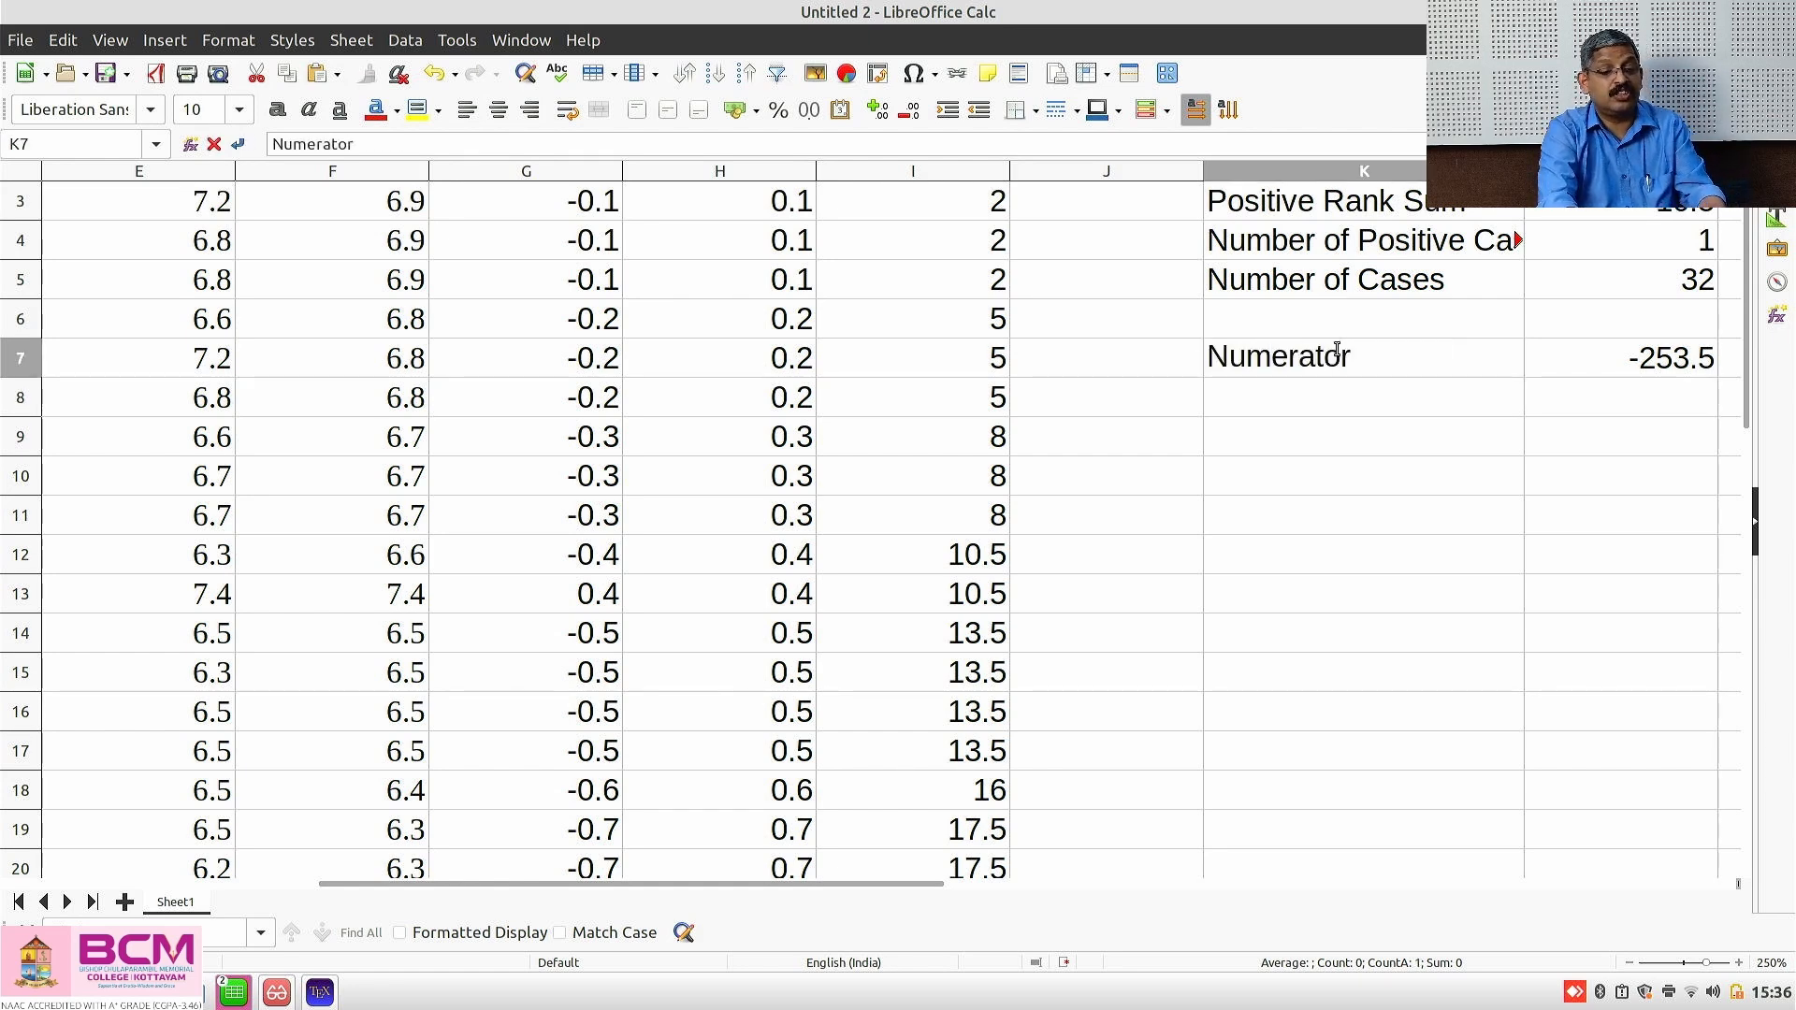
pyautogui.press('Return')
# Enter the label "Denominator" in cell K8, correcting its spelling
pyautogui.write('Din')
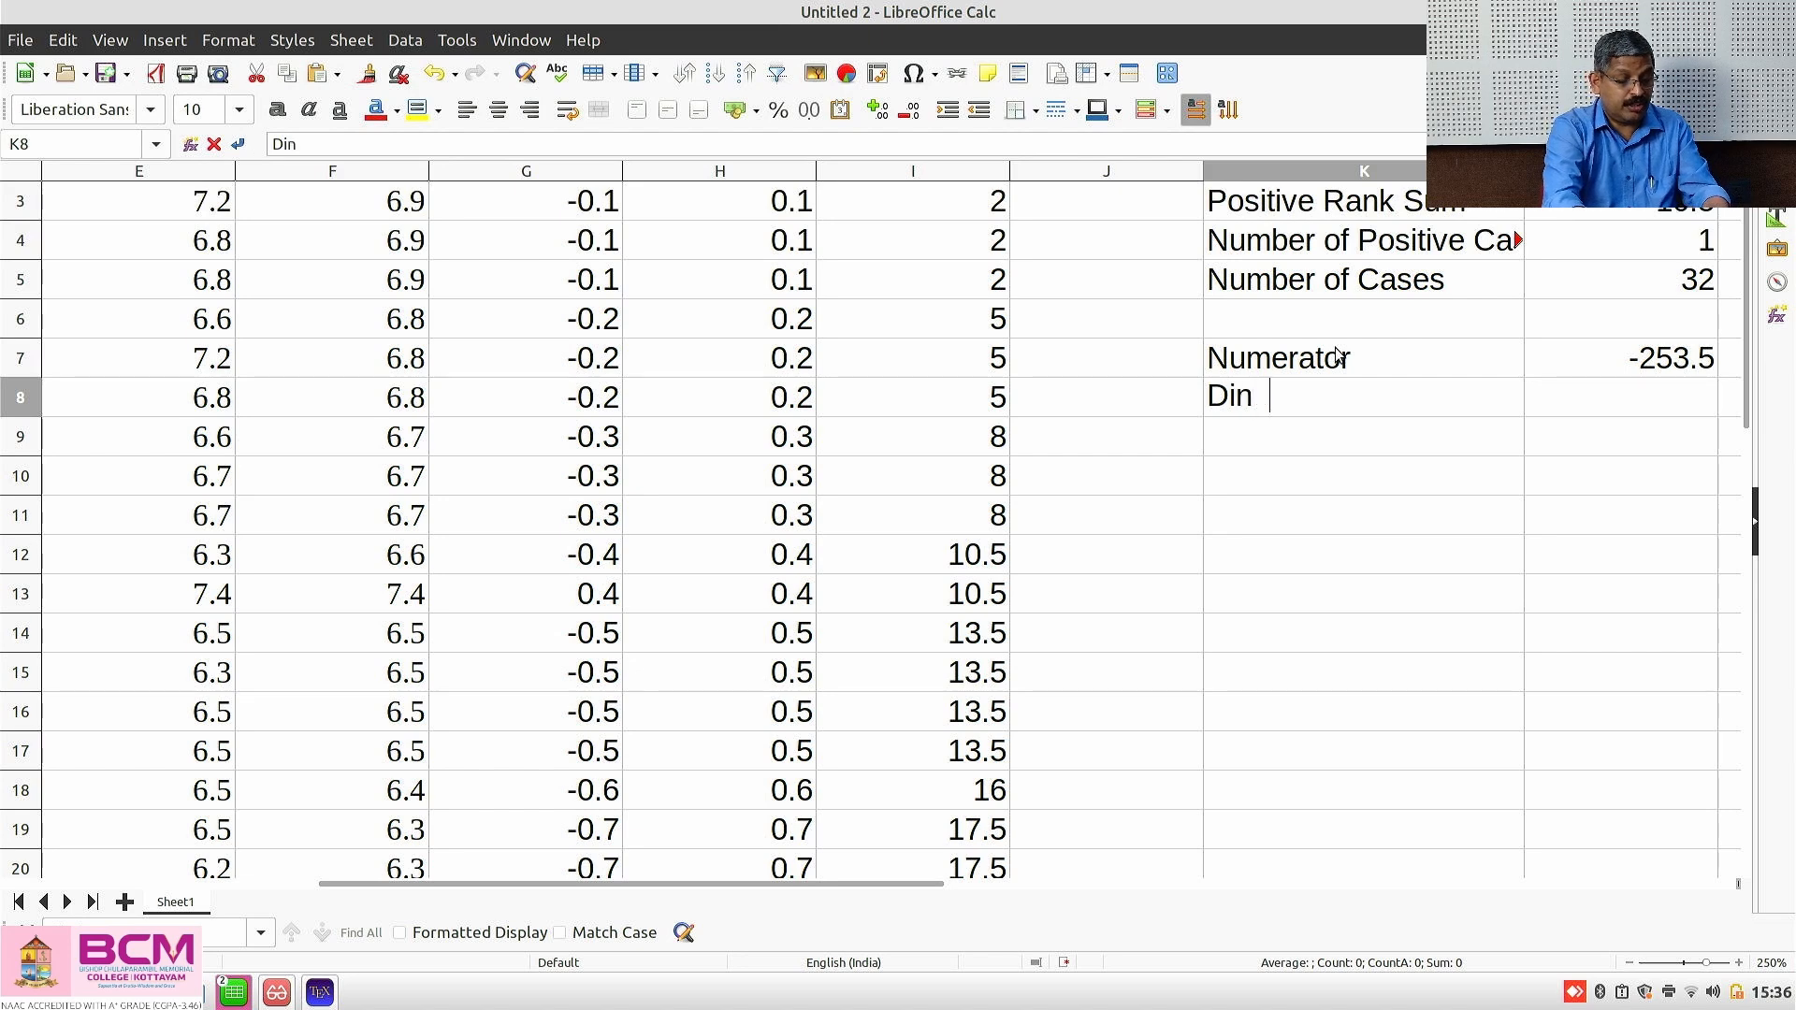
pyautogui.press('BackSpace')
pyautogui.write('ominator')
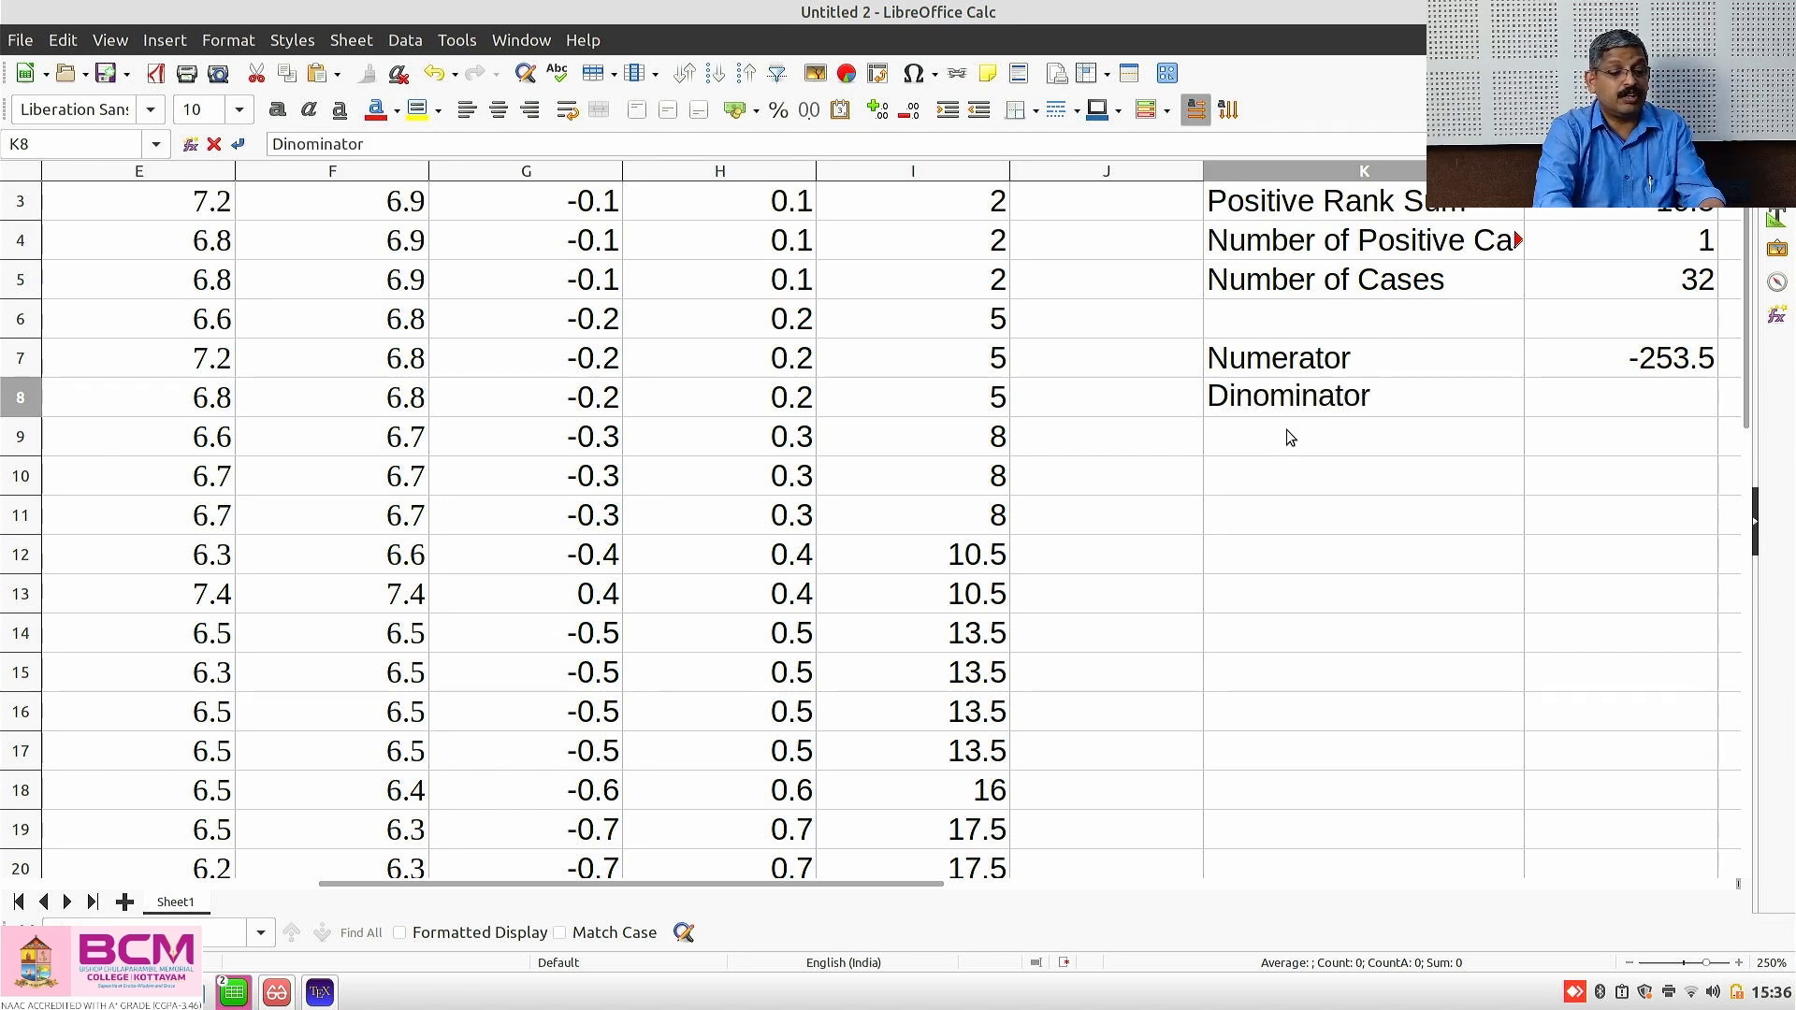
pyautogui.click(1231, 395)
pyautogui.press('BackSpace')
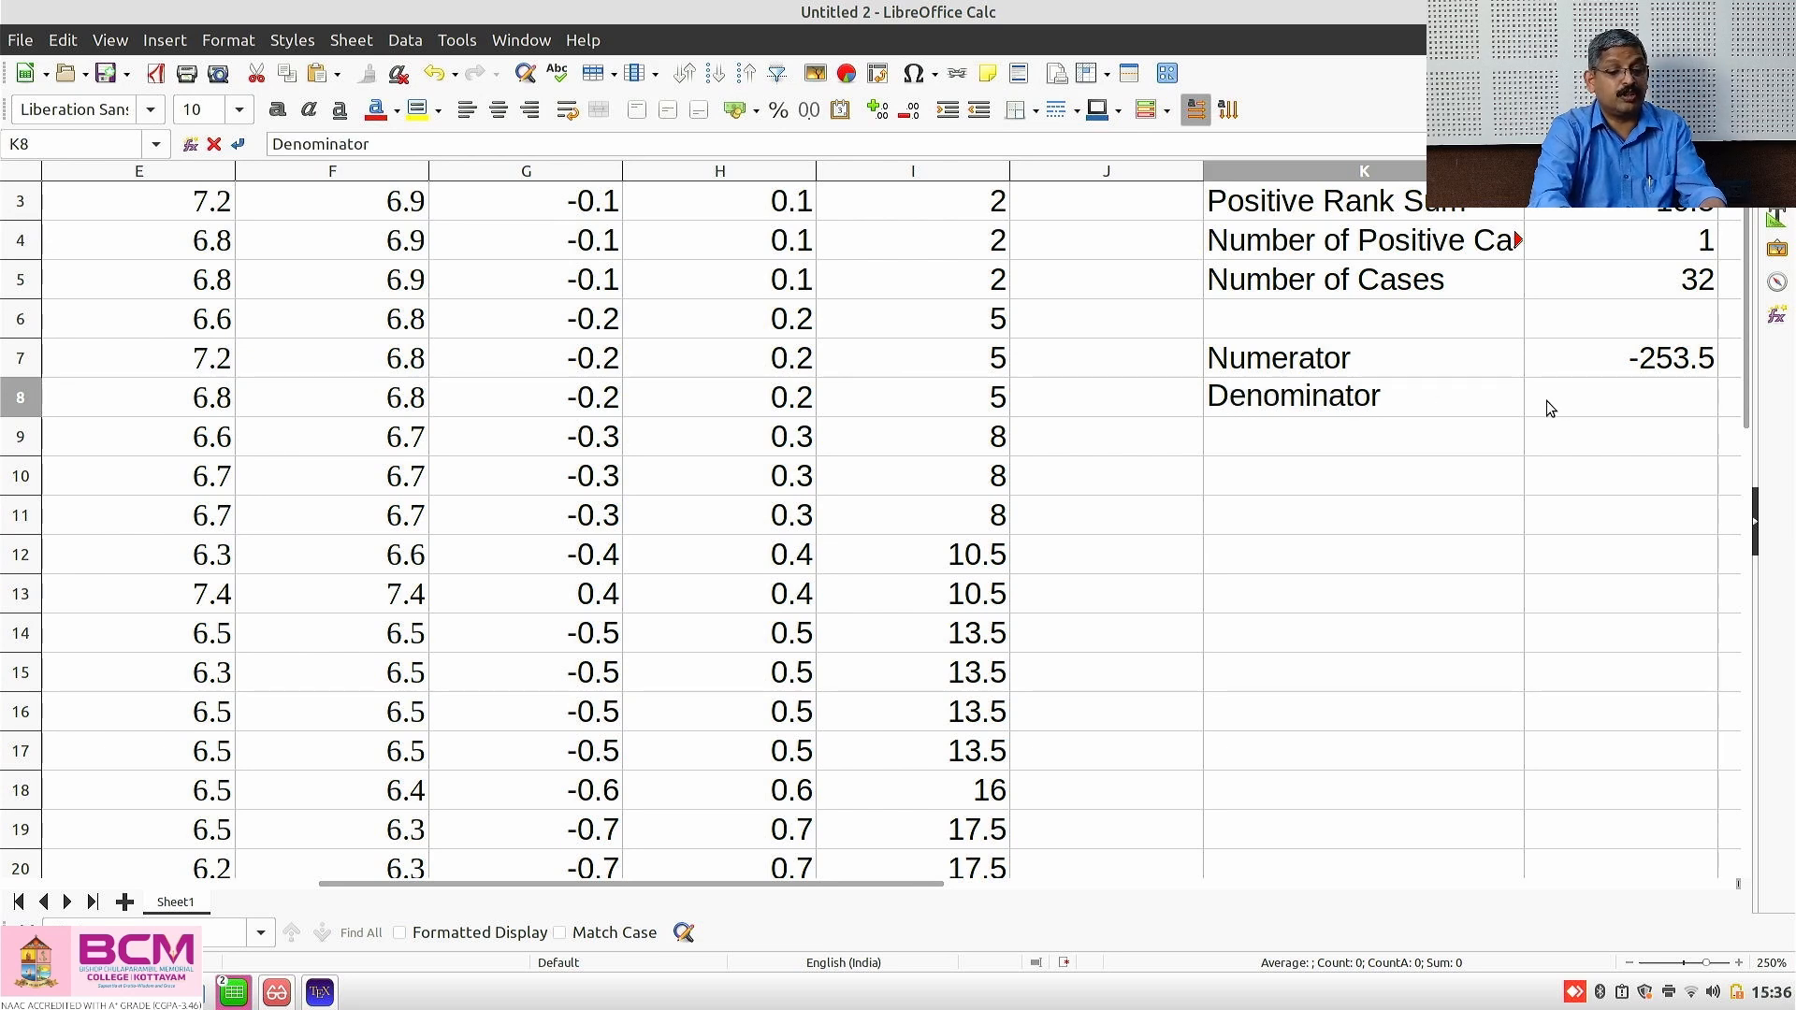
# Write the denominator formula =sqrt(L5*(L5+1)*(2*L5+1)/12) in cell L8, using the number of cases
pyautogui.click(1574, 398)
pyautogui.write('=')
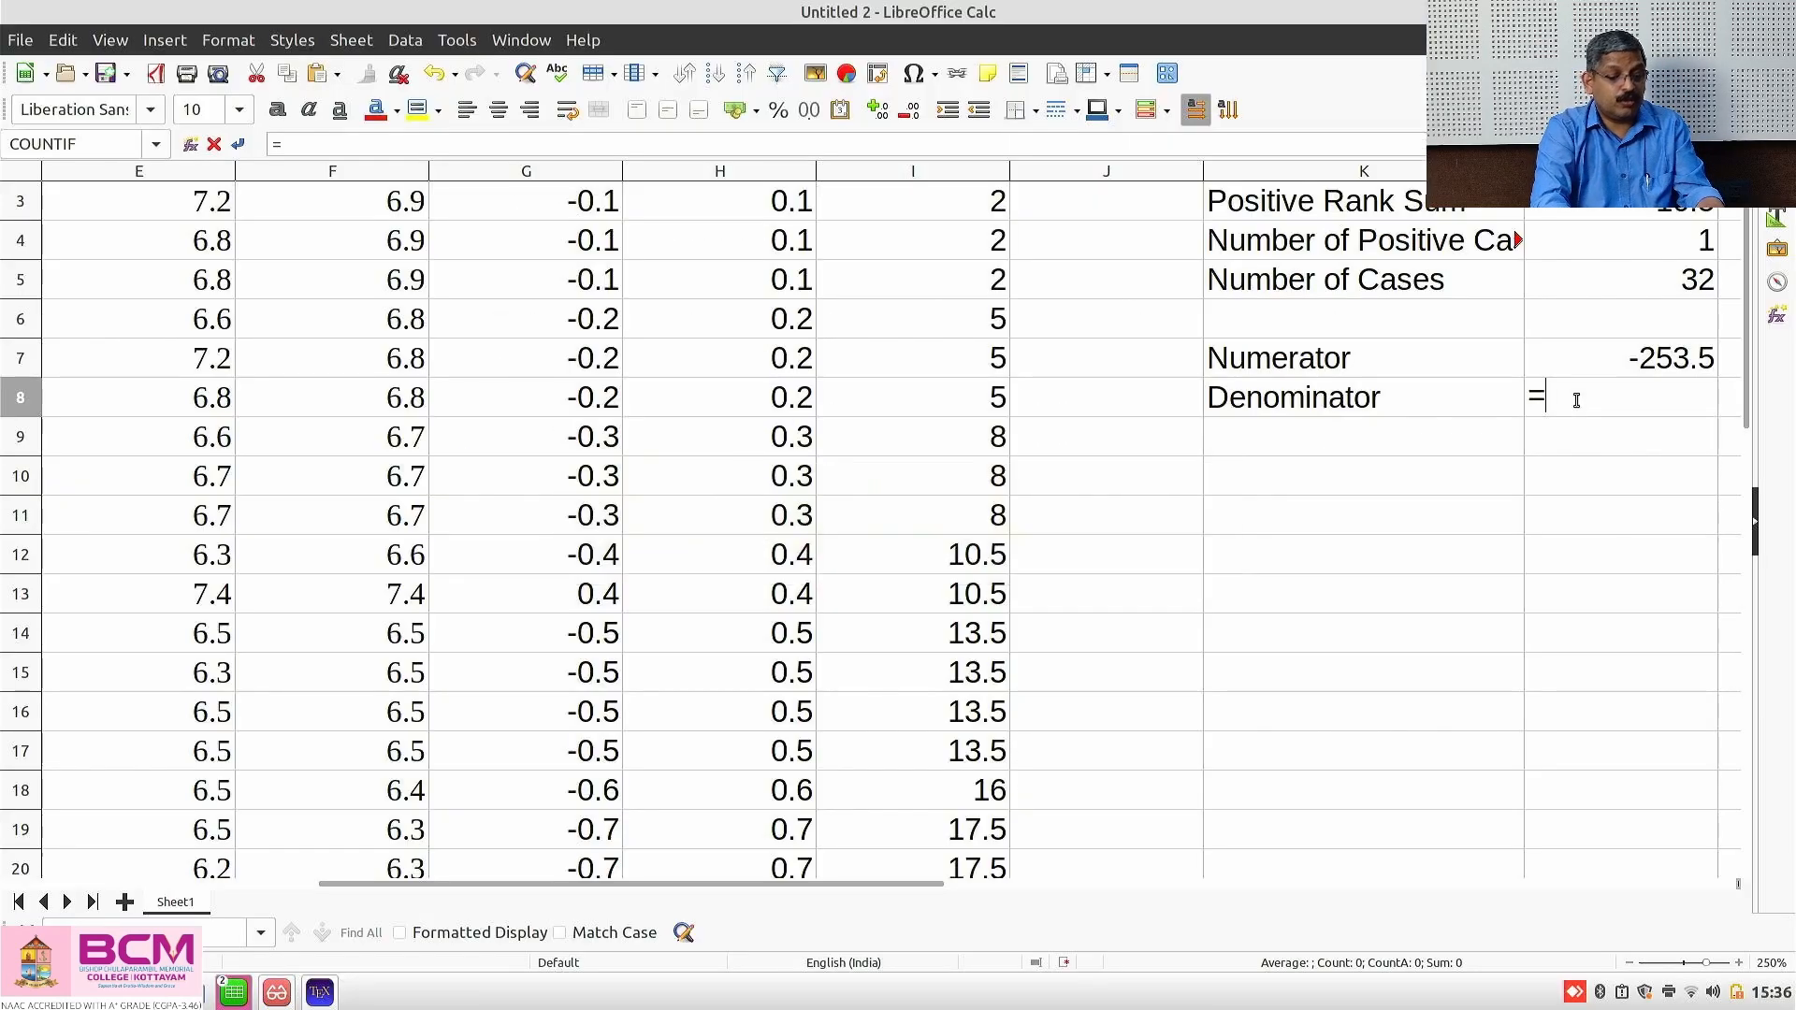
pyautogui.write('sq')
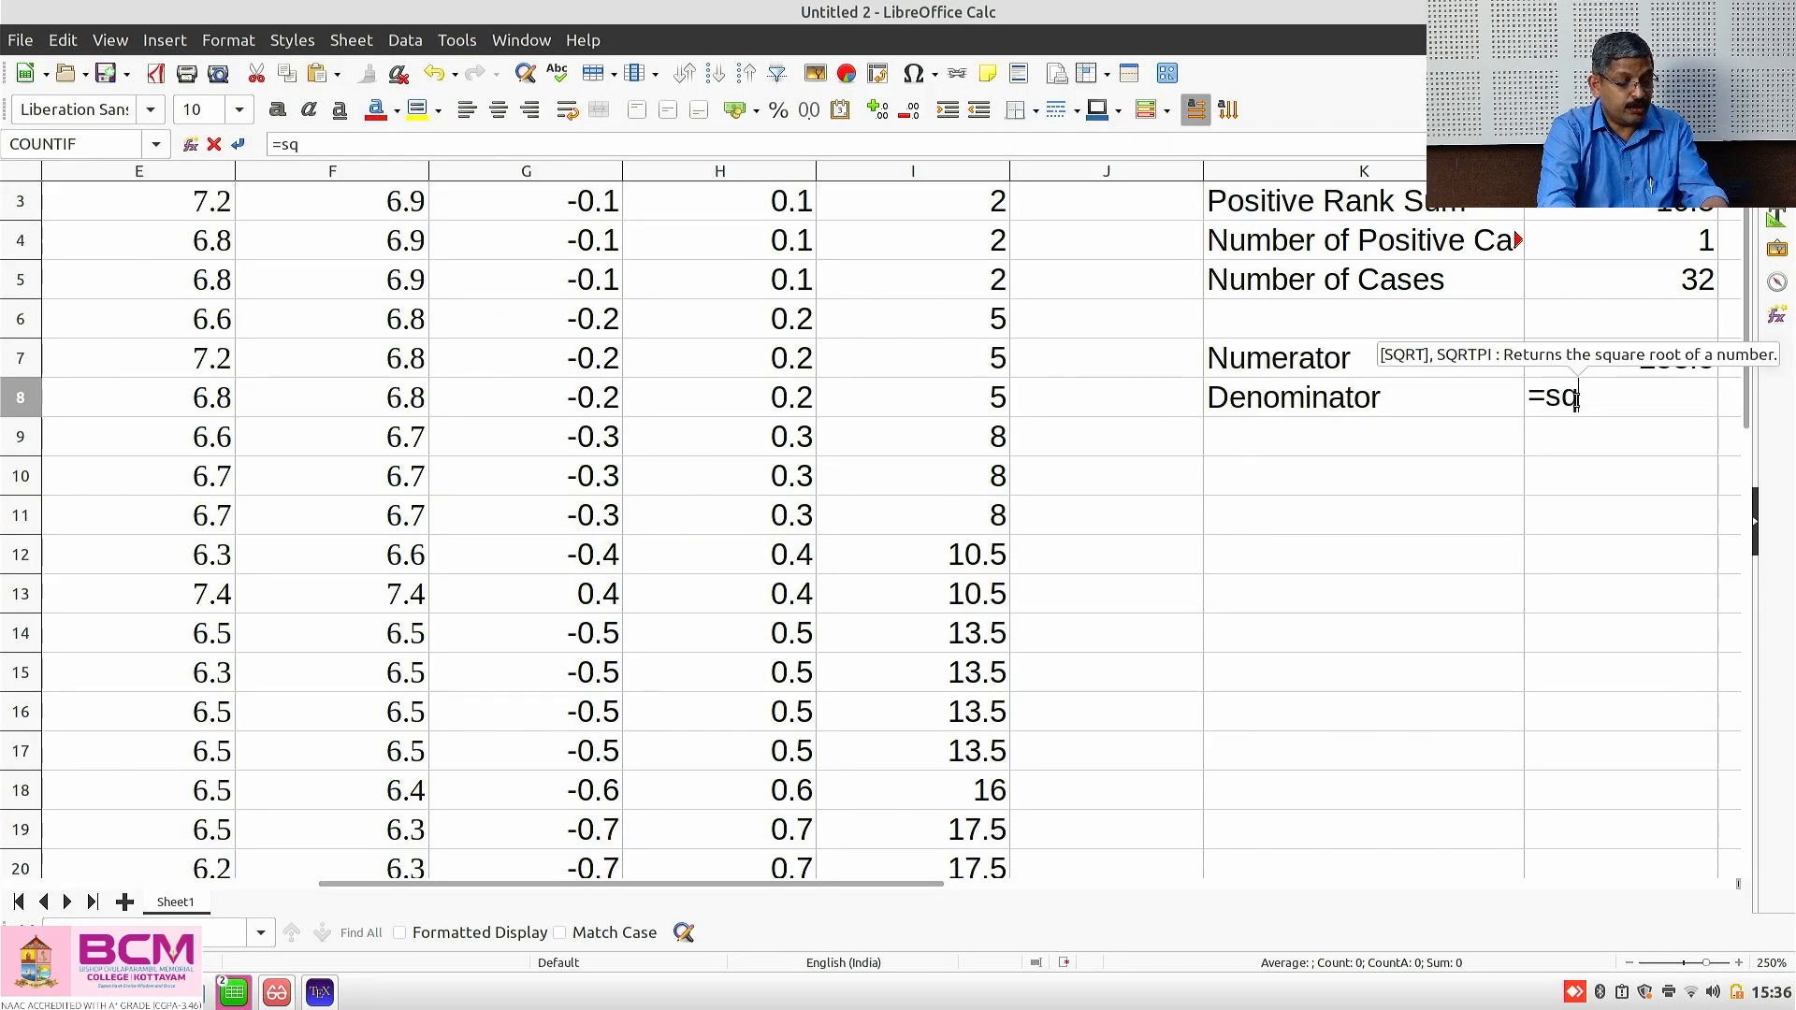
pyautogui.write('rt(')
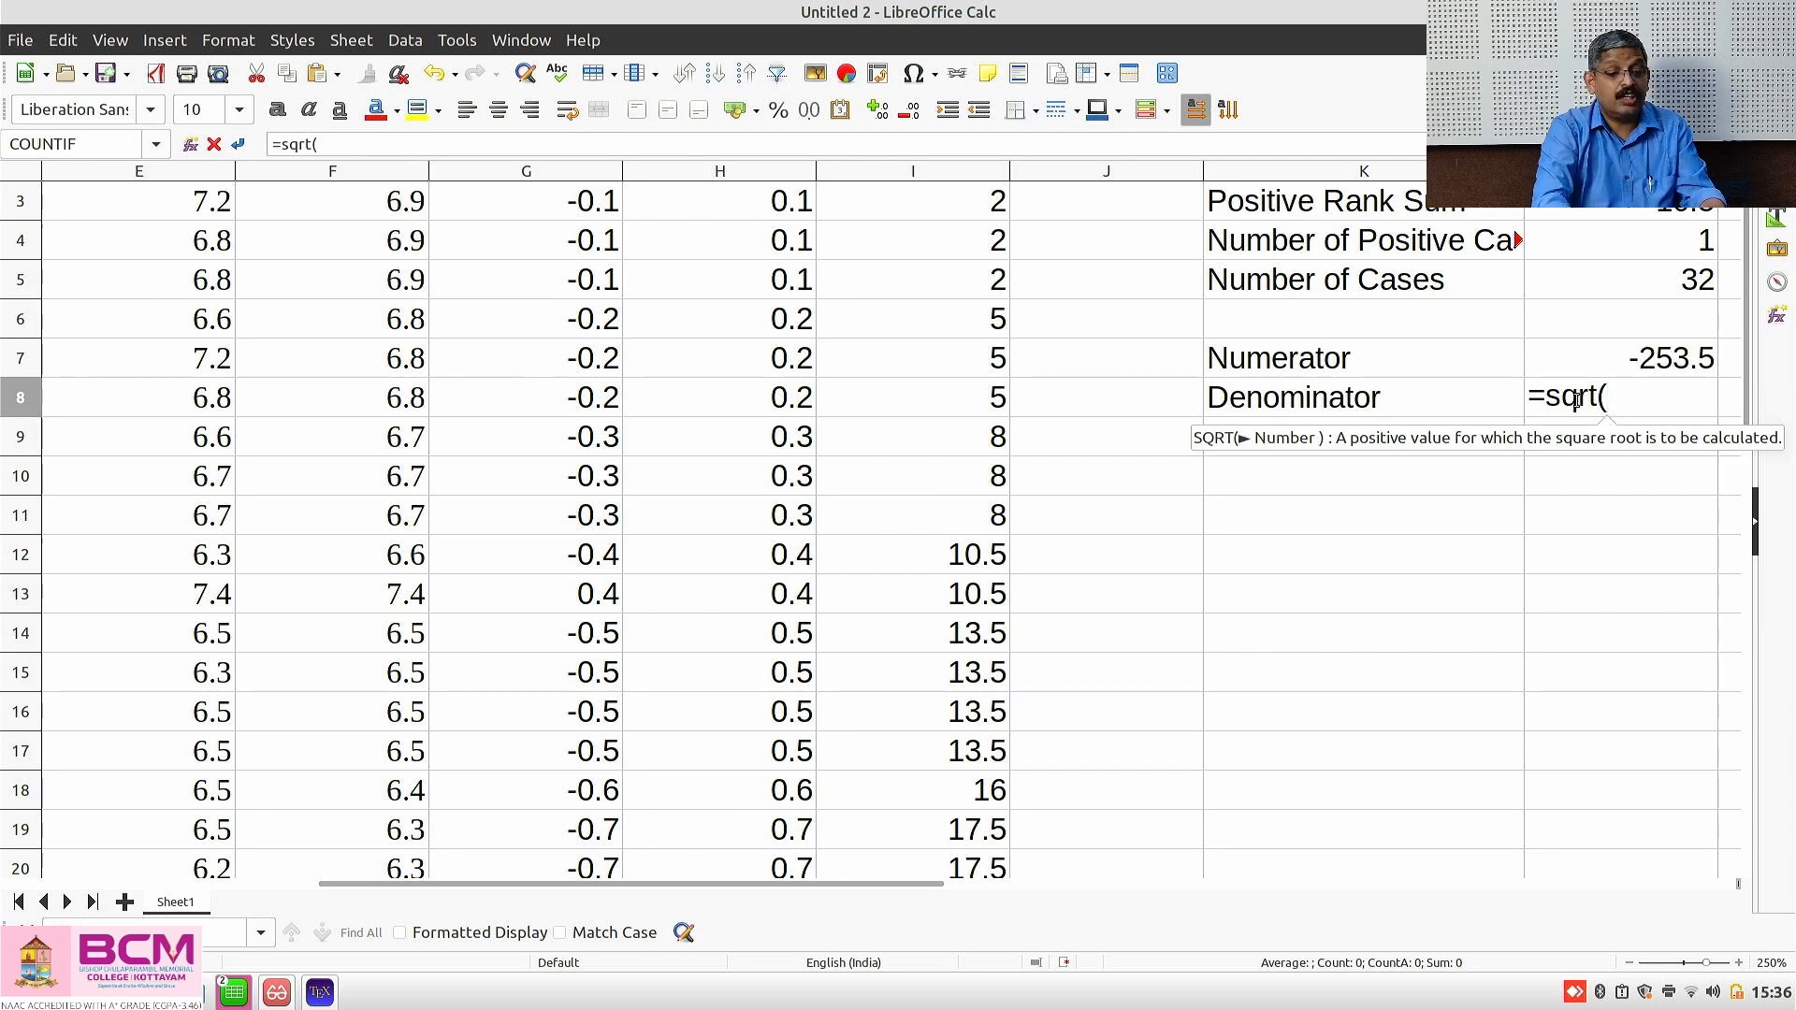
pyautogui.click(1677, 274)
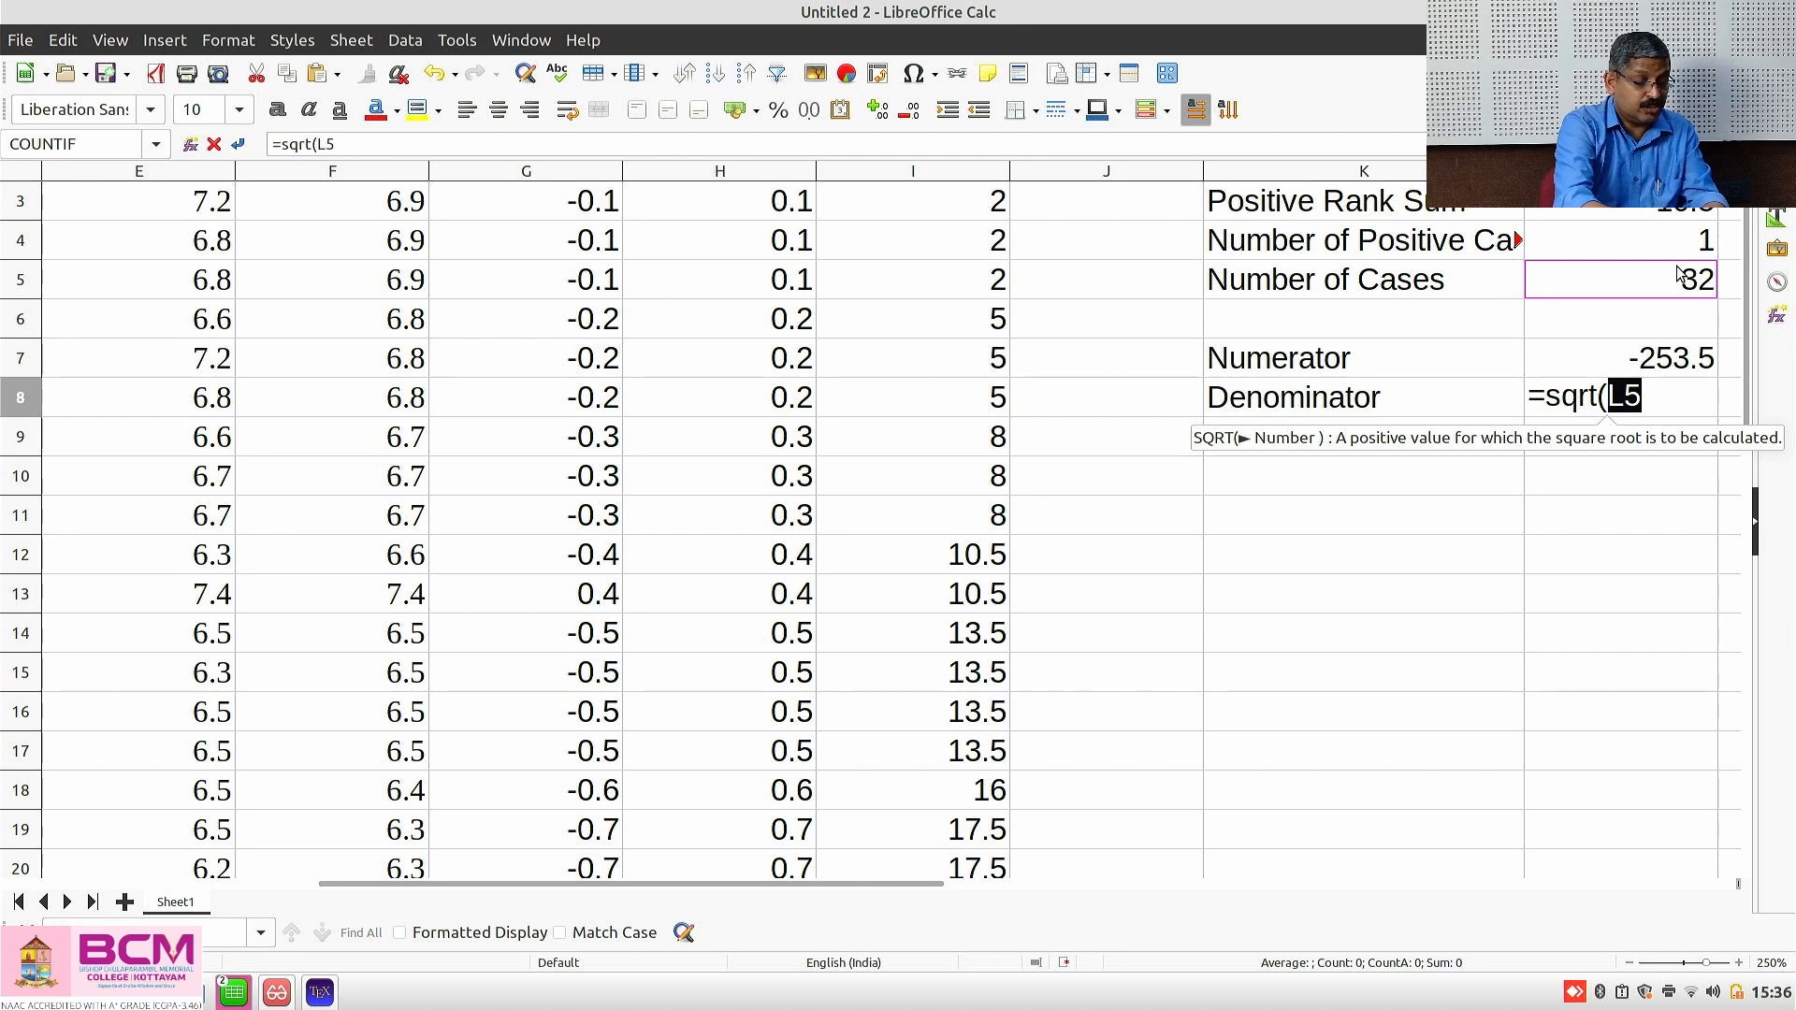
pyautogui.write('*(')
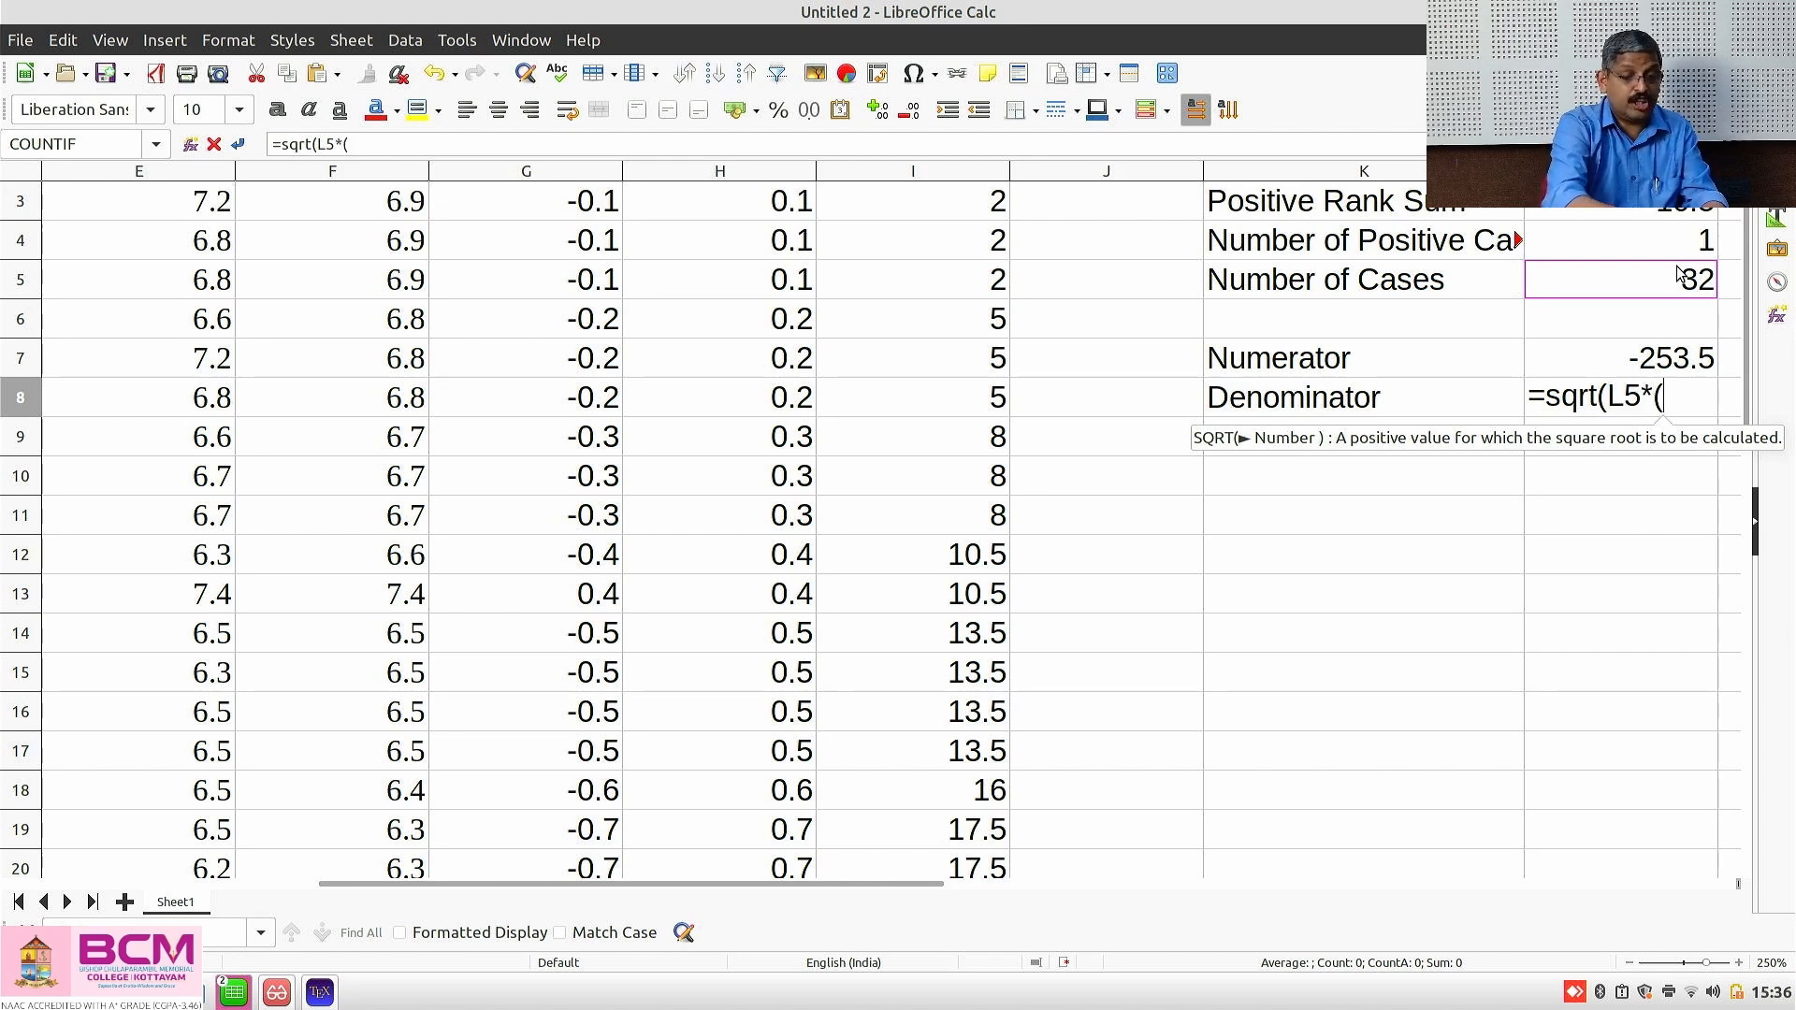
pyautogui.click(1677, 274)
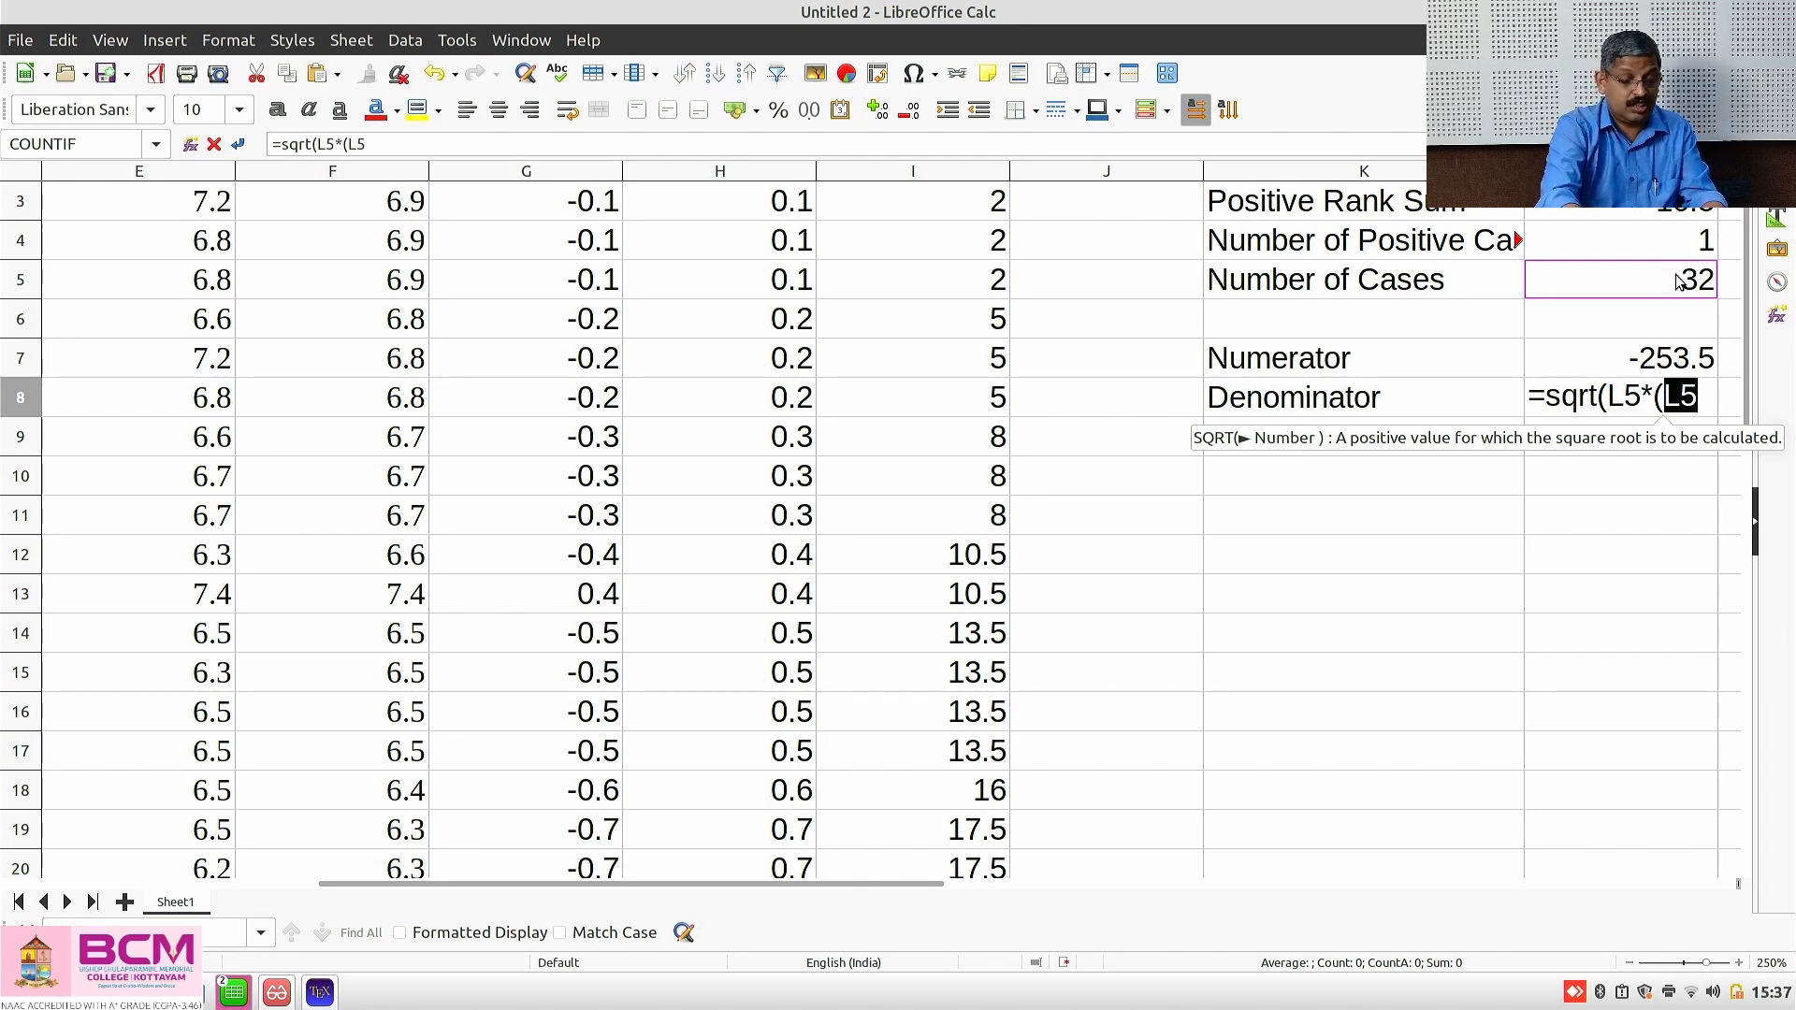
pyautogui.write('+1)')
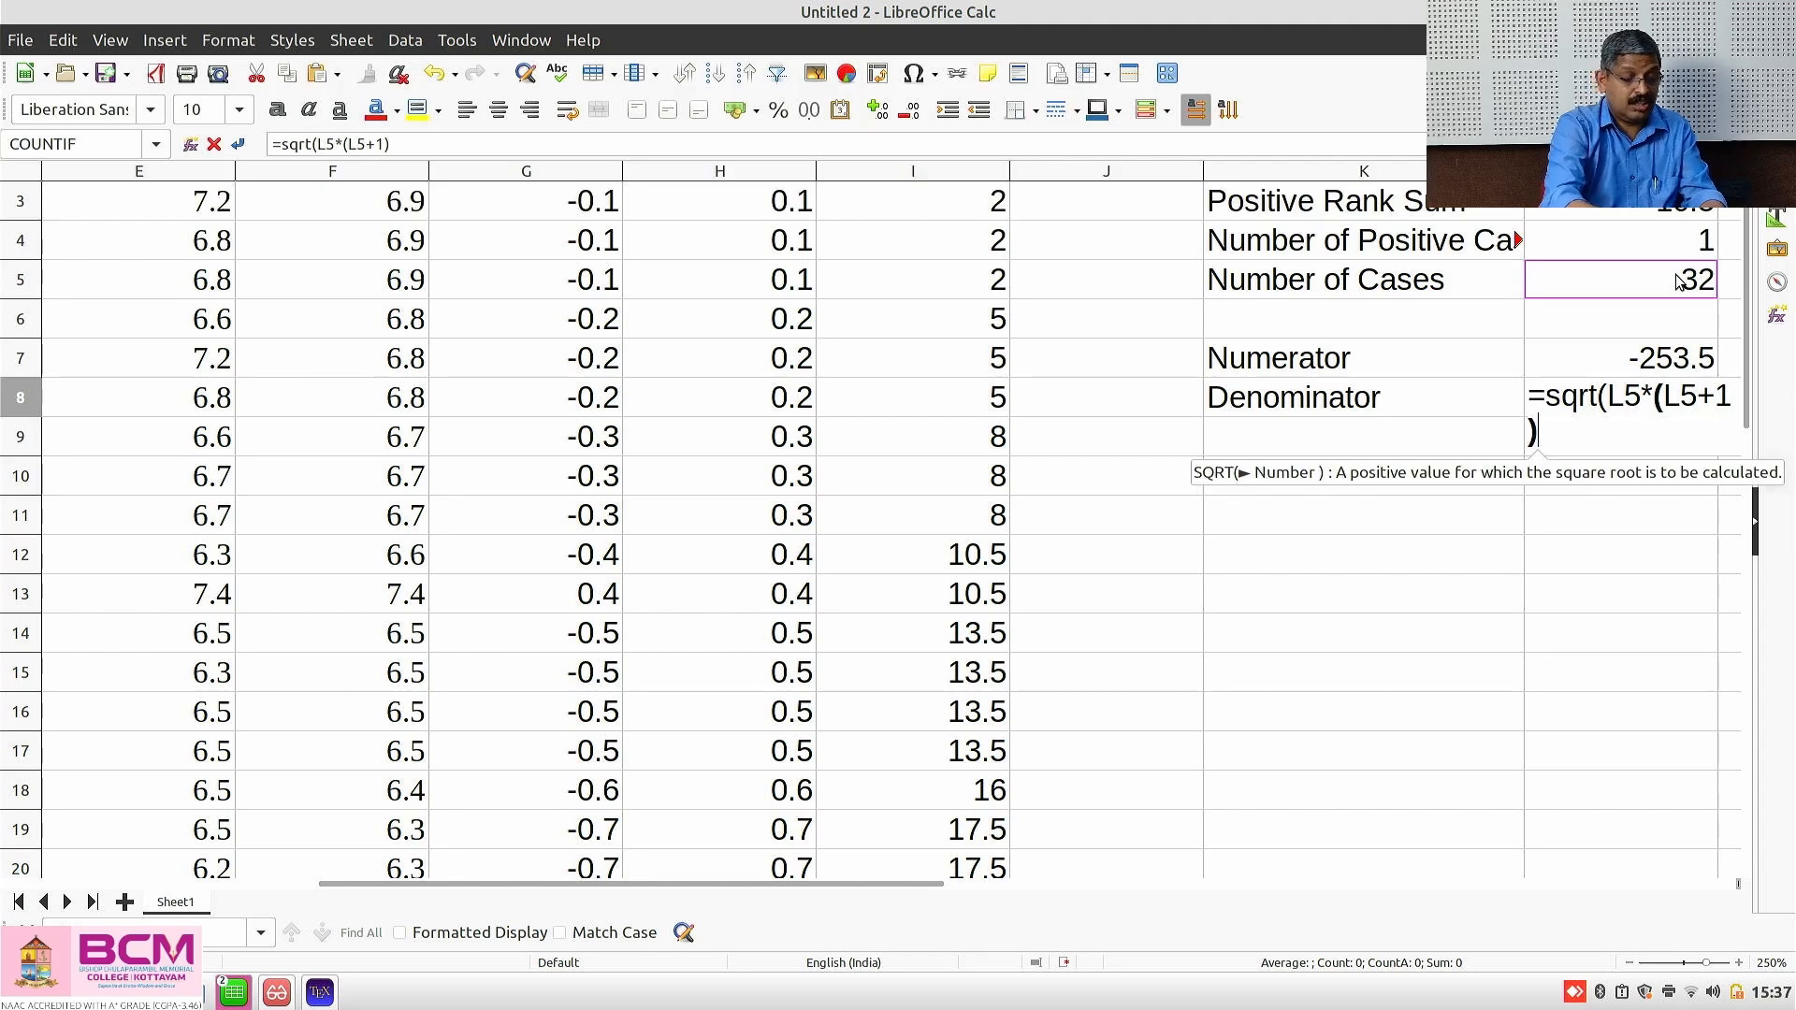
pyautogui.write('*')
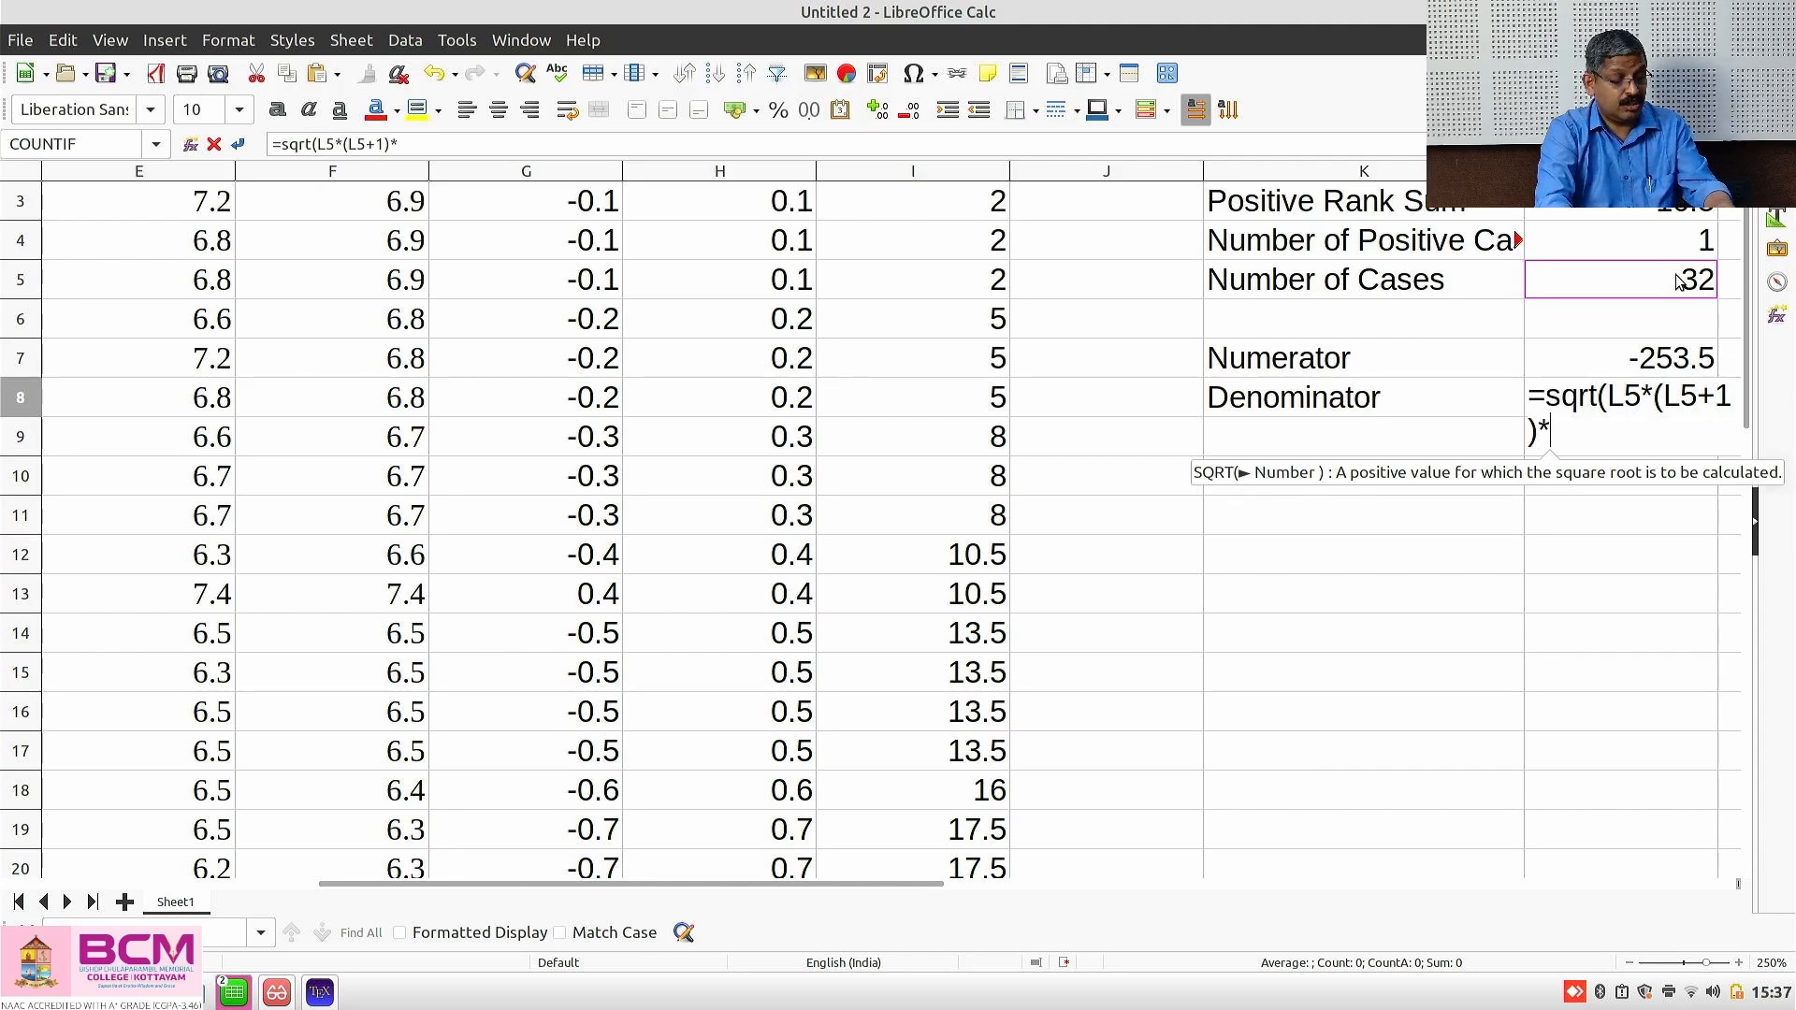
pyautogui.write('(2*')
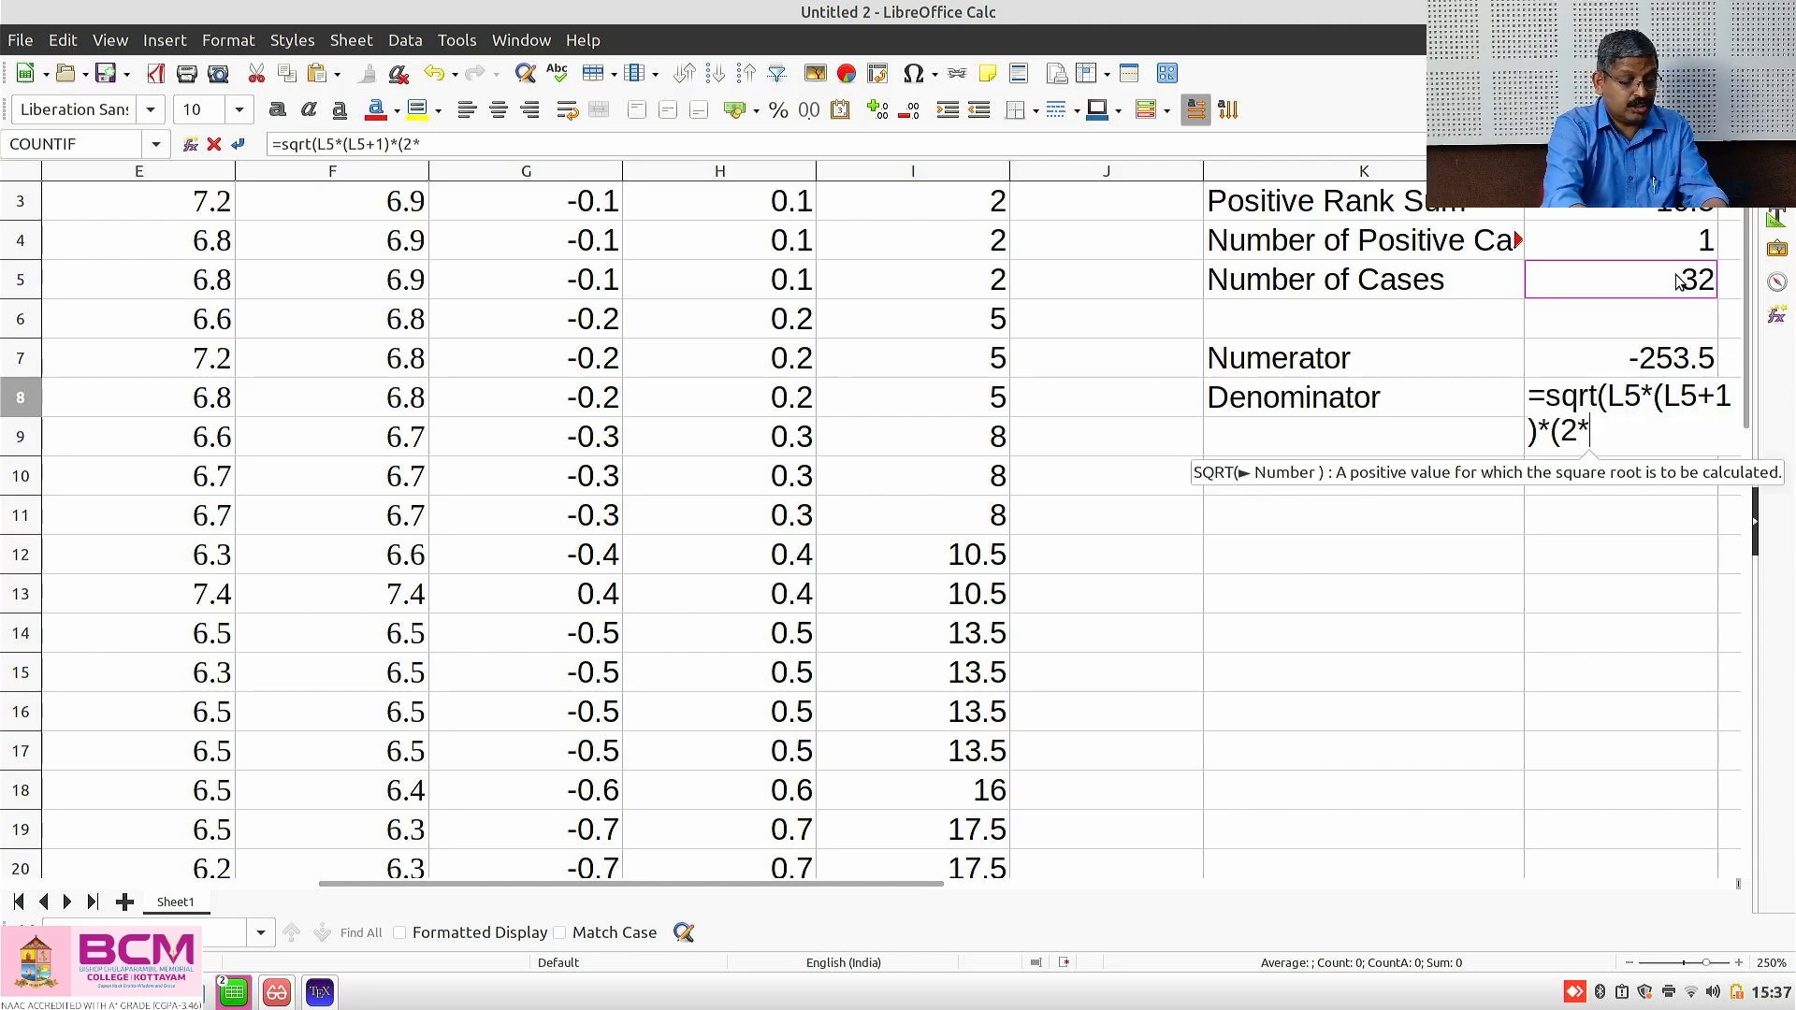
pyautogui.click(1663, 285)
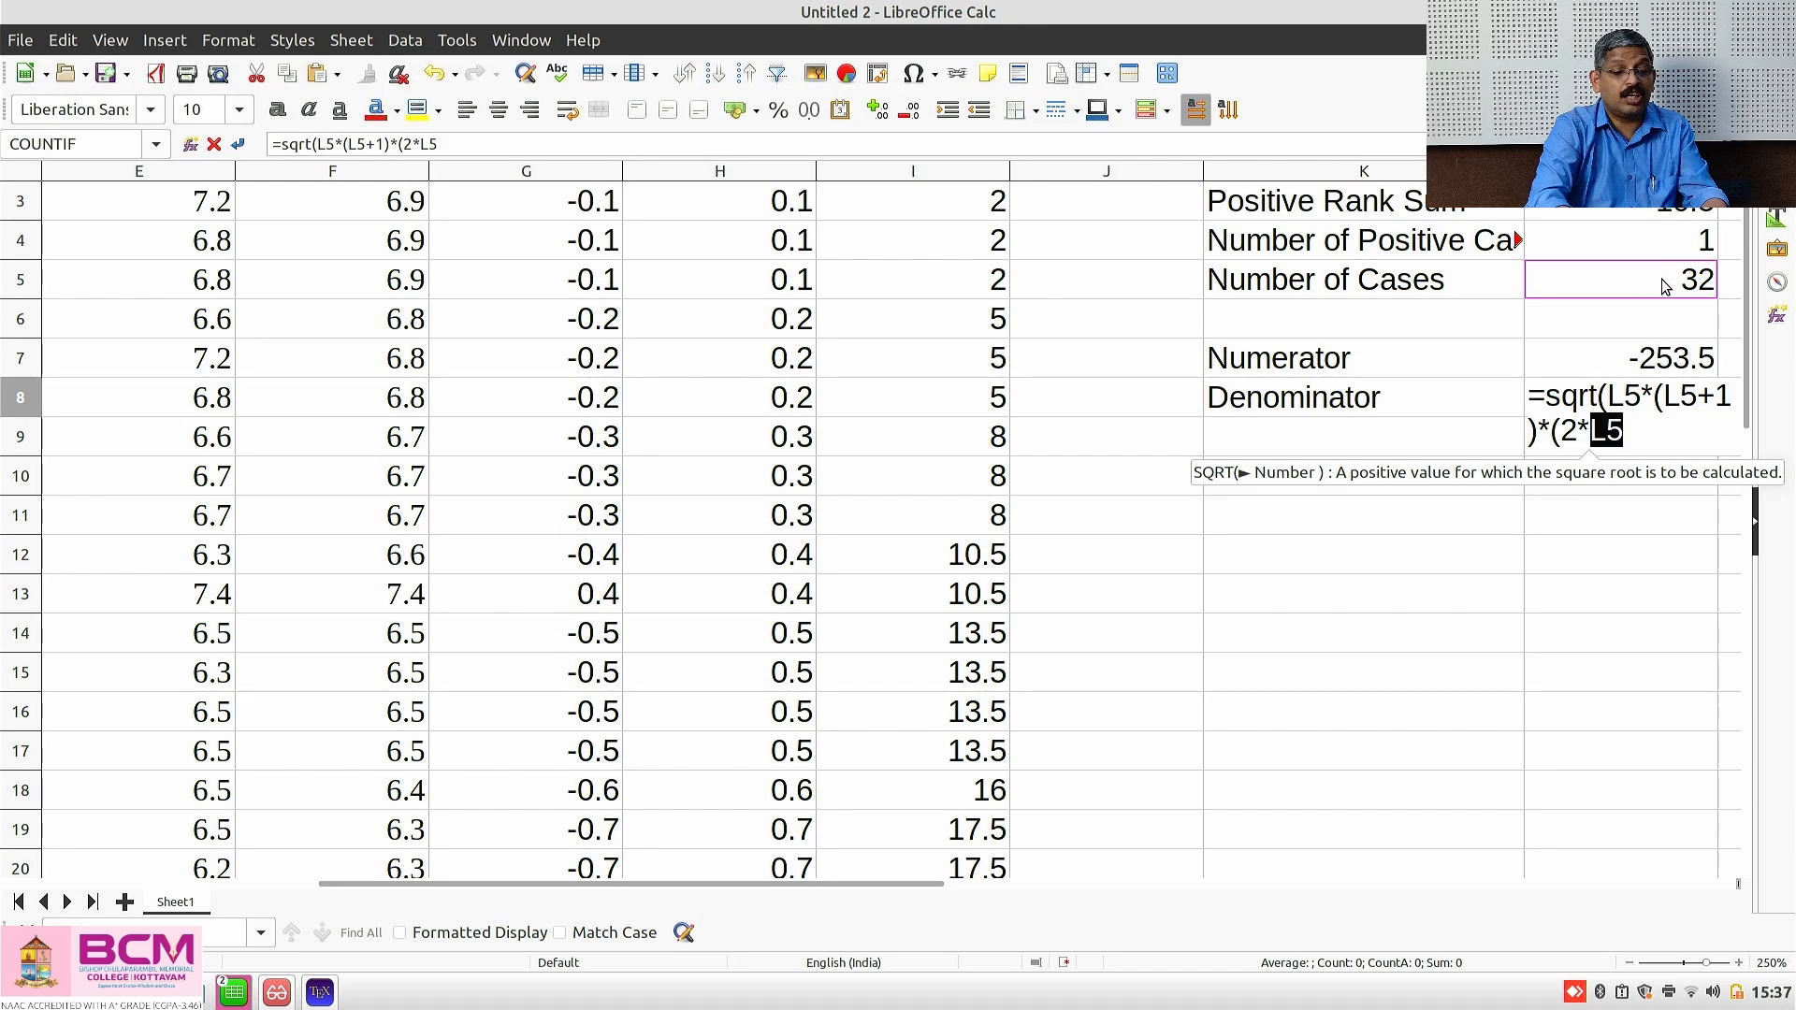
pyautogui.write('+1')
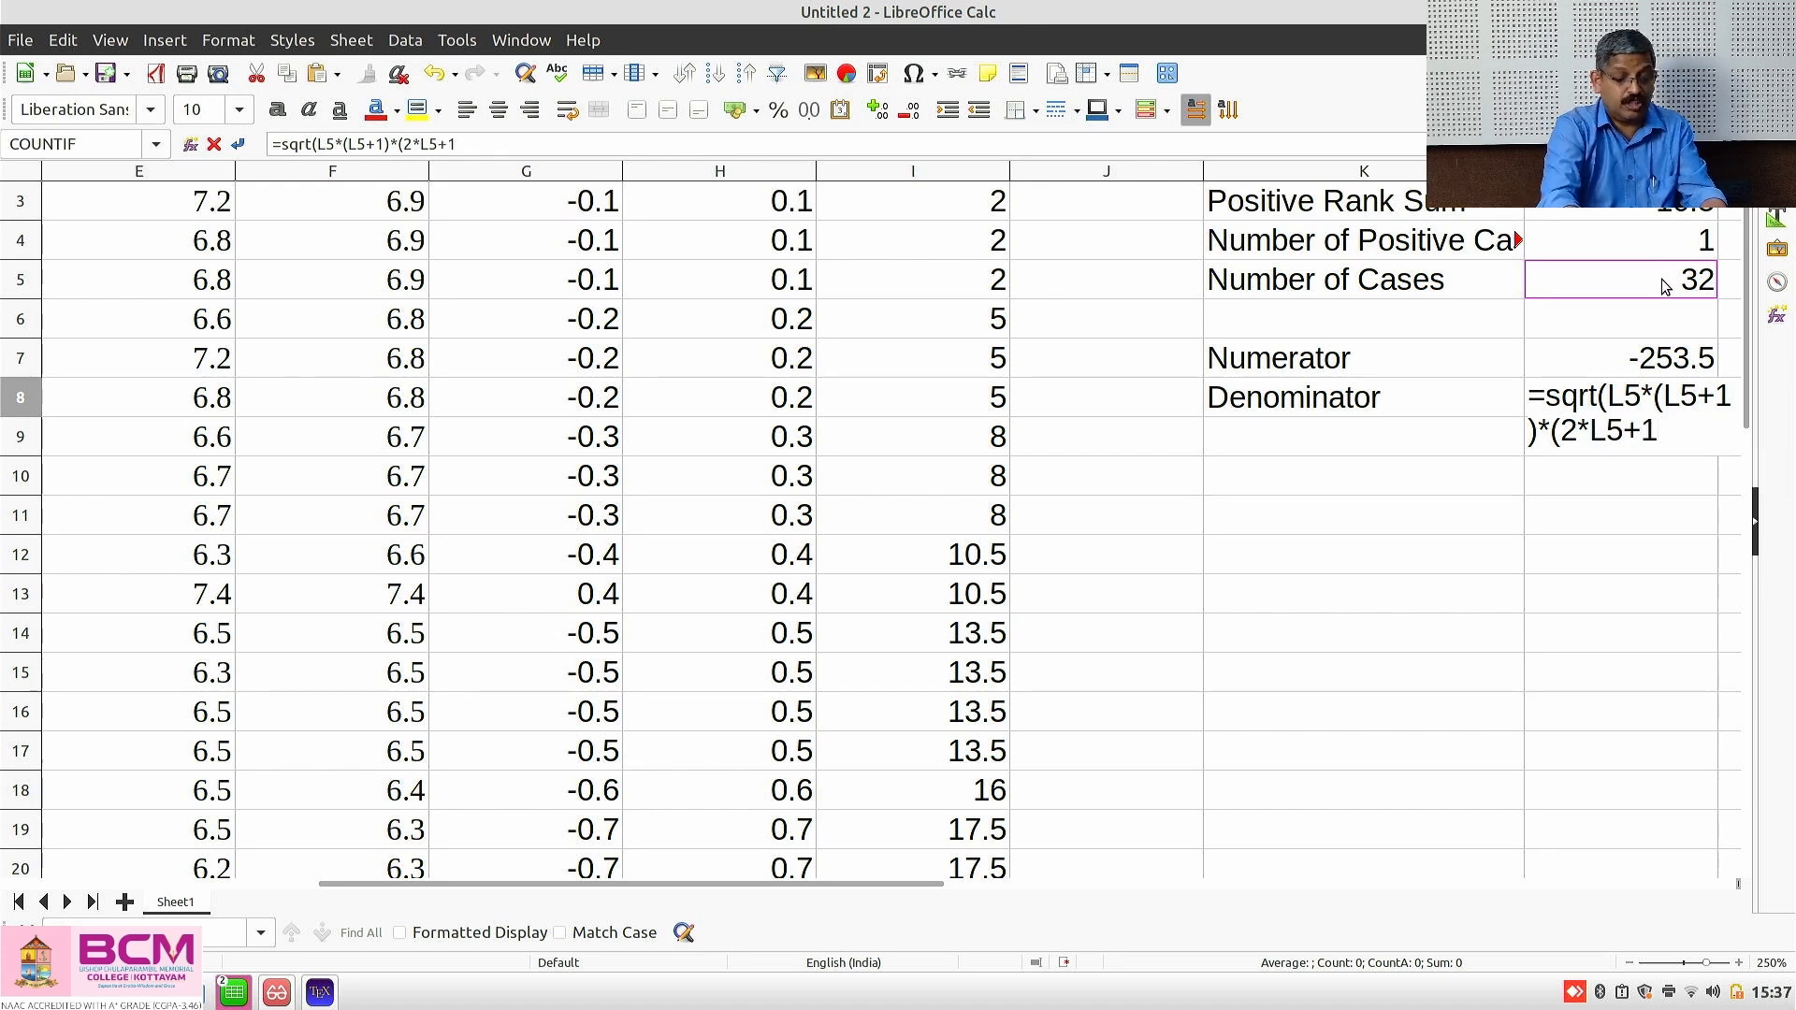
pyautogui.write(')')
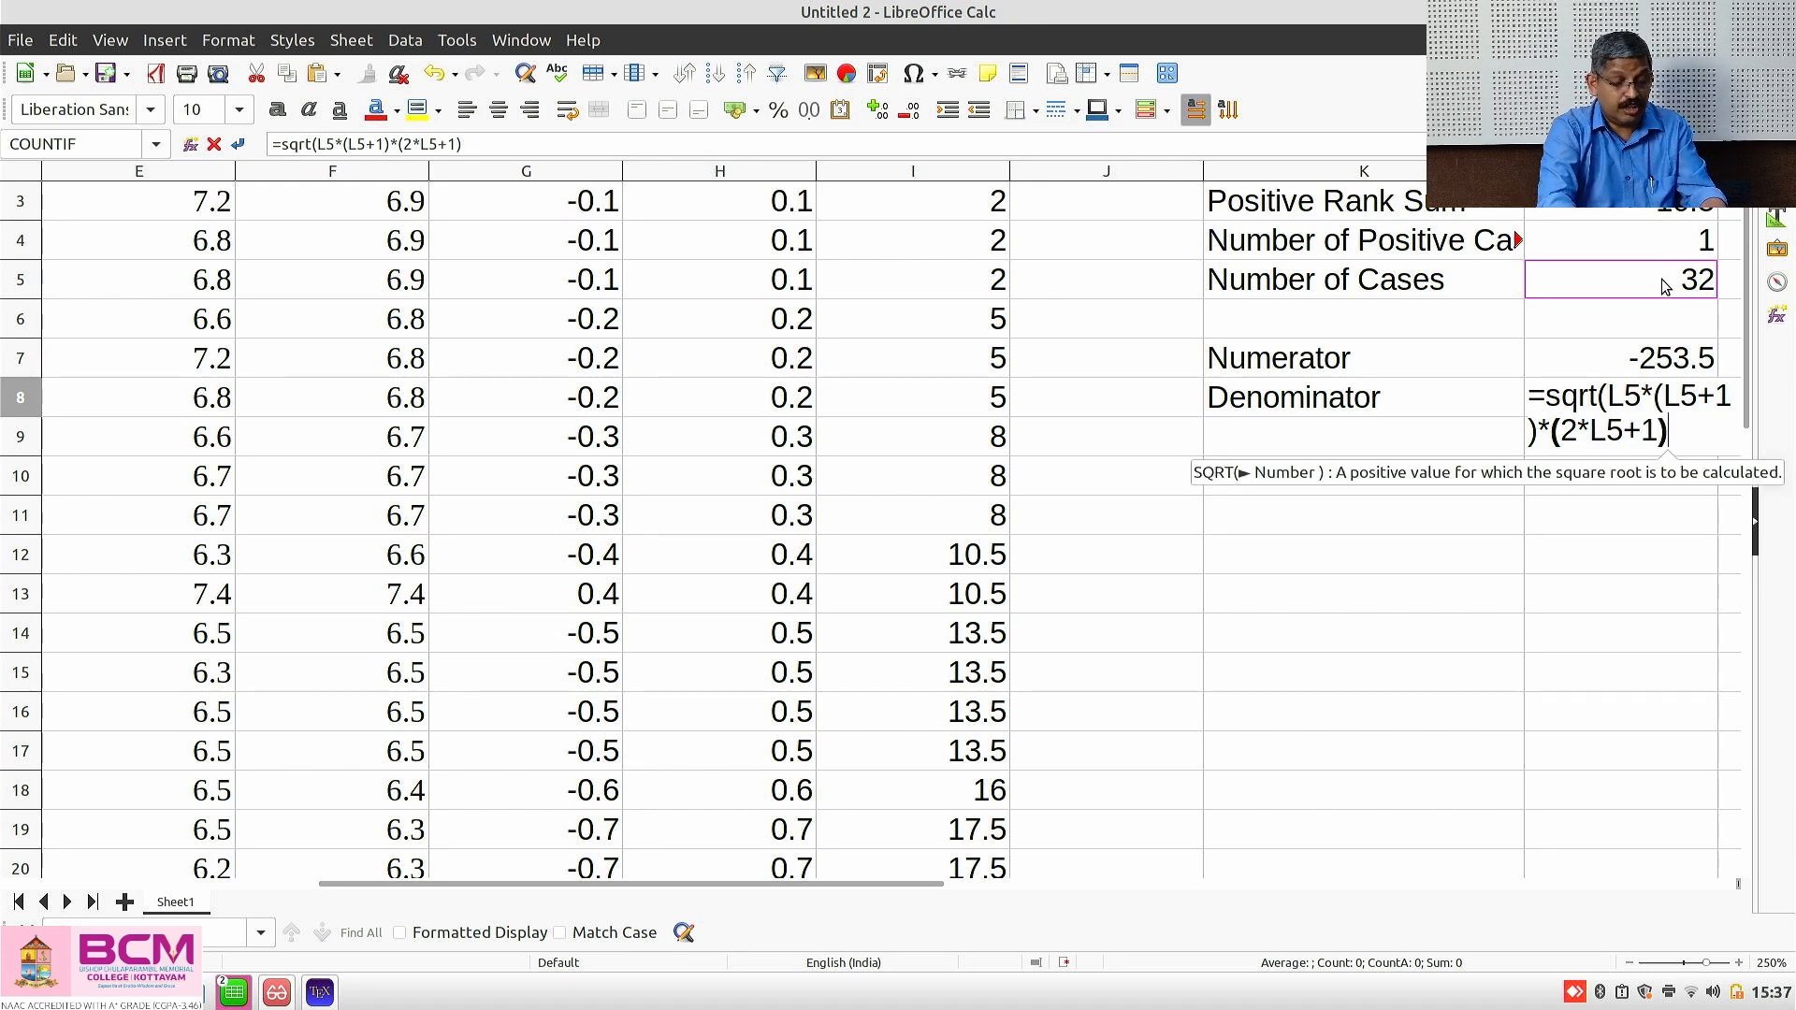
pyautogui.write('/12')
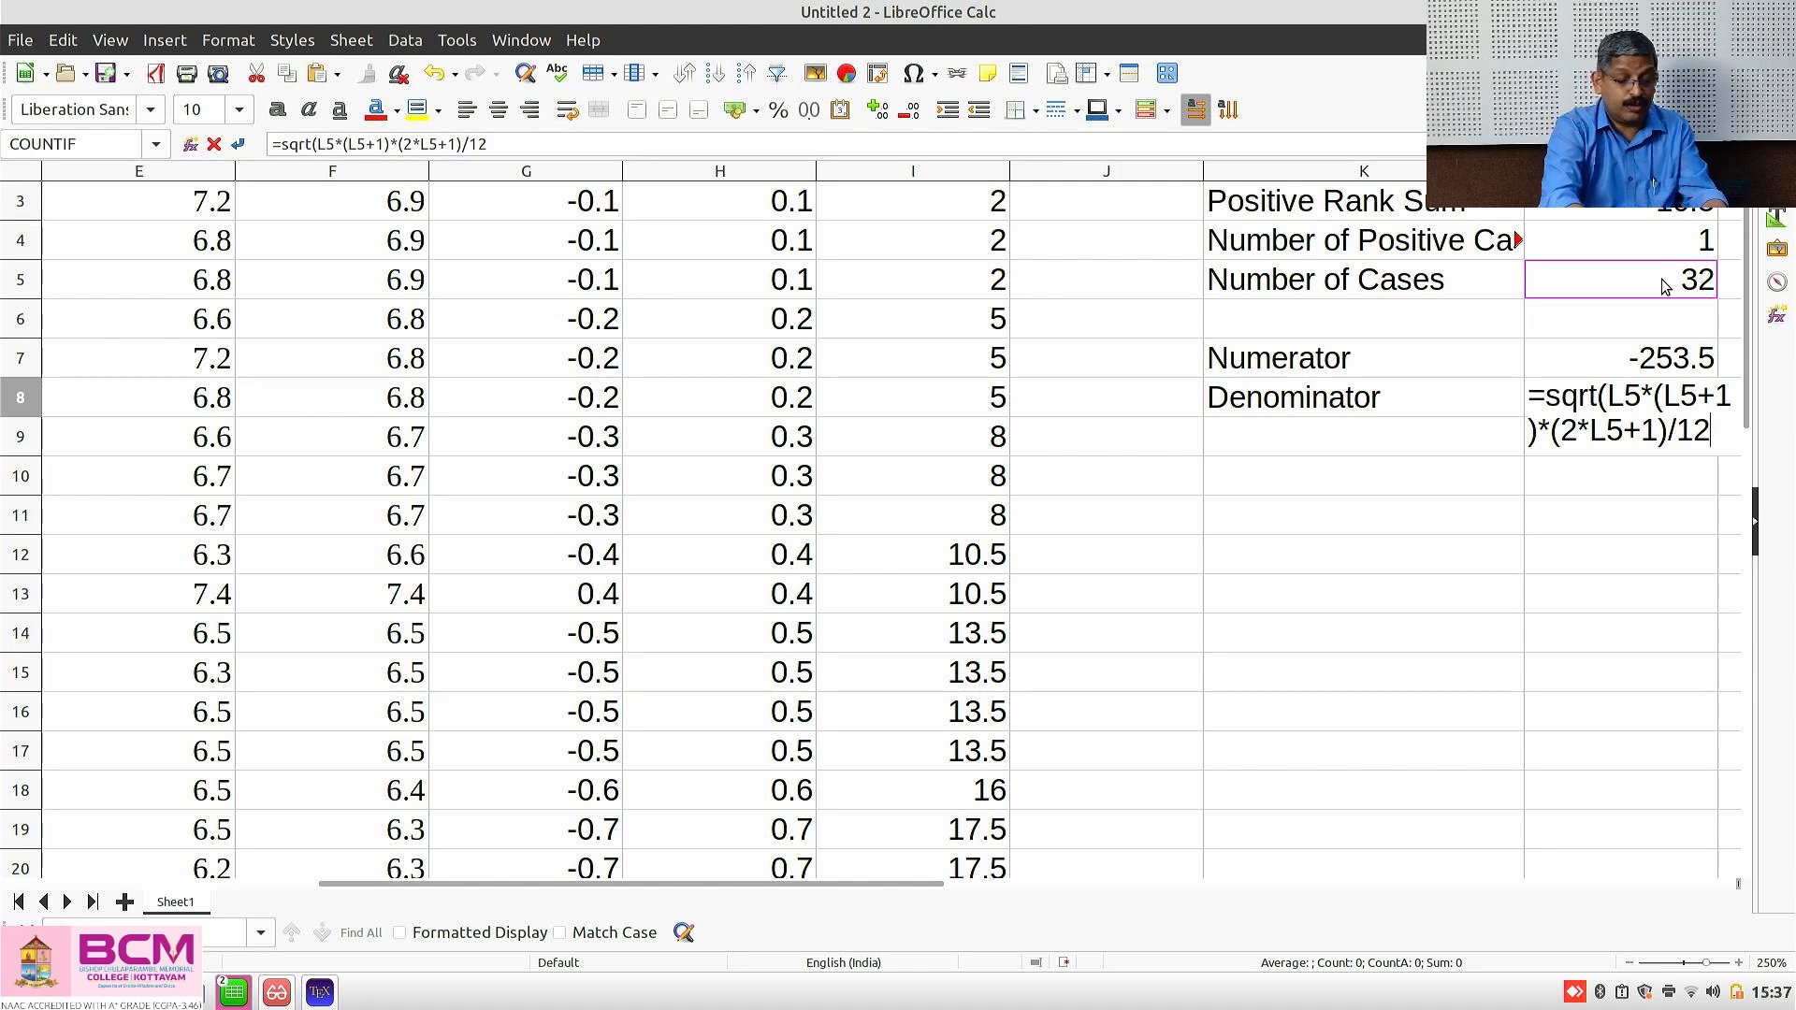
pyautogui.write(')')
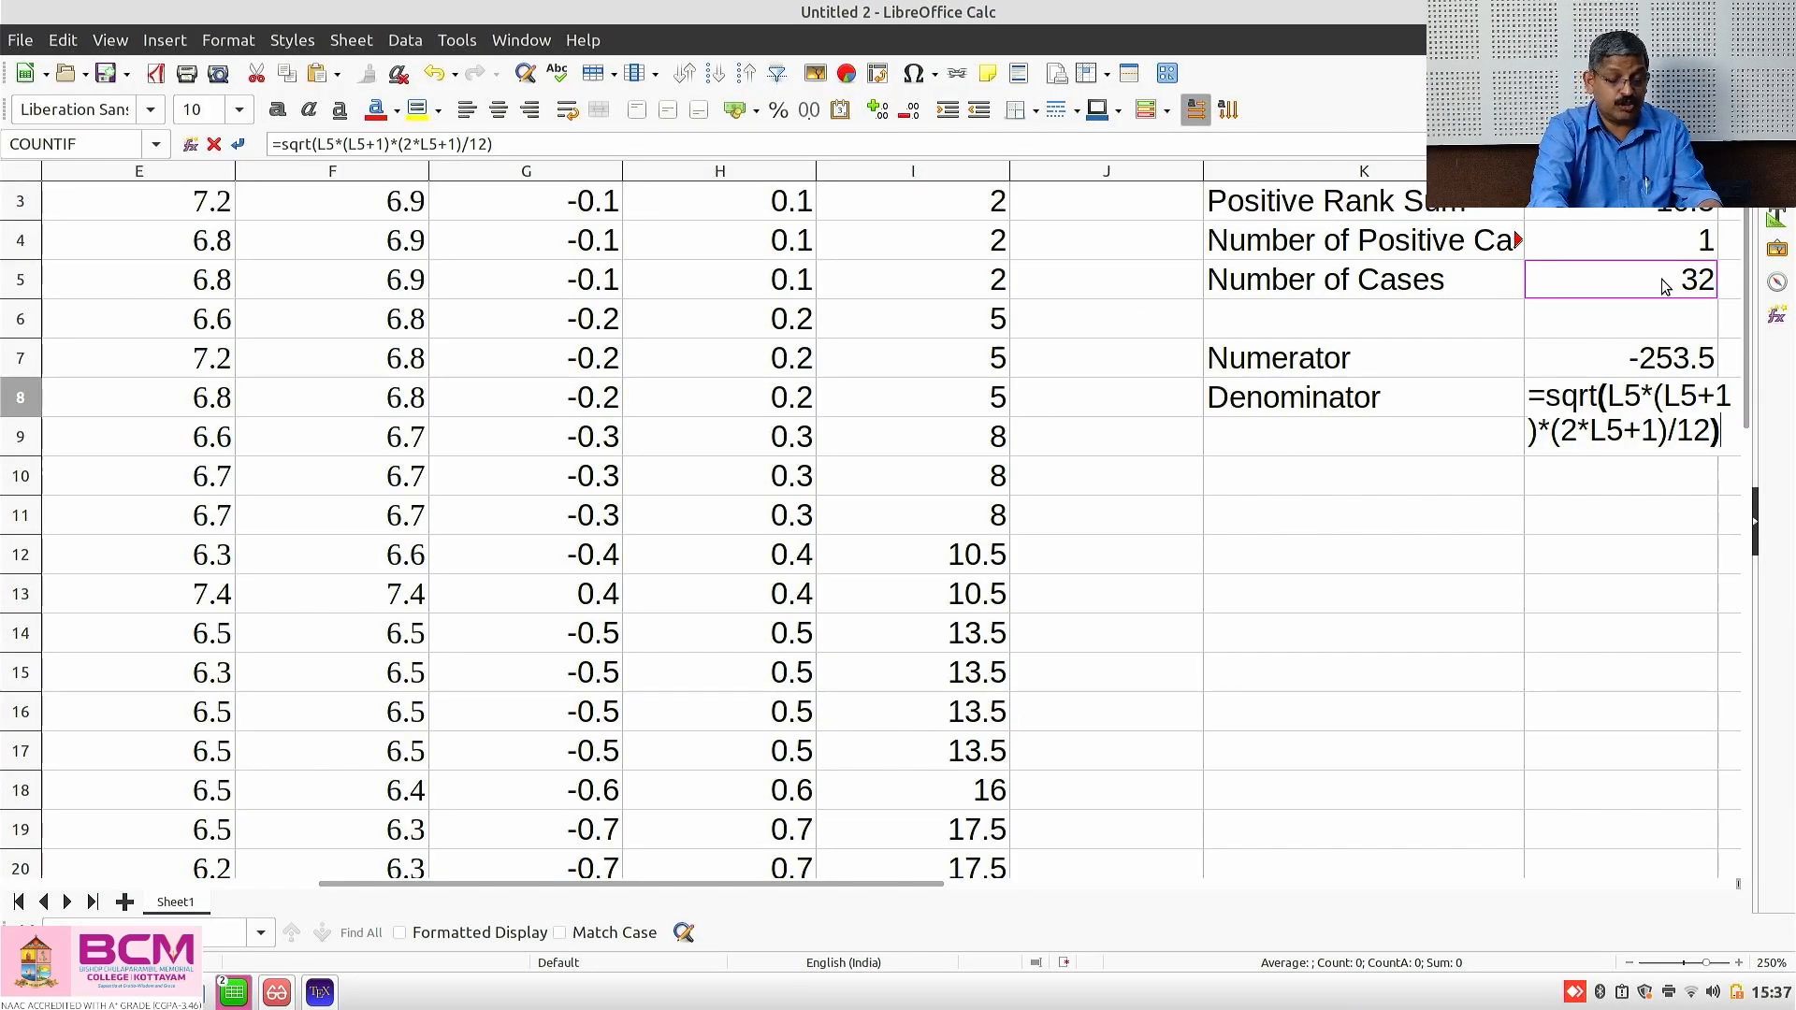
# Change the divisor in the L8 denominator formula to 24, making it =sqrt(L5*(L5+1)*(2*L5+1)/24)
pyautogui.press('Left')
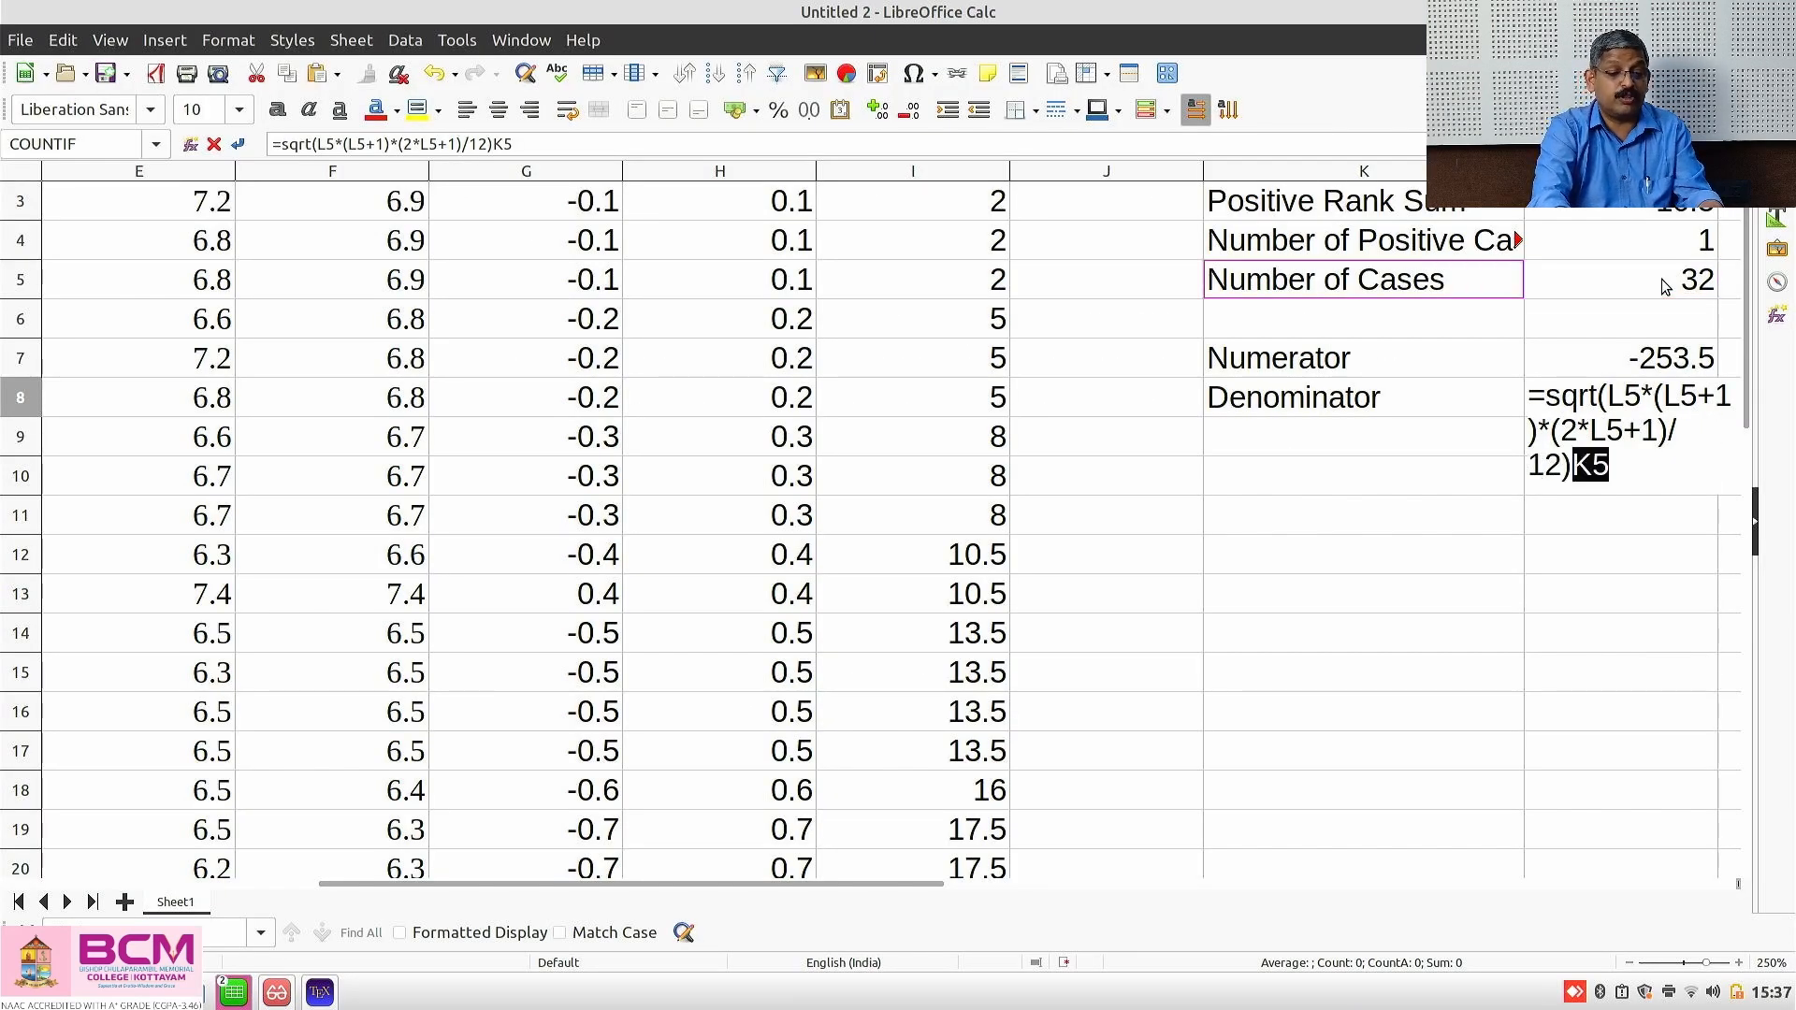
pyautogui.press('BackSpace')
pyautogui.press('BackSpace')
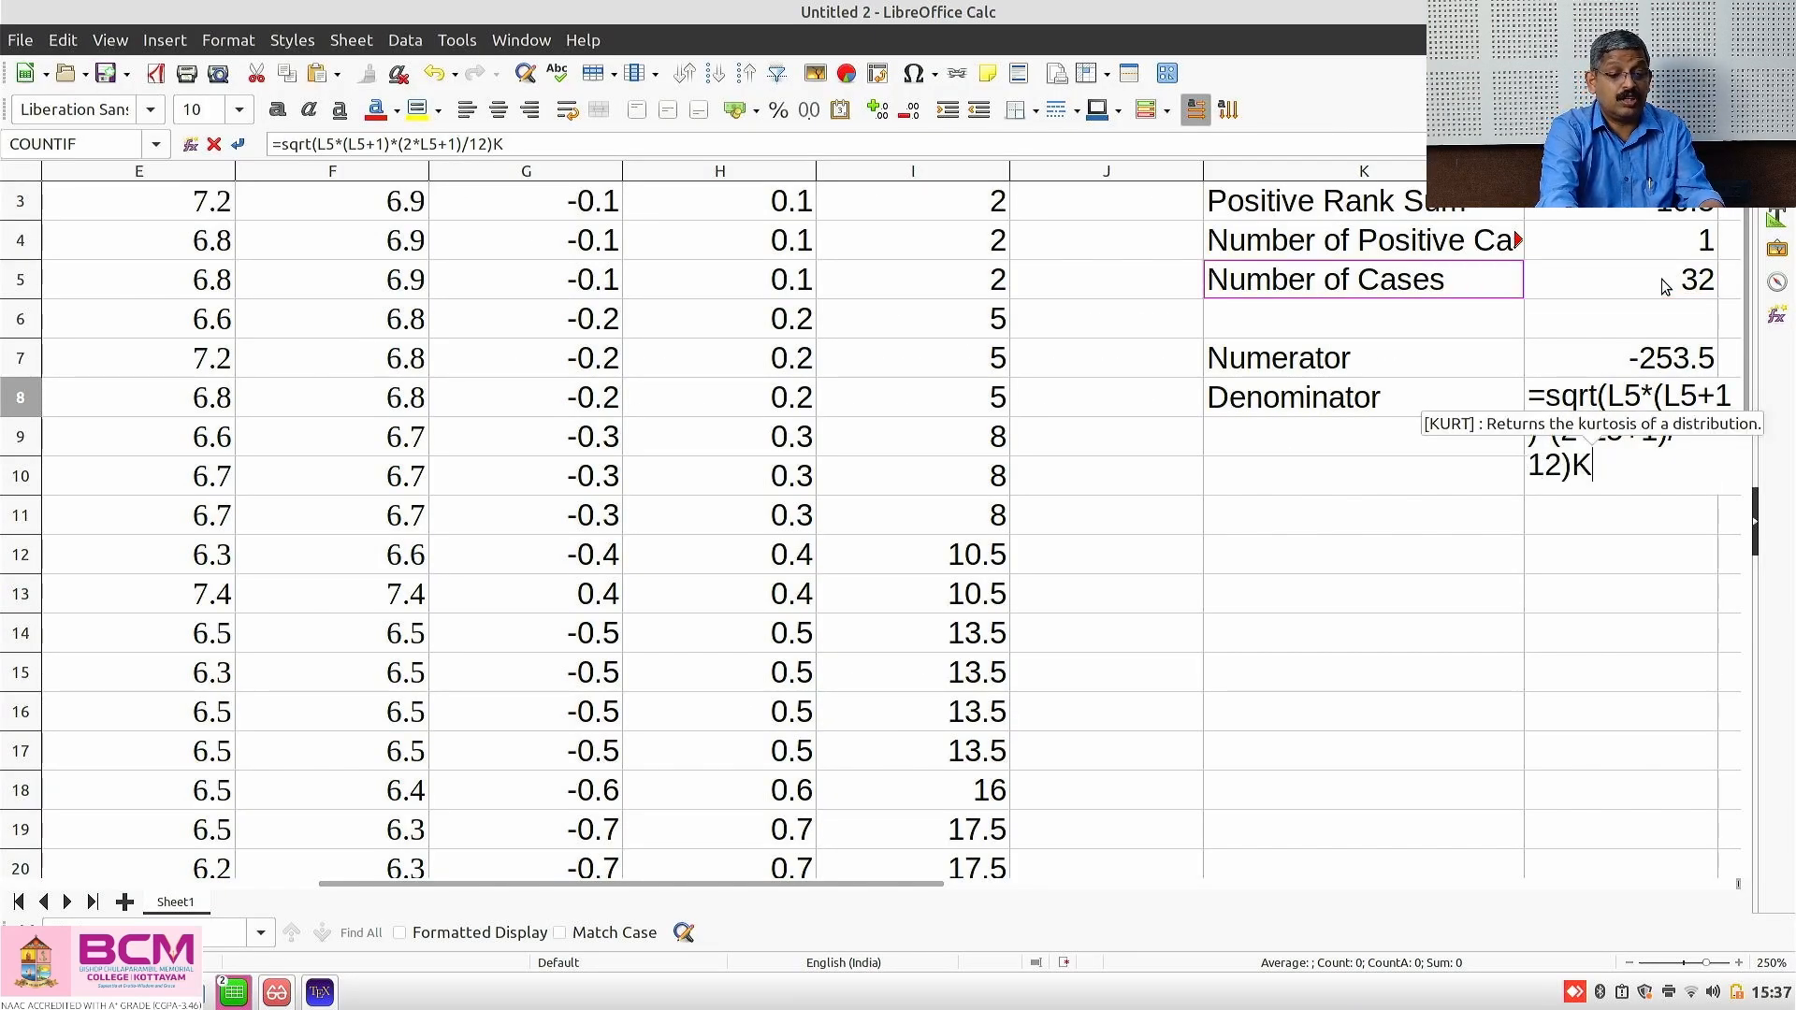
pyautogui.press('BackSpace')
pyautogui.press('BackSpace')
pyautogui.press('BackSpace')
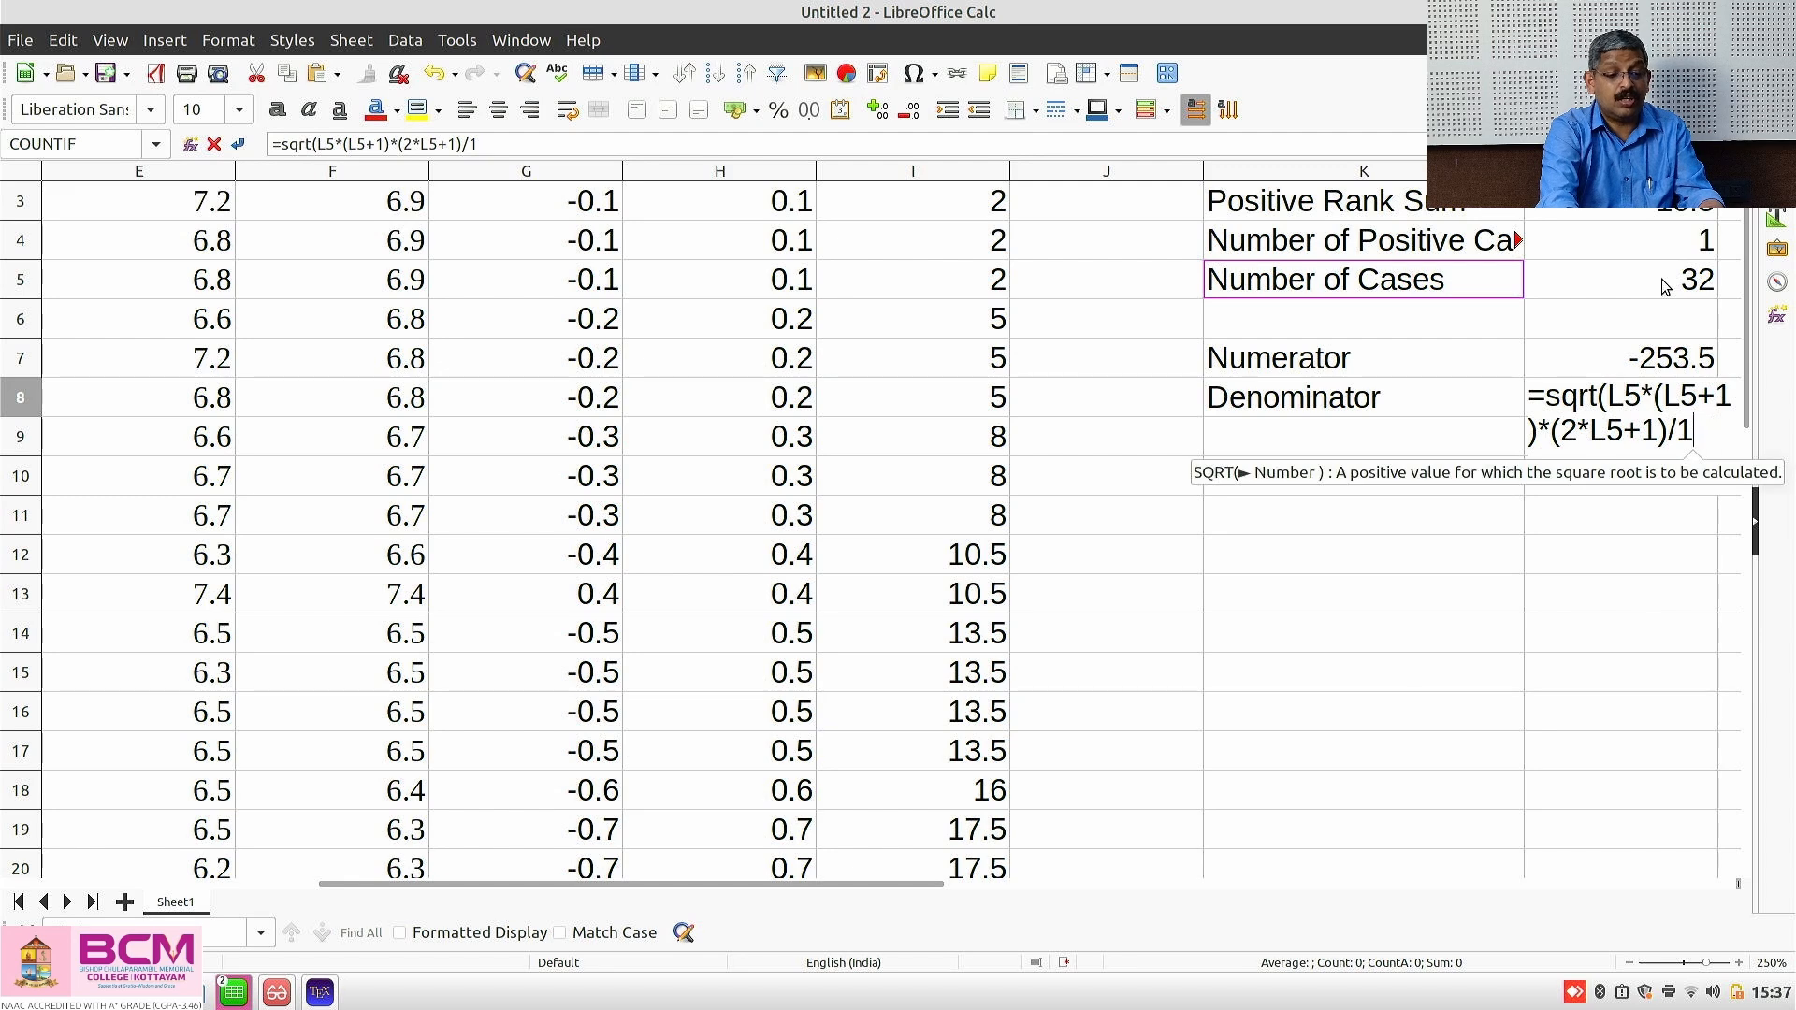
pyautogui.write('24')
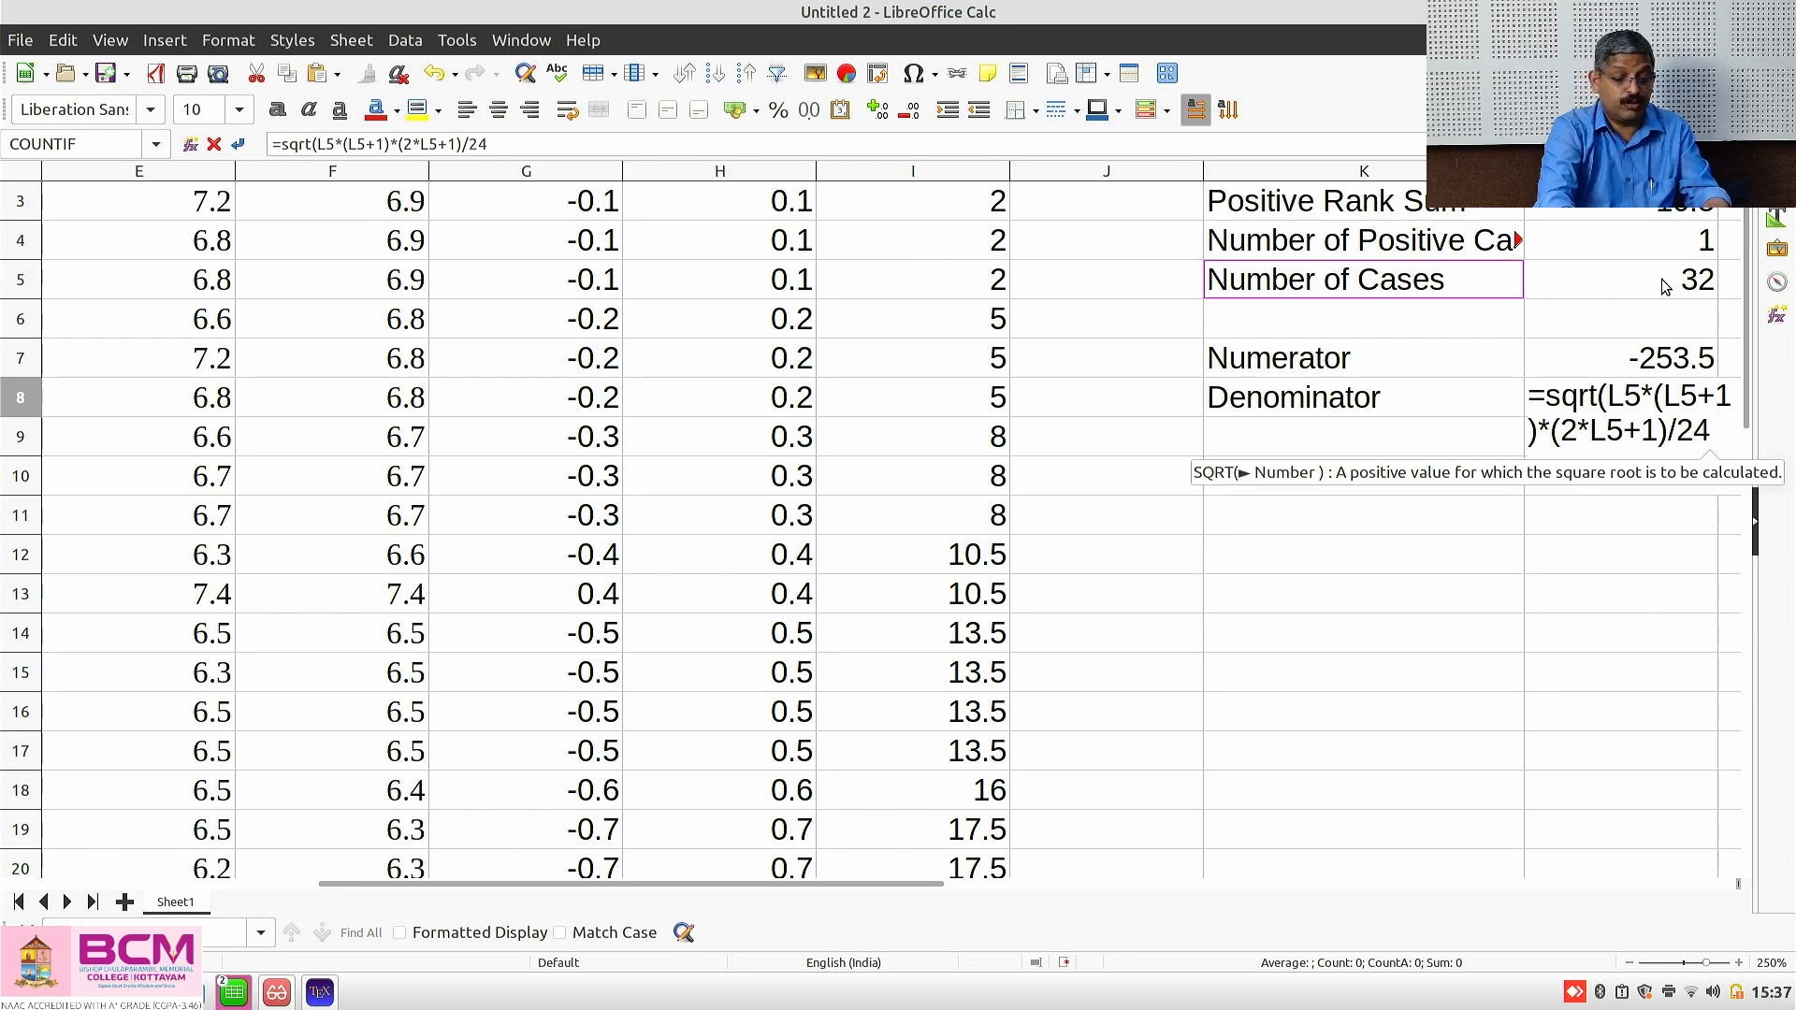
pyautogui.write(')')
pyautogui.press('Return')
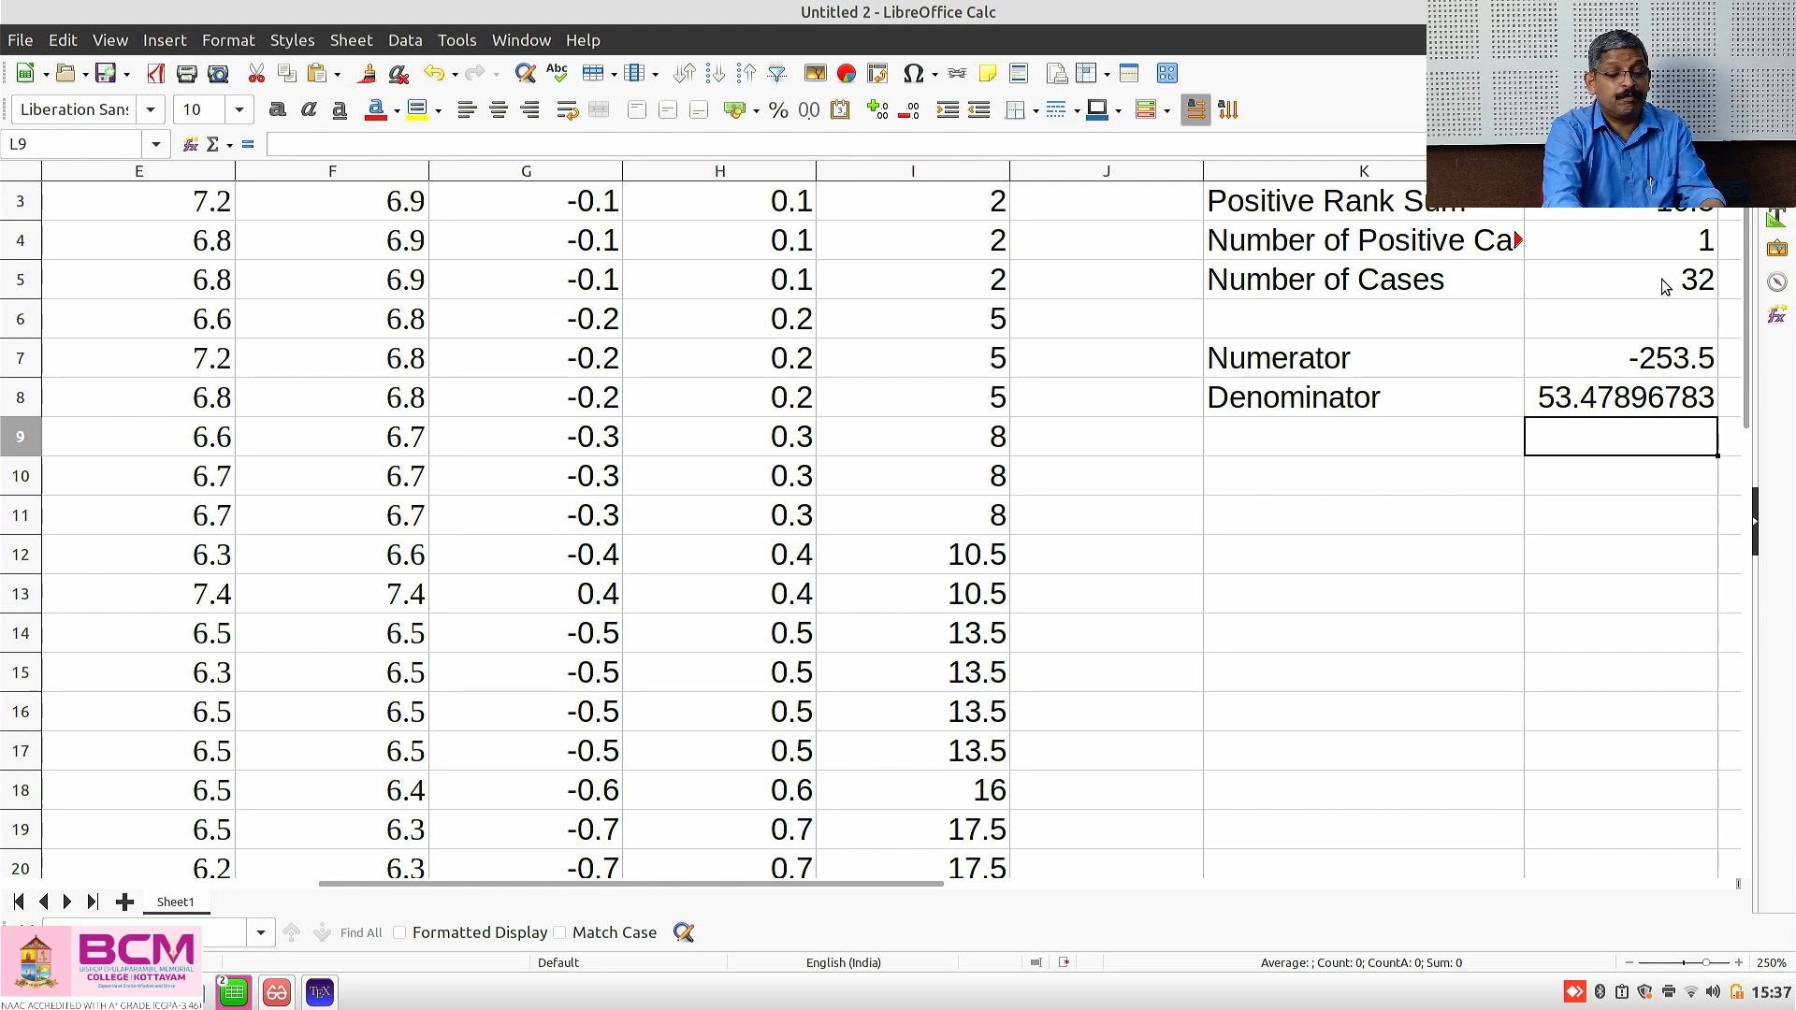
# Compute the test statistic in cell L9 by dividing the numerator by the denominator, using =L7/L8
pyautogui.write('=')
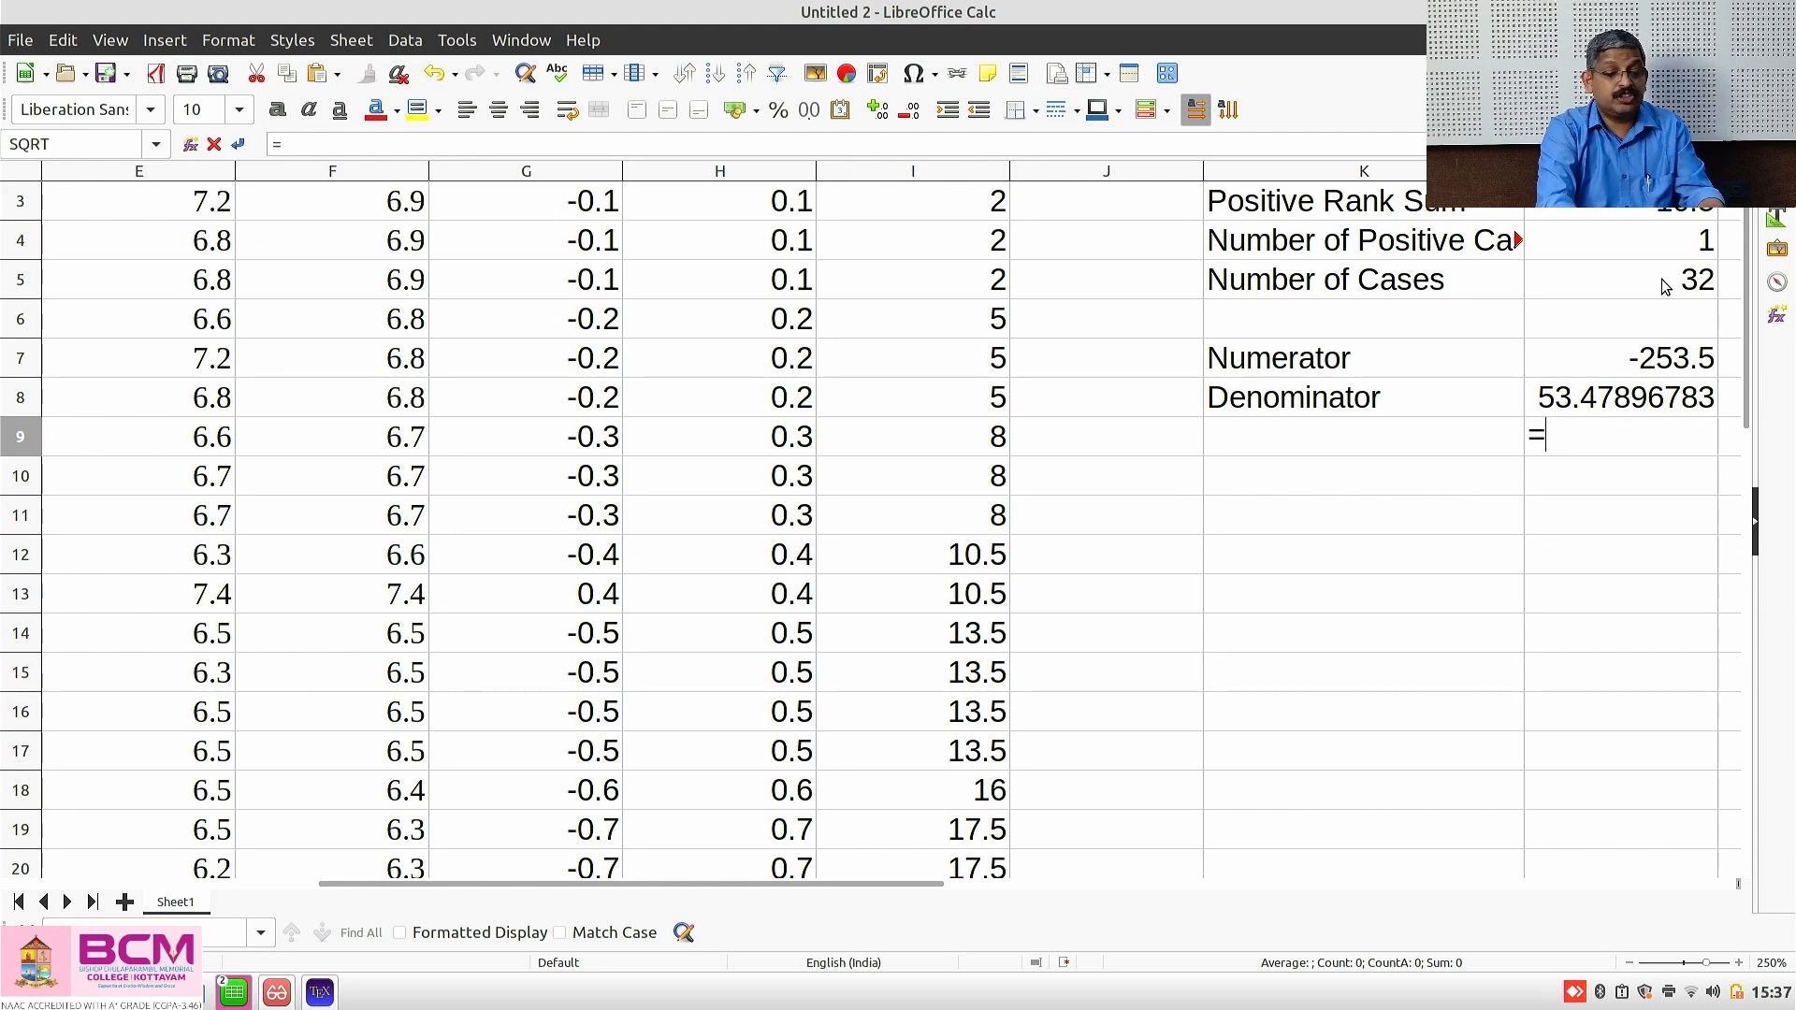
pyautogui.click(1647, 360)
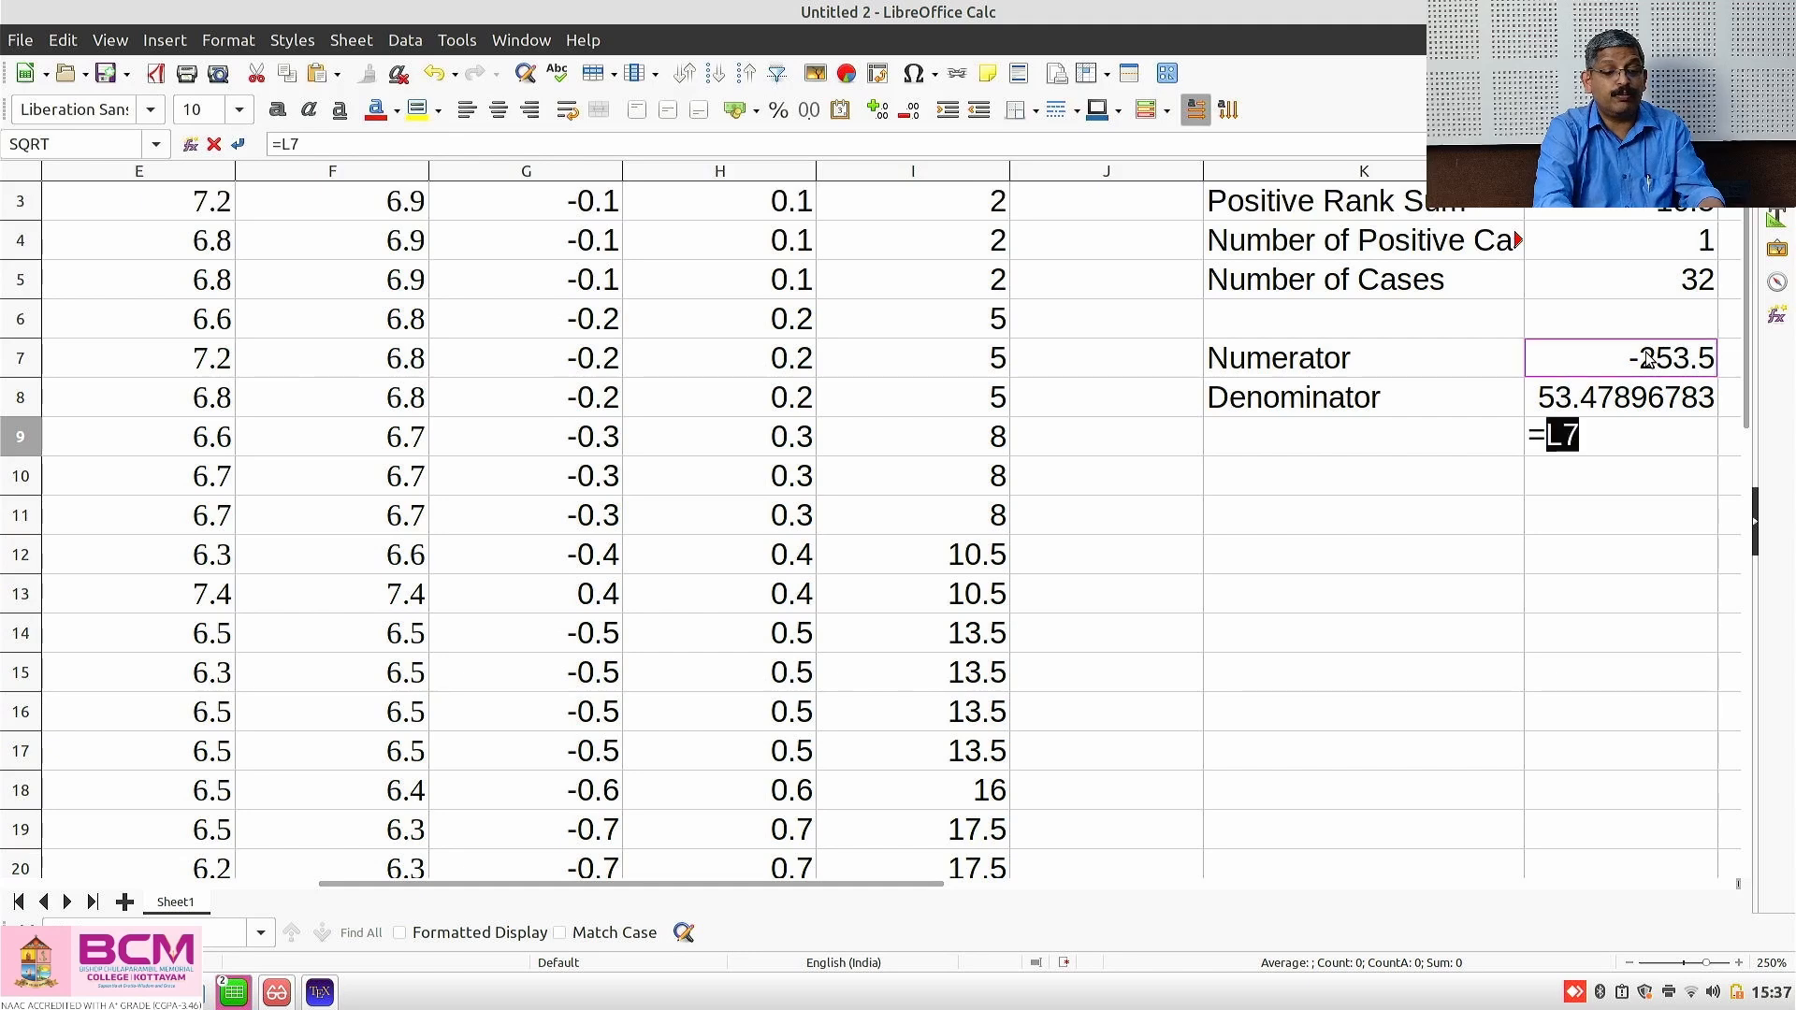
pyautogui.write('/')
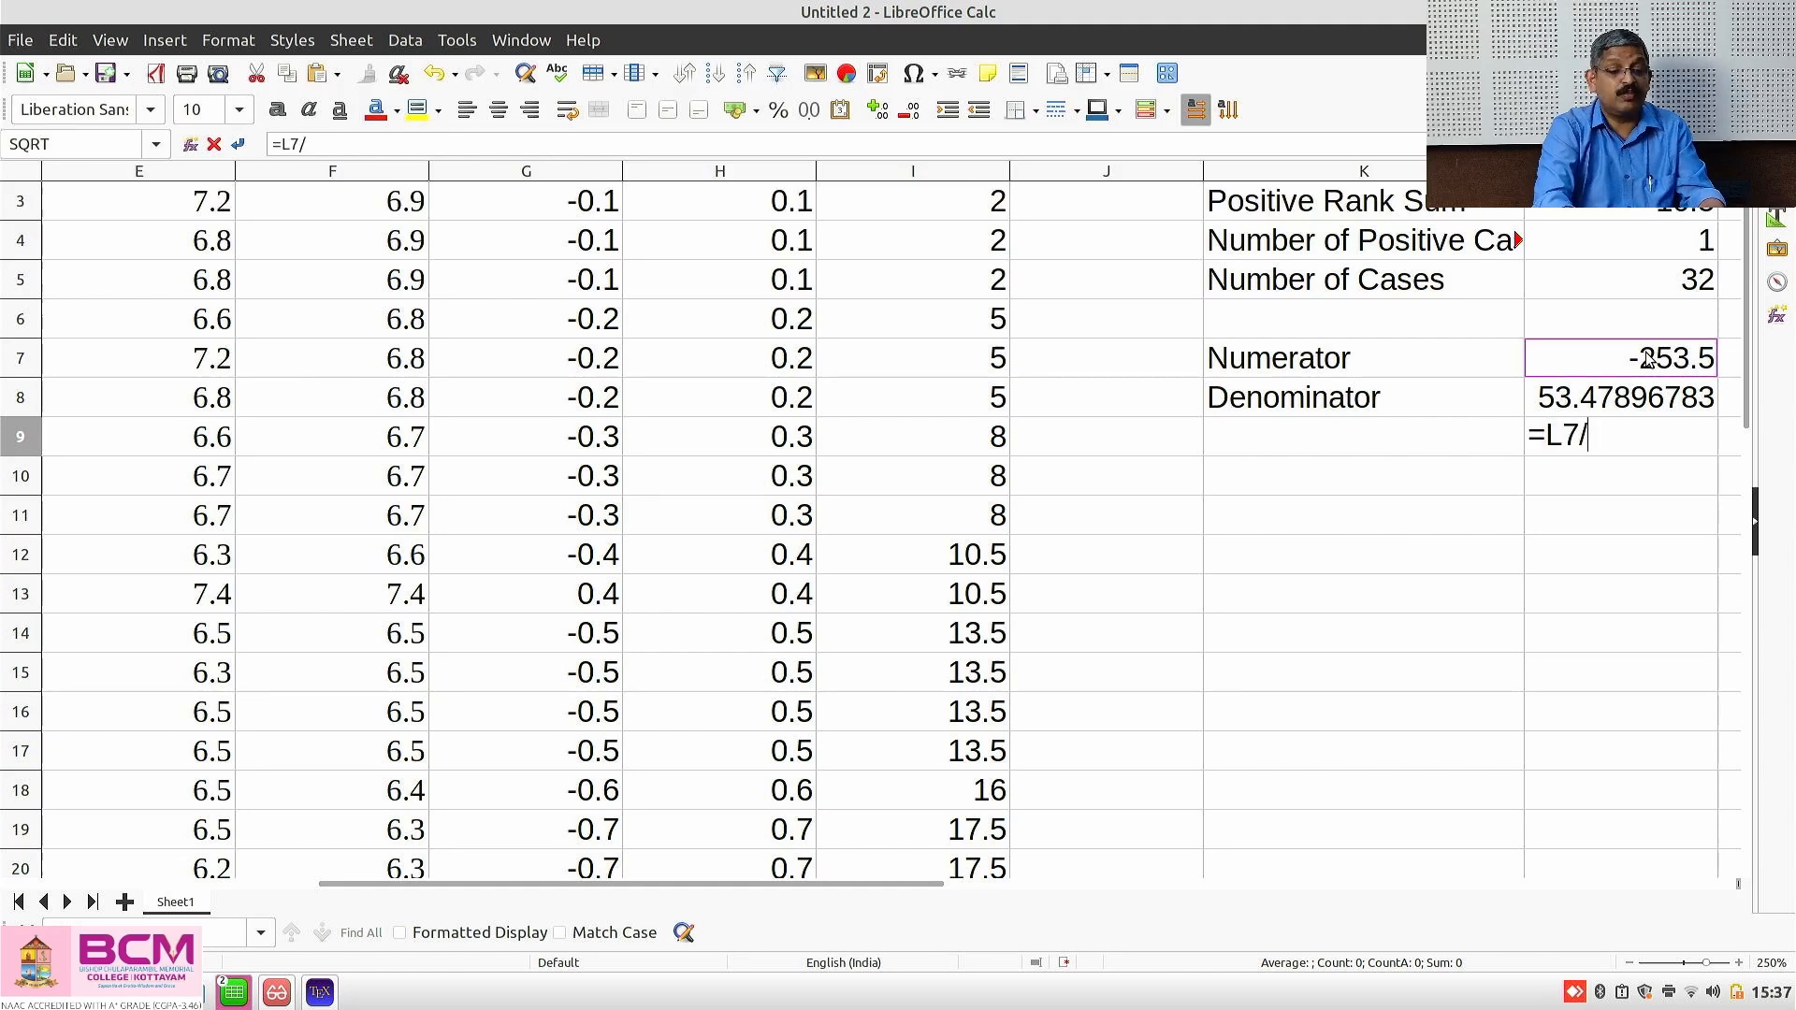
pyautogui.click(1622, 400)
pyautogui.press('Return')
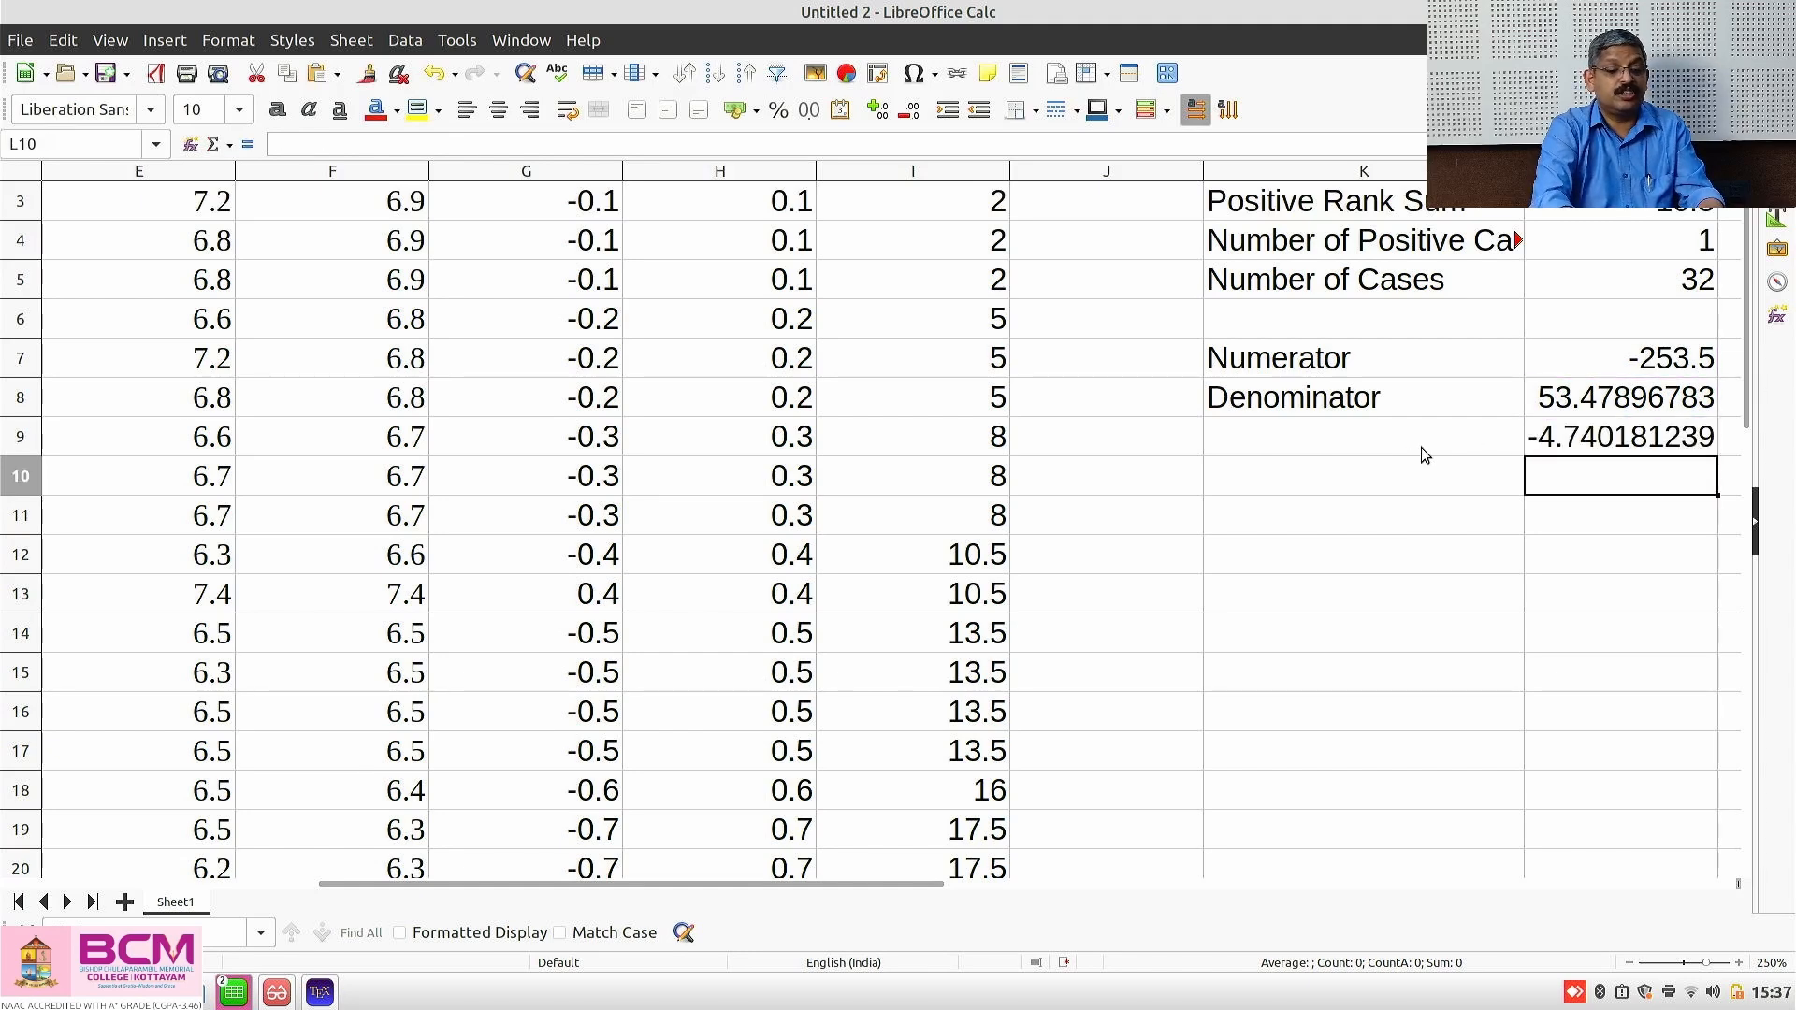
# Enter the label "Test" in cell K9 beside the test statistic
pyautogui.click(1394, 446)
pyautogui.write('Test')
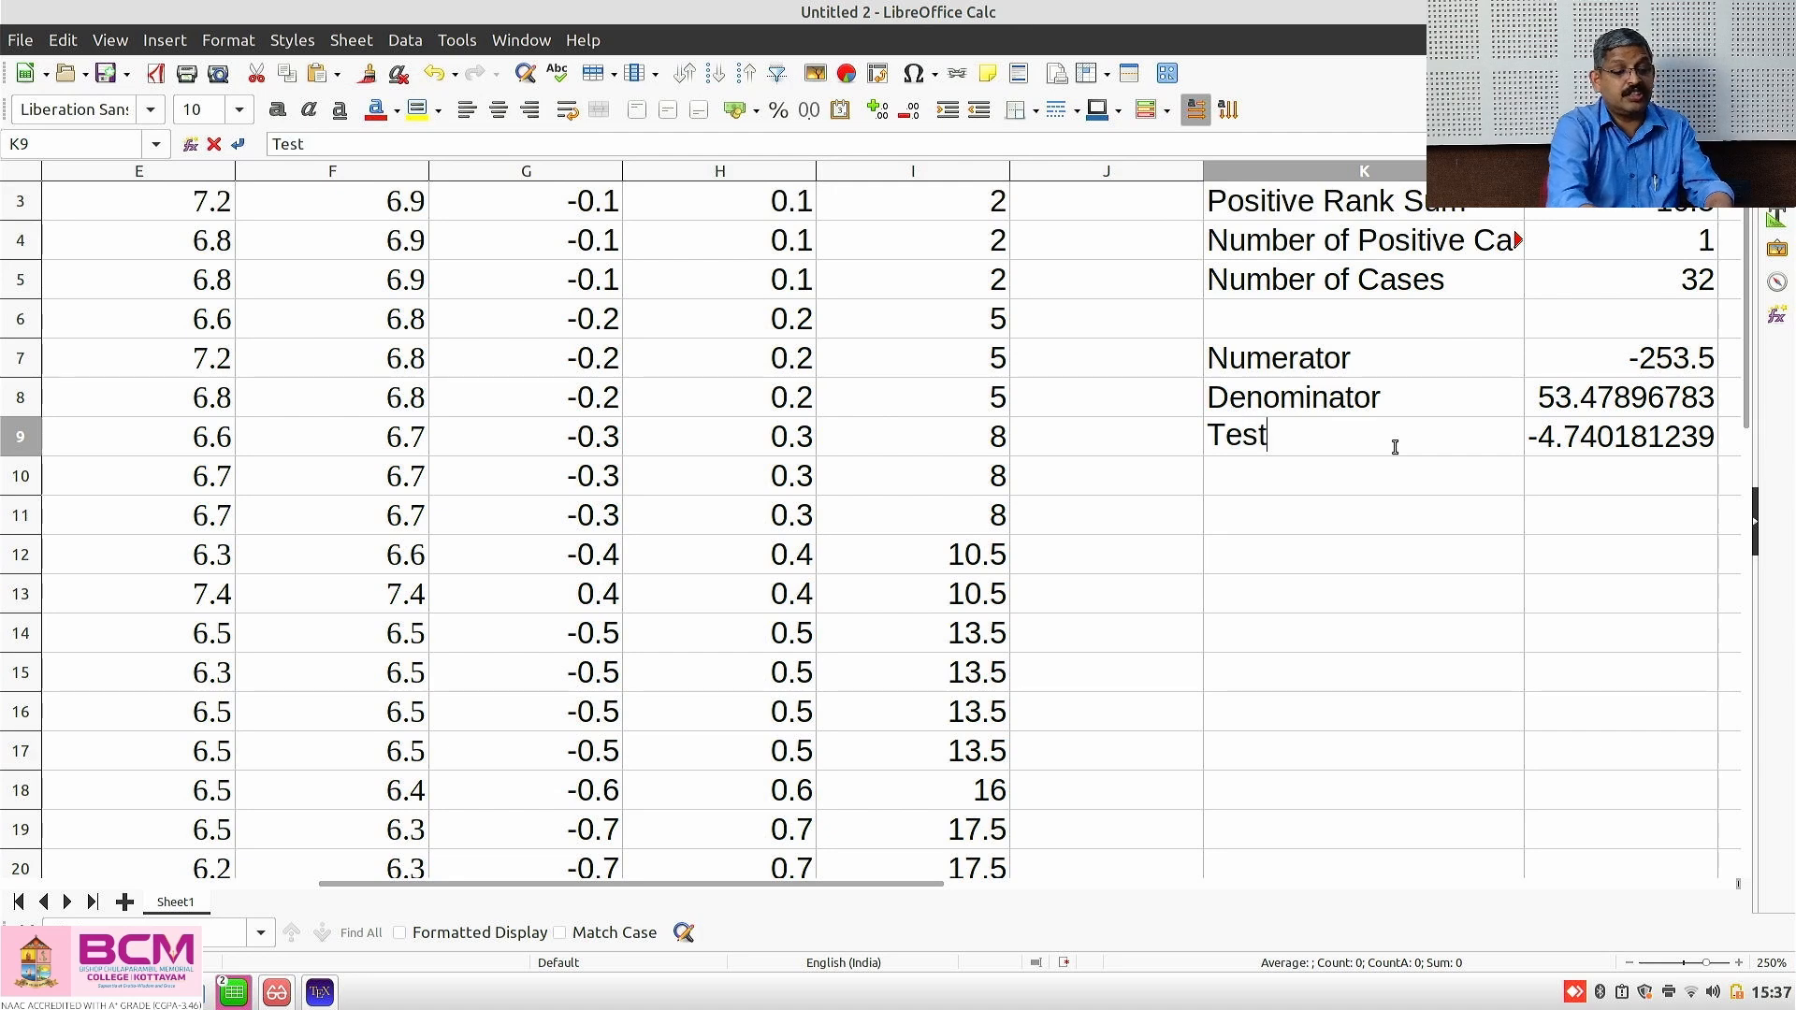
pyautogui.press('Return')
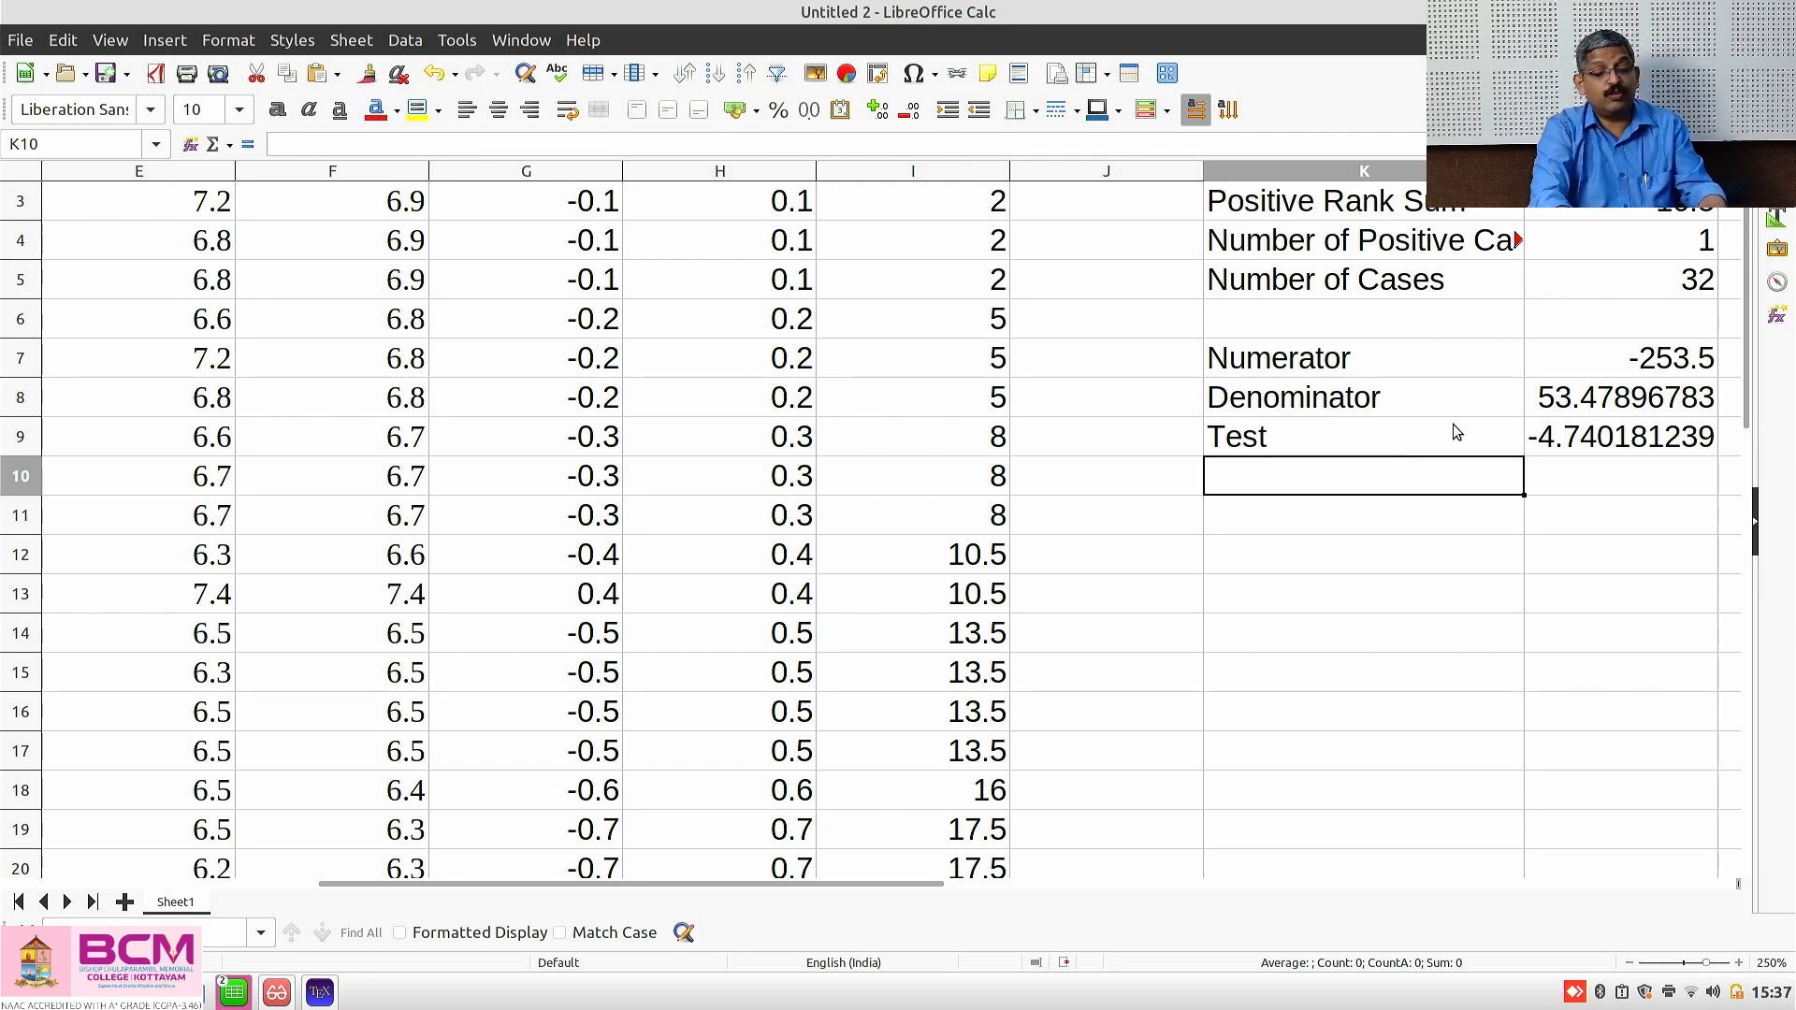
# Look up the p-value functions in the presentation slides and enter the label "P-value" in cell K10 of the spreadsheet
pyautogui.click(1565, 471)
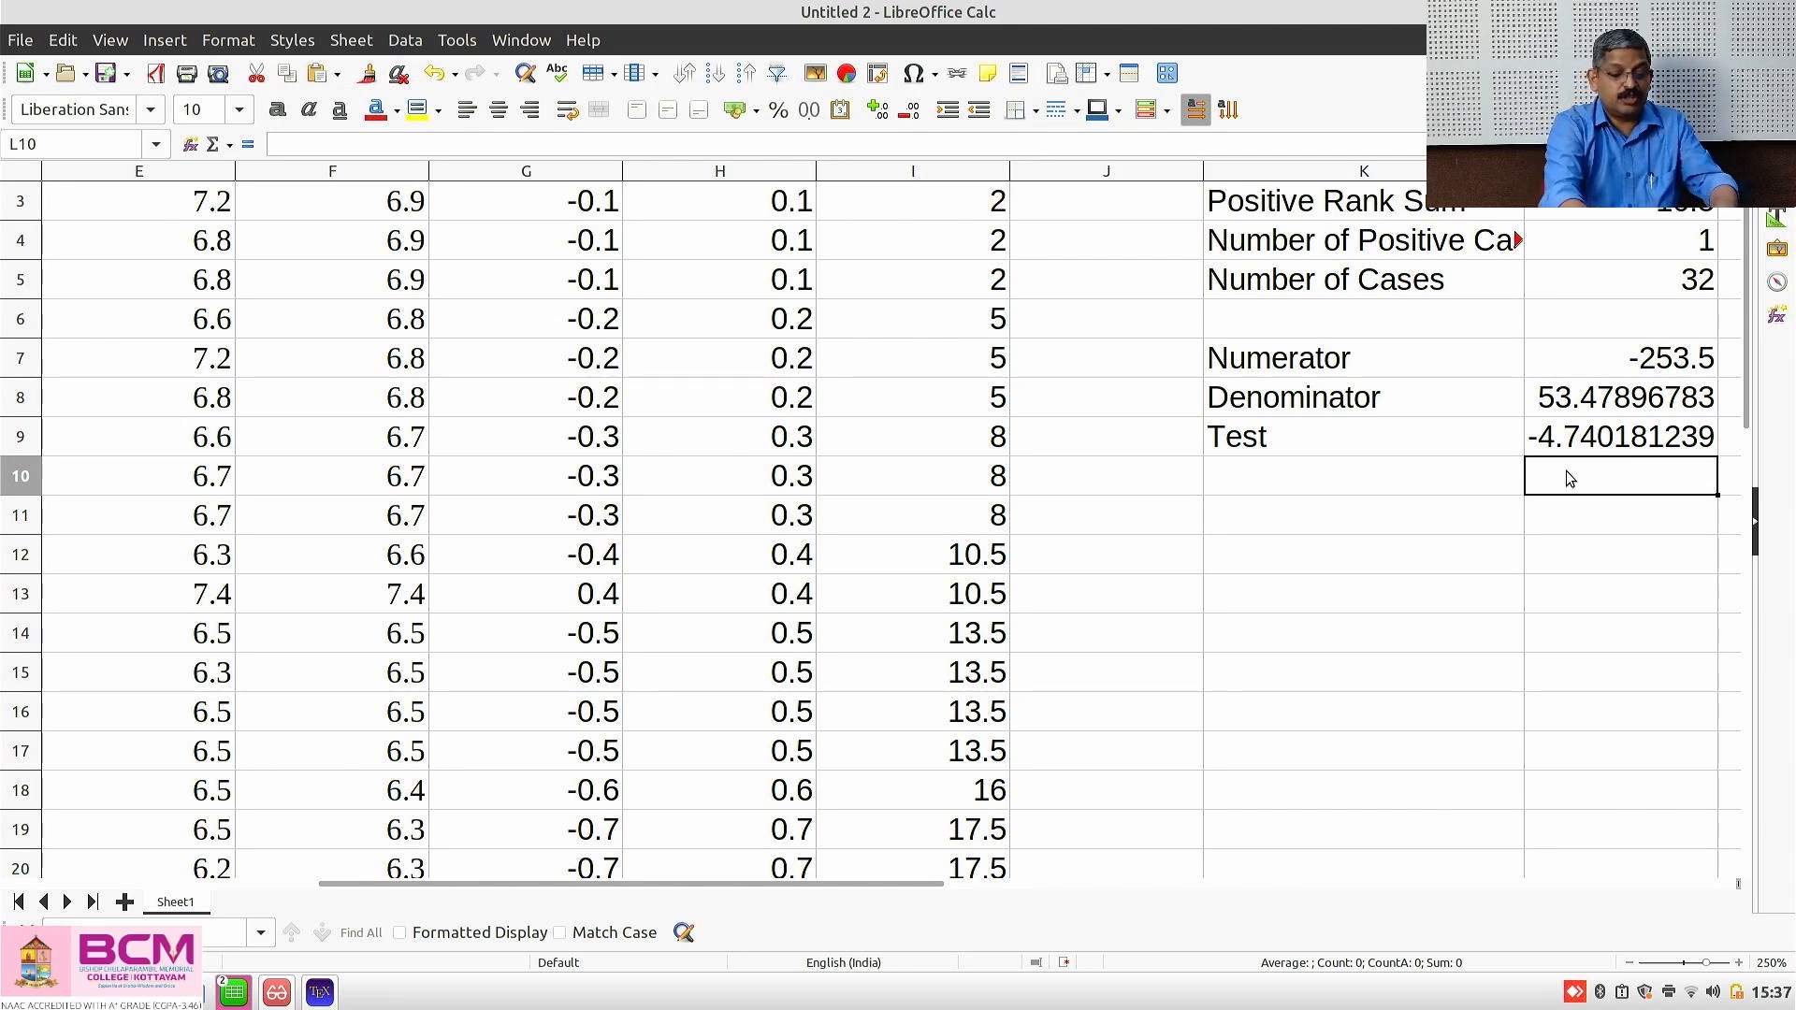
pyautogui.hotkey('alt', 'Tab')
pyautogui.press('Right')
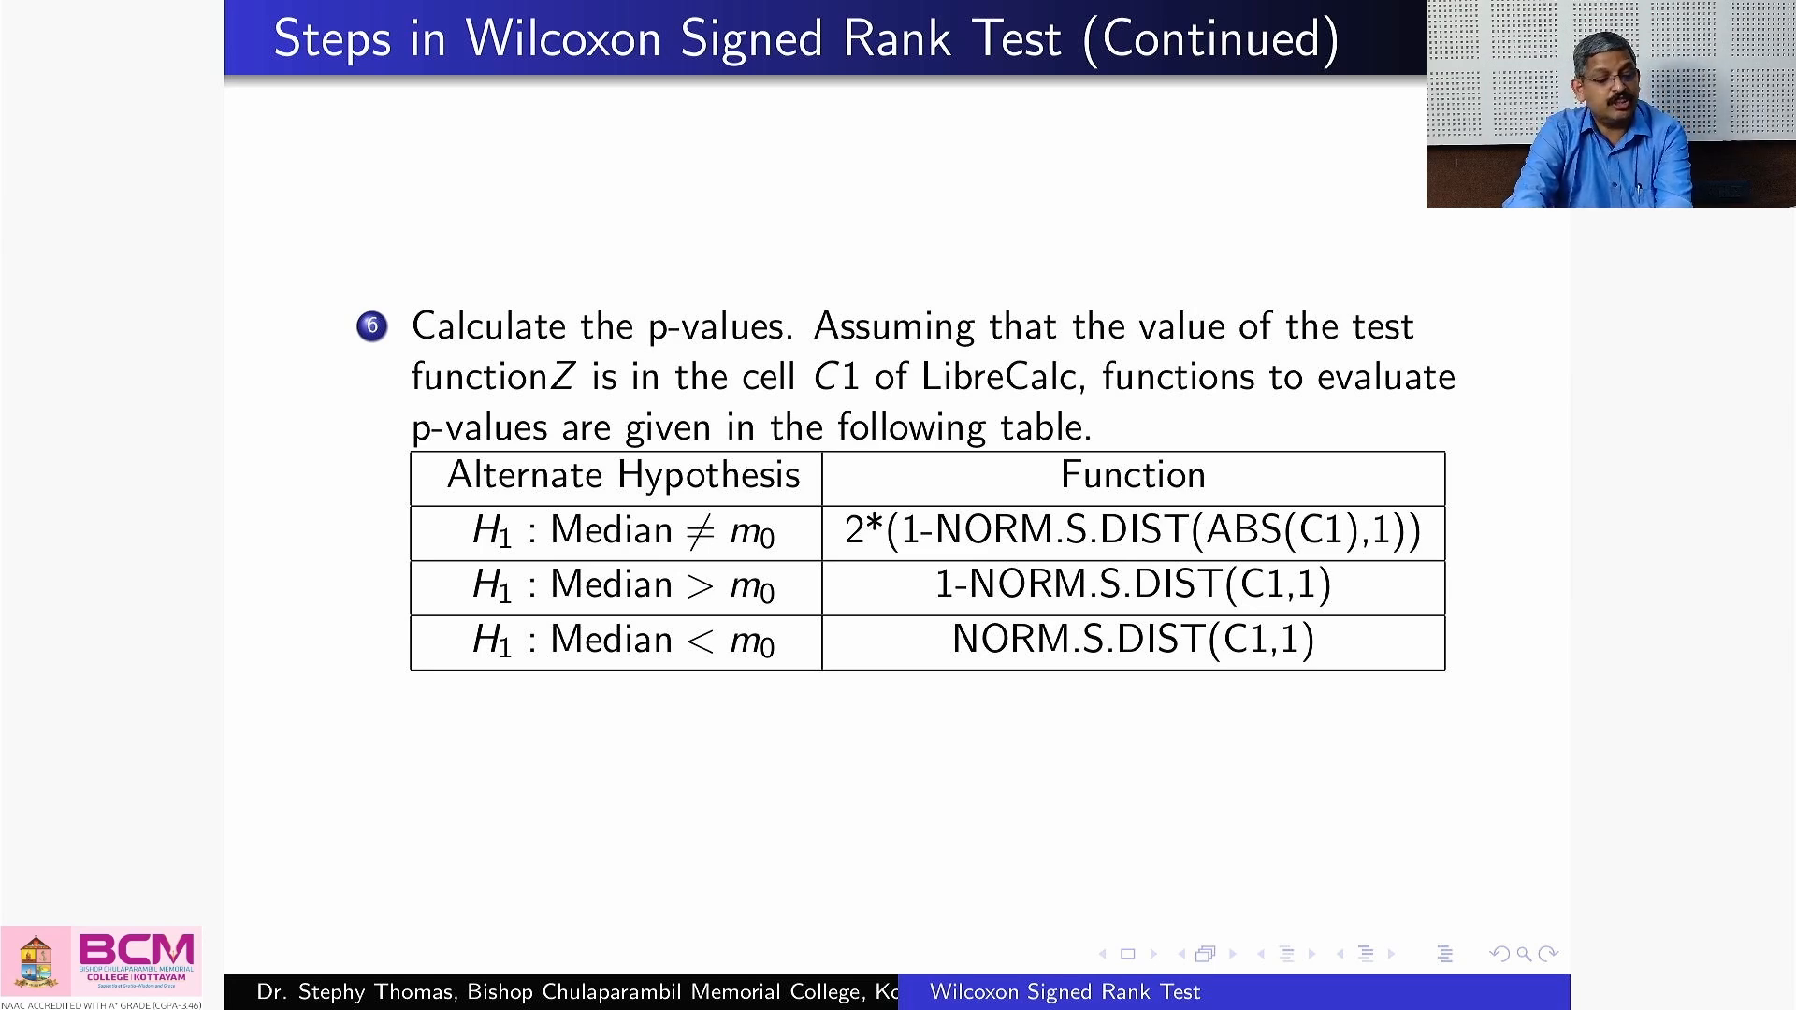
pyautogui.hotkey('alt', 'Tab')
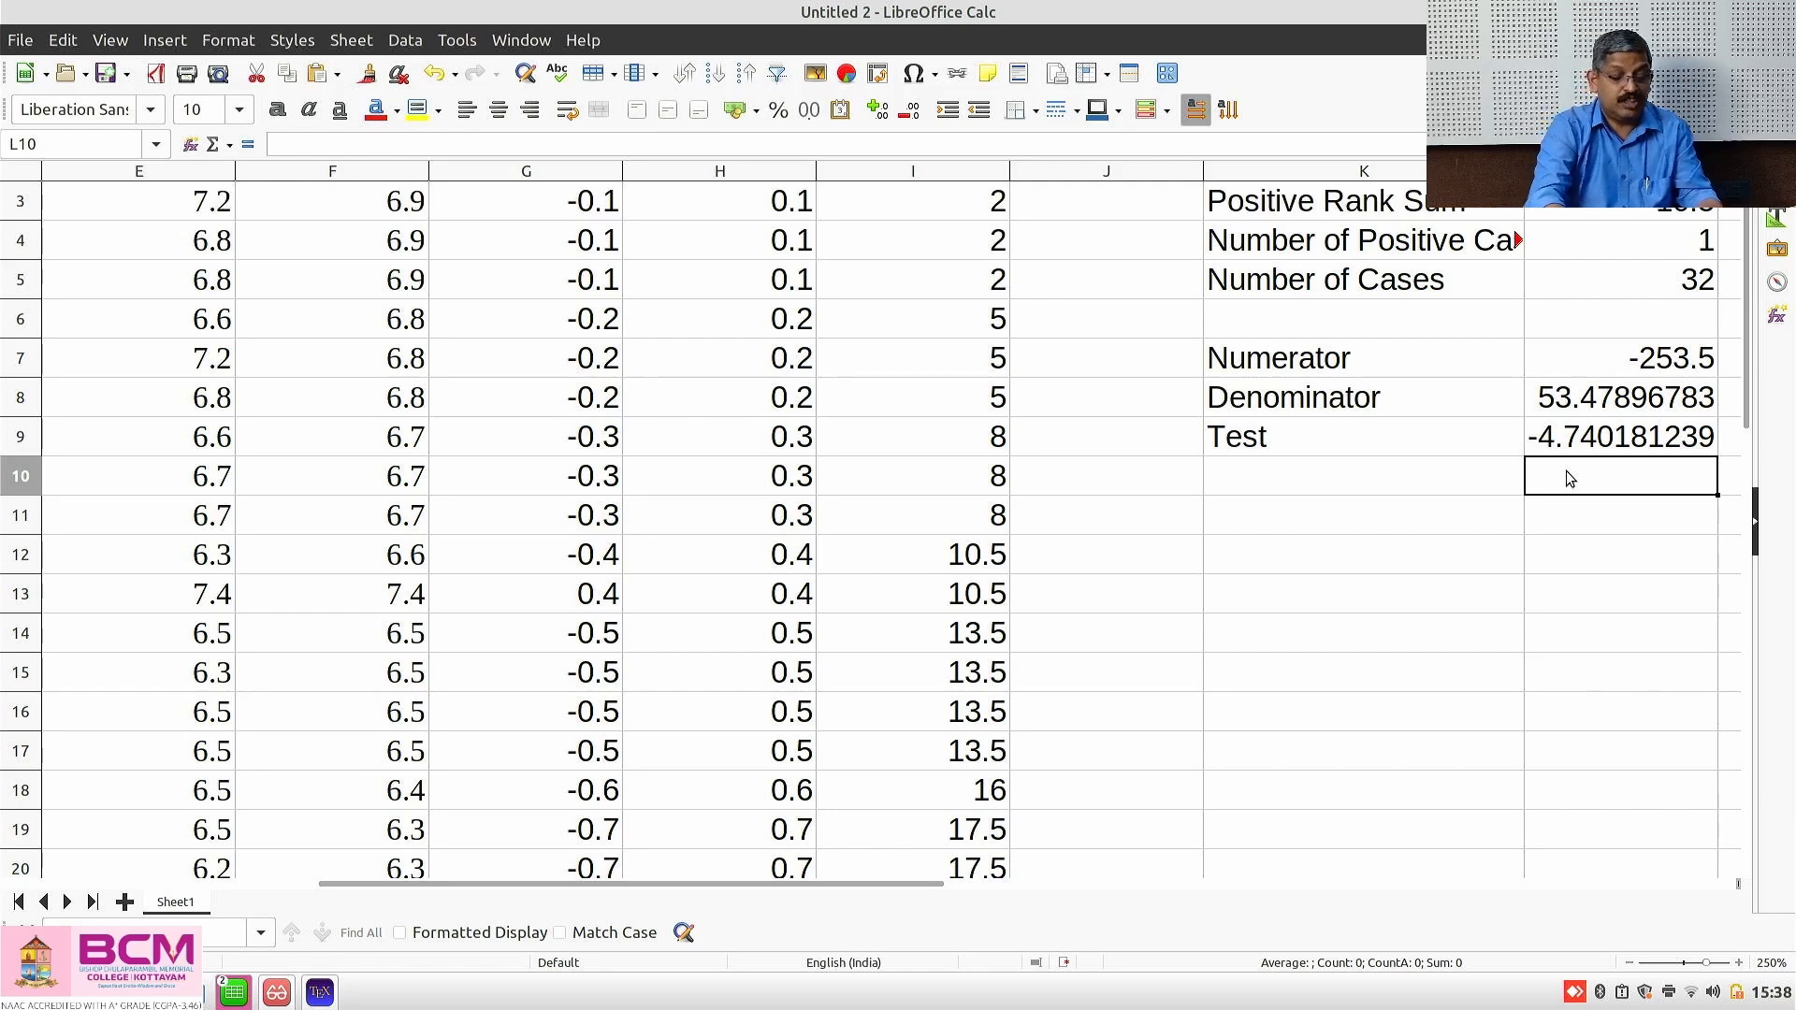
pyautogui.press('Left')
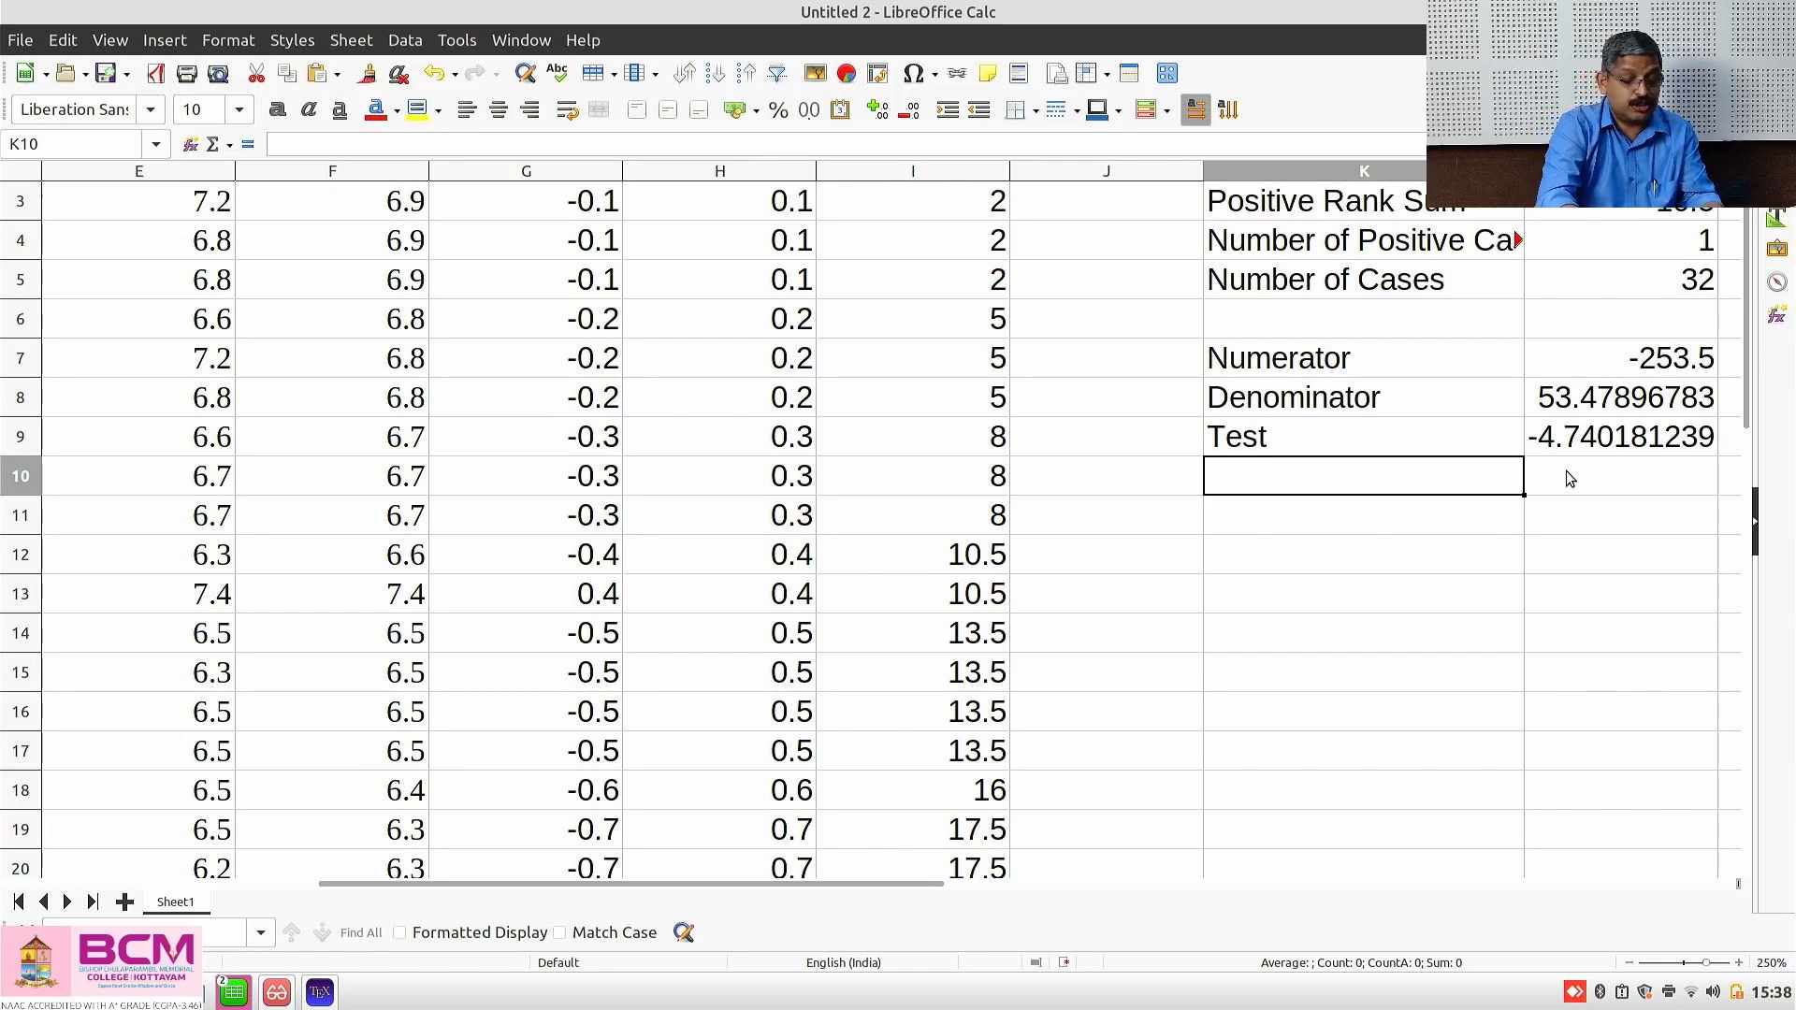
pyautogui.write('p-va')
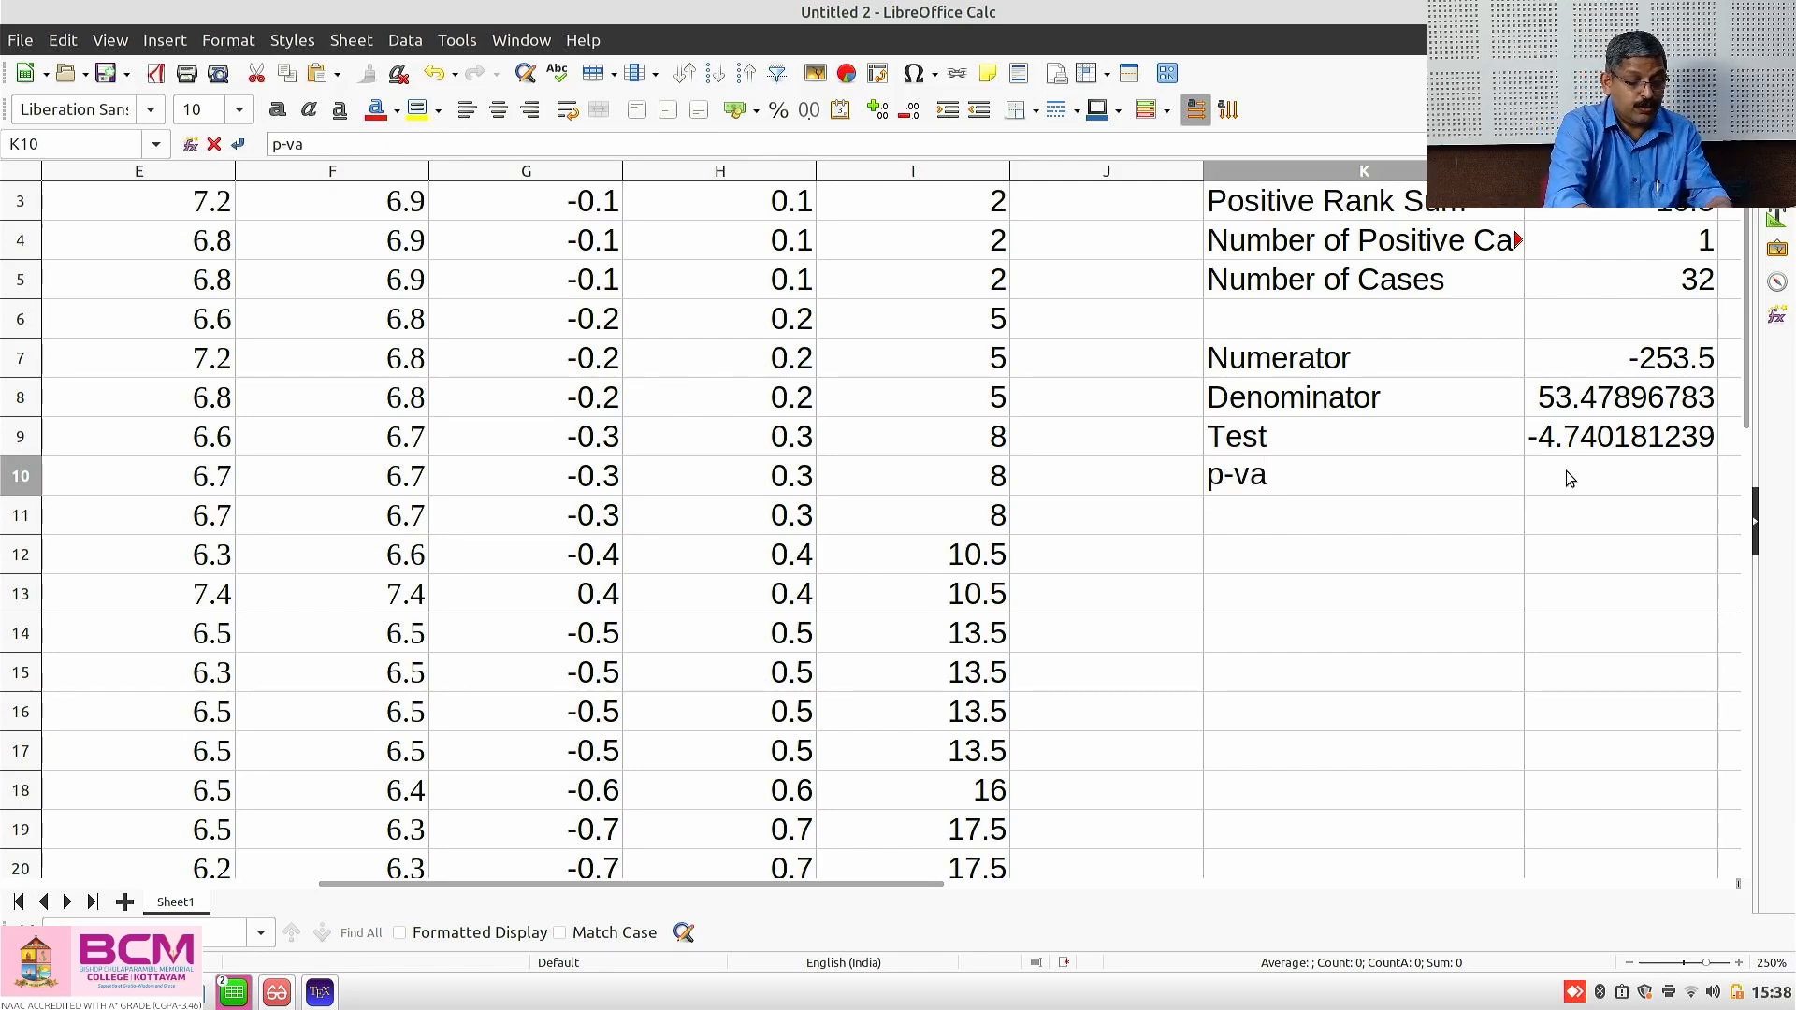
pyautogui.write('lue')
pyautogui.press('Tab')
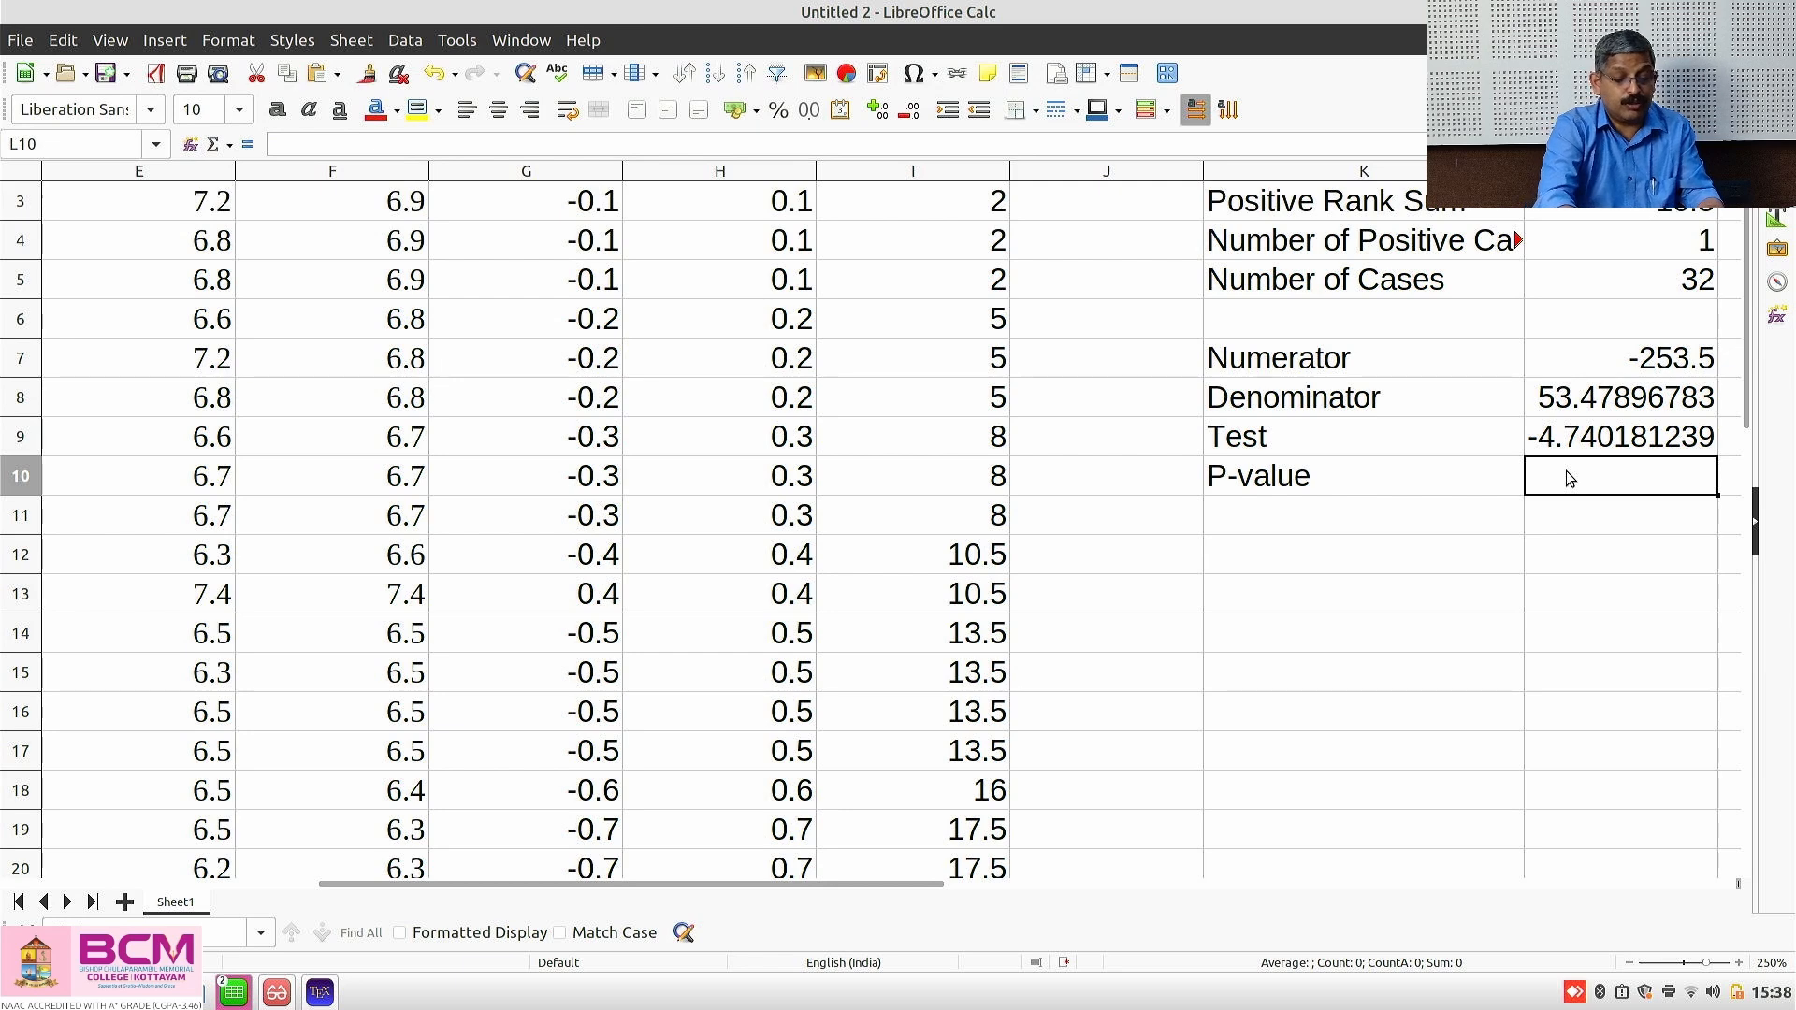
# Compute the two-sided p-value in cell L10 with =2*(1-norm.s.dist(abs(L9),1)), checking the function against the presentation slide
pyautogui.write('=')
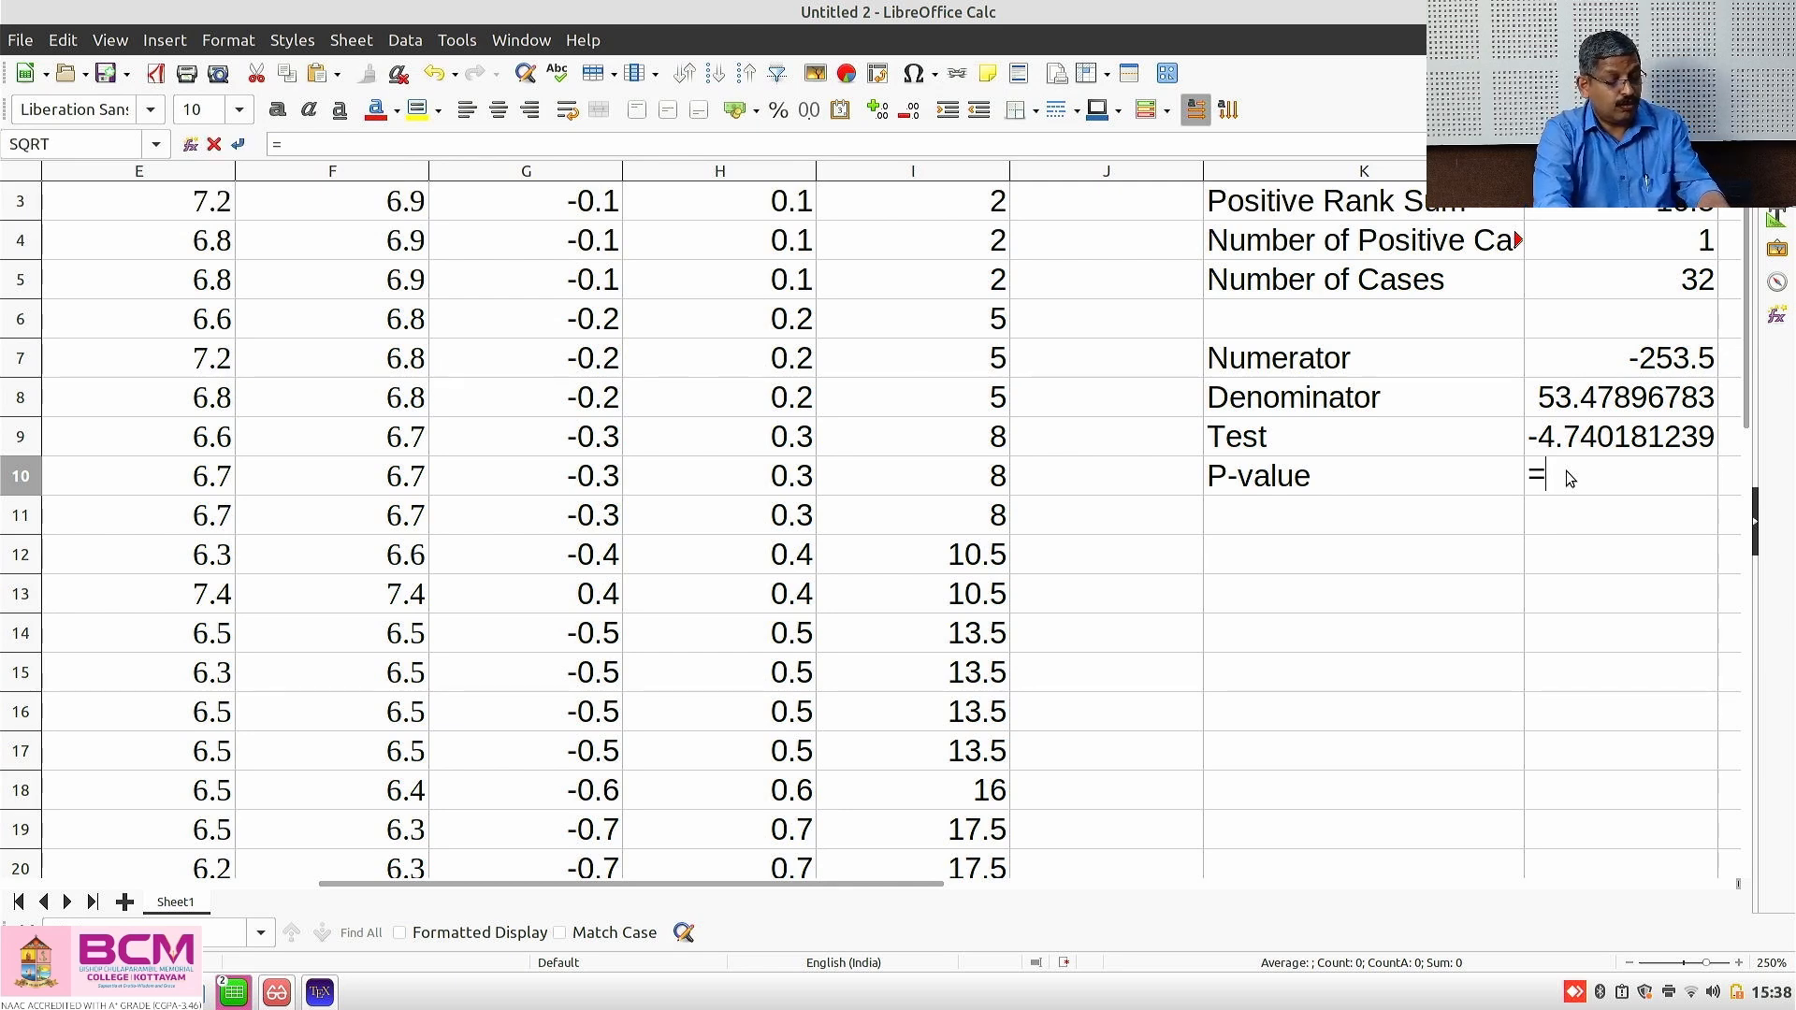
pyautogui.hotkey('alt', 'Tab')
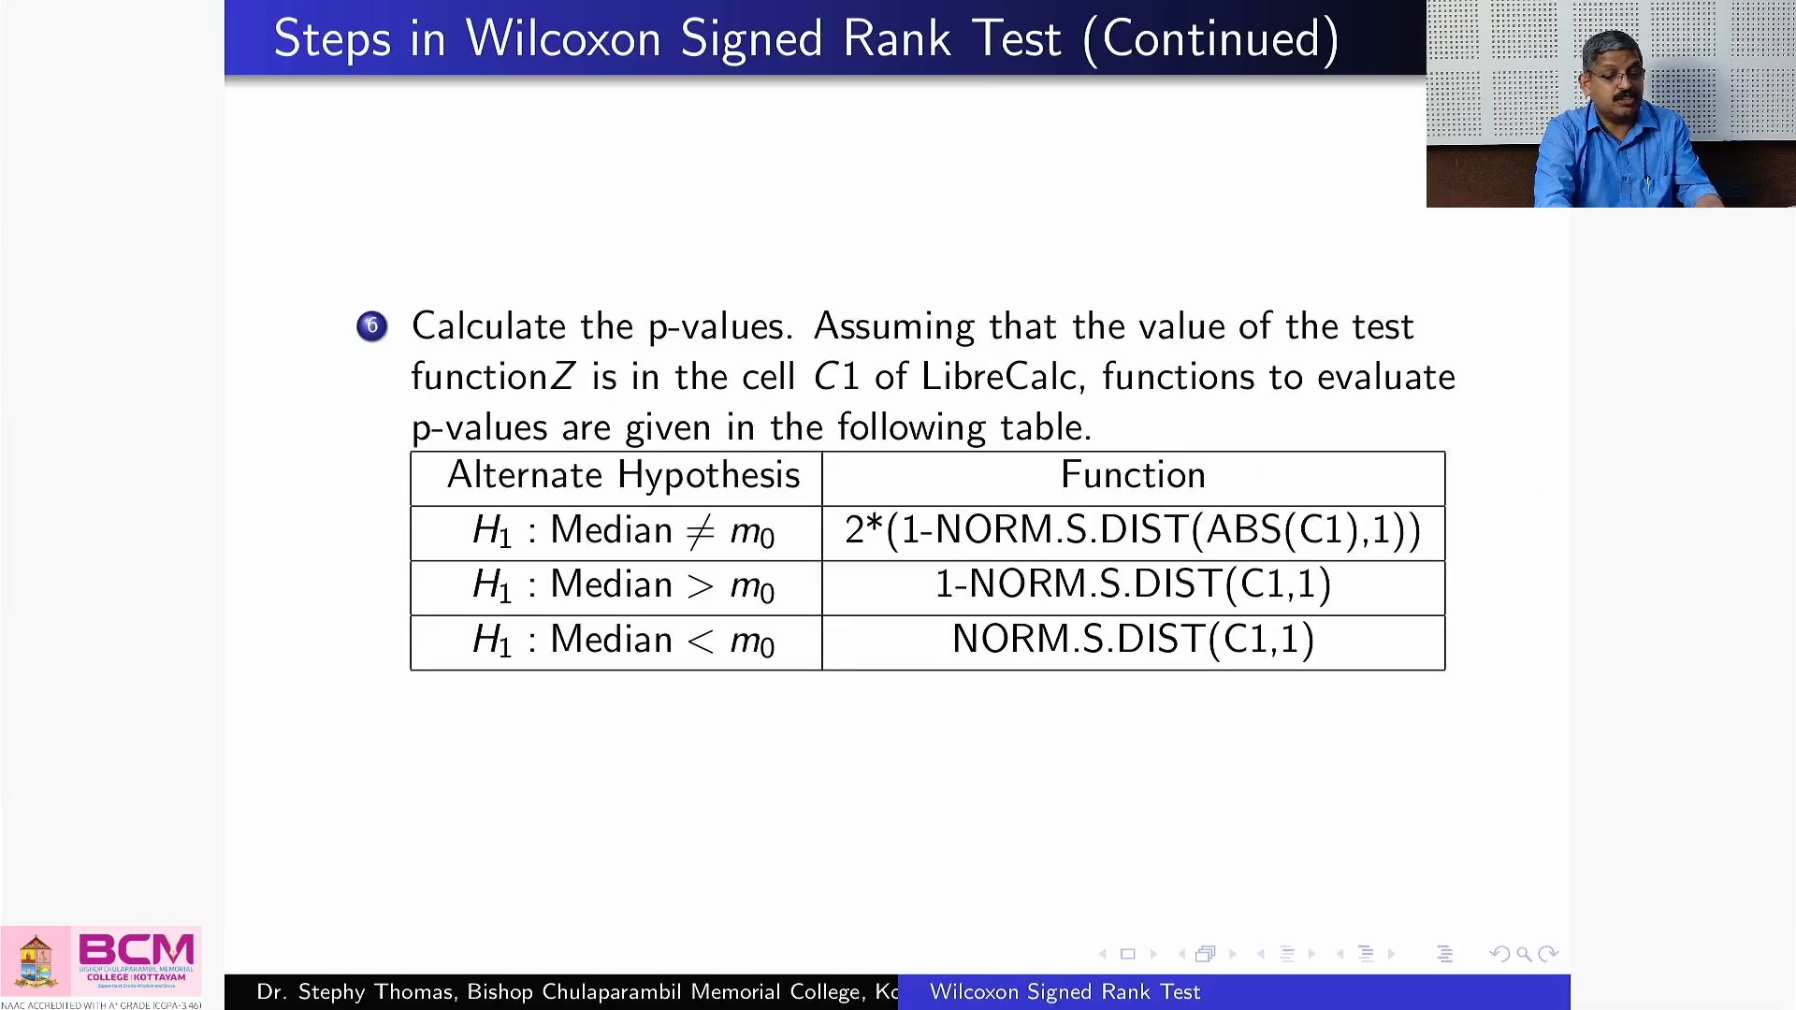
pyautogui.hotkey('alt', 'Tab')
pyautogui.write('2')
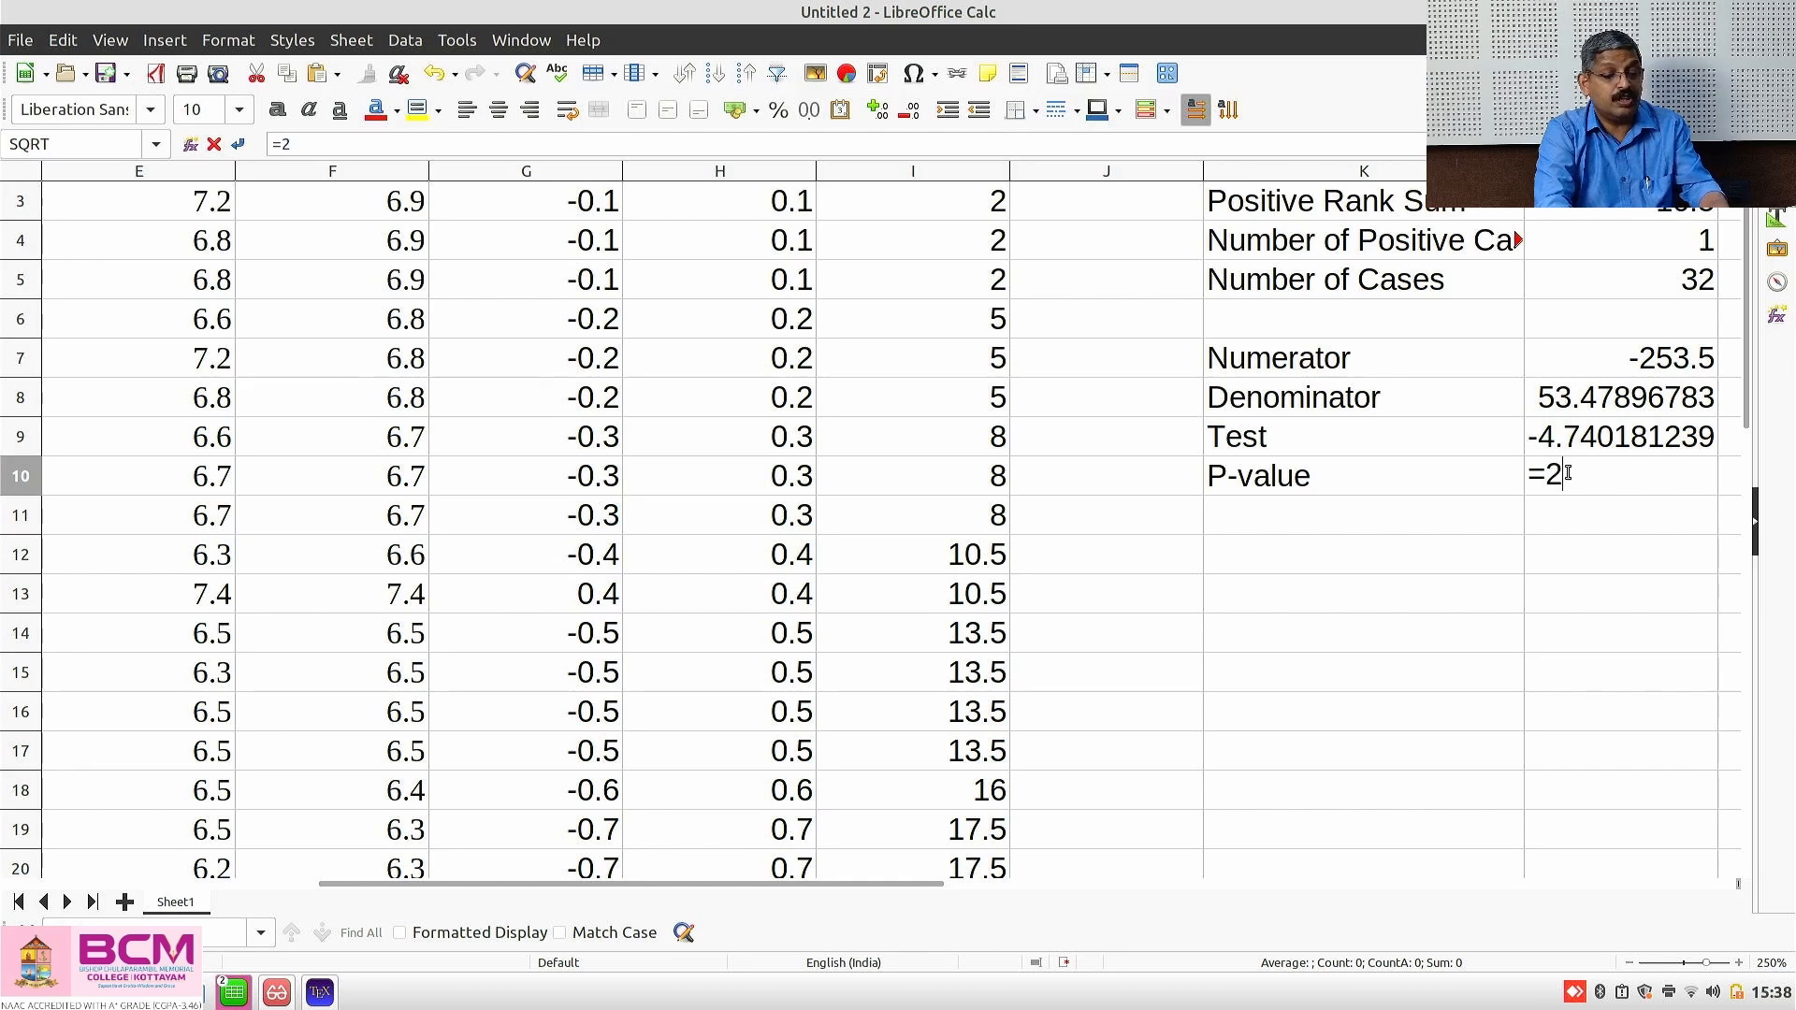
pyautogui.write('*')
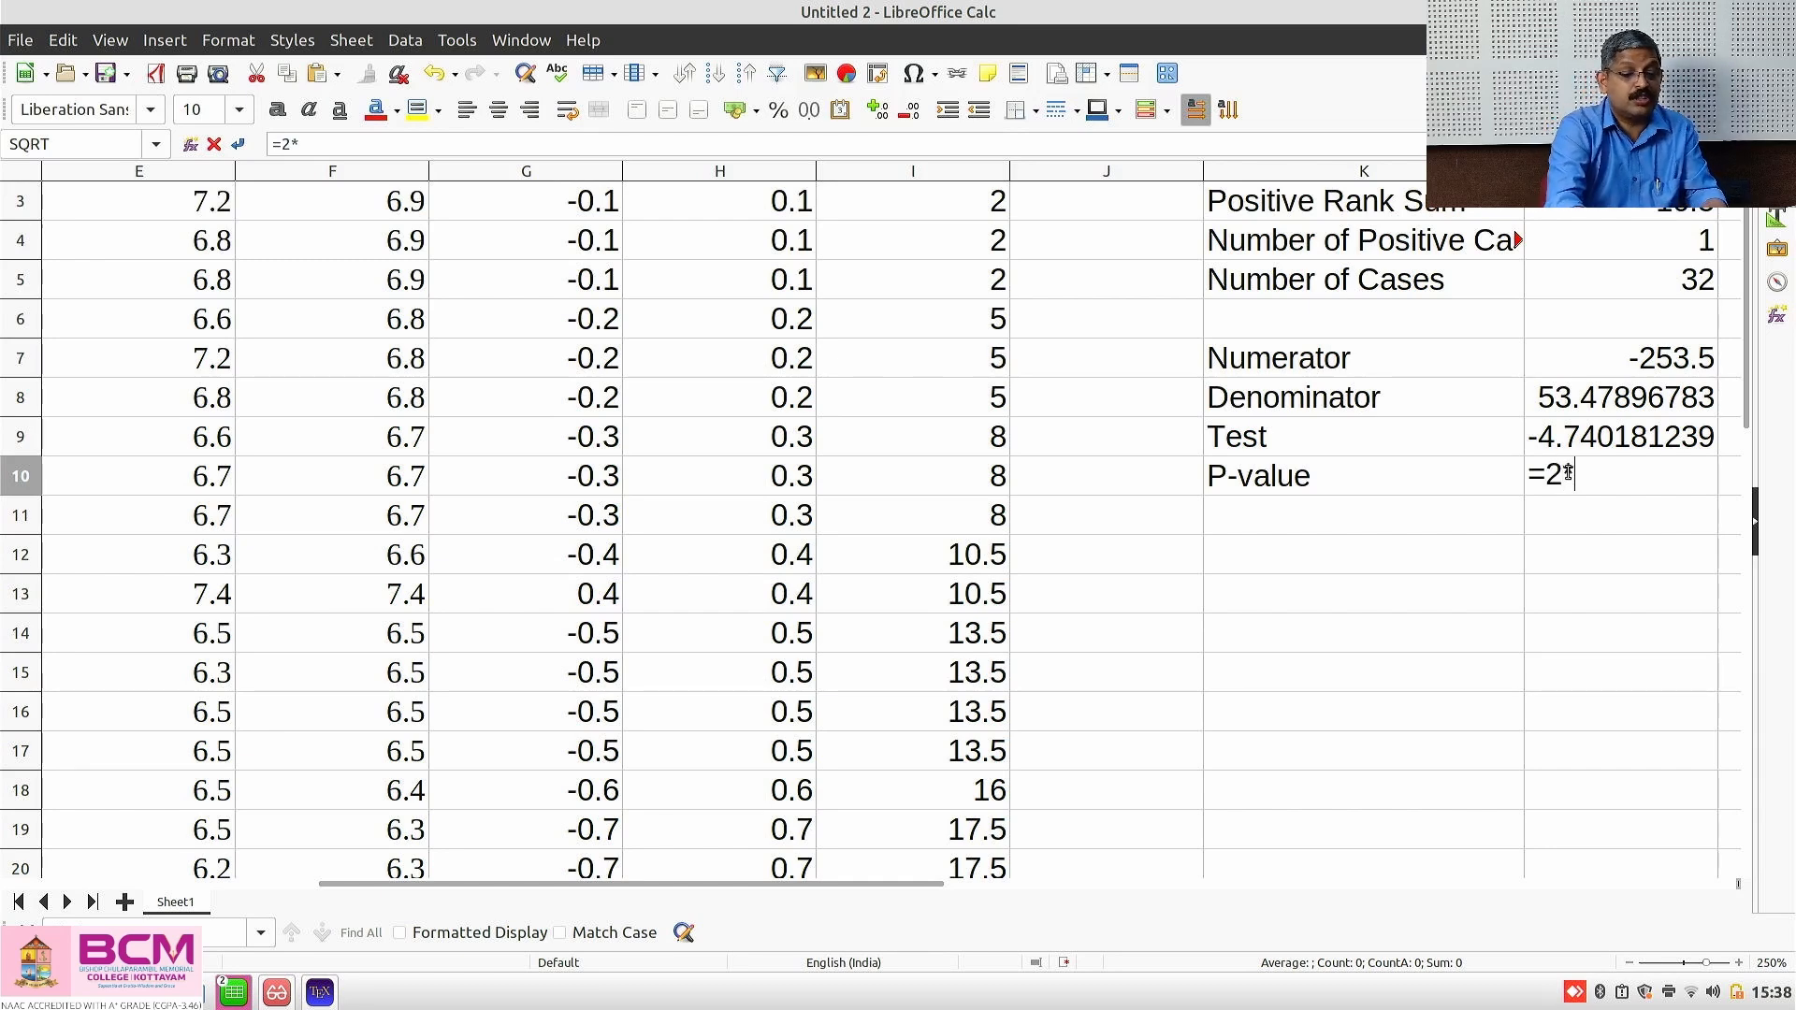
pyautogui.write('(1')
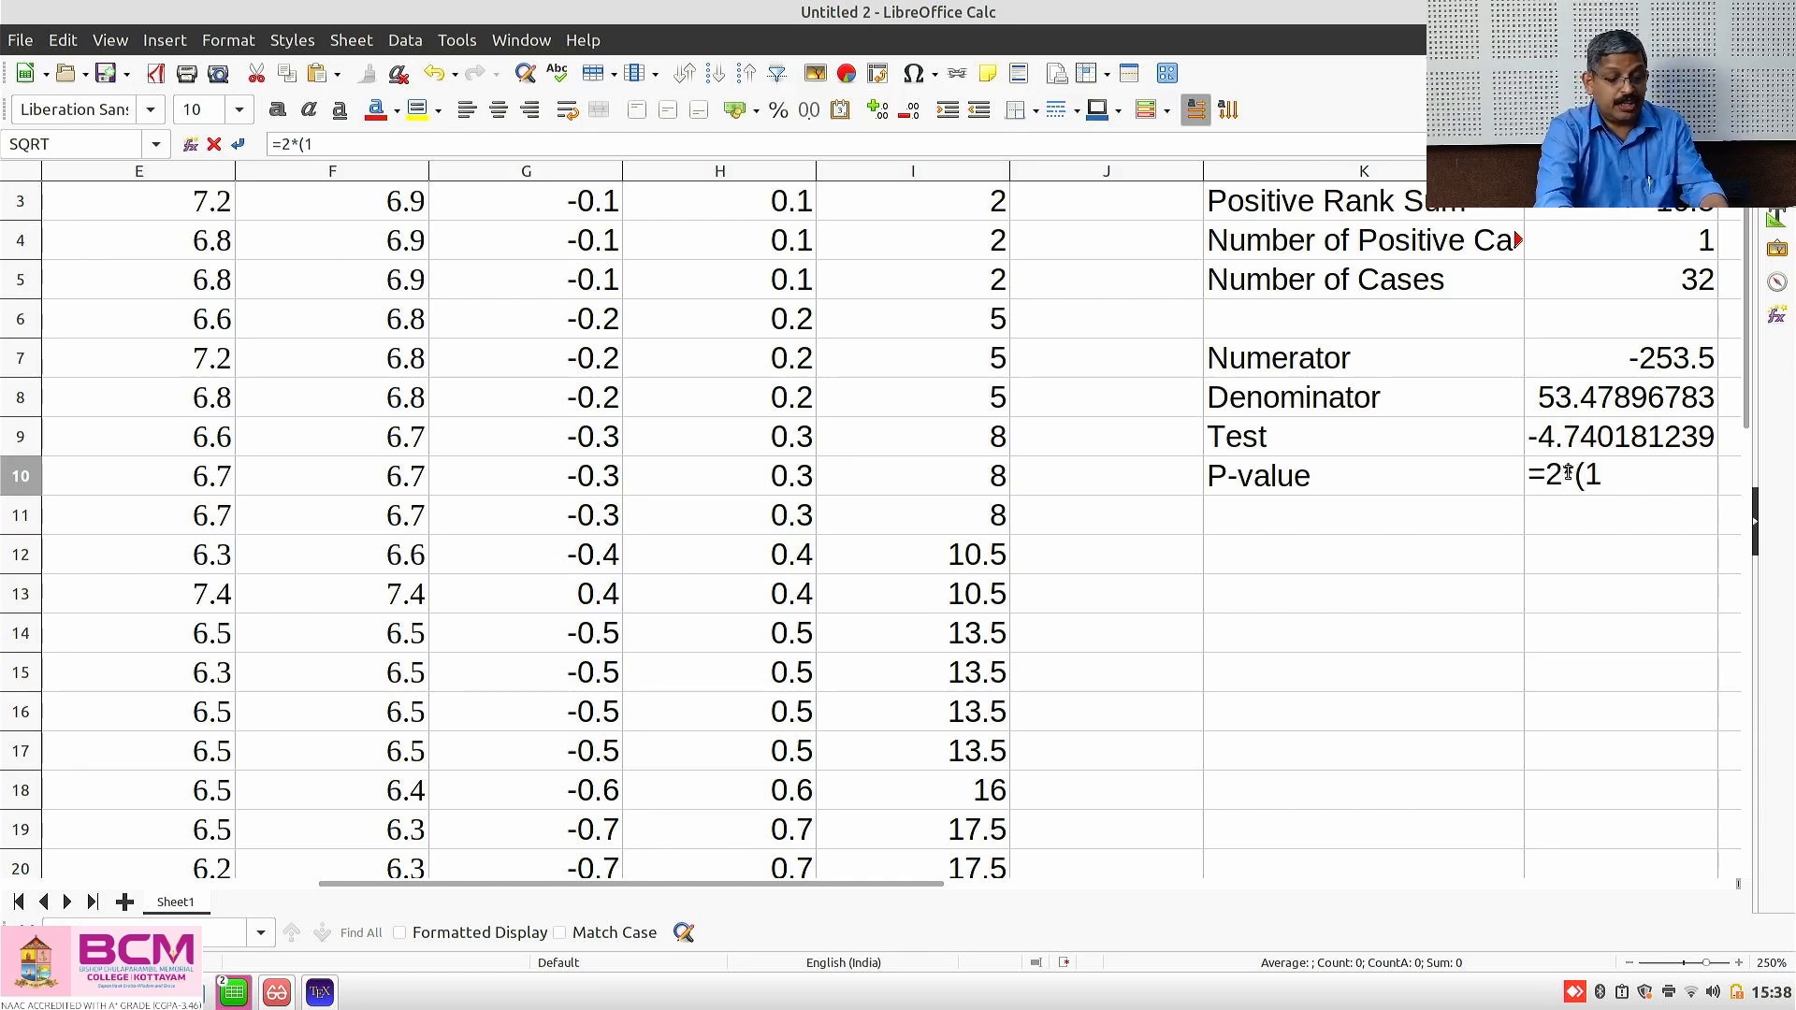
pyautogui.write('-')
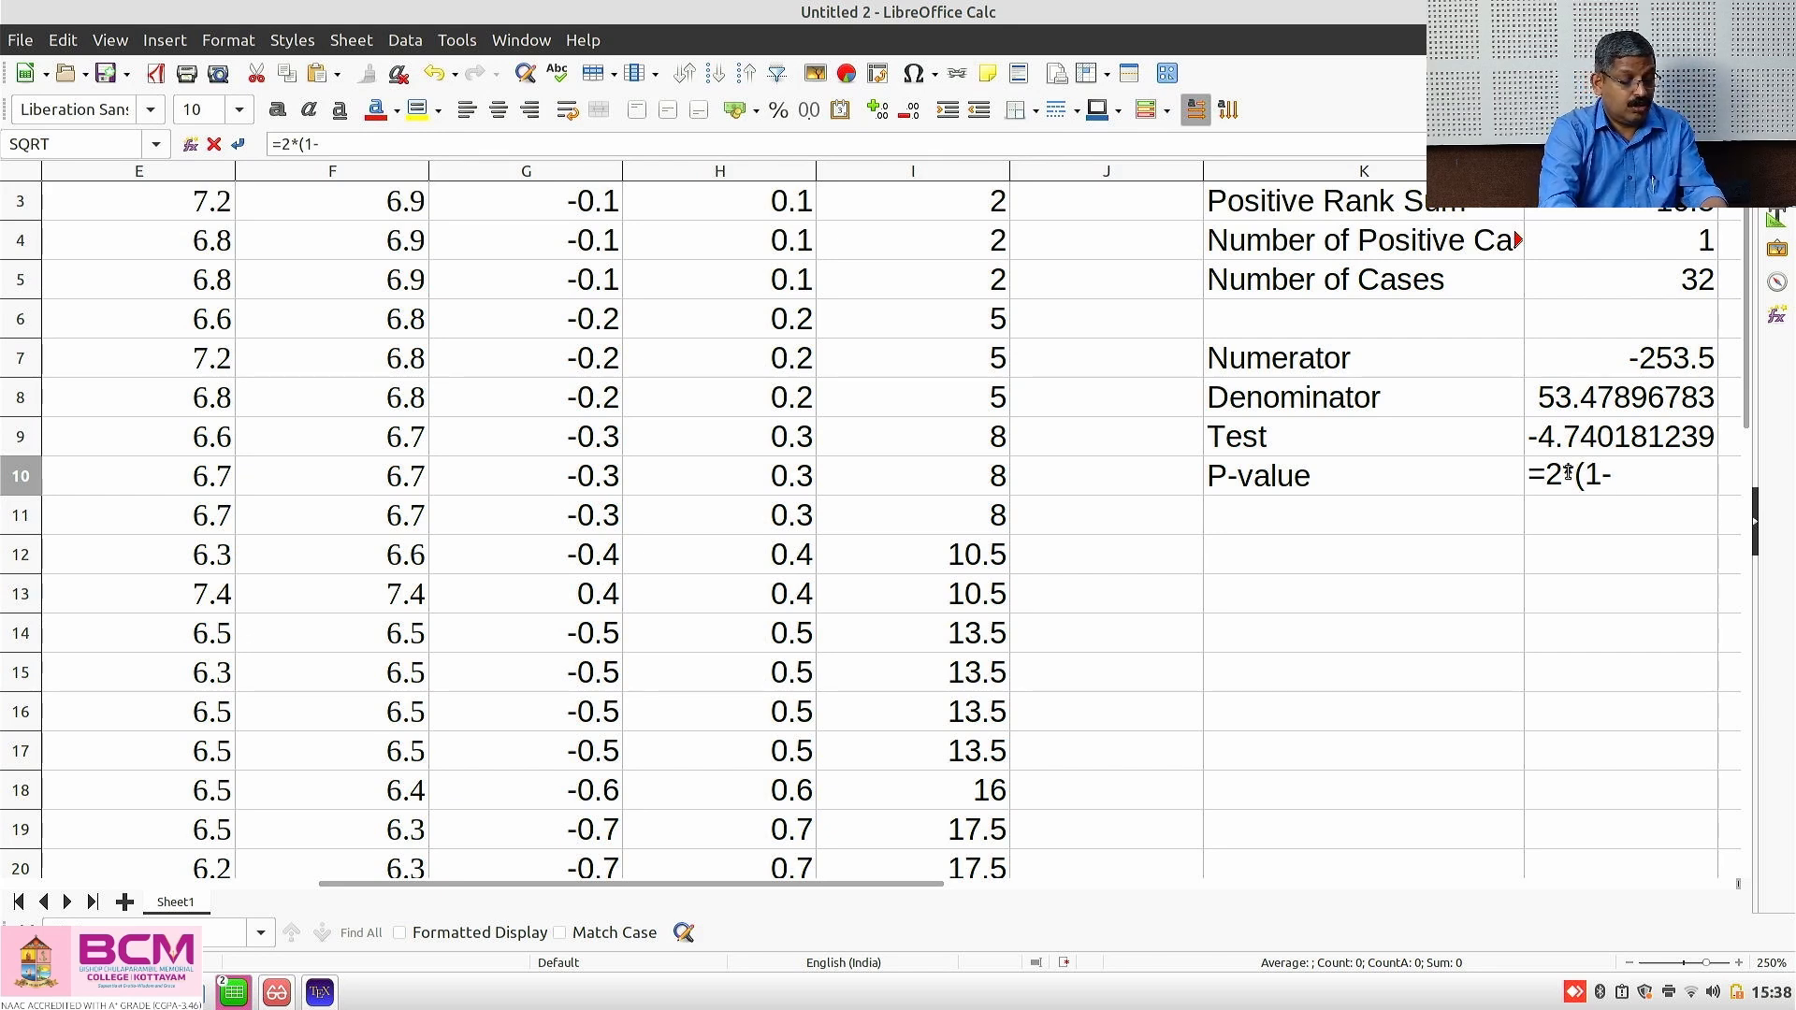
pyautogui.write('norm')
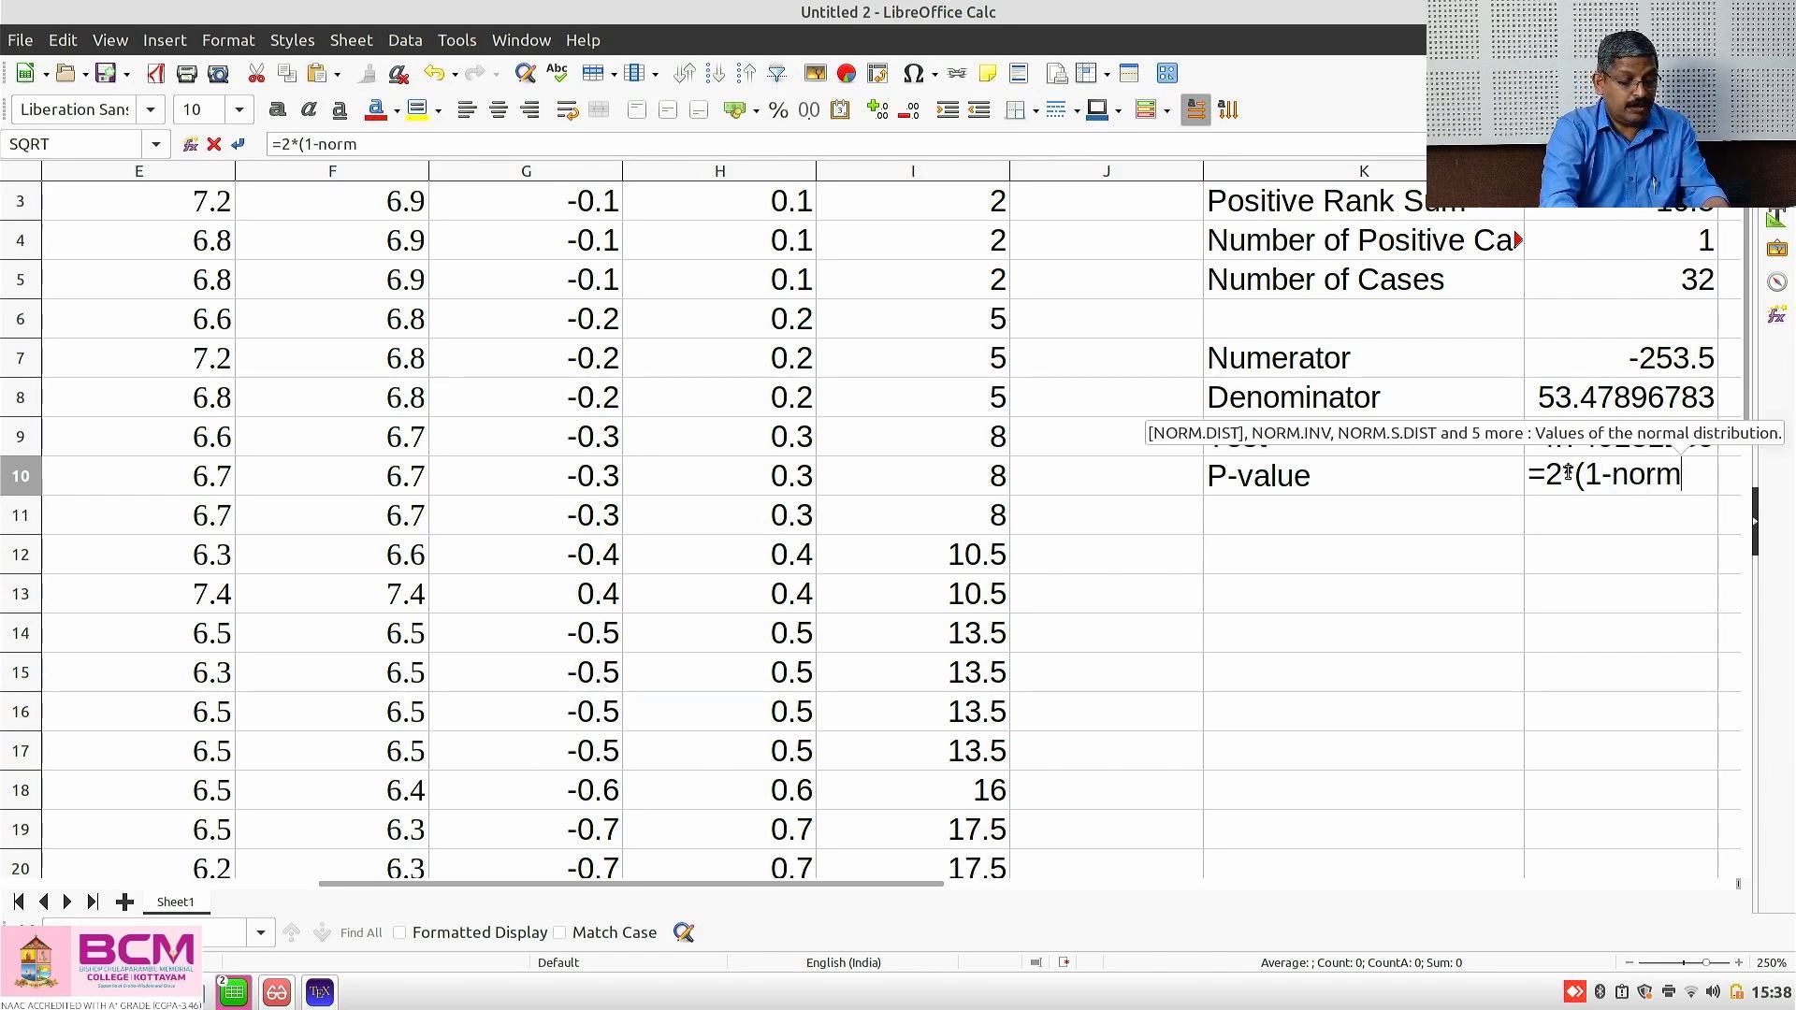
pyautogui.write('.s.')
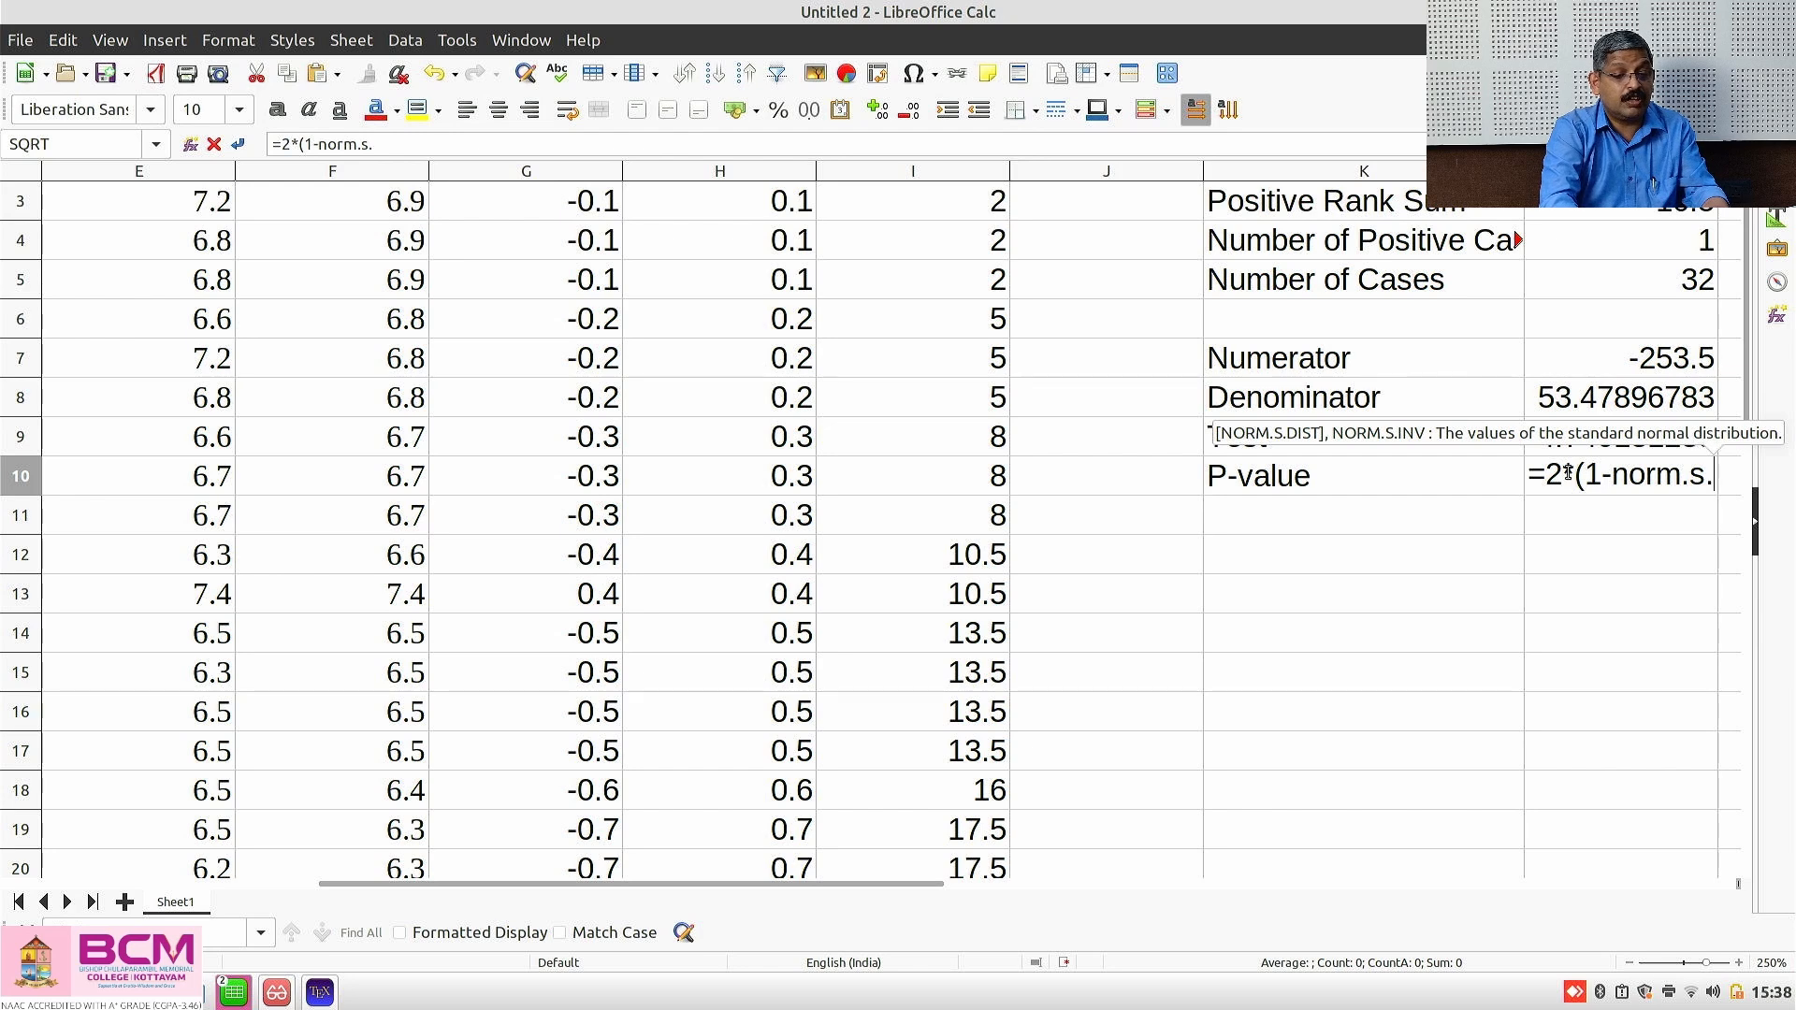
pyautogui.write('dist')
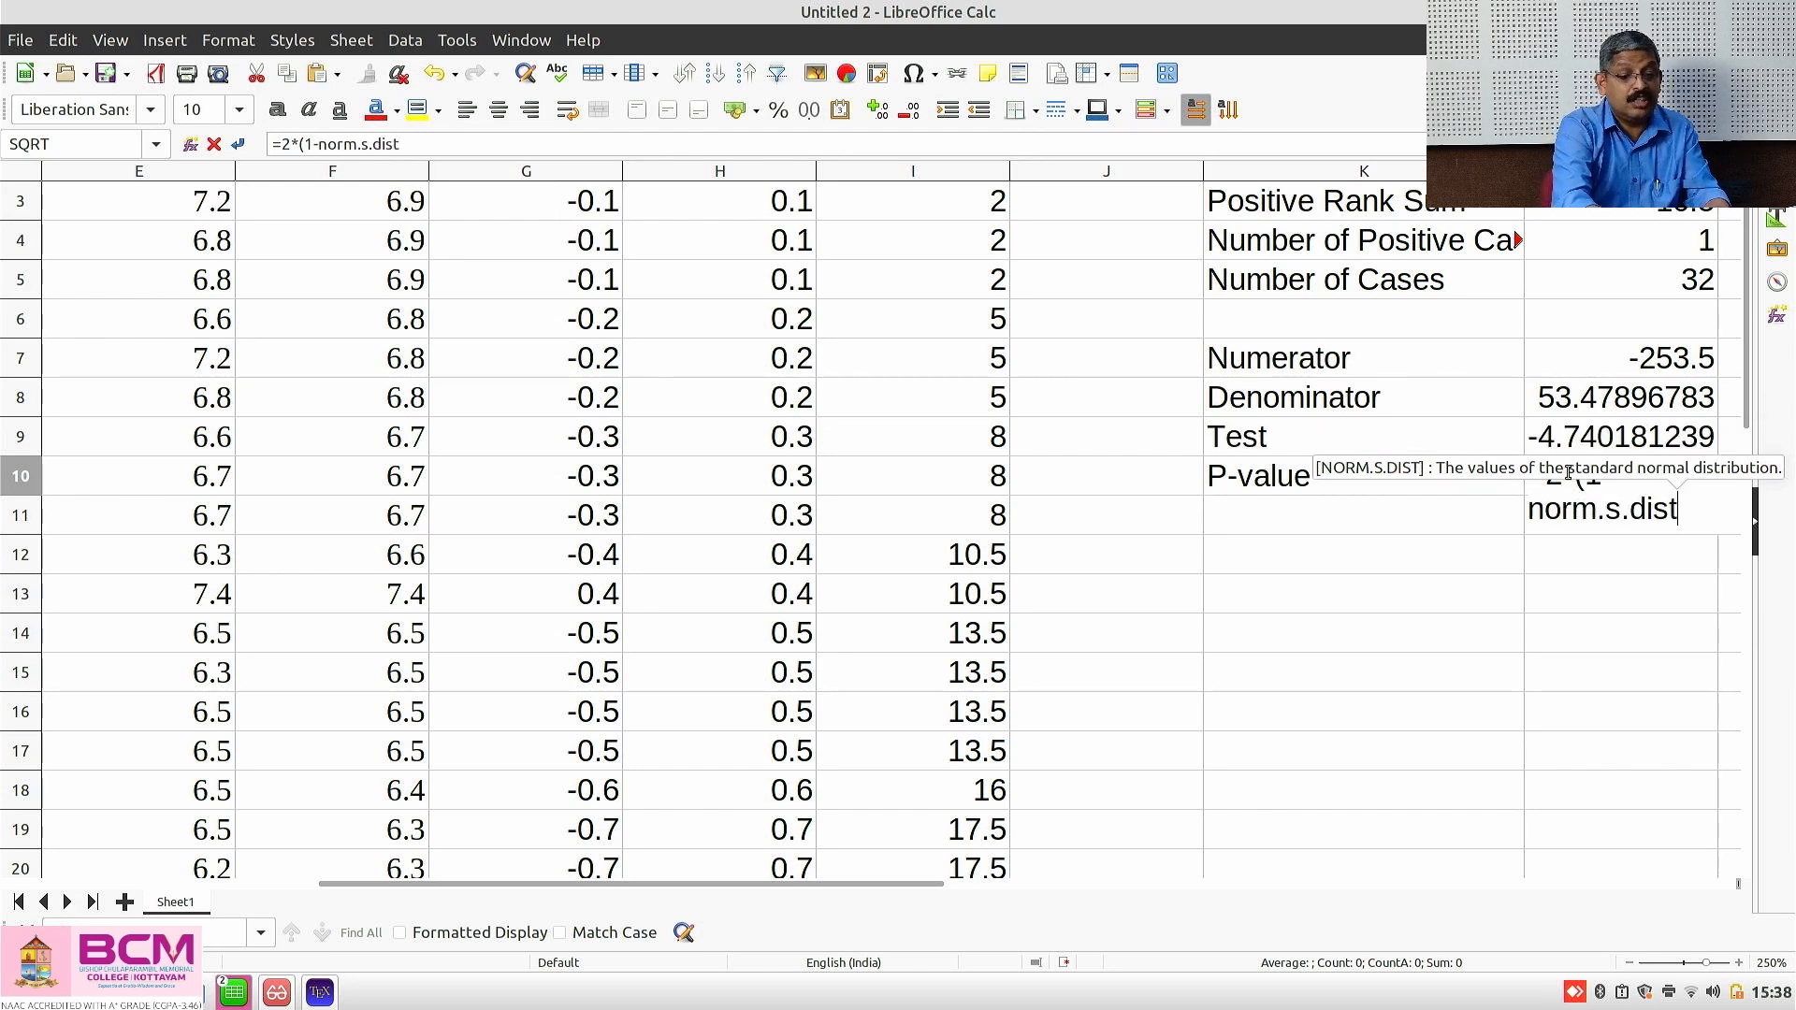
pyautogui.write('(')
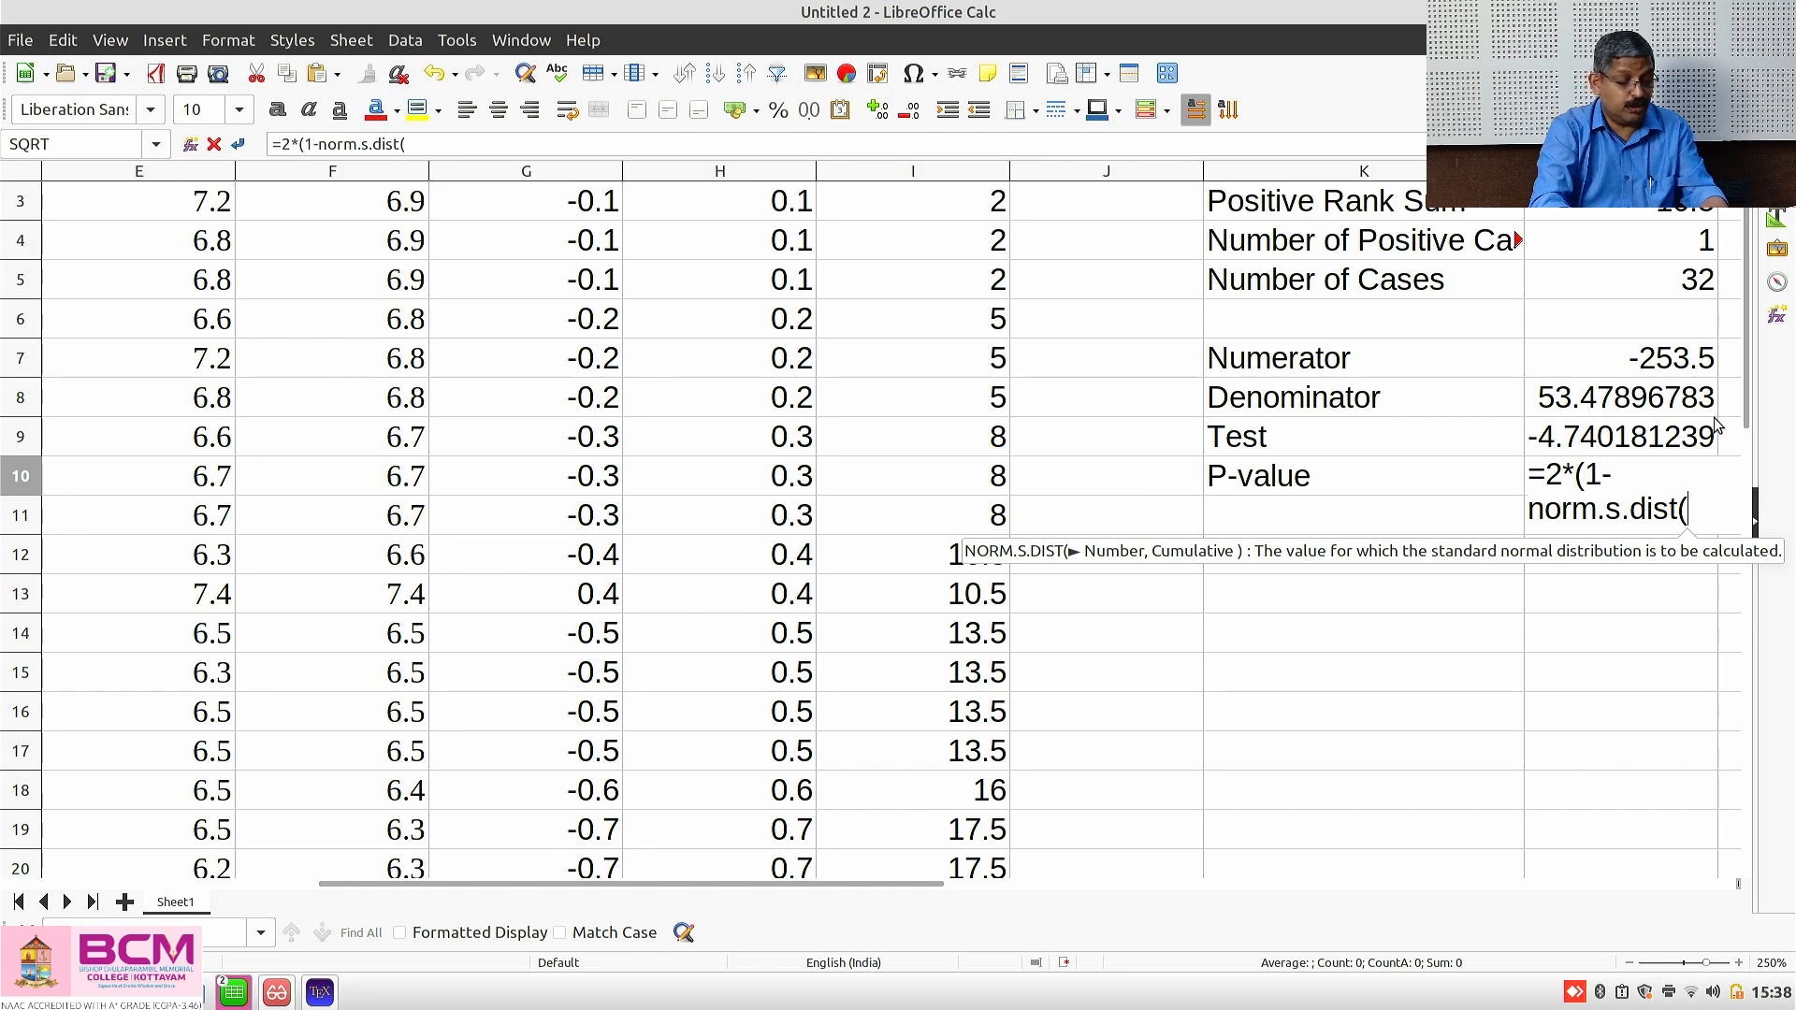
pyautogui.write('abs')
pyautogui.write('(')
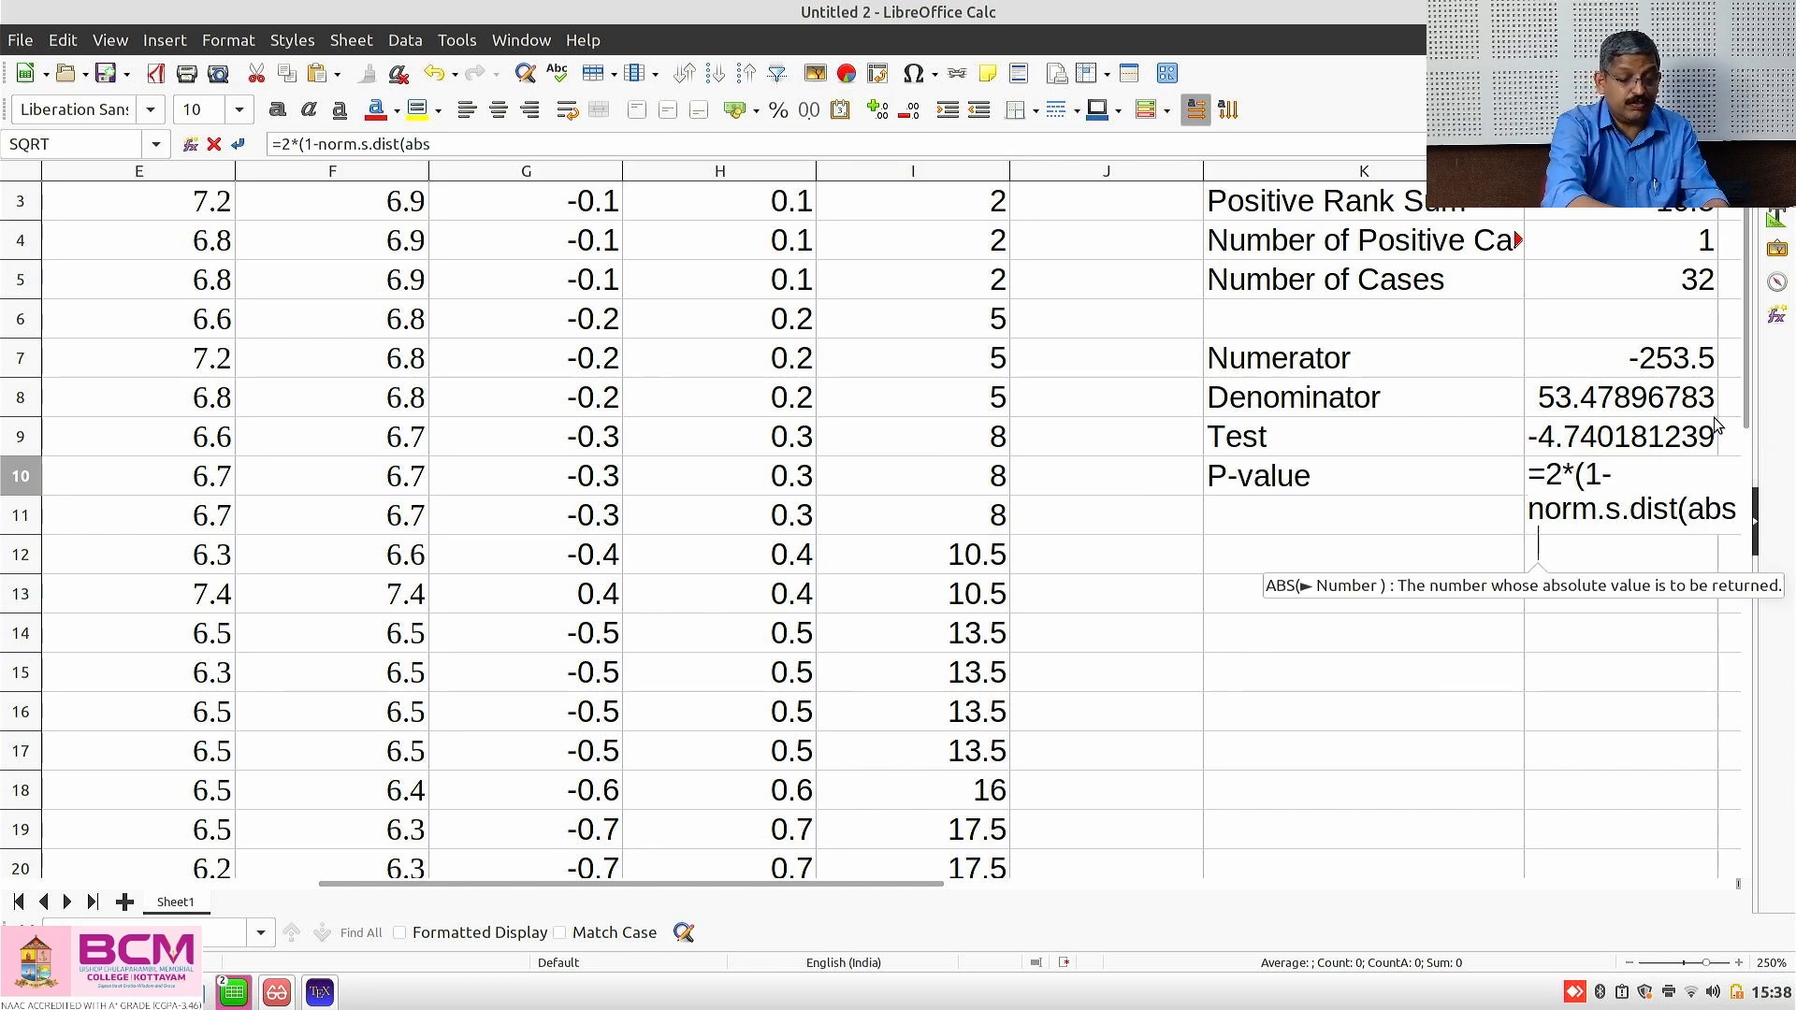
pyautogui.click(1635, 436)
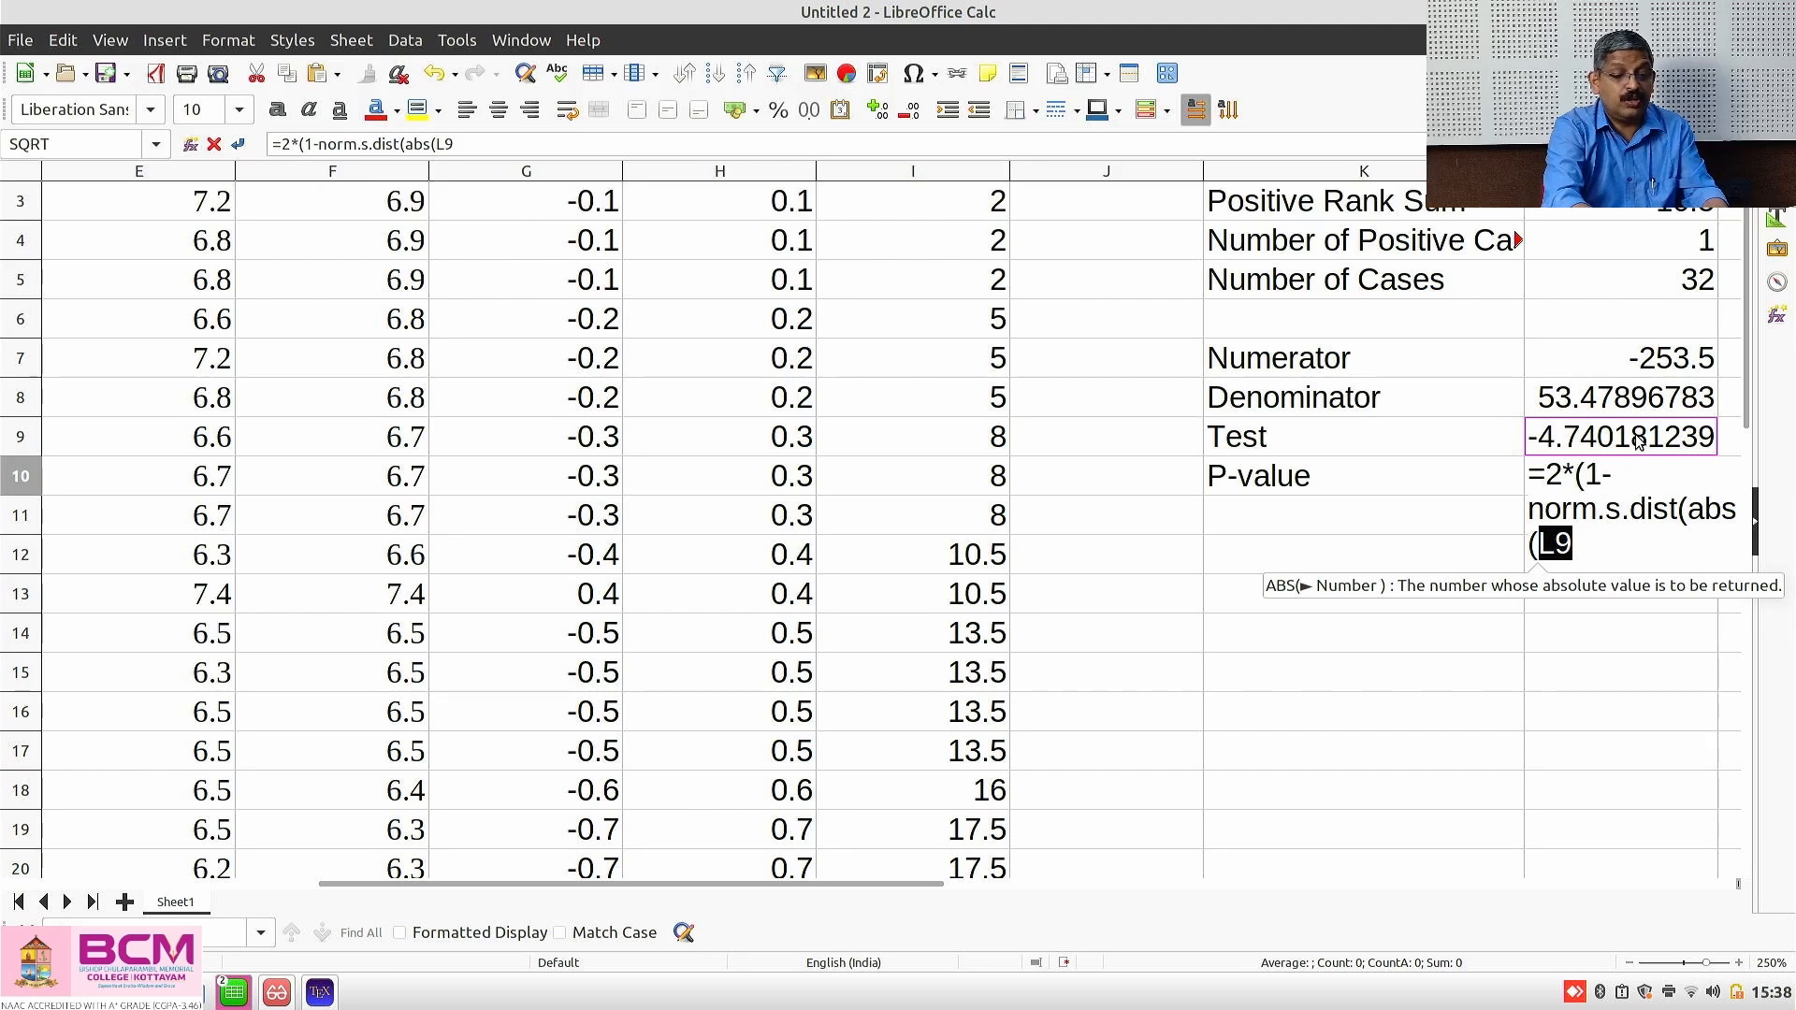
pyautogui.write('),')
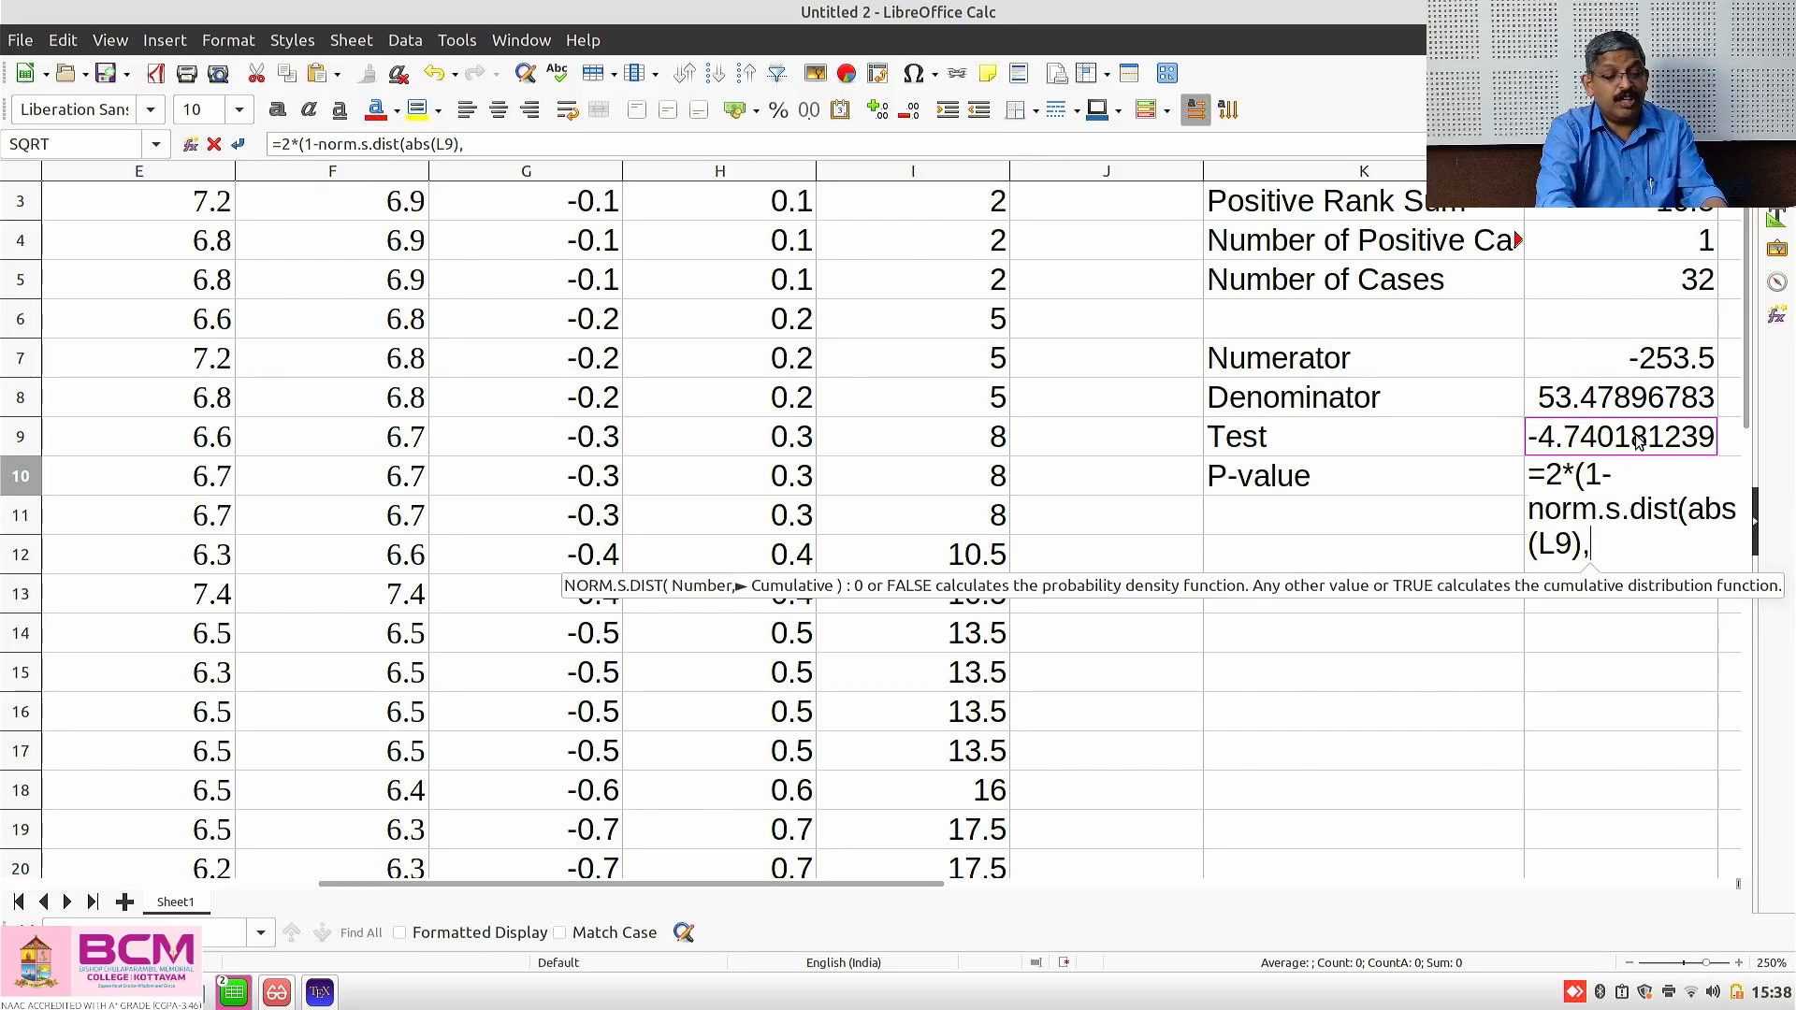
pyautogui.write('1 ')
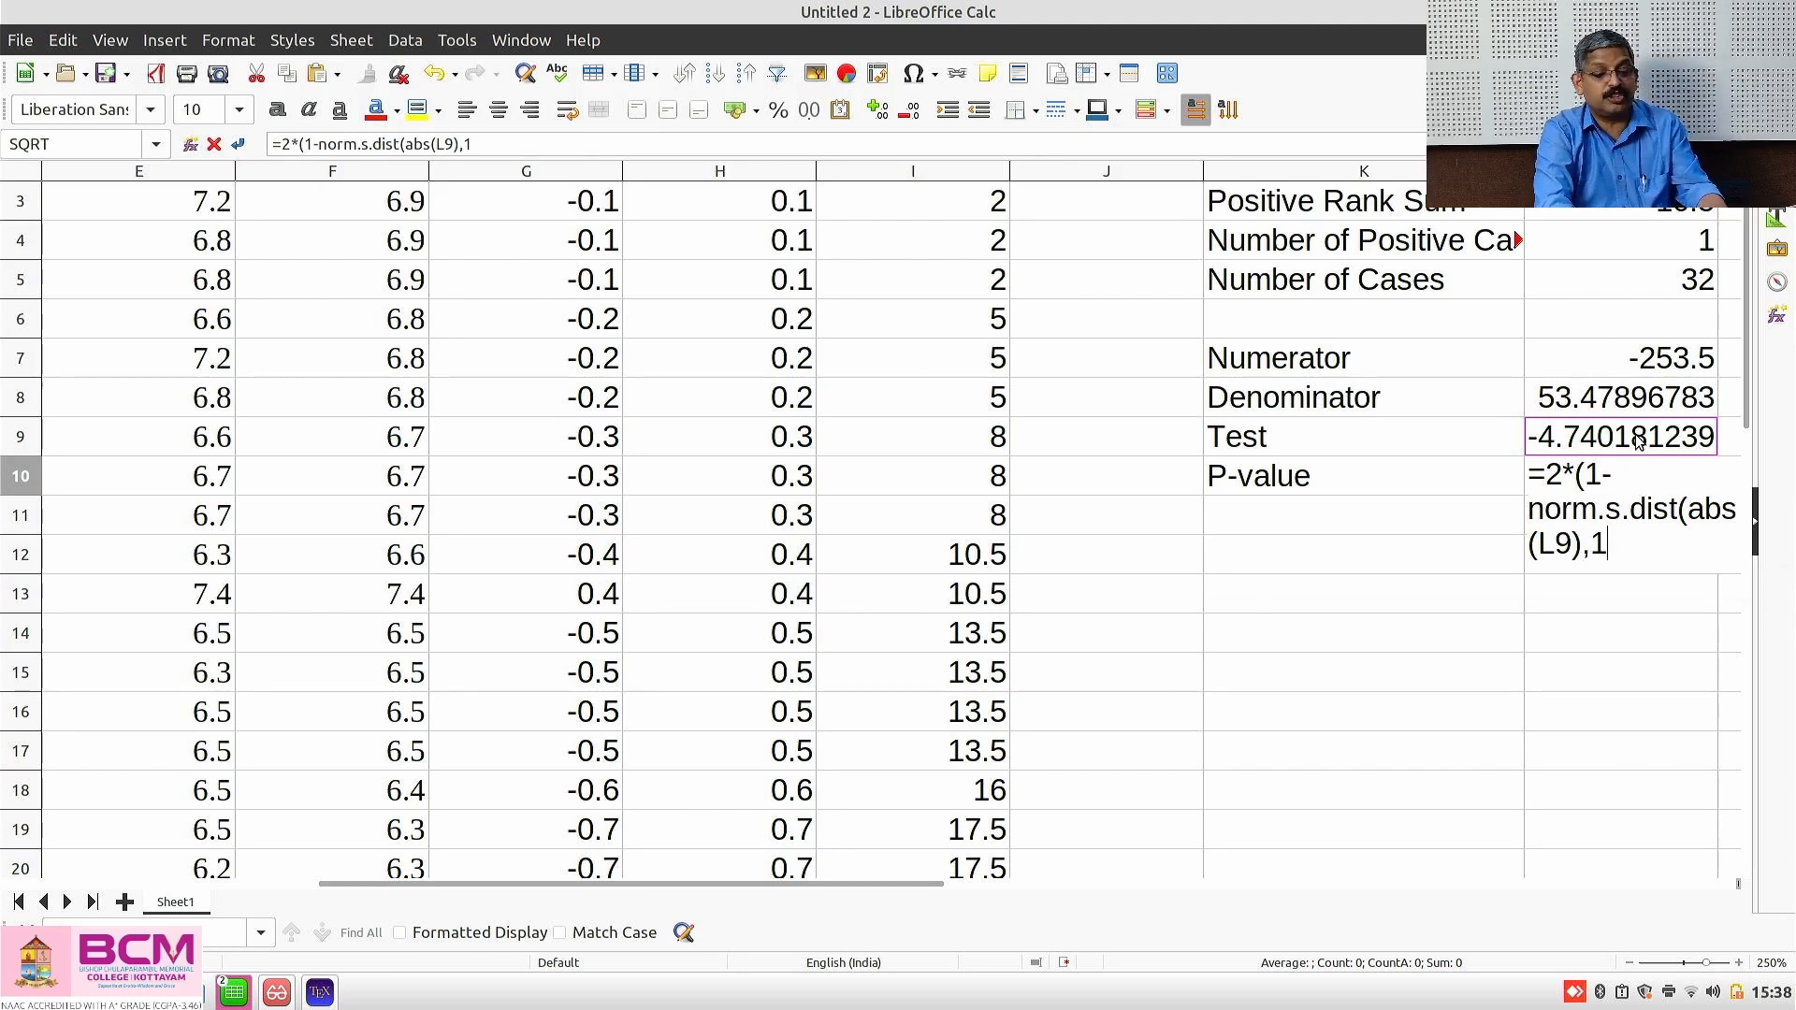
pyautogui.write(')')
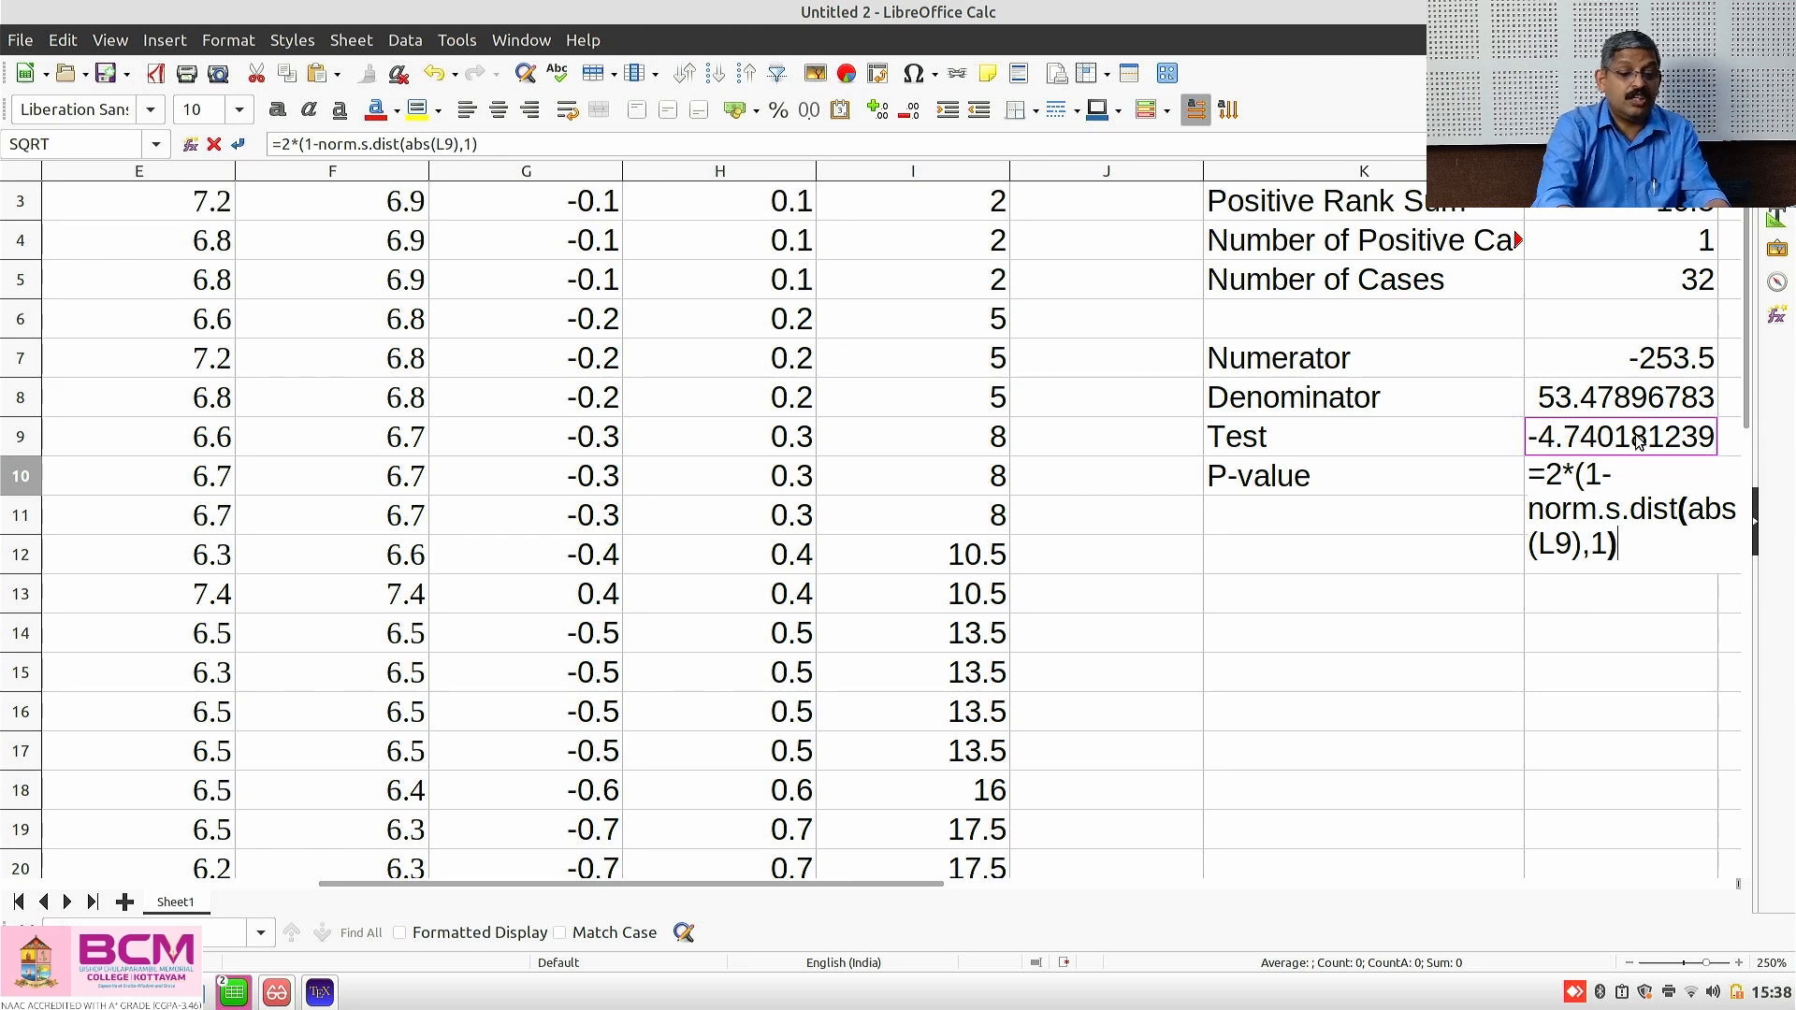
pyautogui.press('Return')
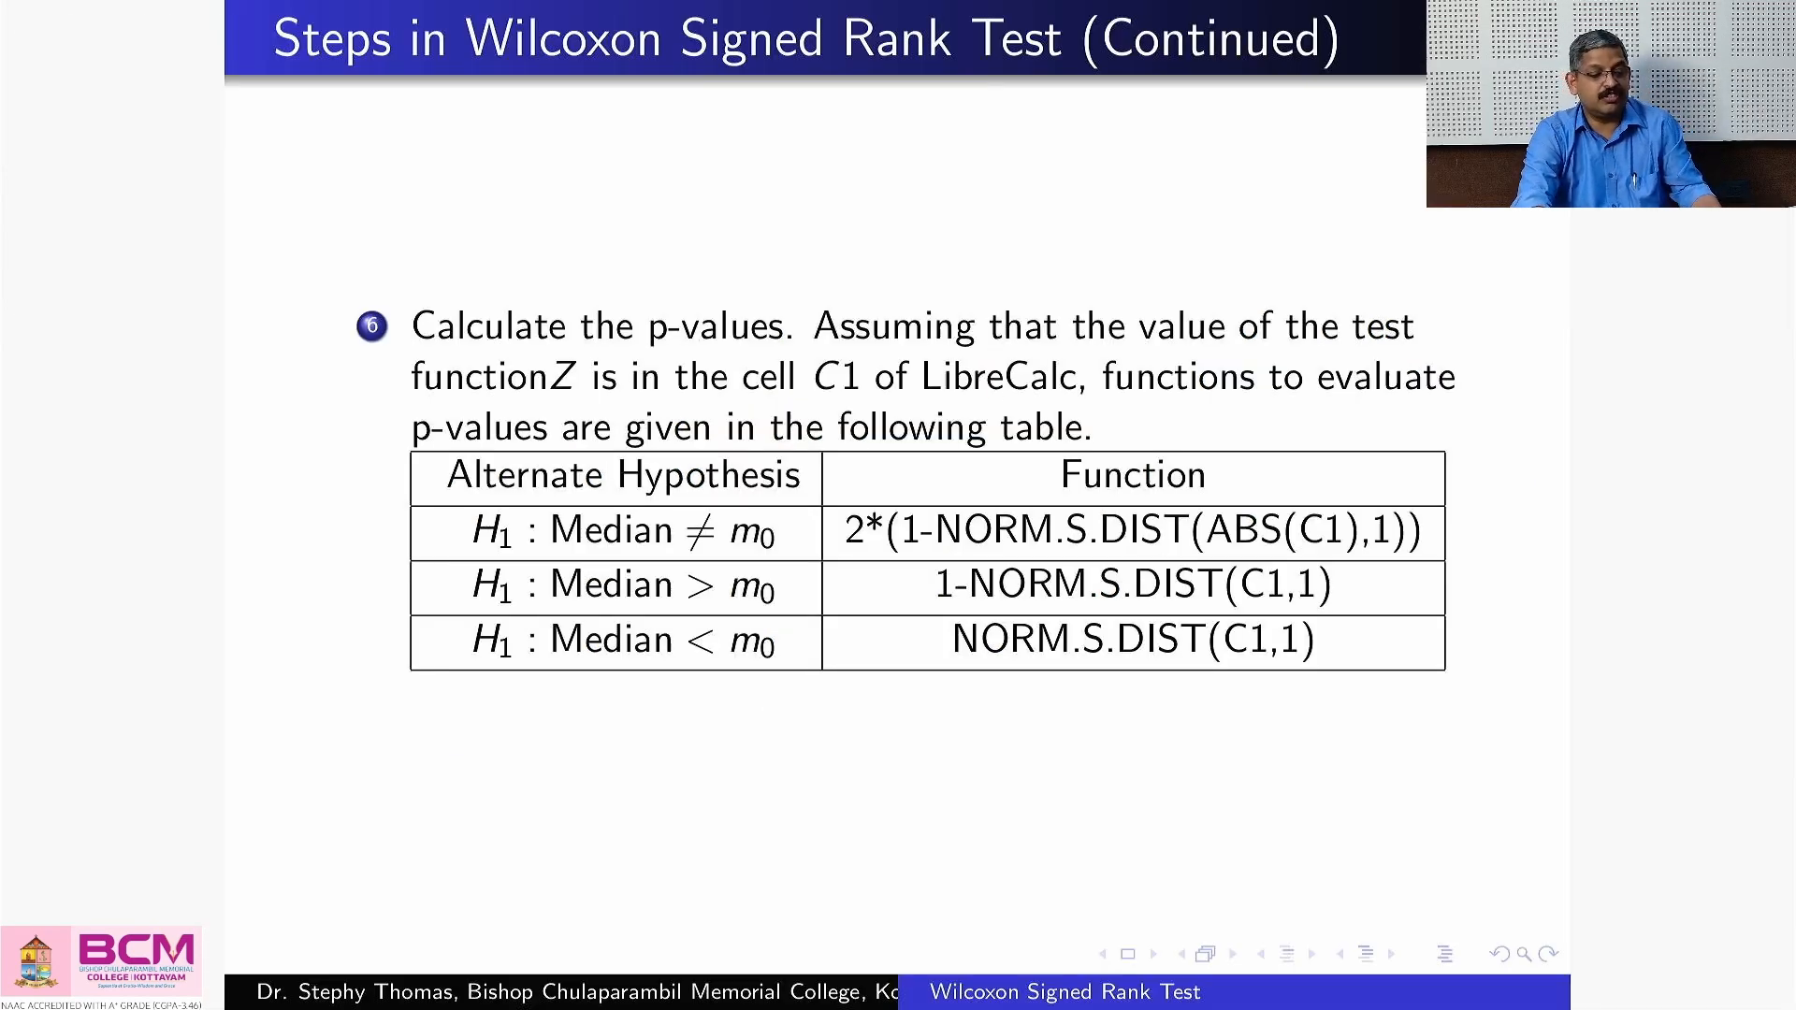
pyautogui.press('Right')
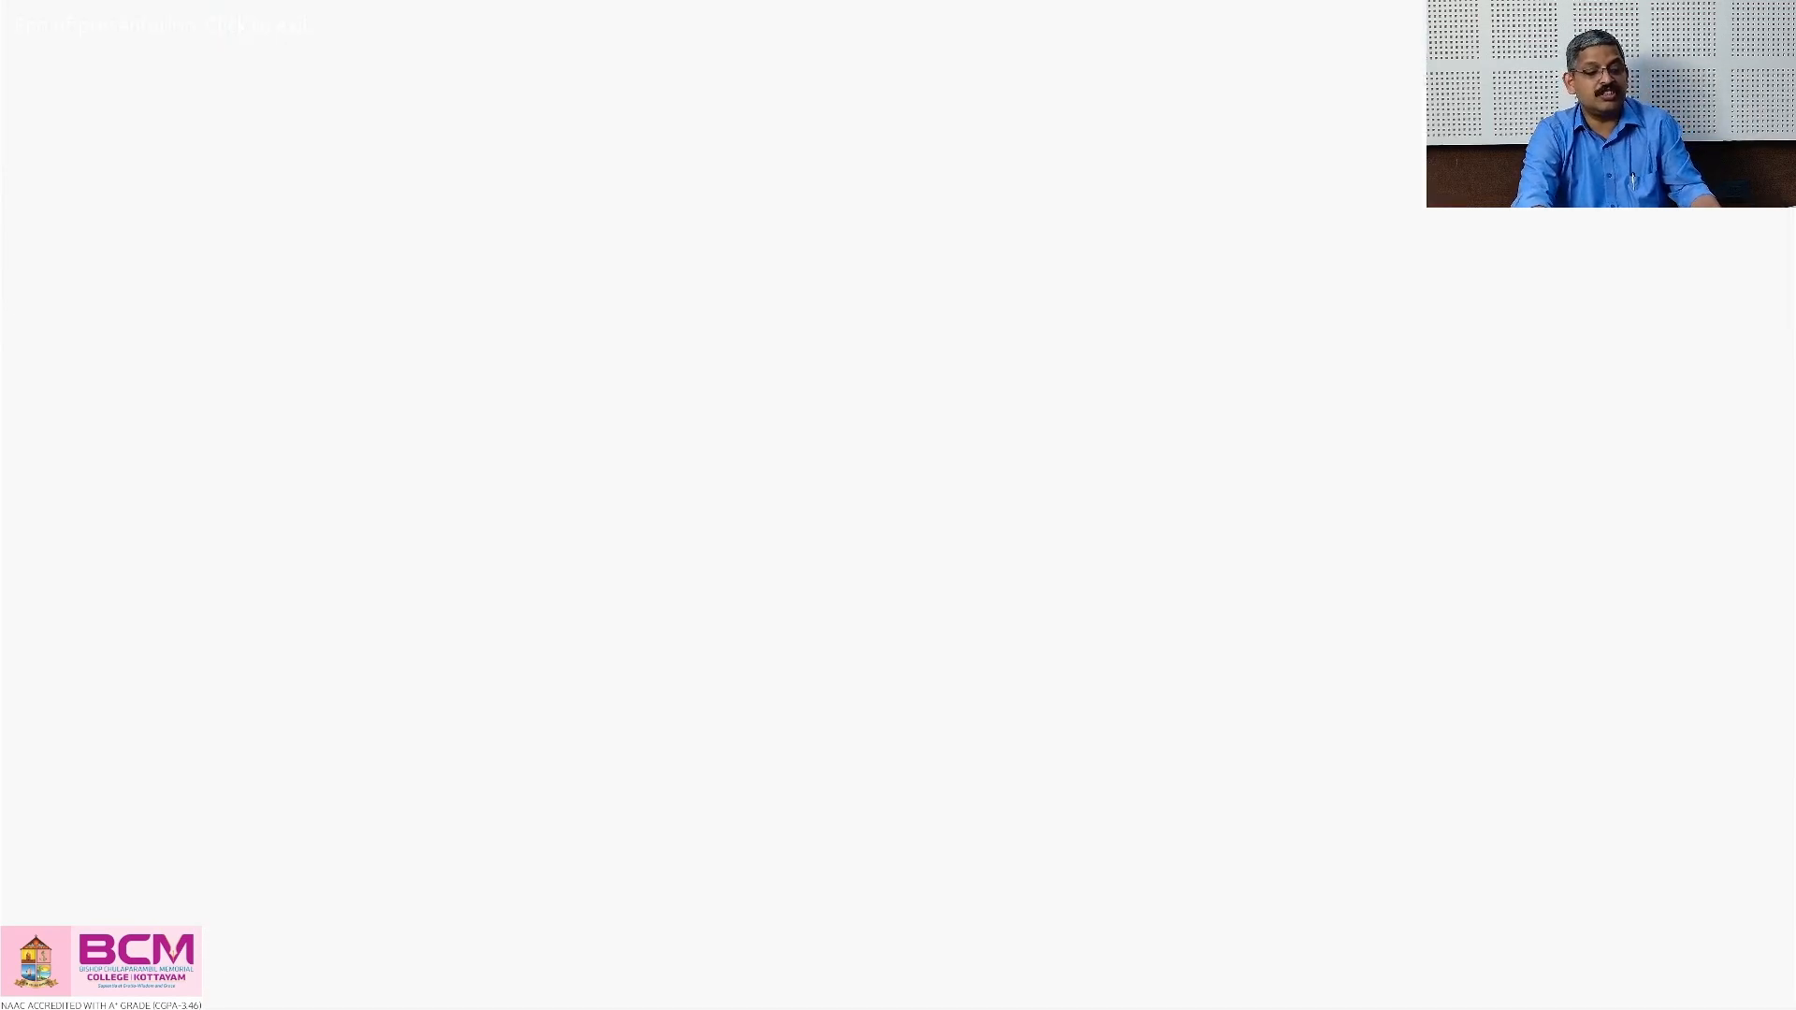
pyautogui.press('Left')
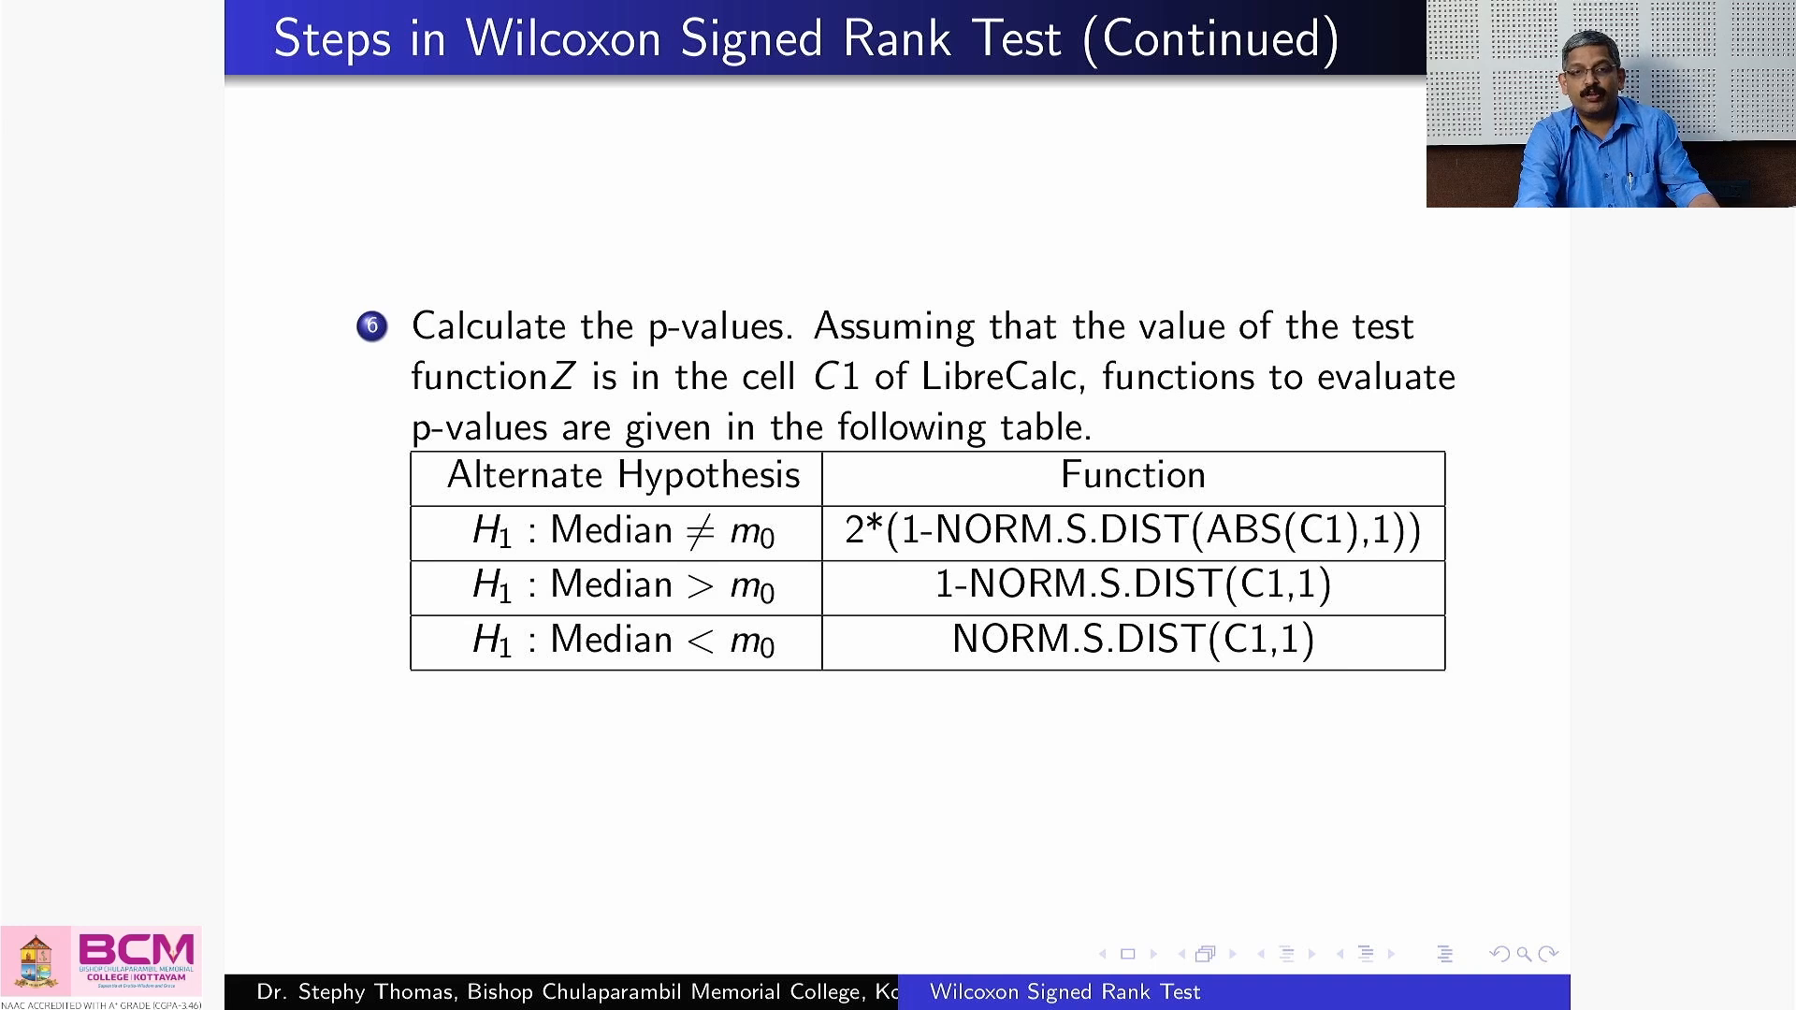